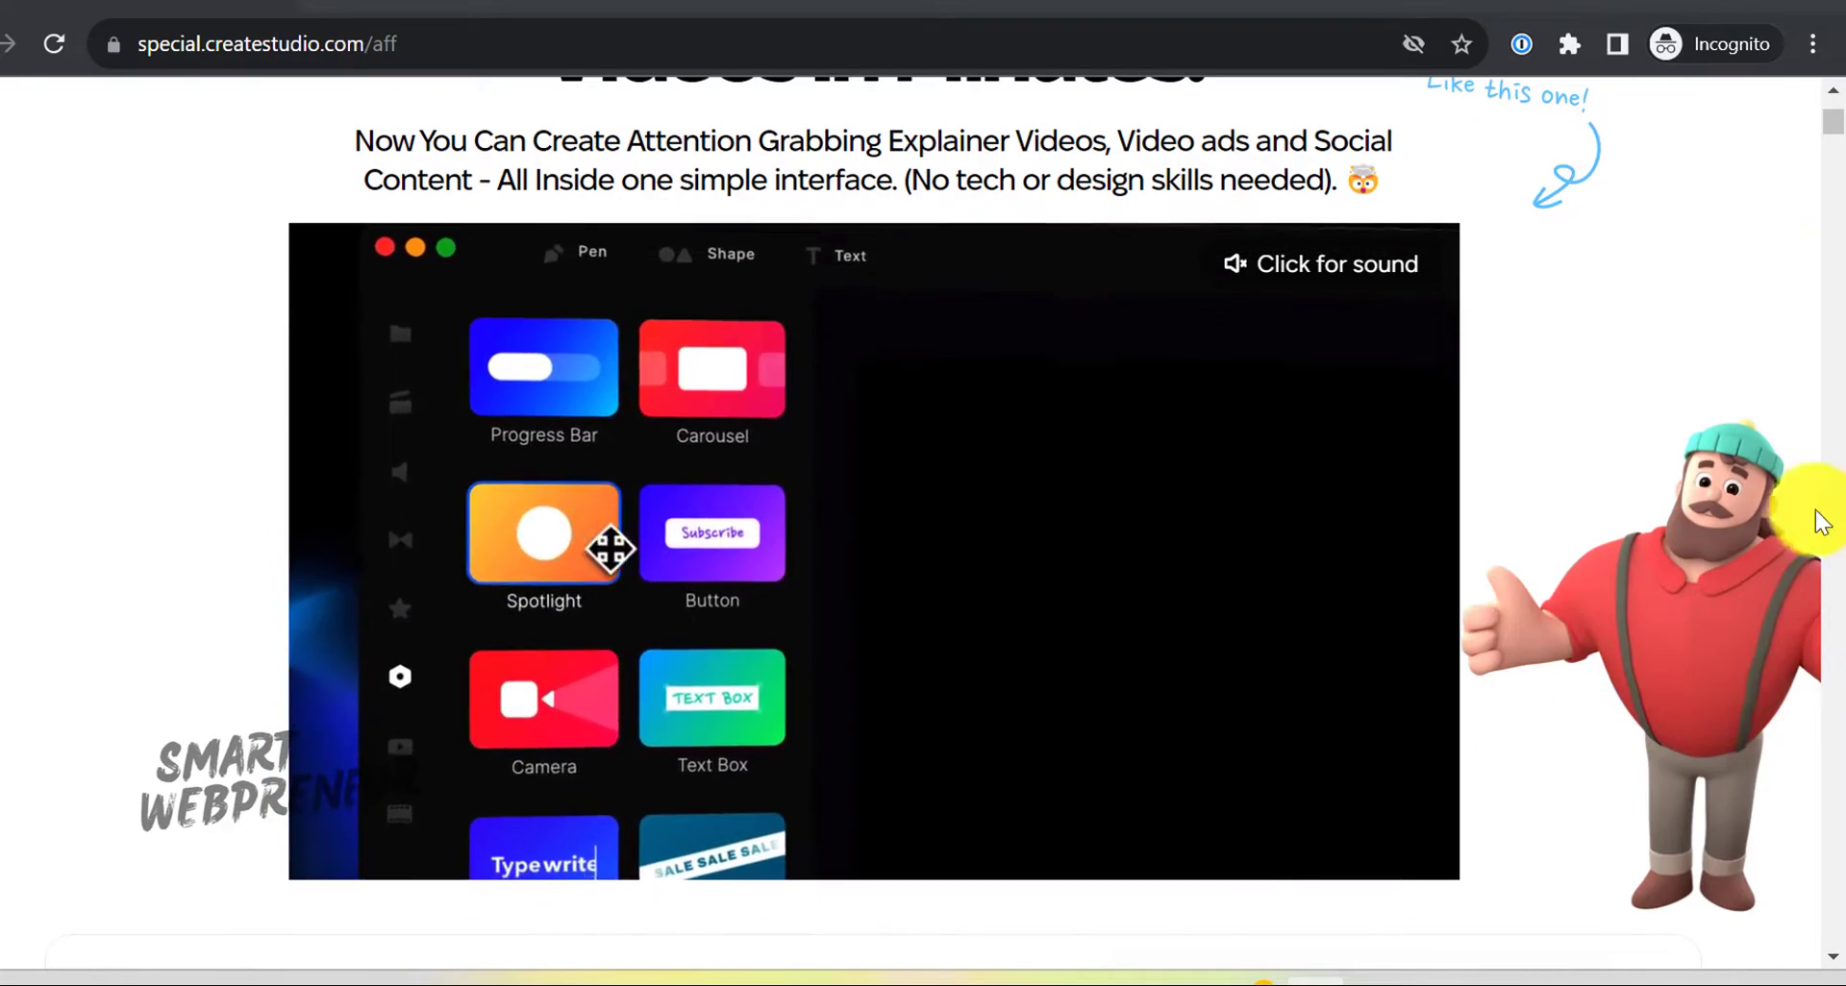
# - Return to the top of the CreateStudio sales page and start the Buy now checkout
pyautogui.scroll(3, 1839, 120)
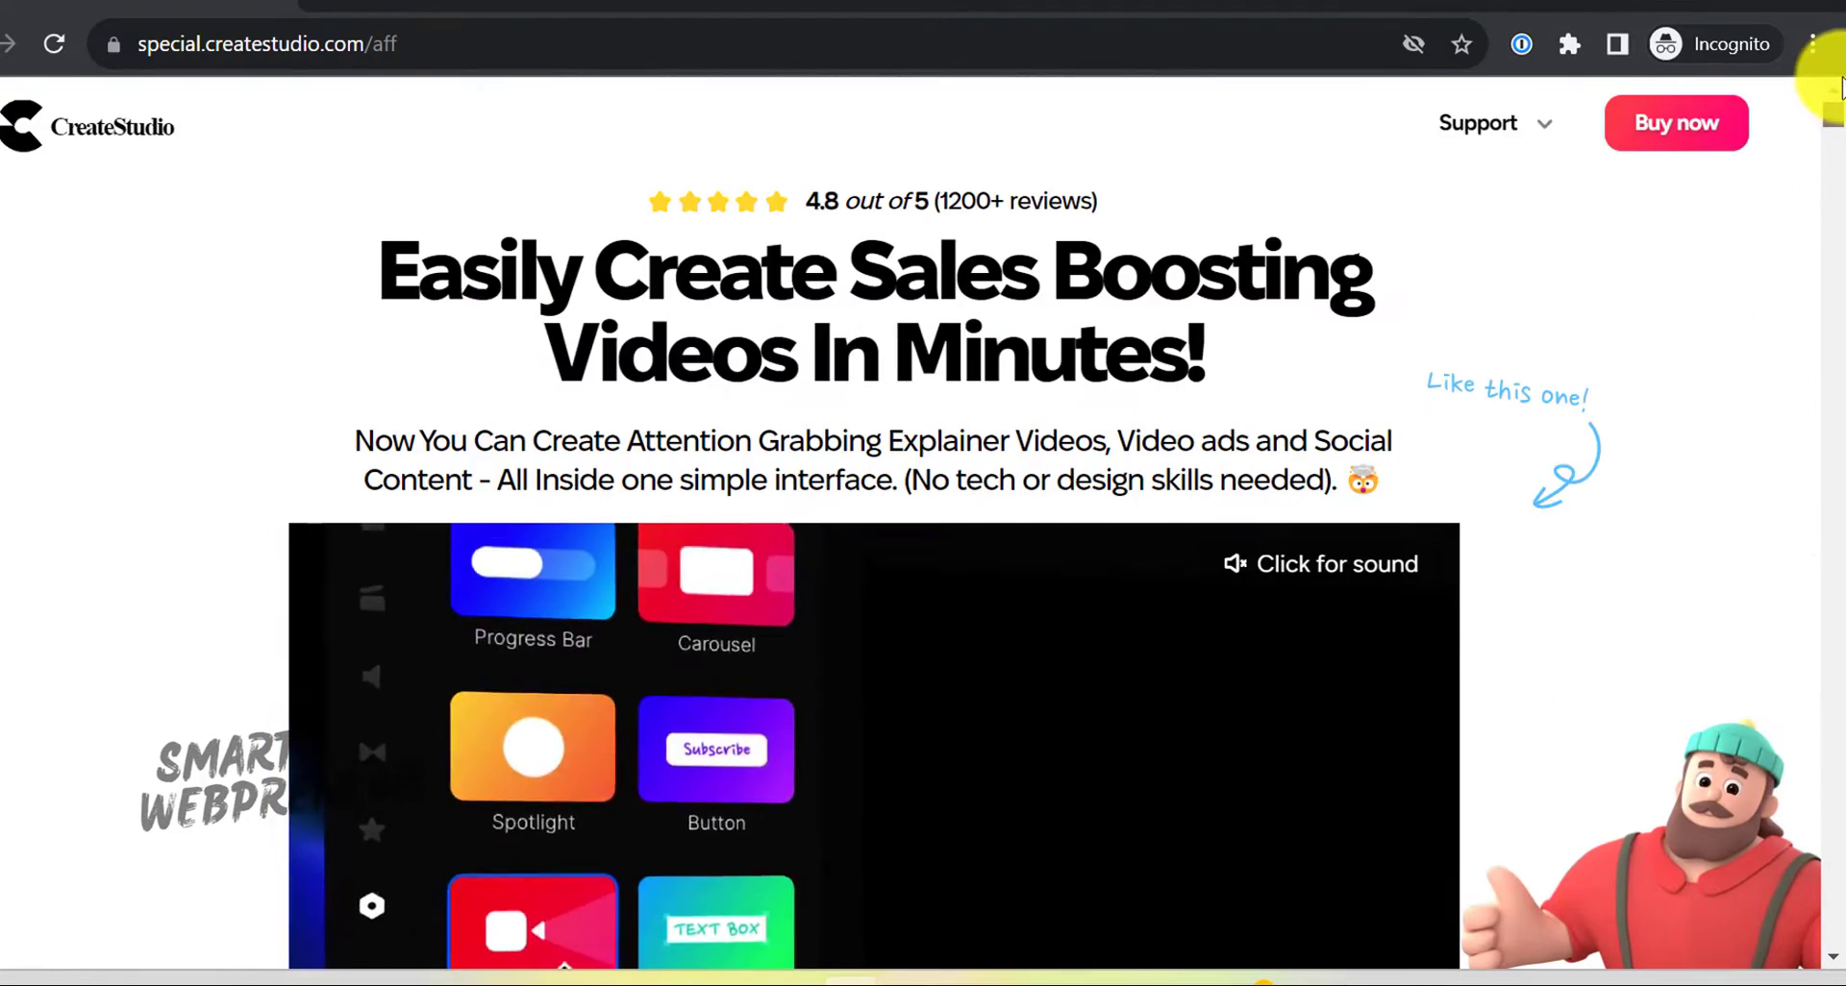
pyautogui.click(1717, 131)
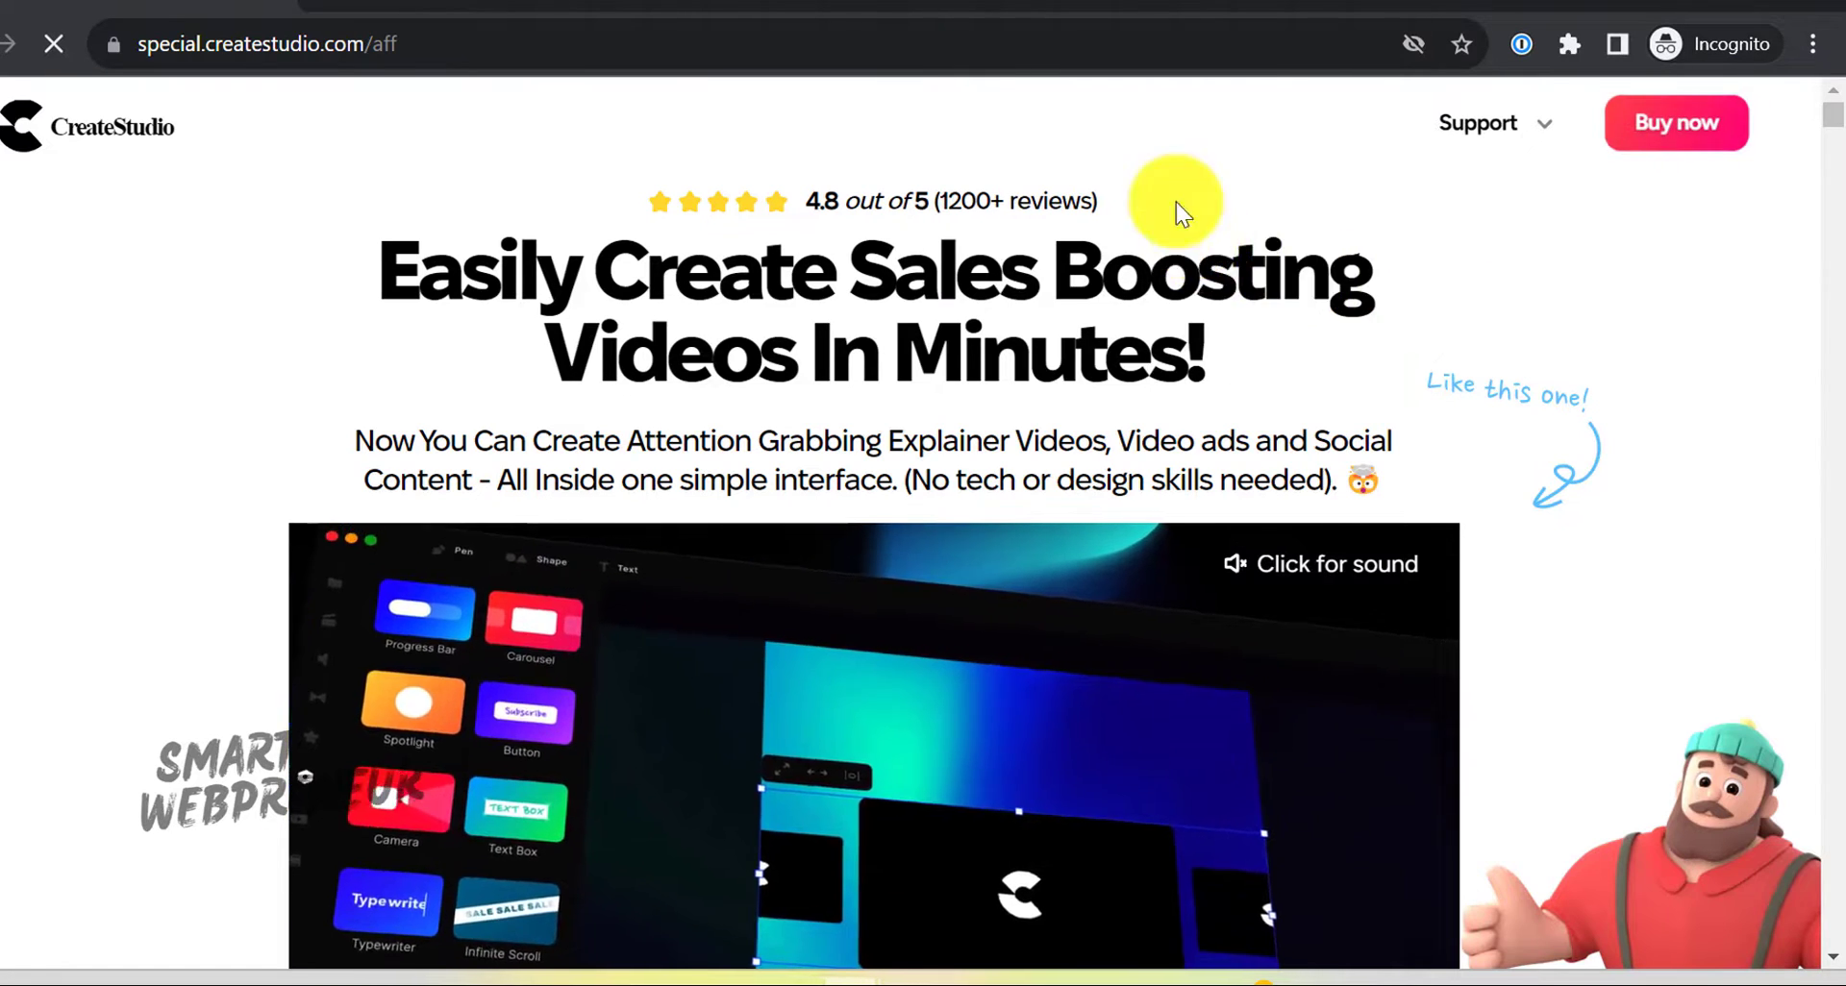
# - Scroll the checkout to the card payment fields and the $67.00 lifetime-deal order summary
pyautogui.scroll(-4, 736, 400)
pyautogui.scroll(-1, 1398, 458)
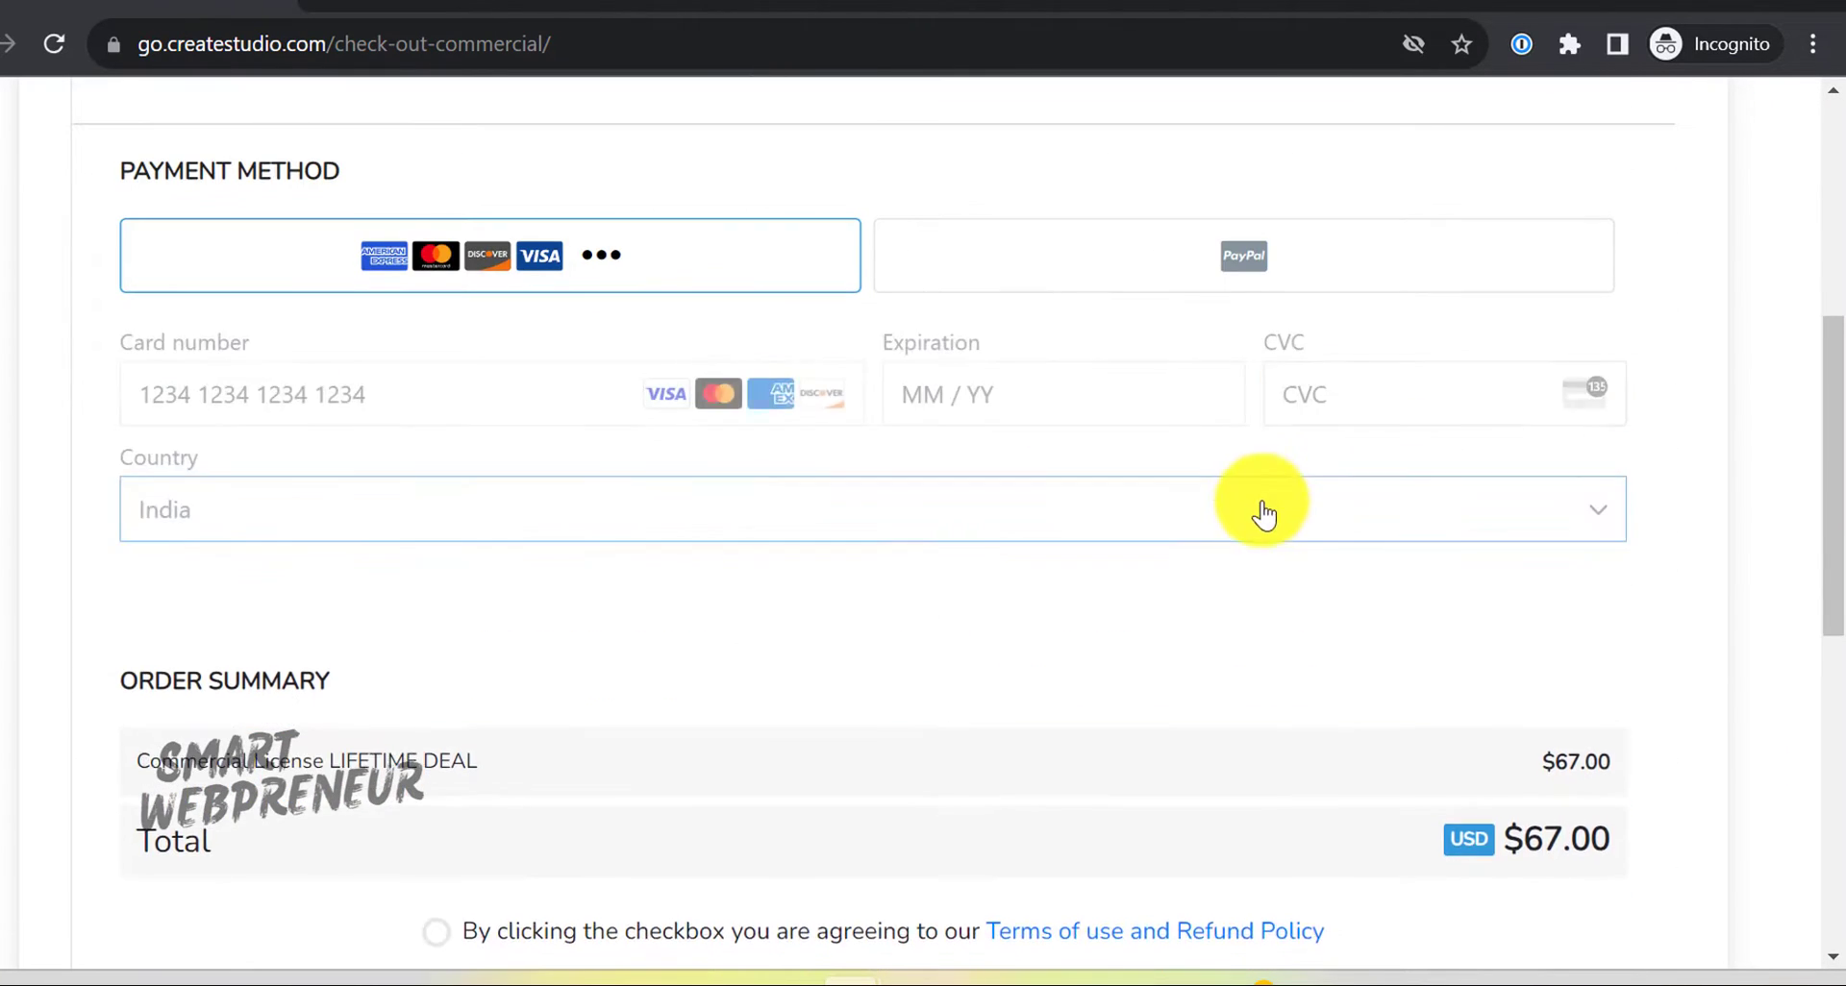
pyautogui.scroll(-2, 1254, 504)
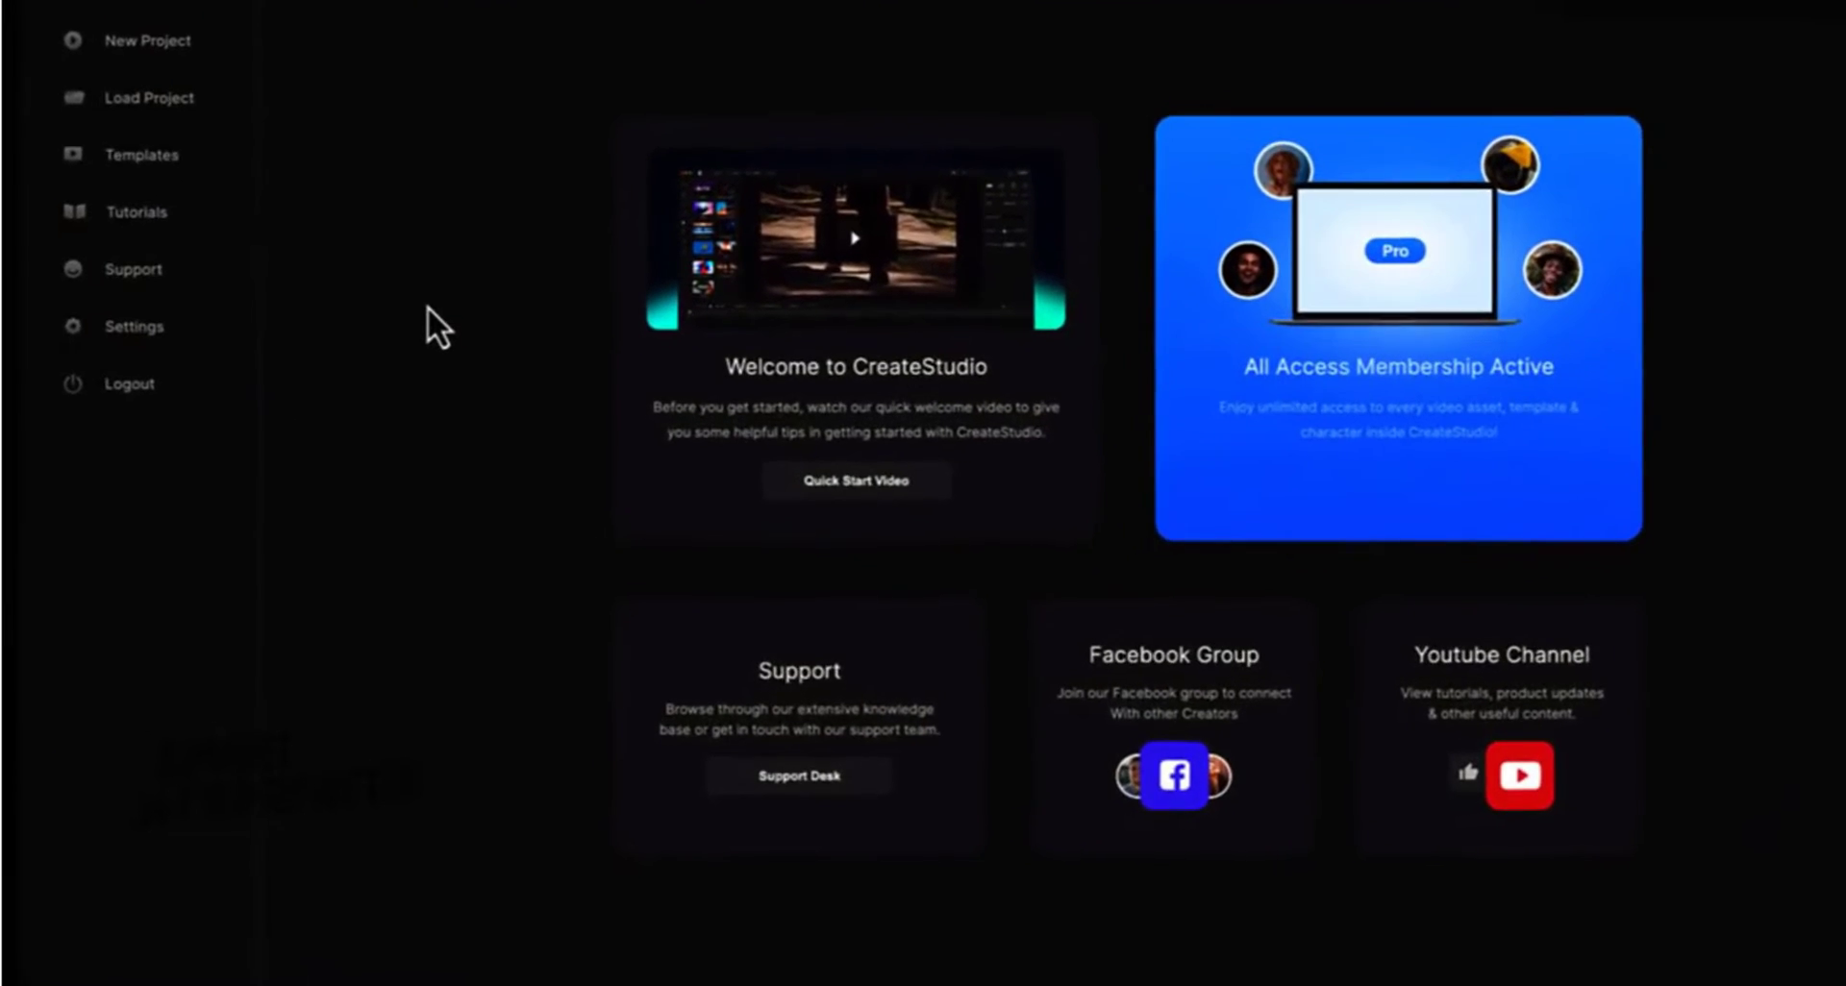
# - Start a new video project from the CreateStudio Pro Home dashboard
pyautogui.click(143, 28)
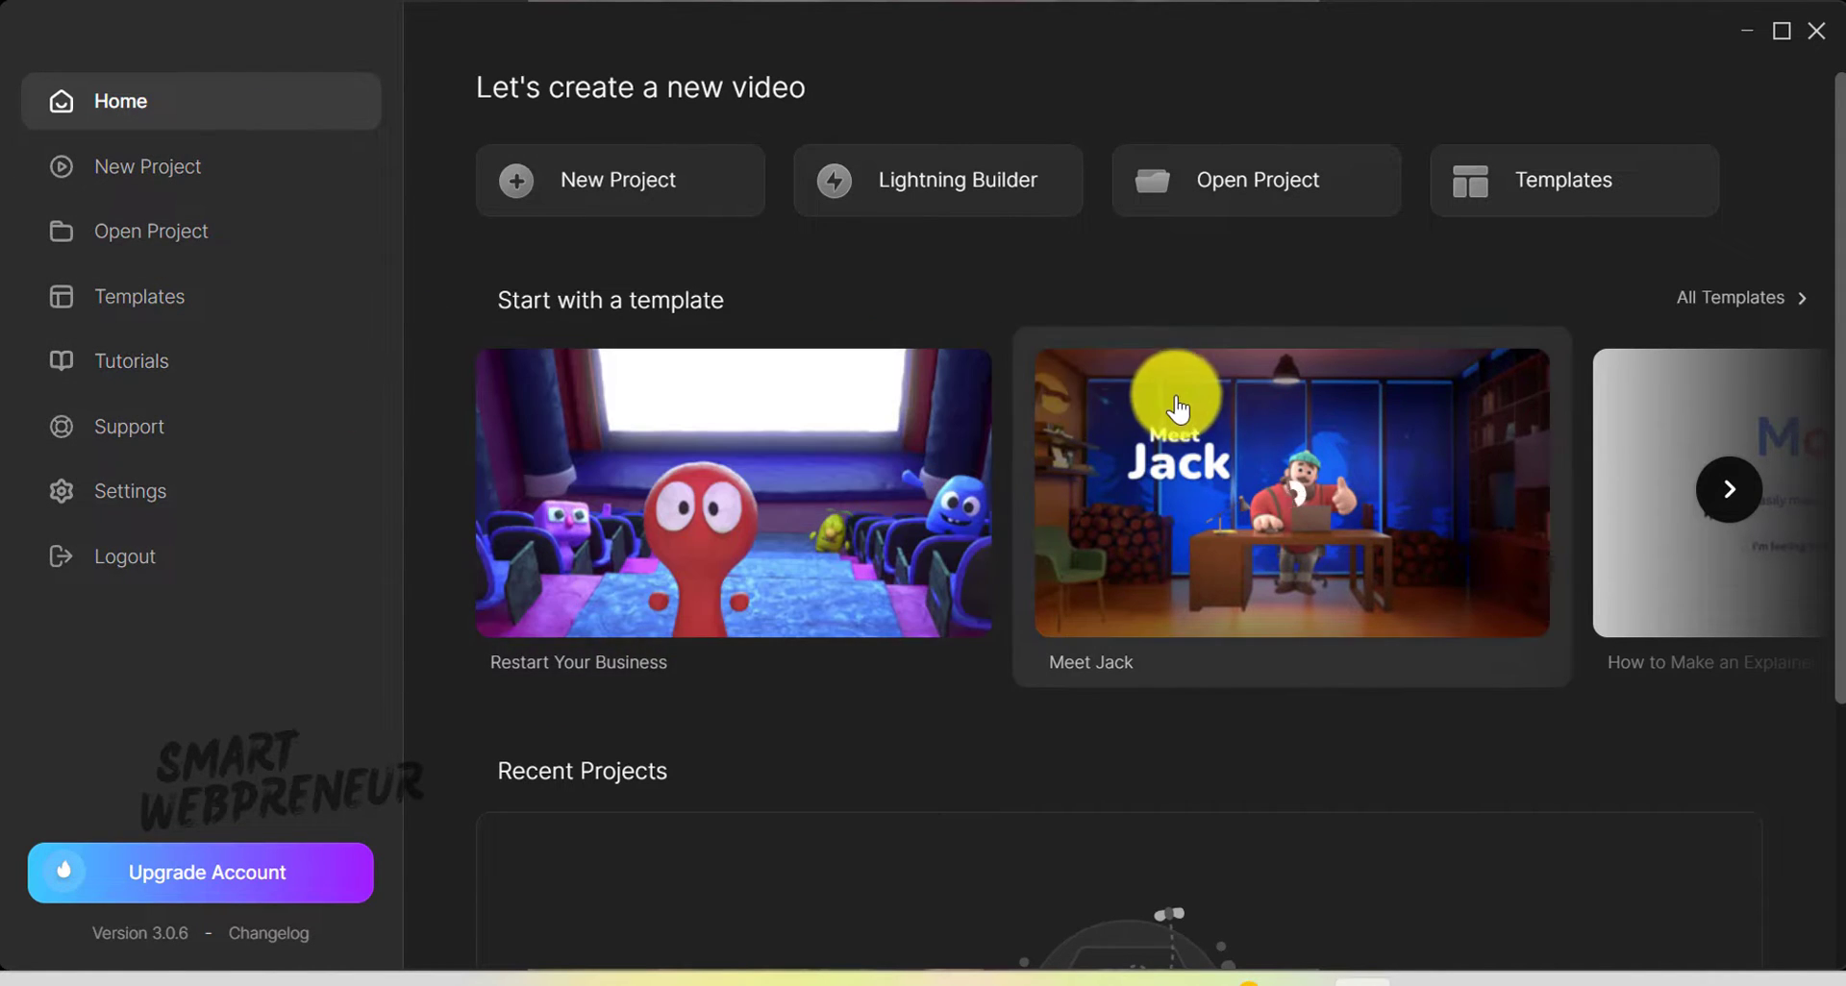
# - Browse the Home templates to Futuristic Headphones and New Season Collection
pyautogui.scroll(-2, 1176, 409)
pyautogui.scroll(-2, 1180, 415)
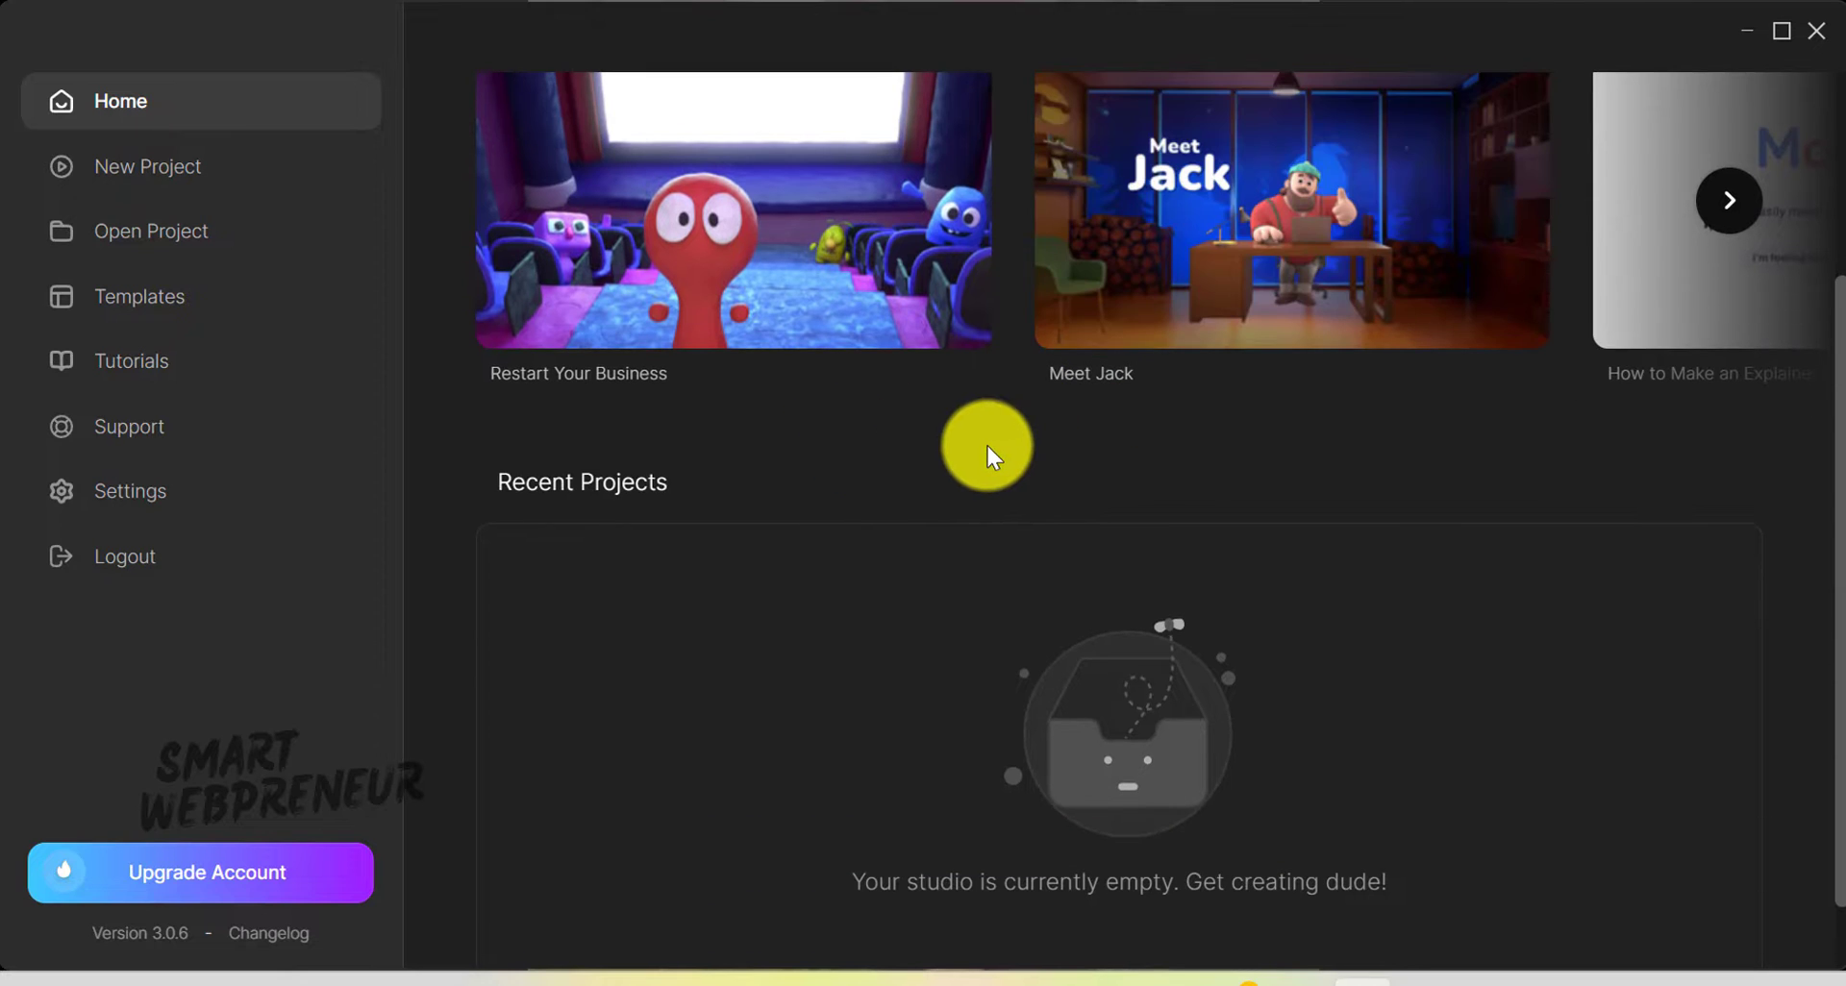
pyautogui.scroll(2, 989, 446)
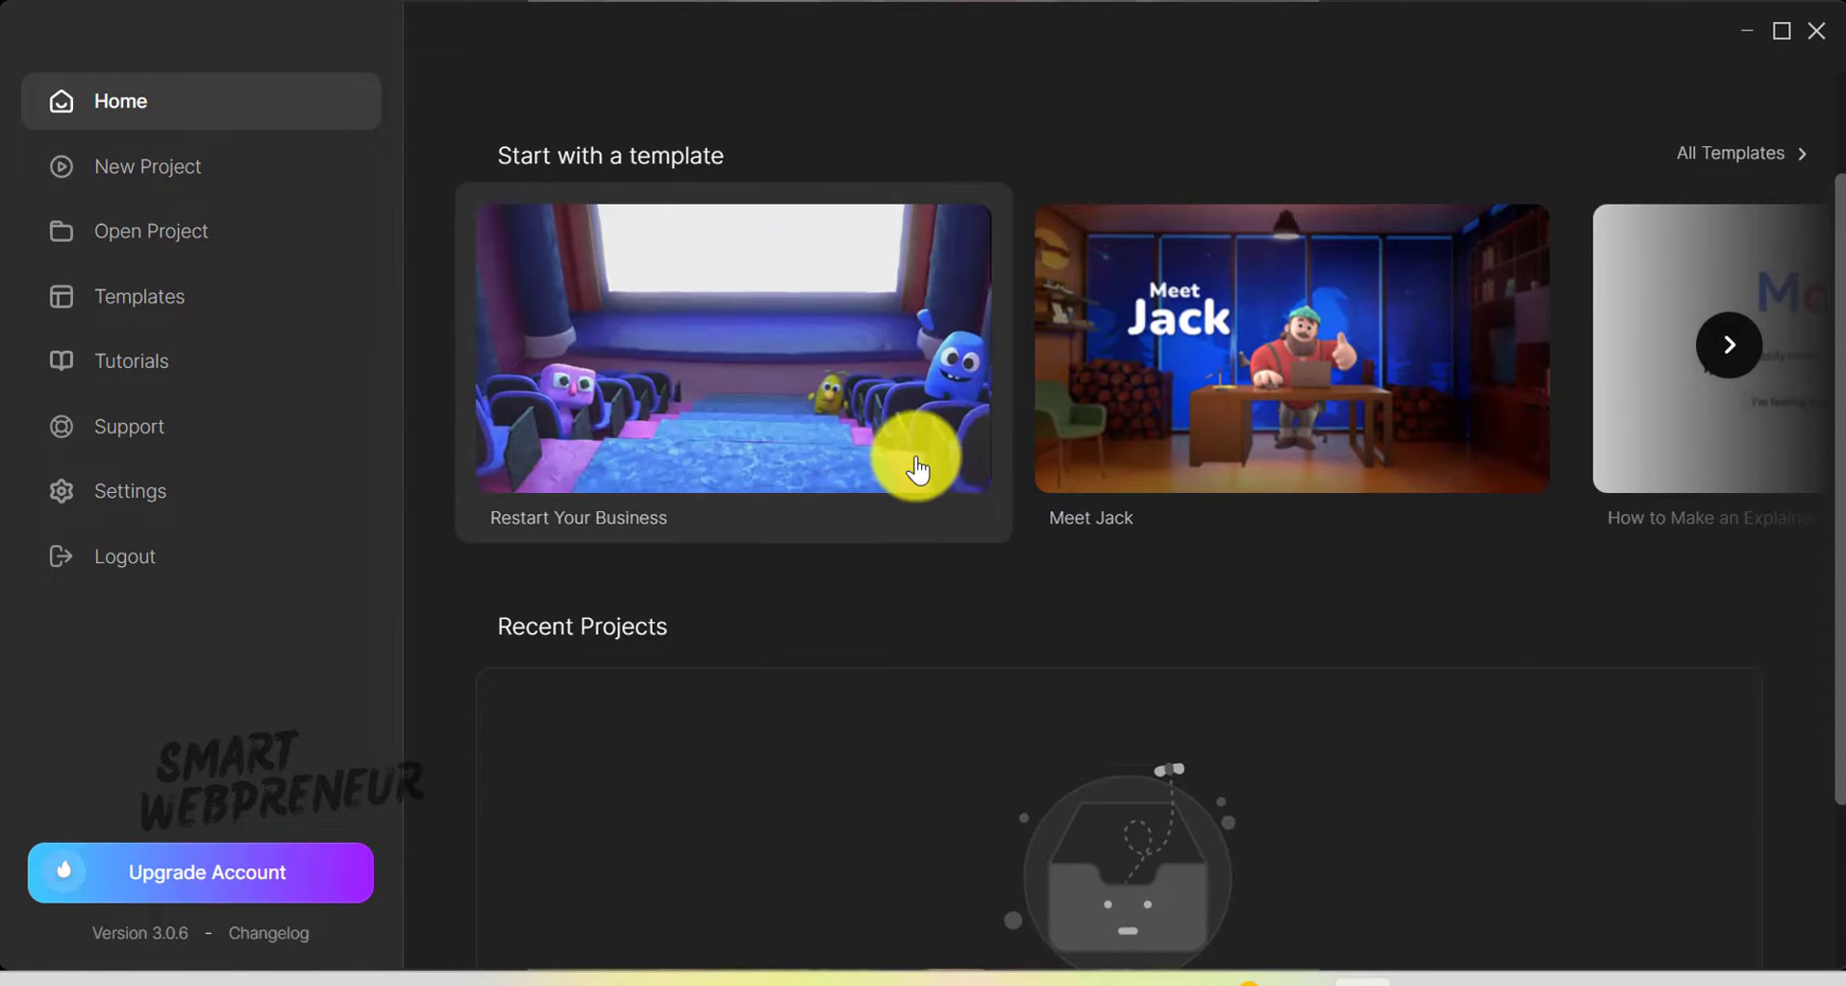
pyautogui.scroll(2, 918, 462)
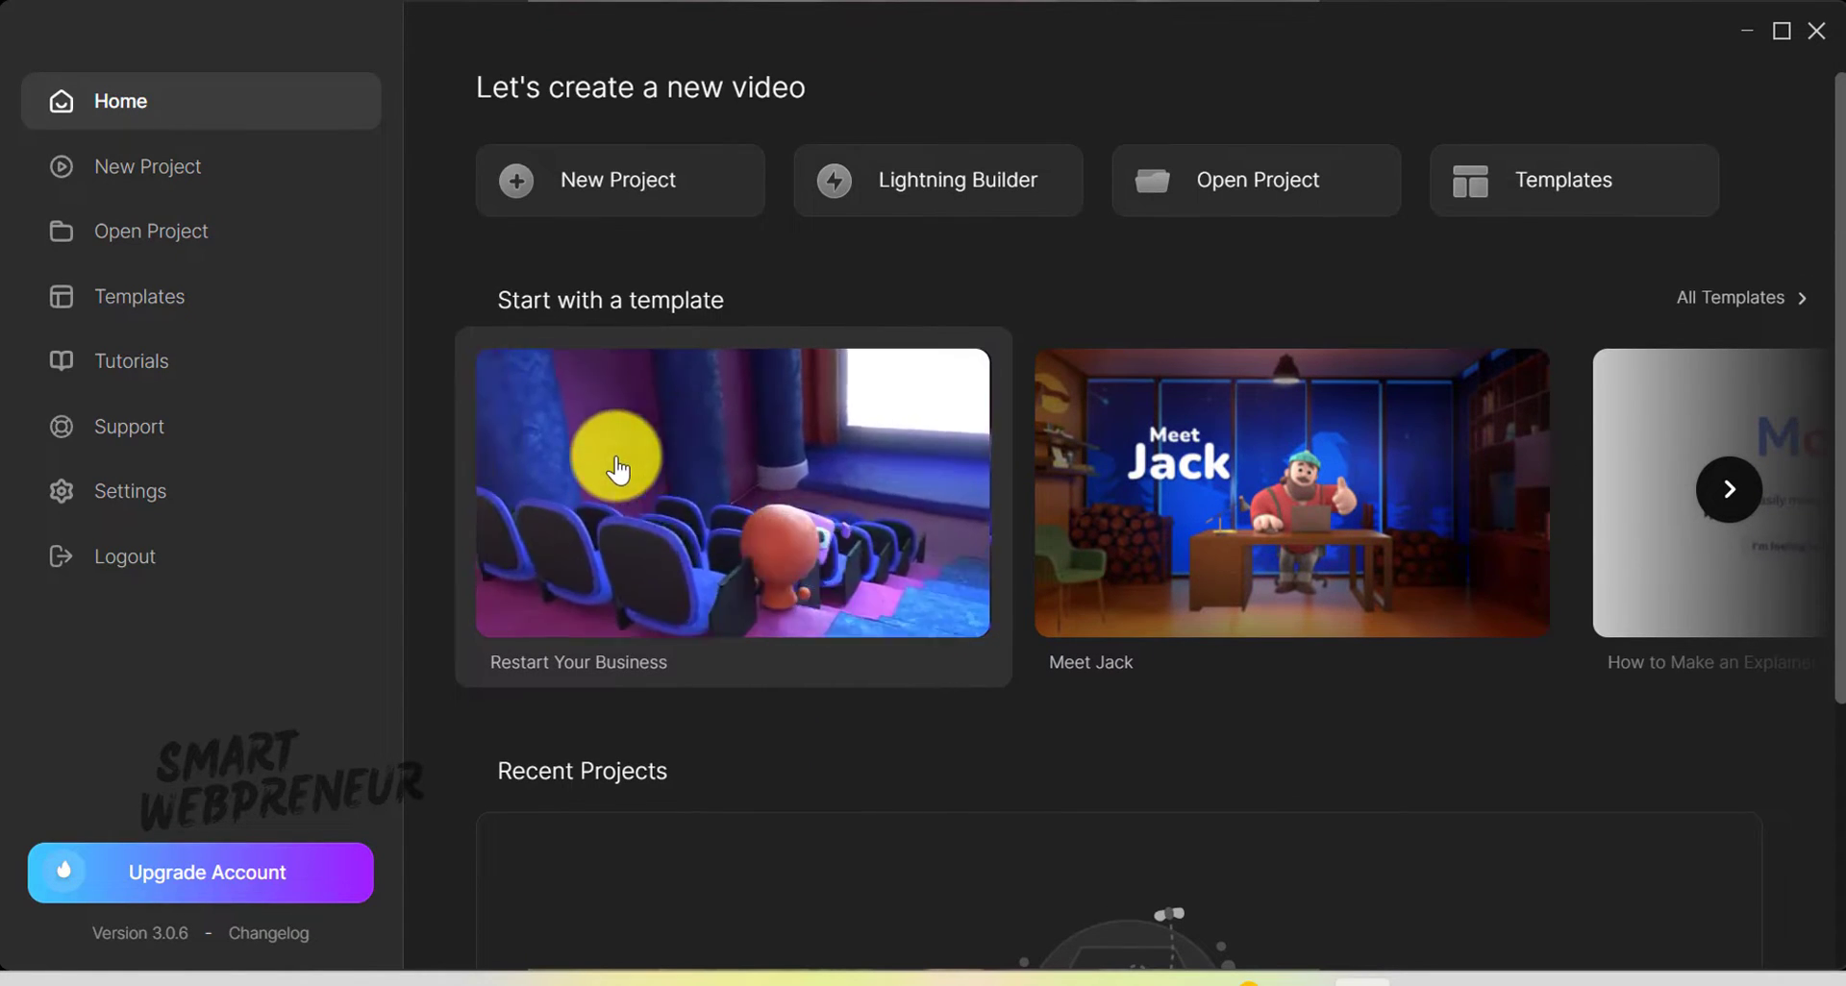
pyautogui.hscroll(2, 1042, 503)
pyautogui.scroll(-3, 723, 544)
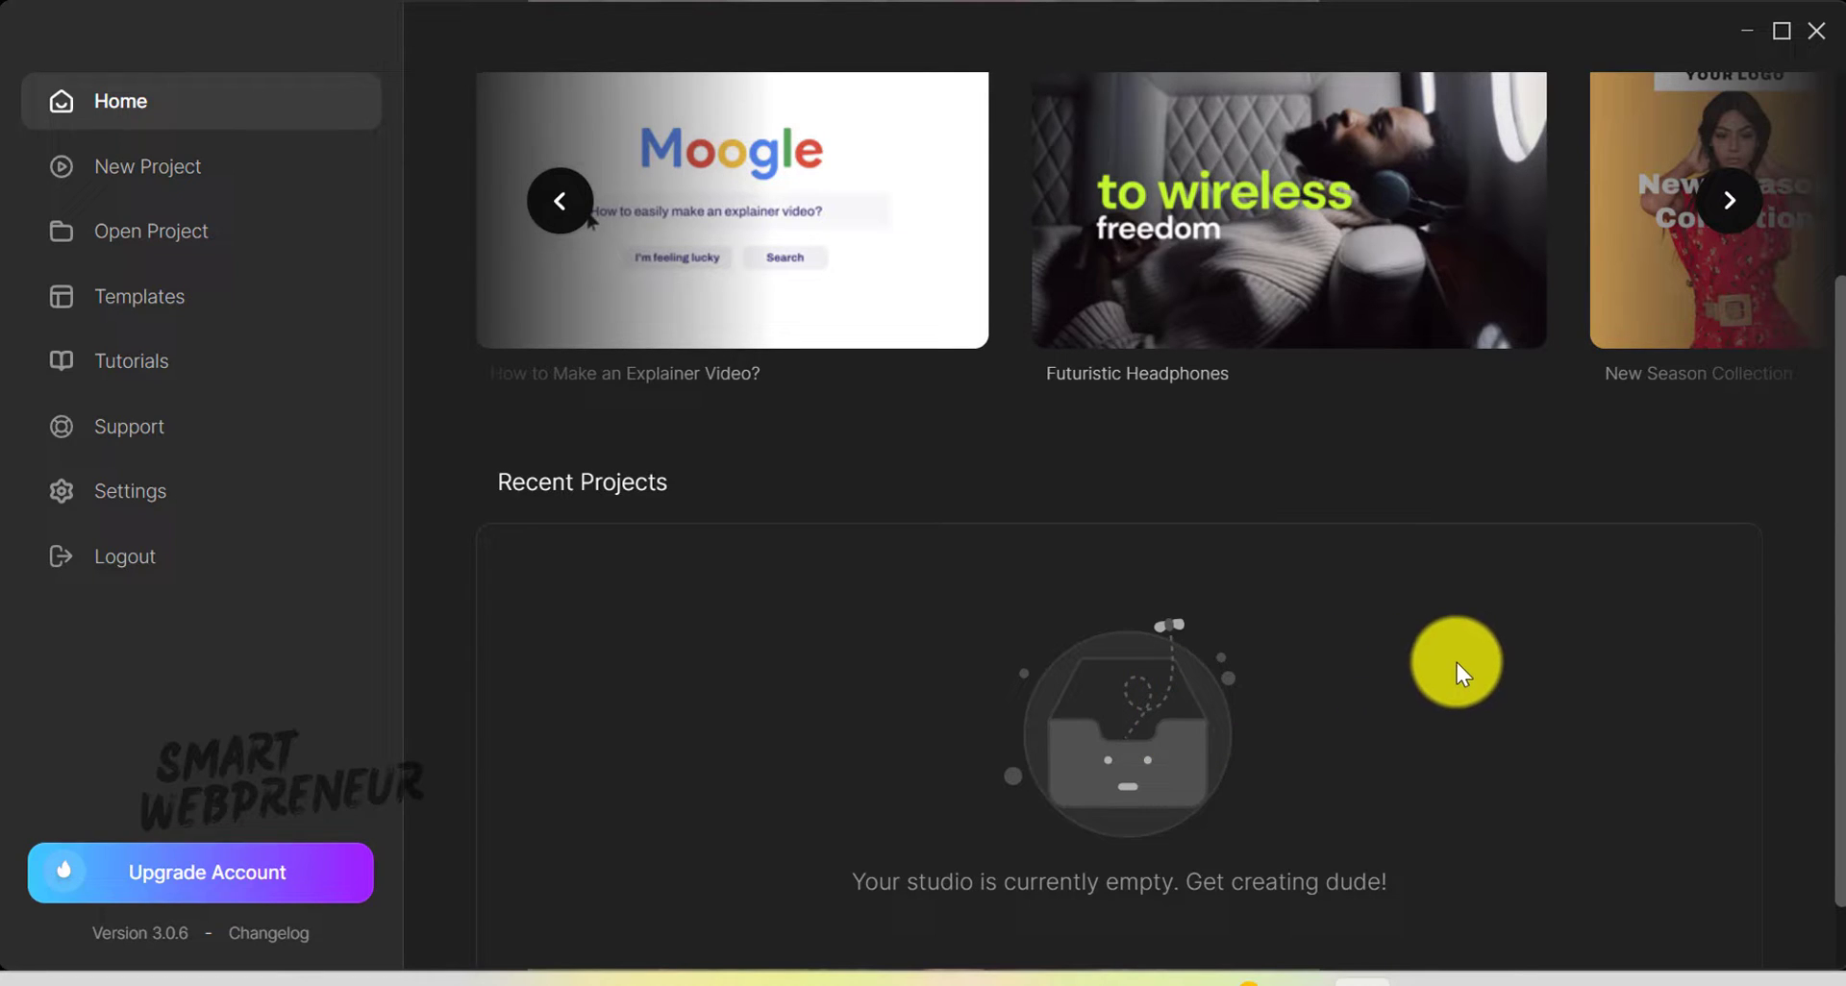
pyautogui.scroll(3, 1376, 667)
pyautogui.scroll(-4, 1471, 701)
pyautogui.scroll(4, 1295, 643)
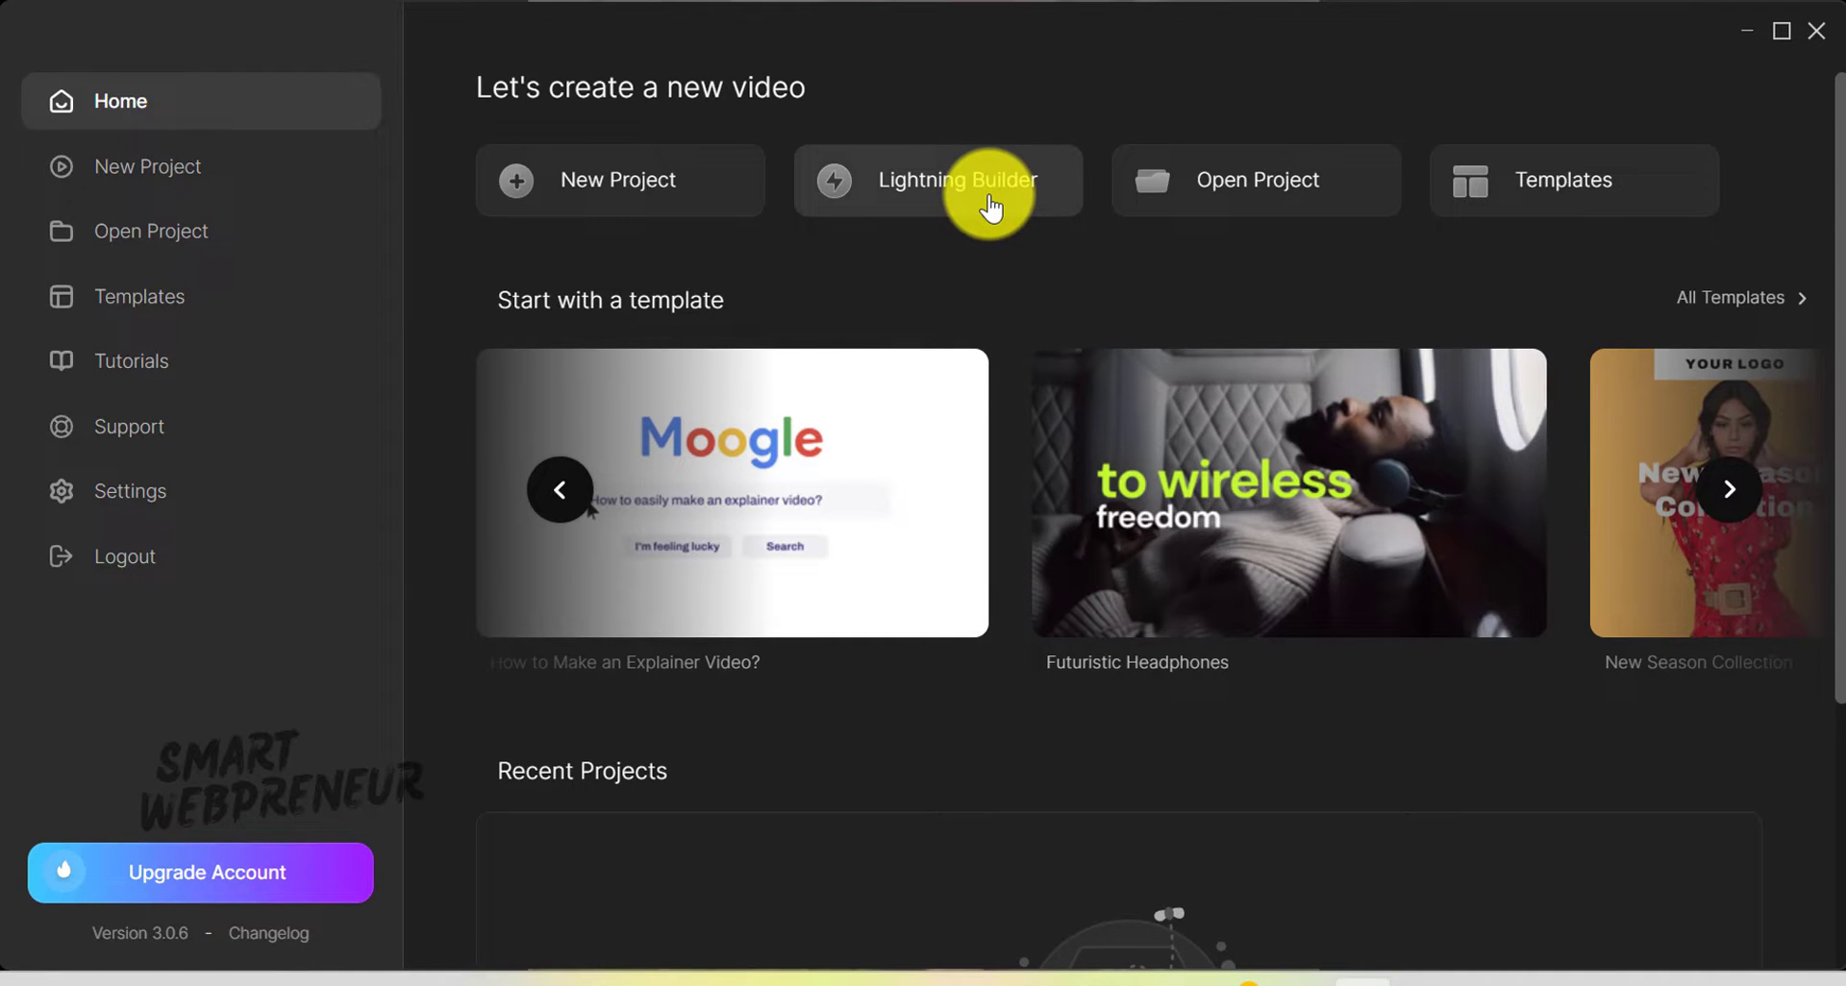
# - Start a Lightning Builder video in Vertical 9:16 format with the Clay style
pyautogui.click(988, 198)
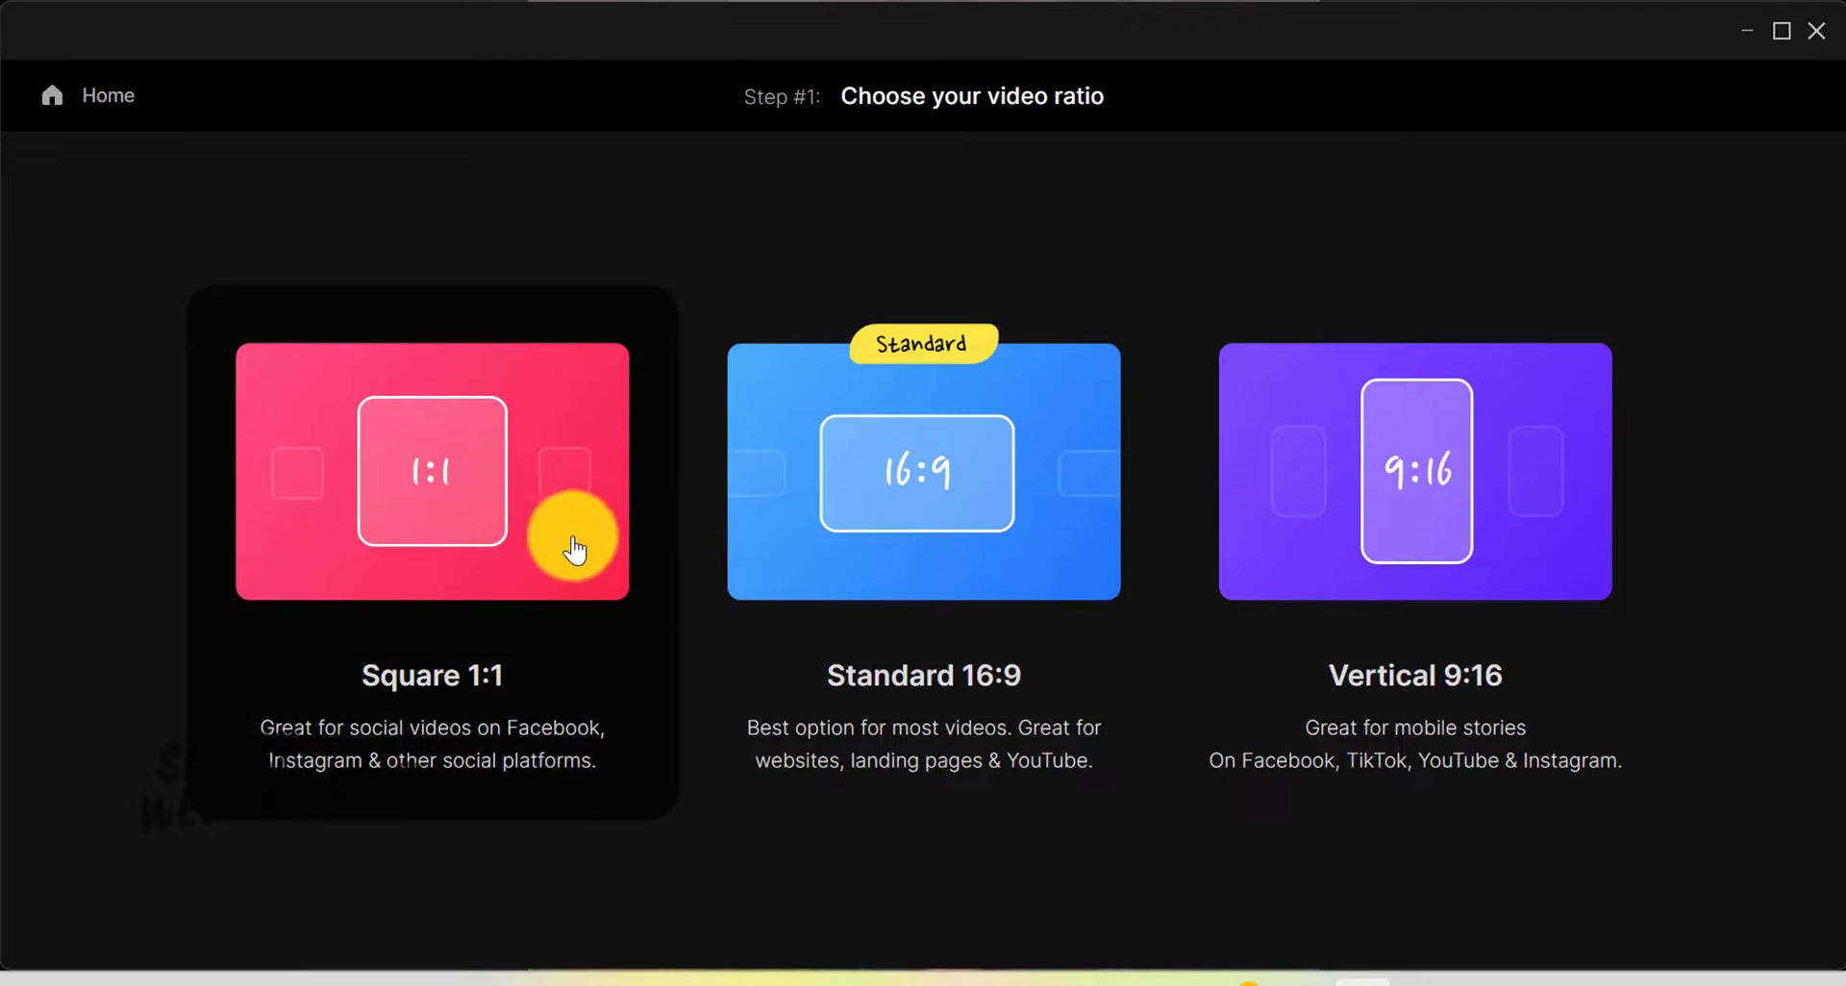
pyautogui.click(1414, 513)
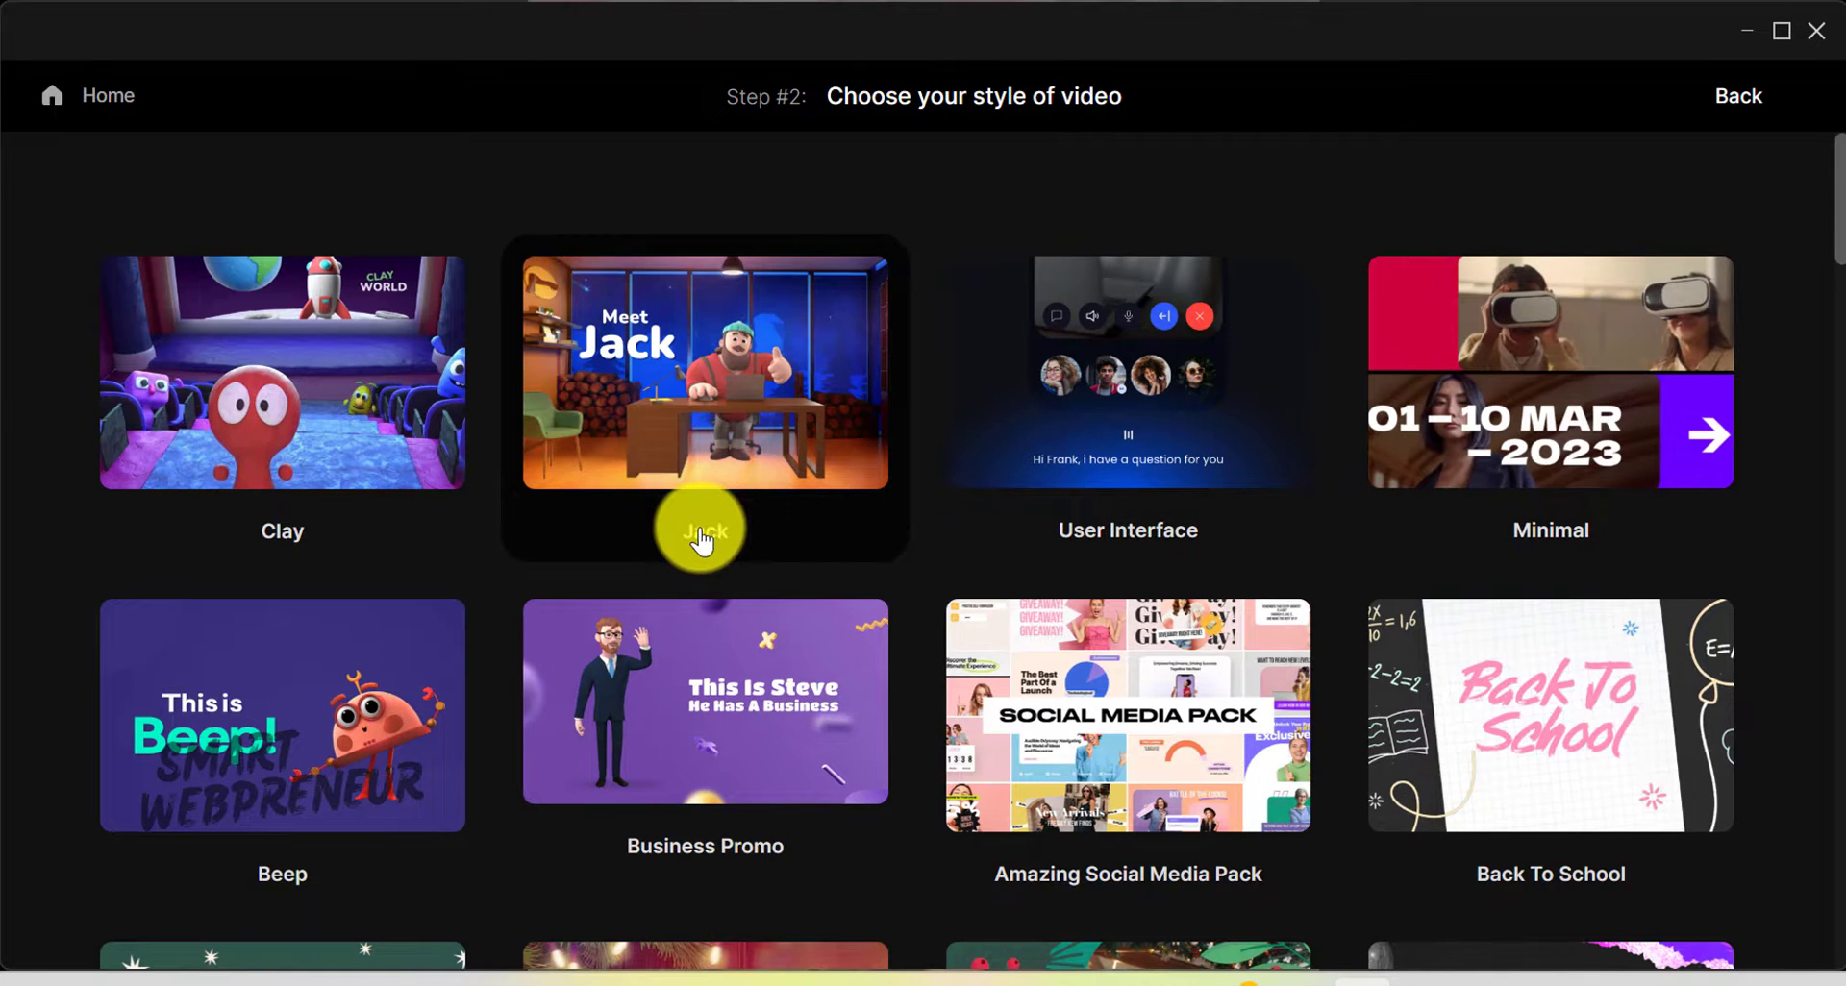
pyautogui.scroll(-5, 856, 650)
pyautogui.scroll(5, 857, 651)
pyautogui.click(280, 414)
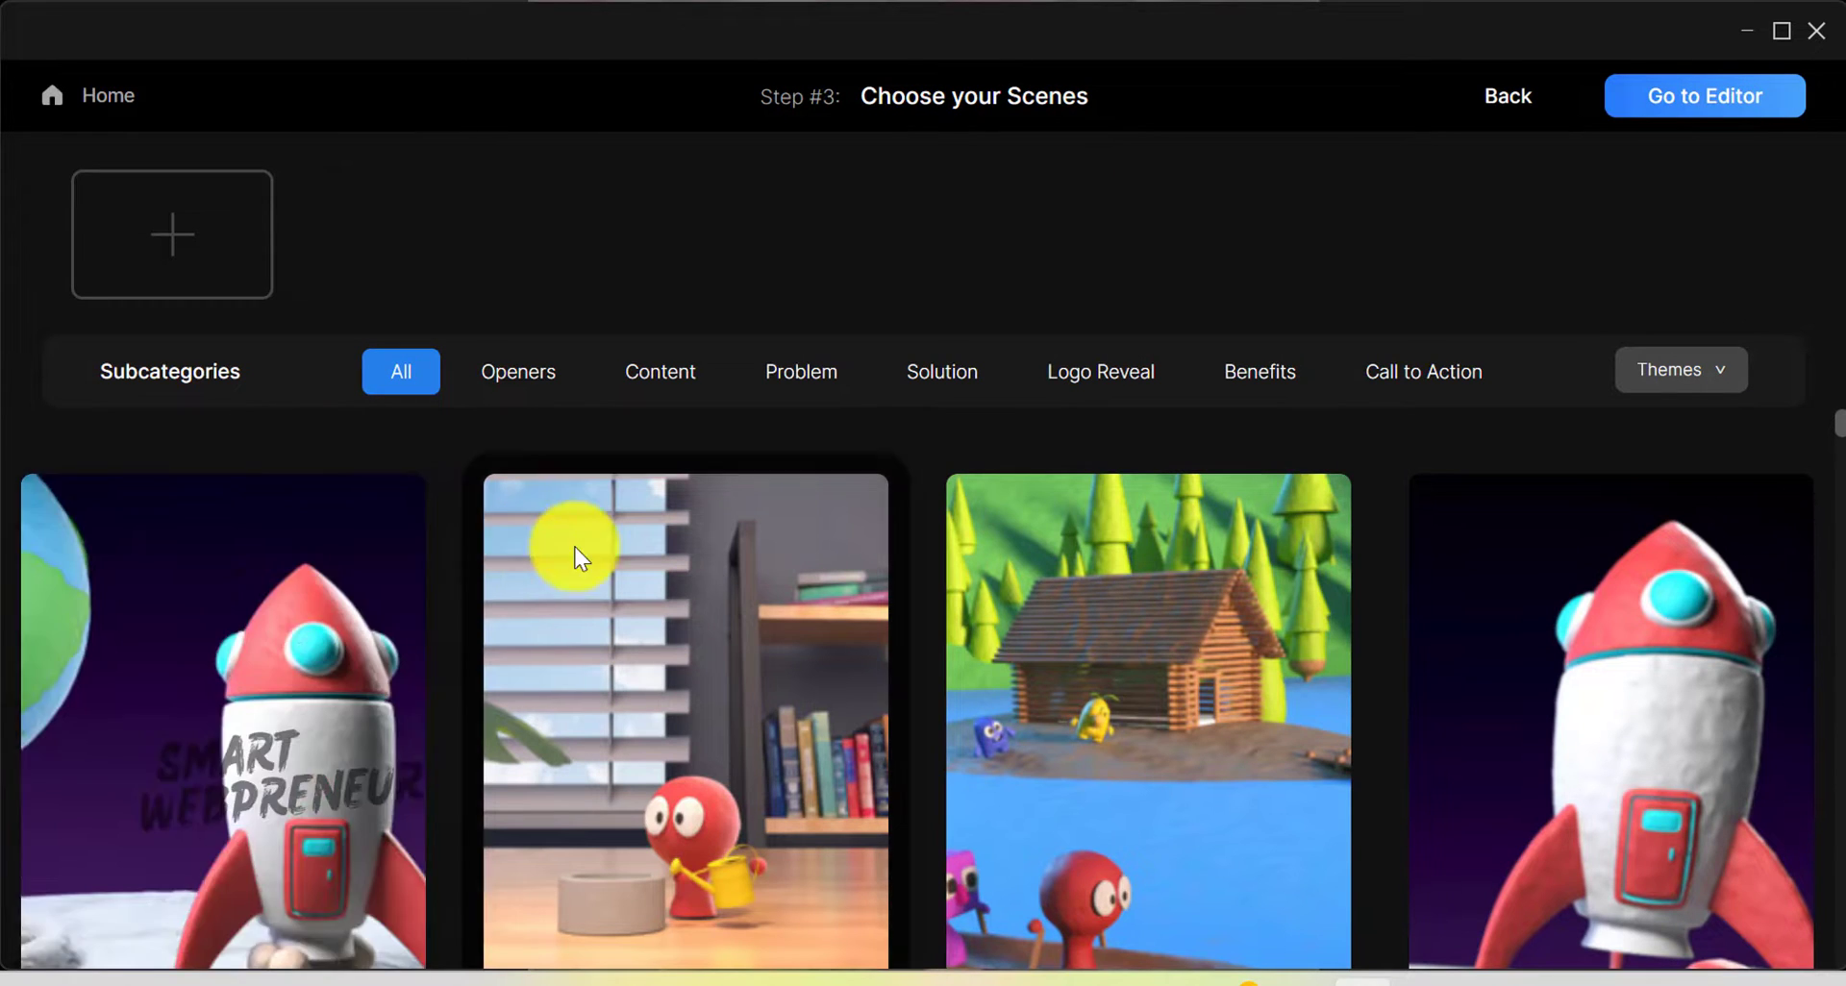
# - Add the Plant Growing and Plain Sailing scenes to the video
pyautogui.scroll(-3, 760, 550)
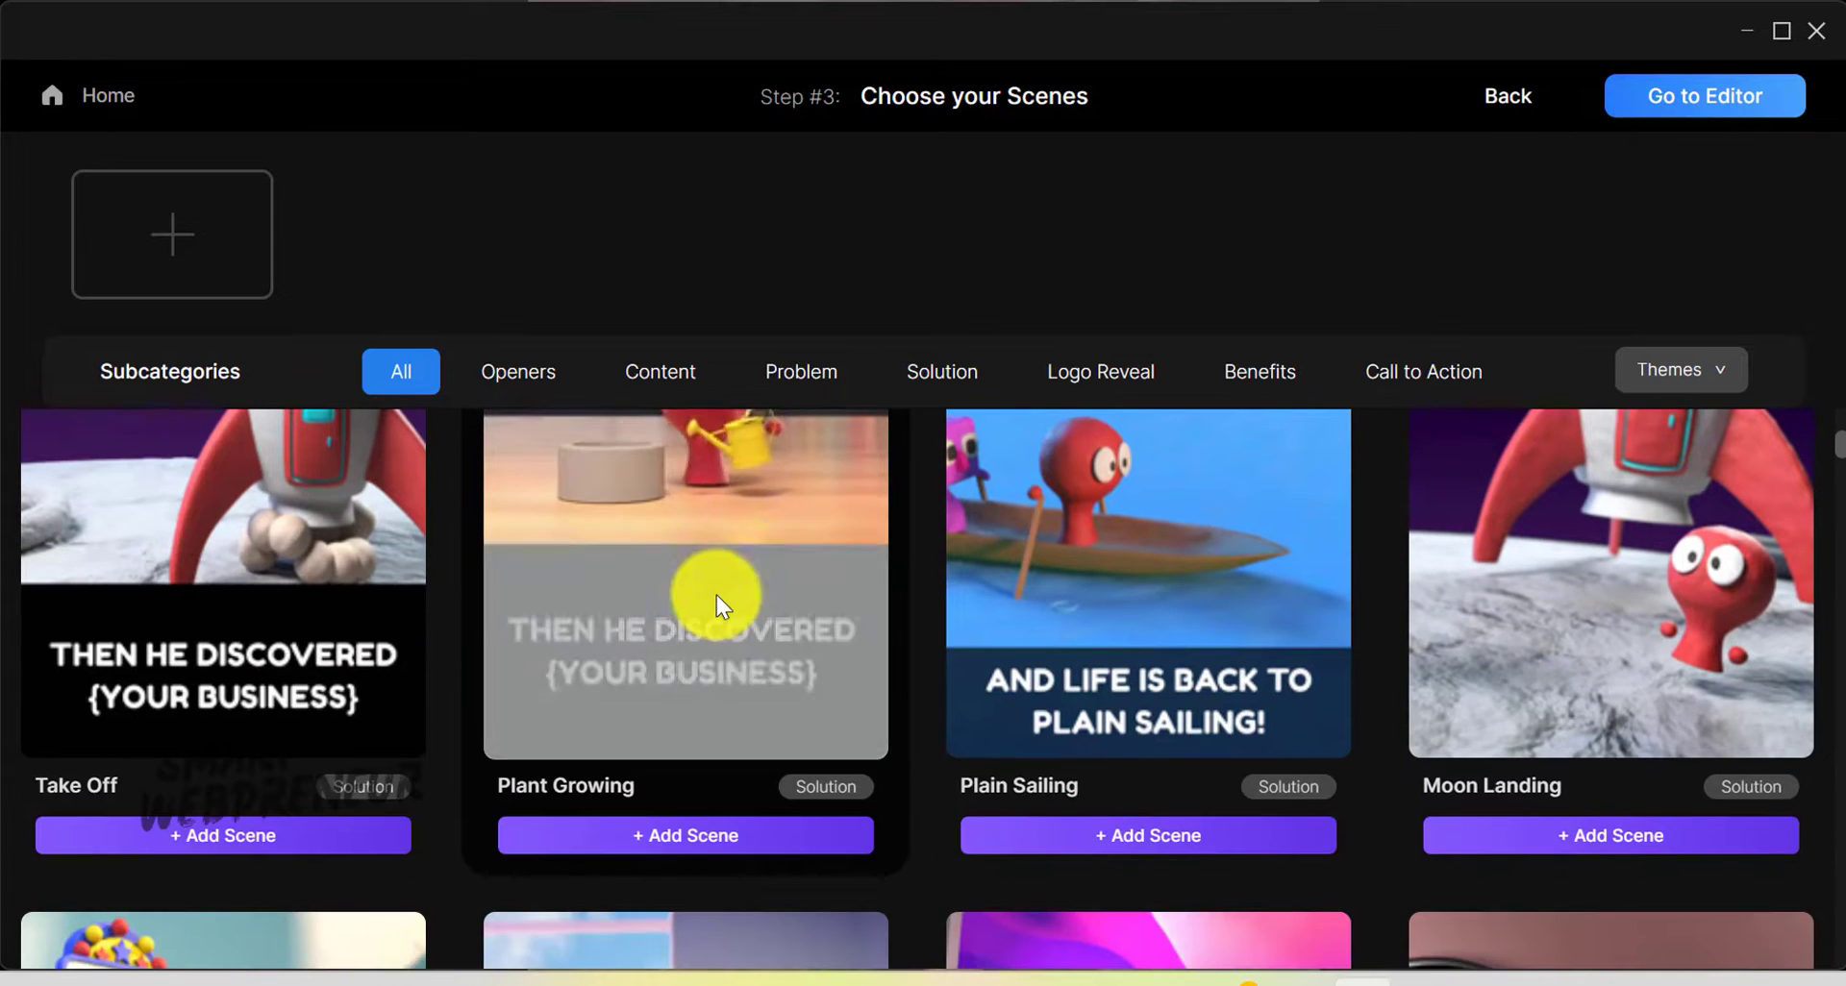
pyautogui.scroll(2, 717, 596)
pyautogui.scroll(-3, 754, 799)
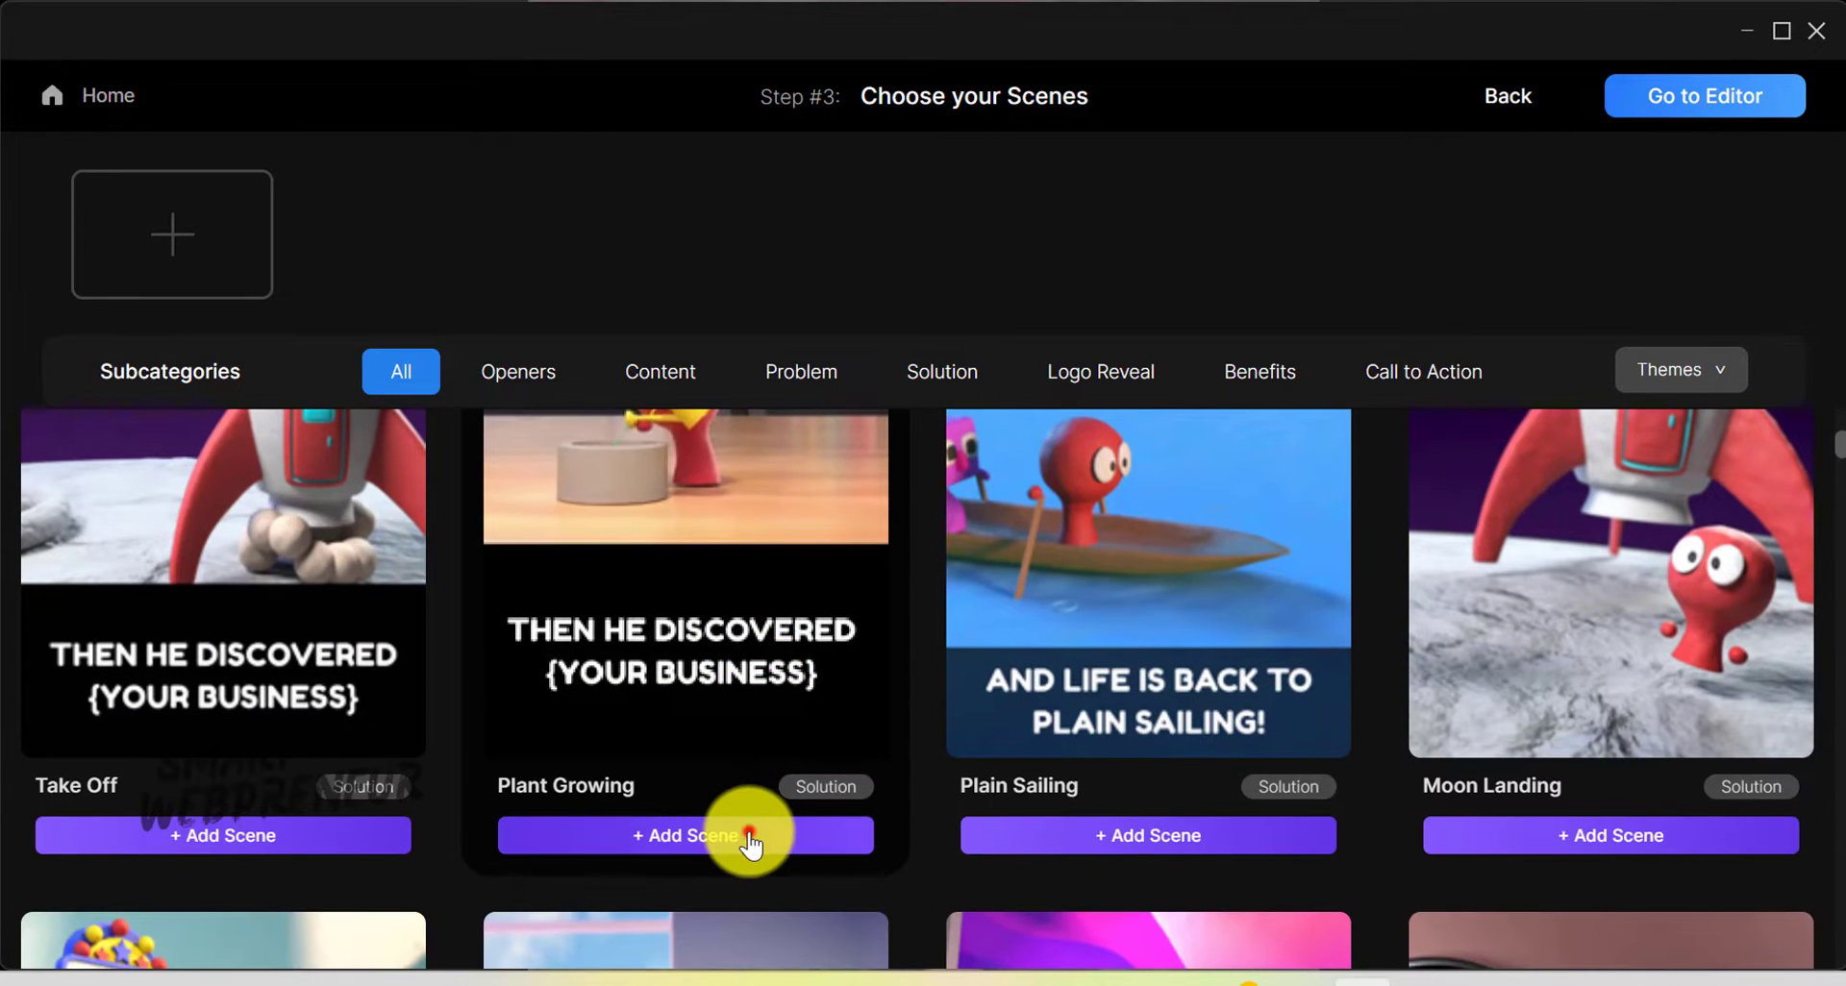
pyautogui.click(749, 838)
pyautogui.scroll(-2, 1144, 630)
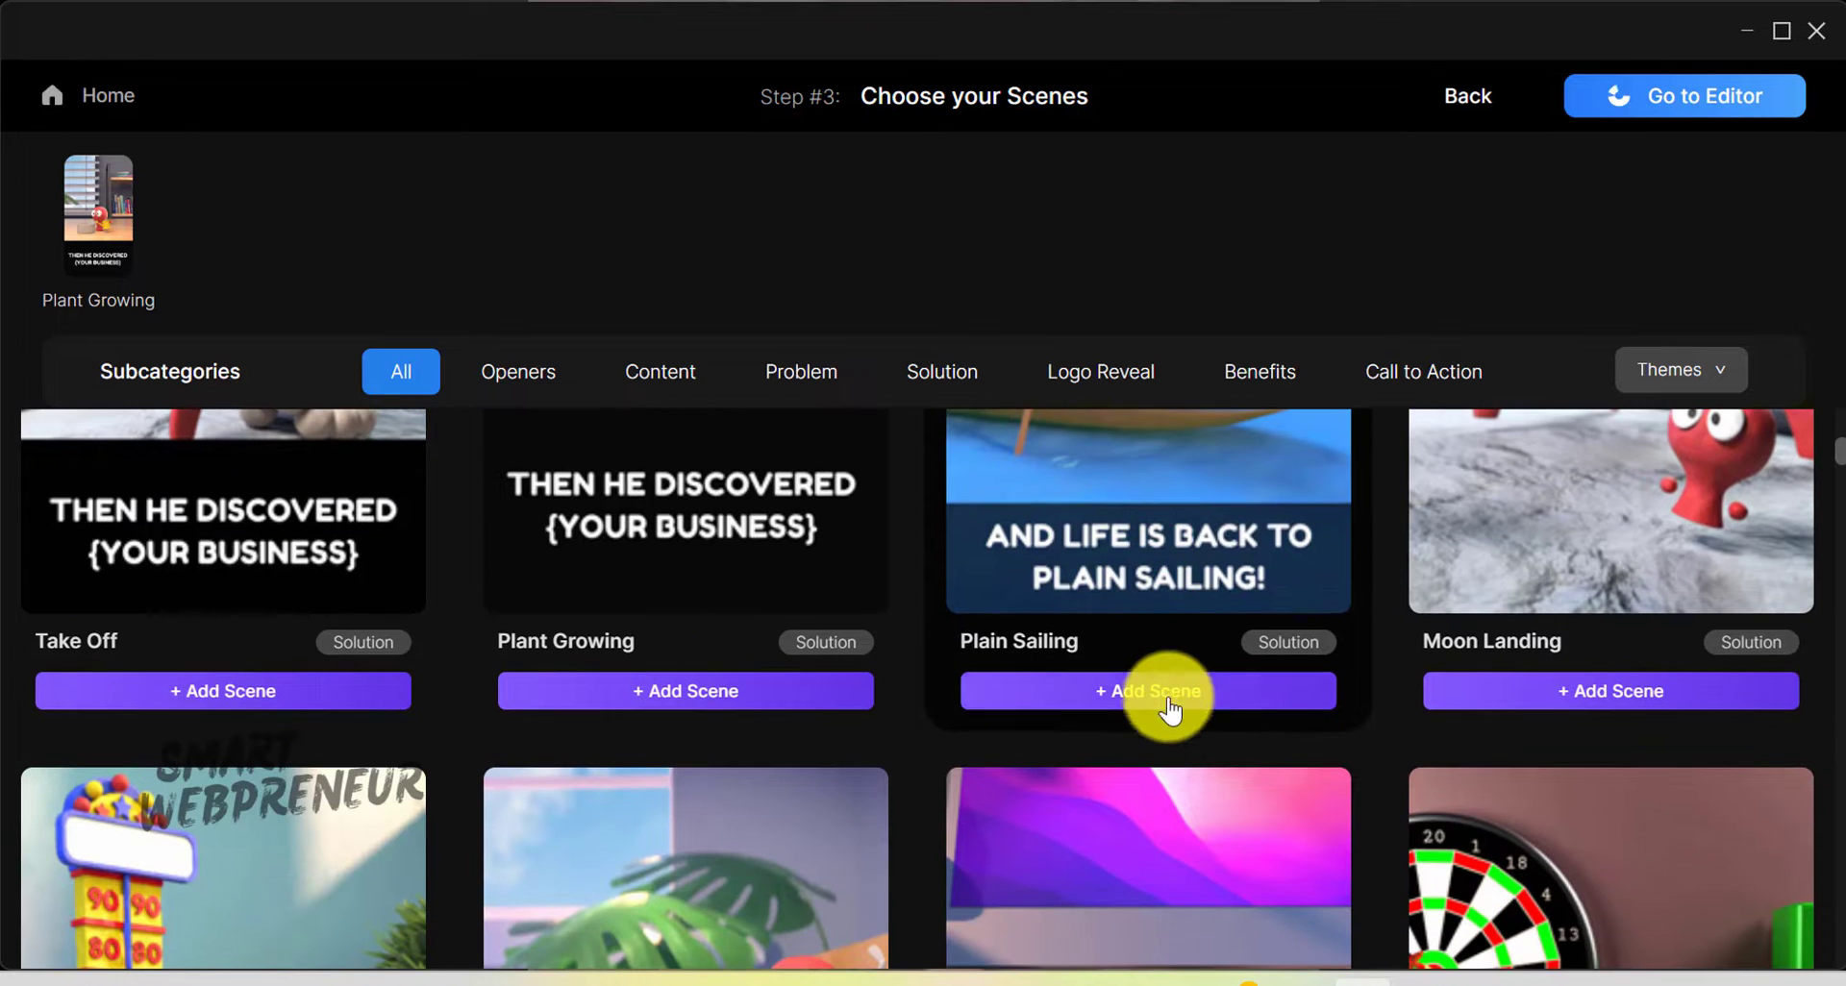
pyautogui.click(1169, 700)
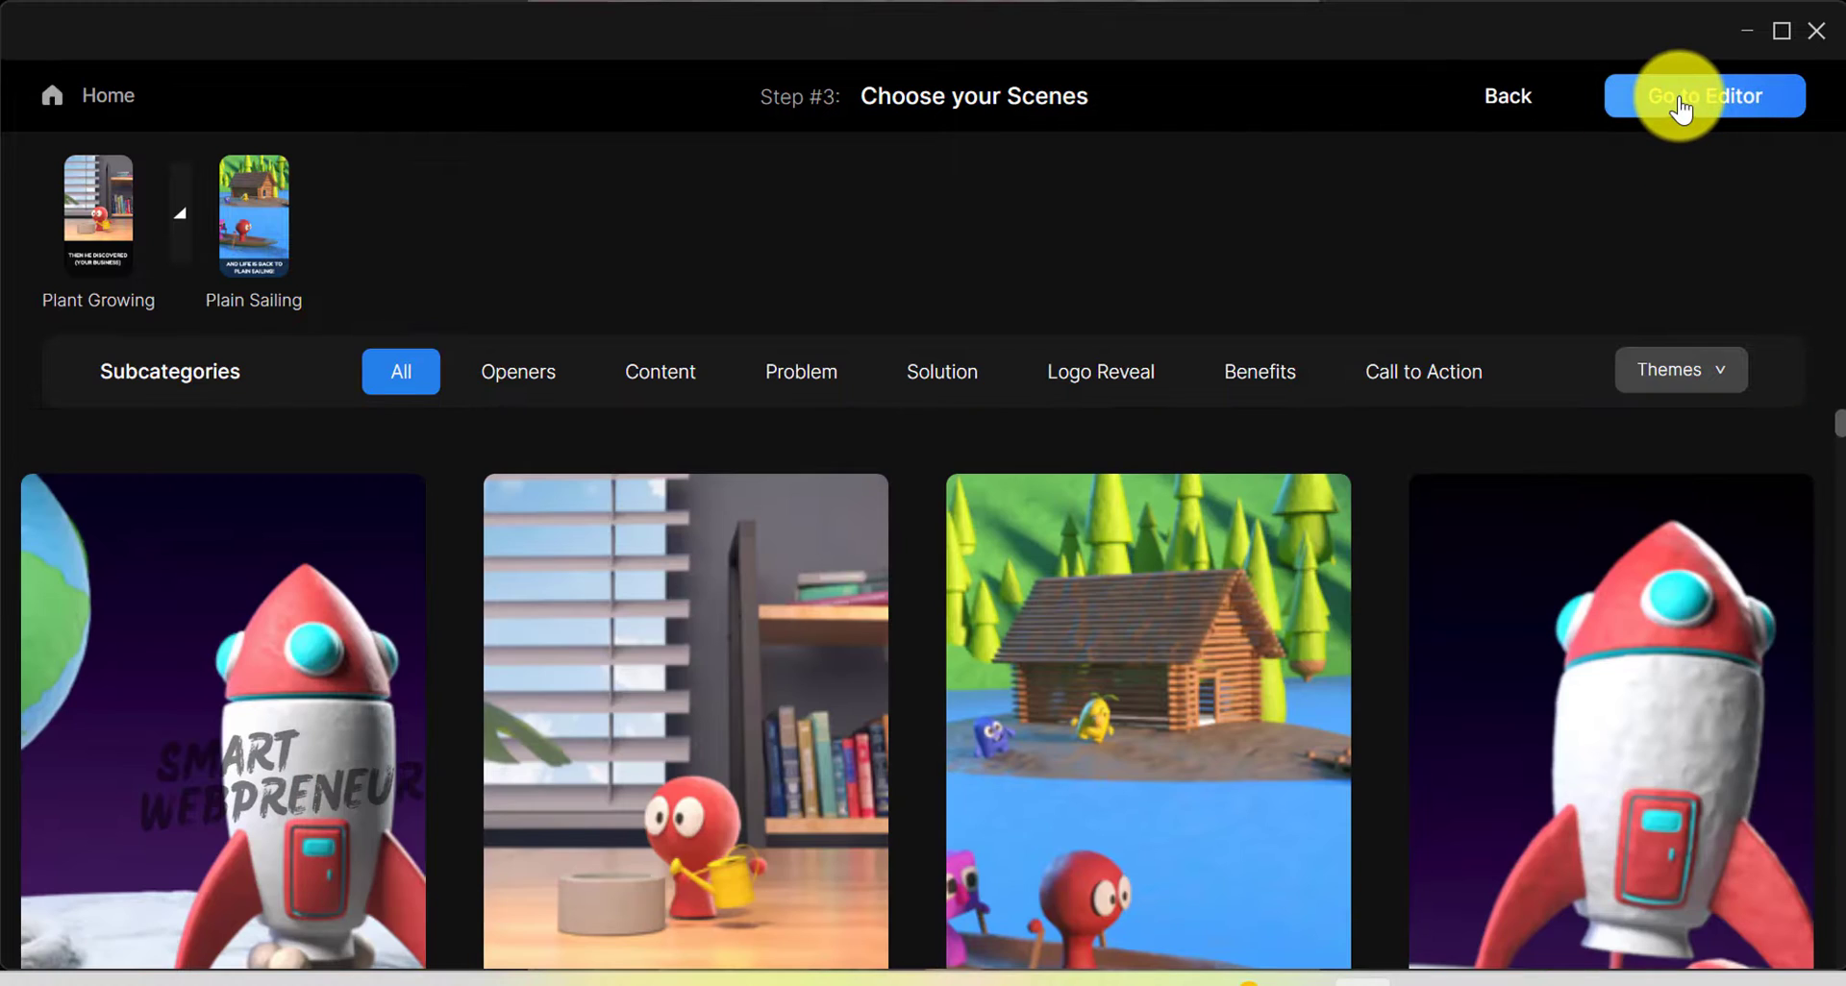
# - Build the editor project with Cinematic background music and play its preview
pyautogui.click(1679, 99)
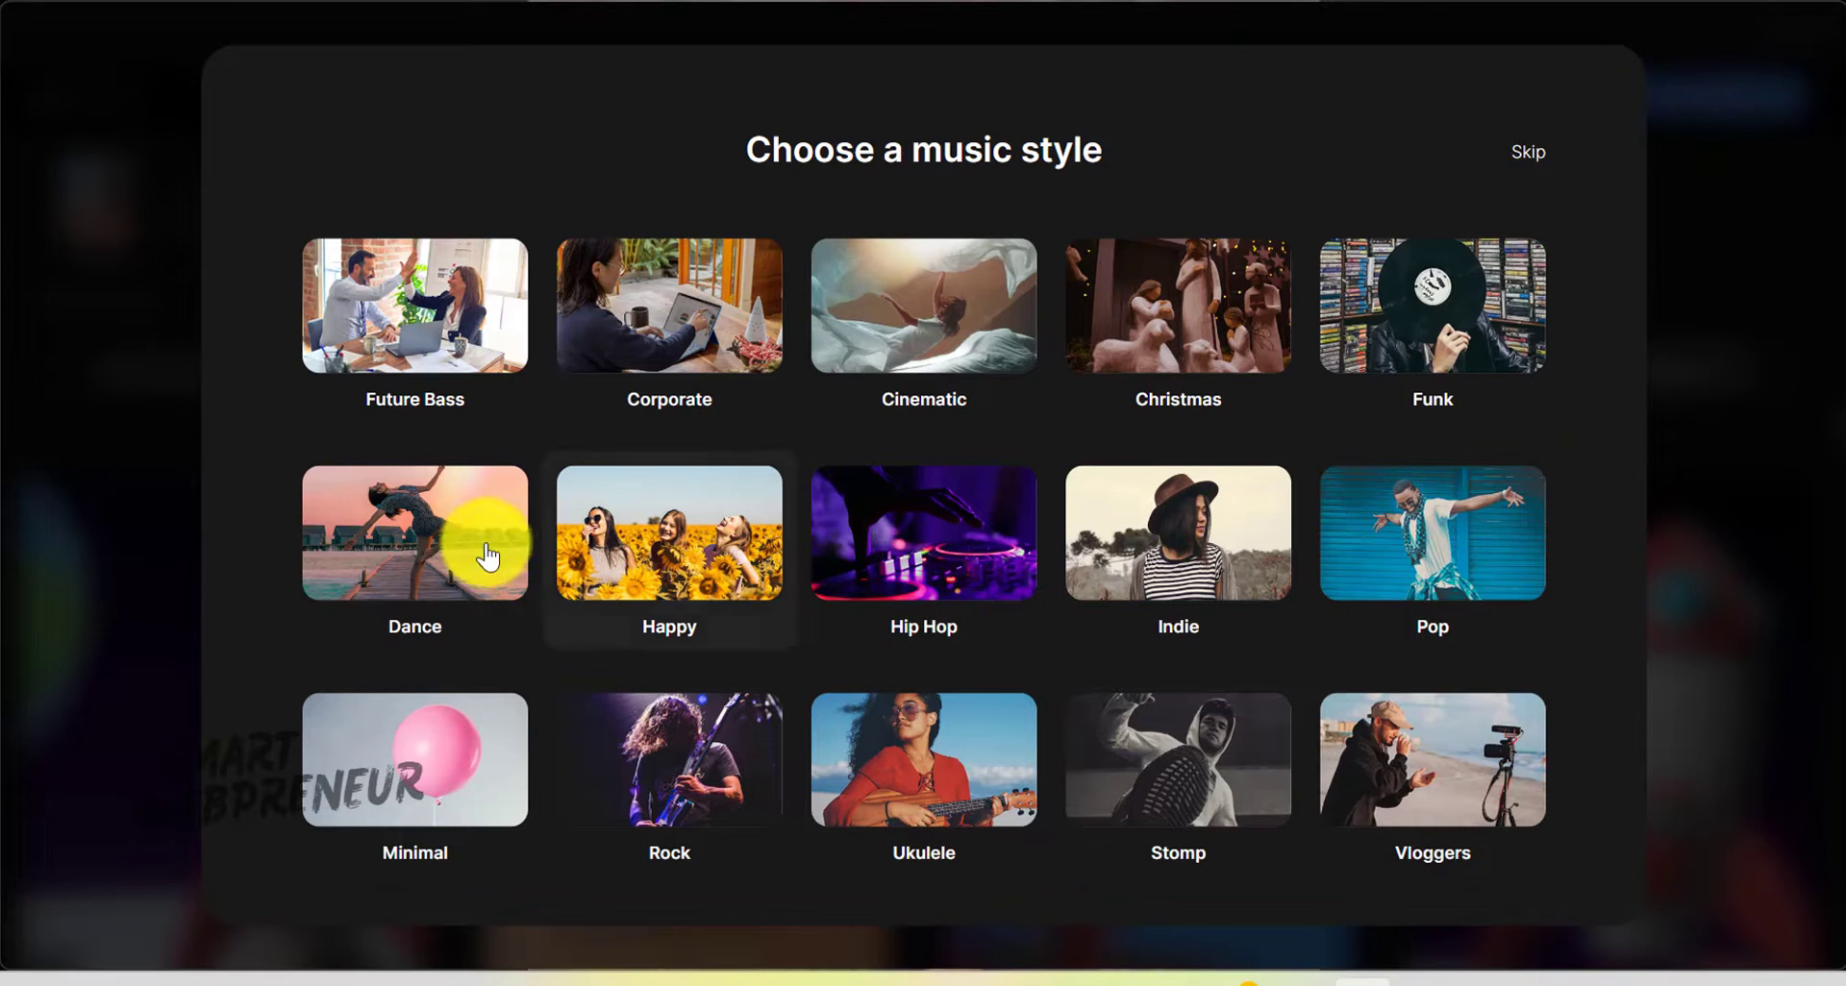
pyautogui.click(979, 298)
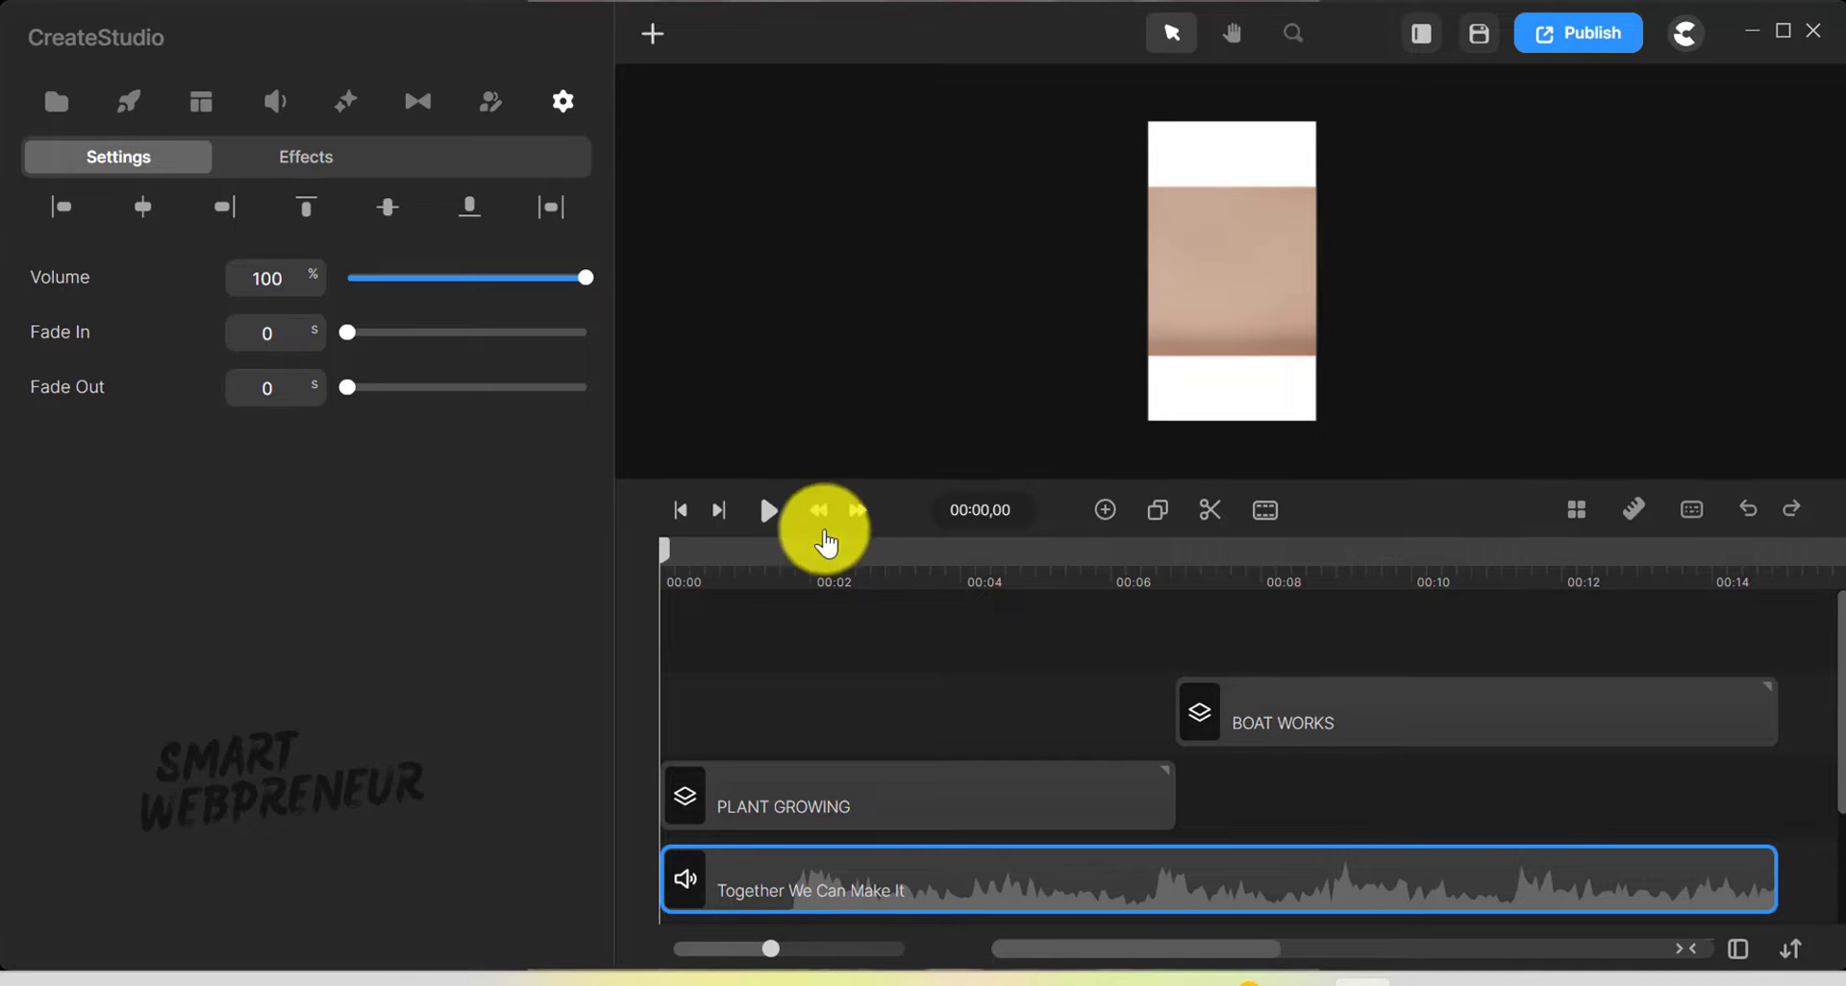
pyautogui.click(768, 511)
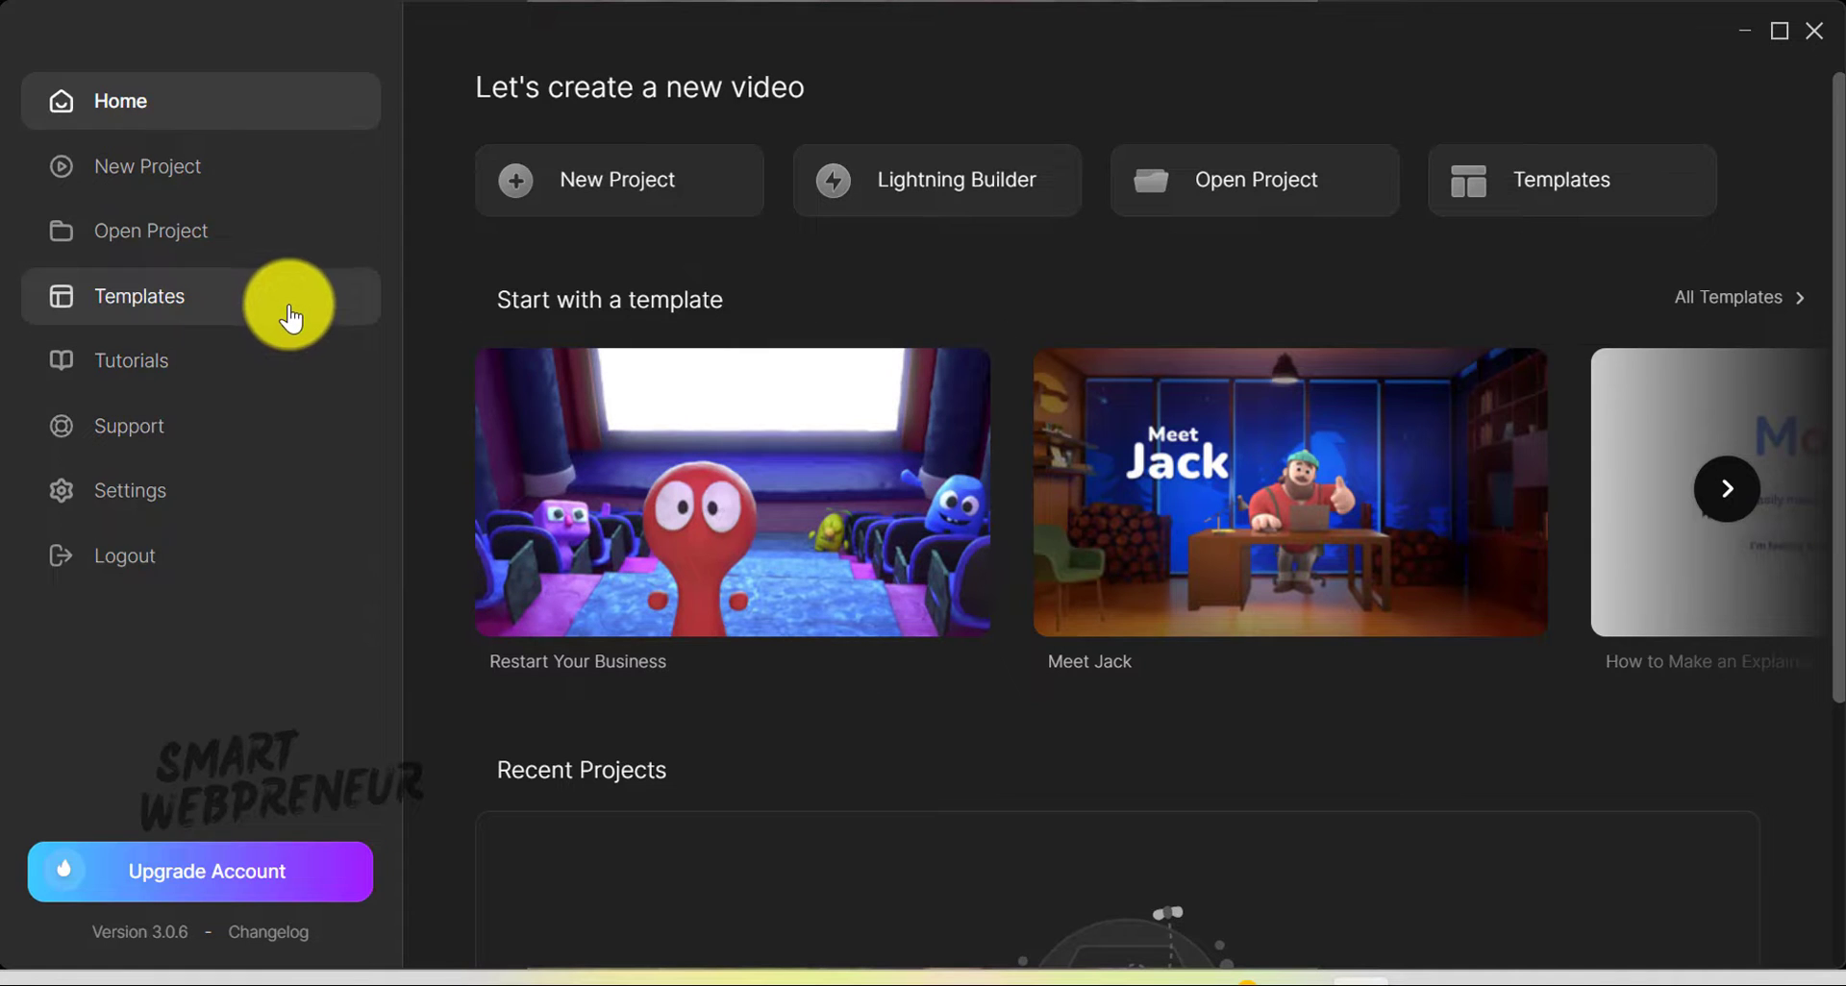
pyautogui.click(135, 240)
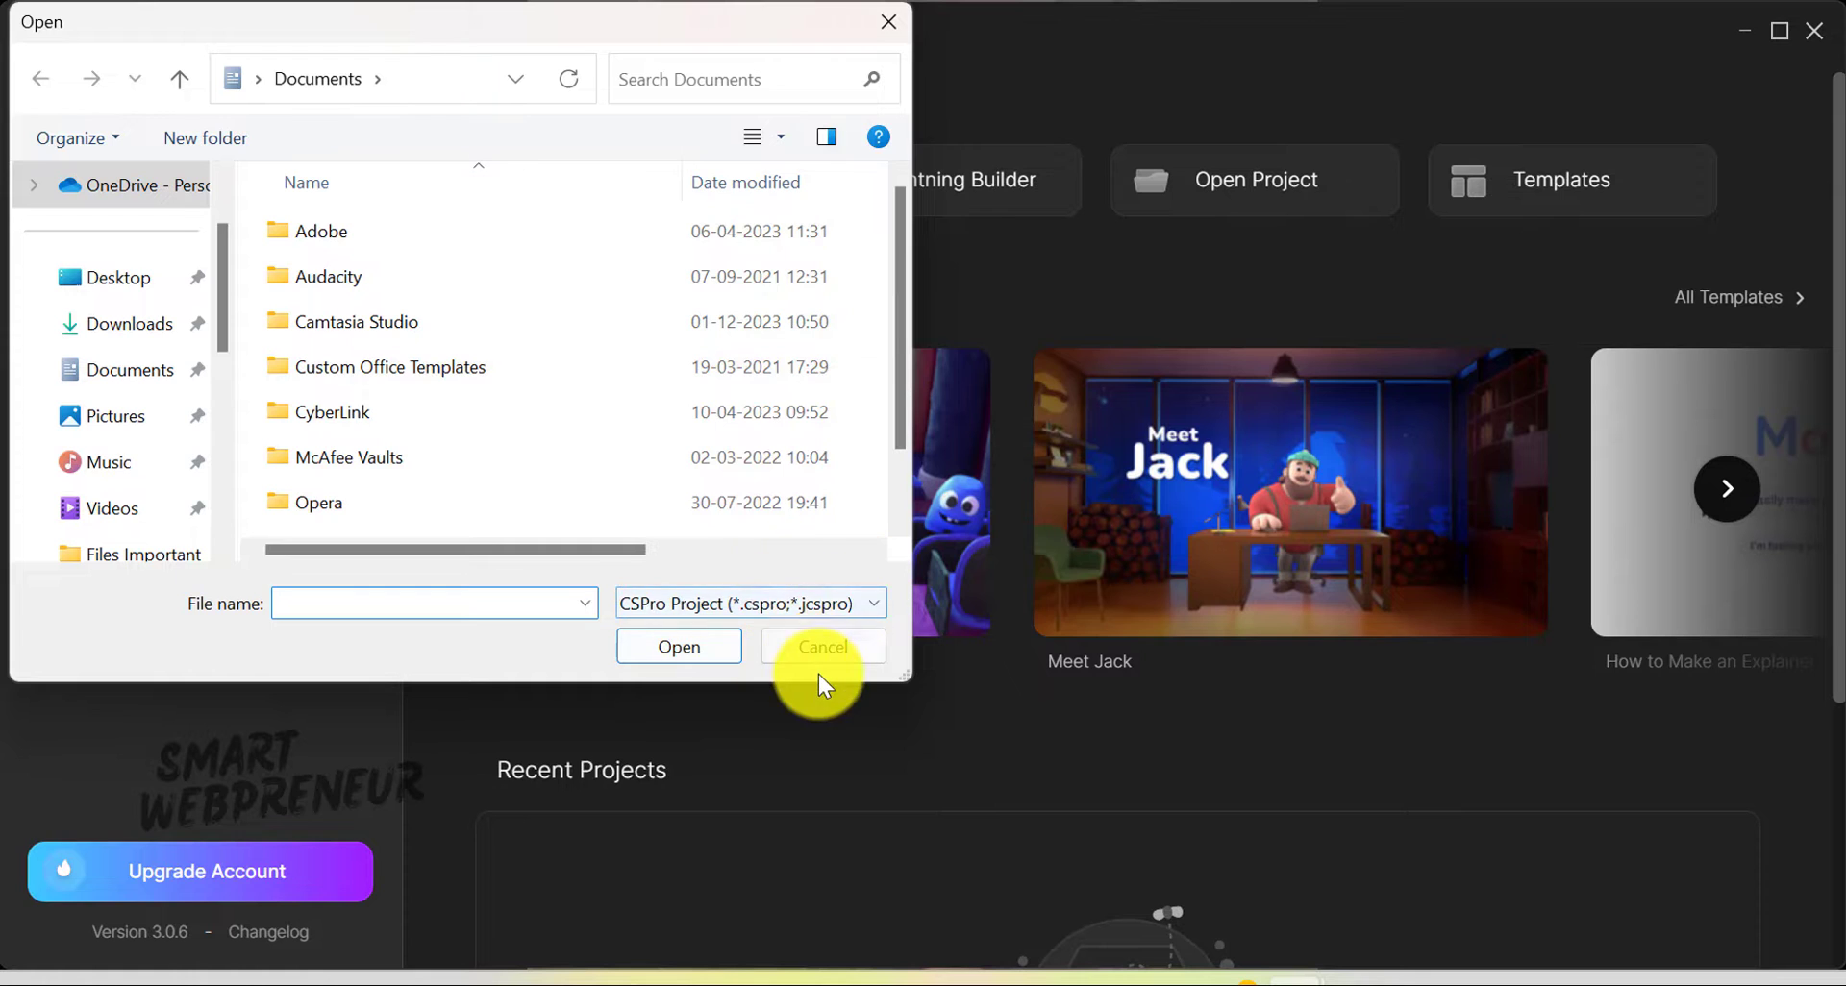
pyautogui.click(827, 647)
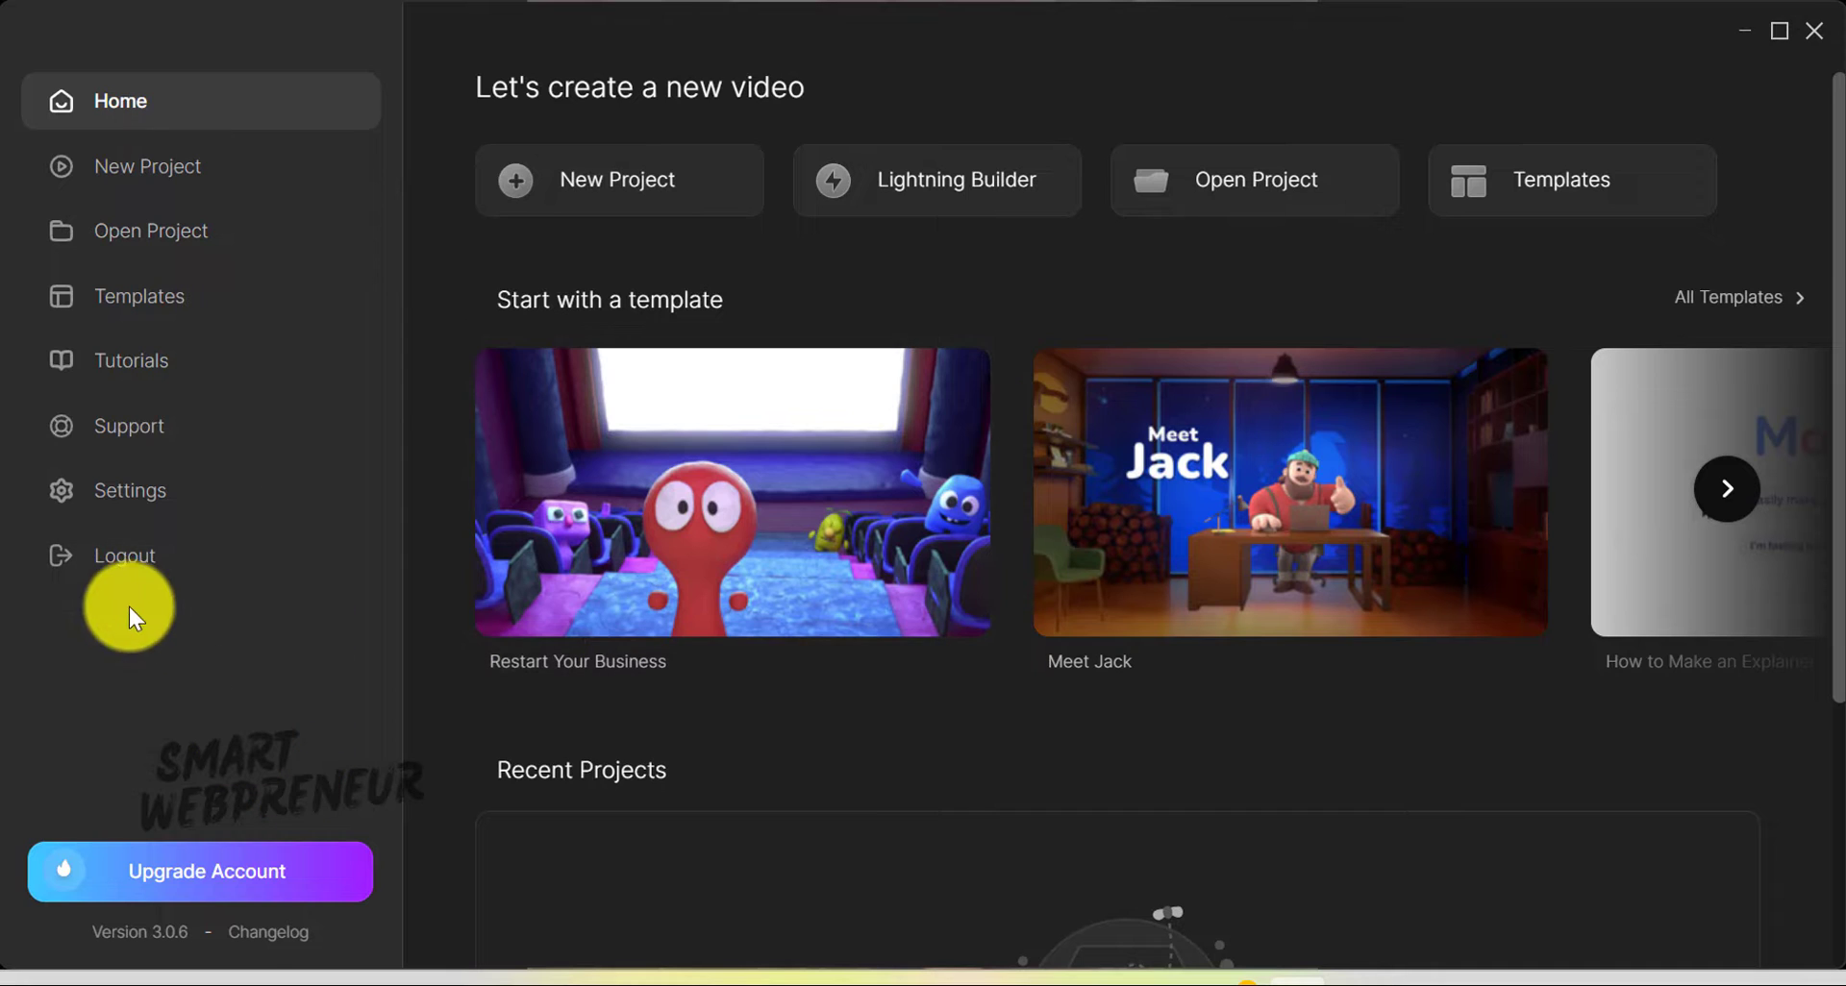
pyautogui.click(149, 502)
pyautogui.scroll(-4, 1290, 621)
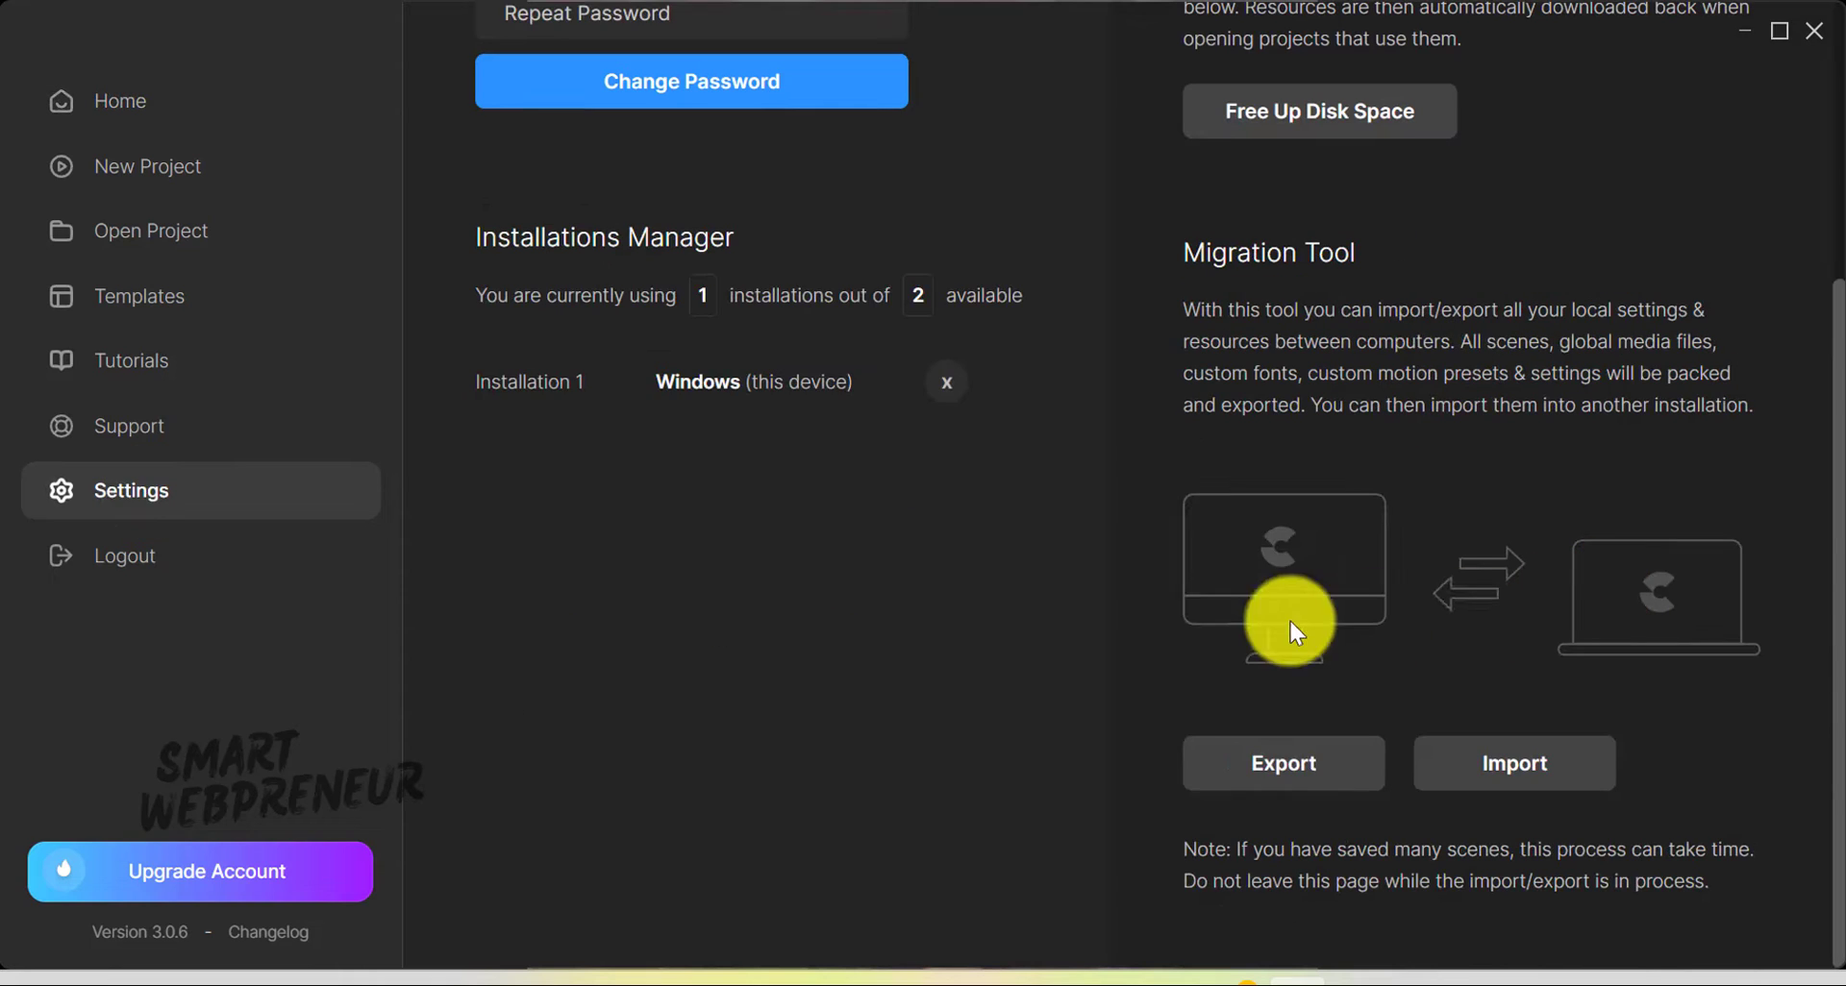
pyautogui.click(1550, 771)
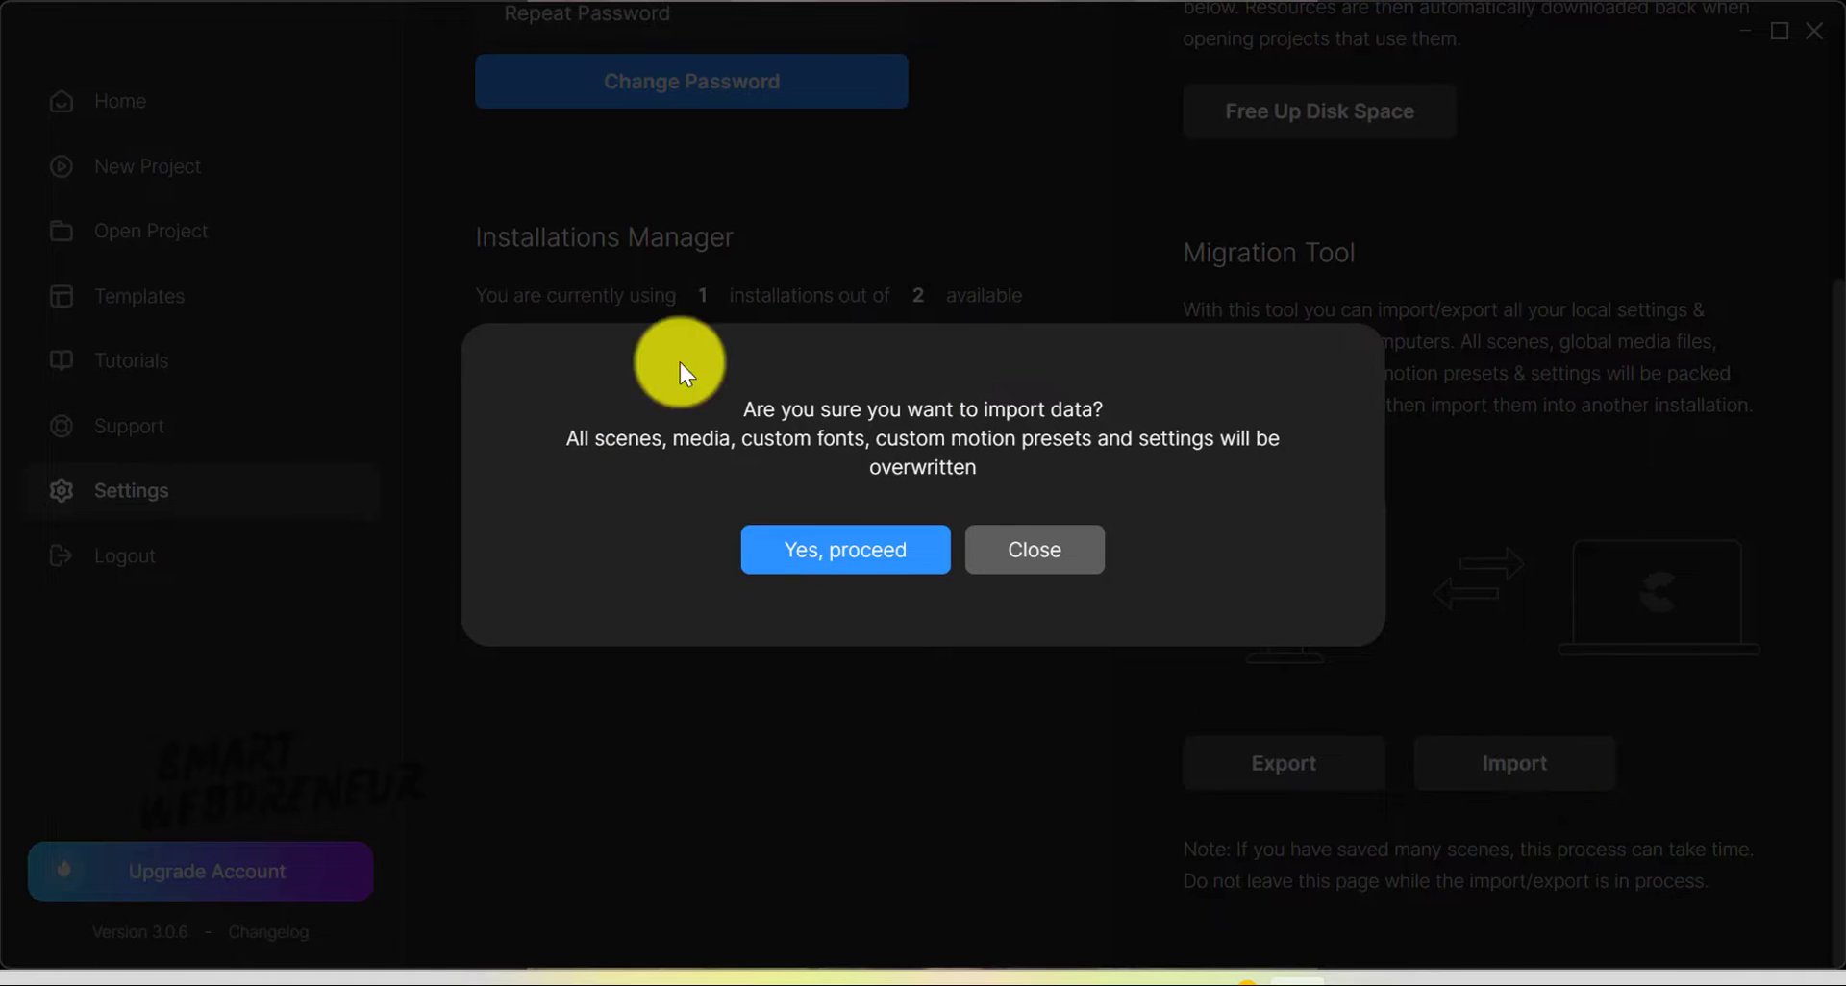
pyautogui.click(1010, 562)
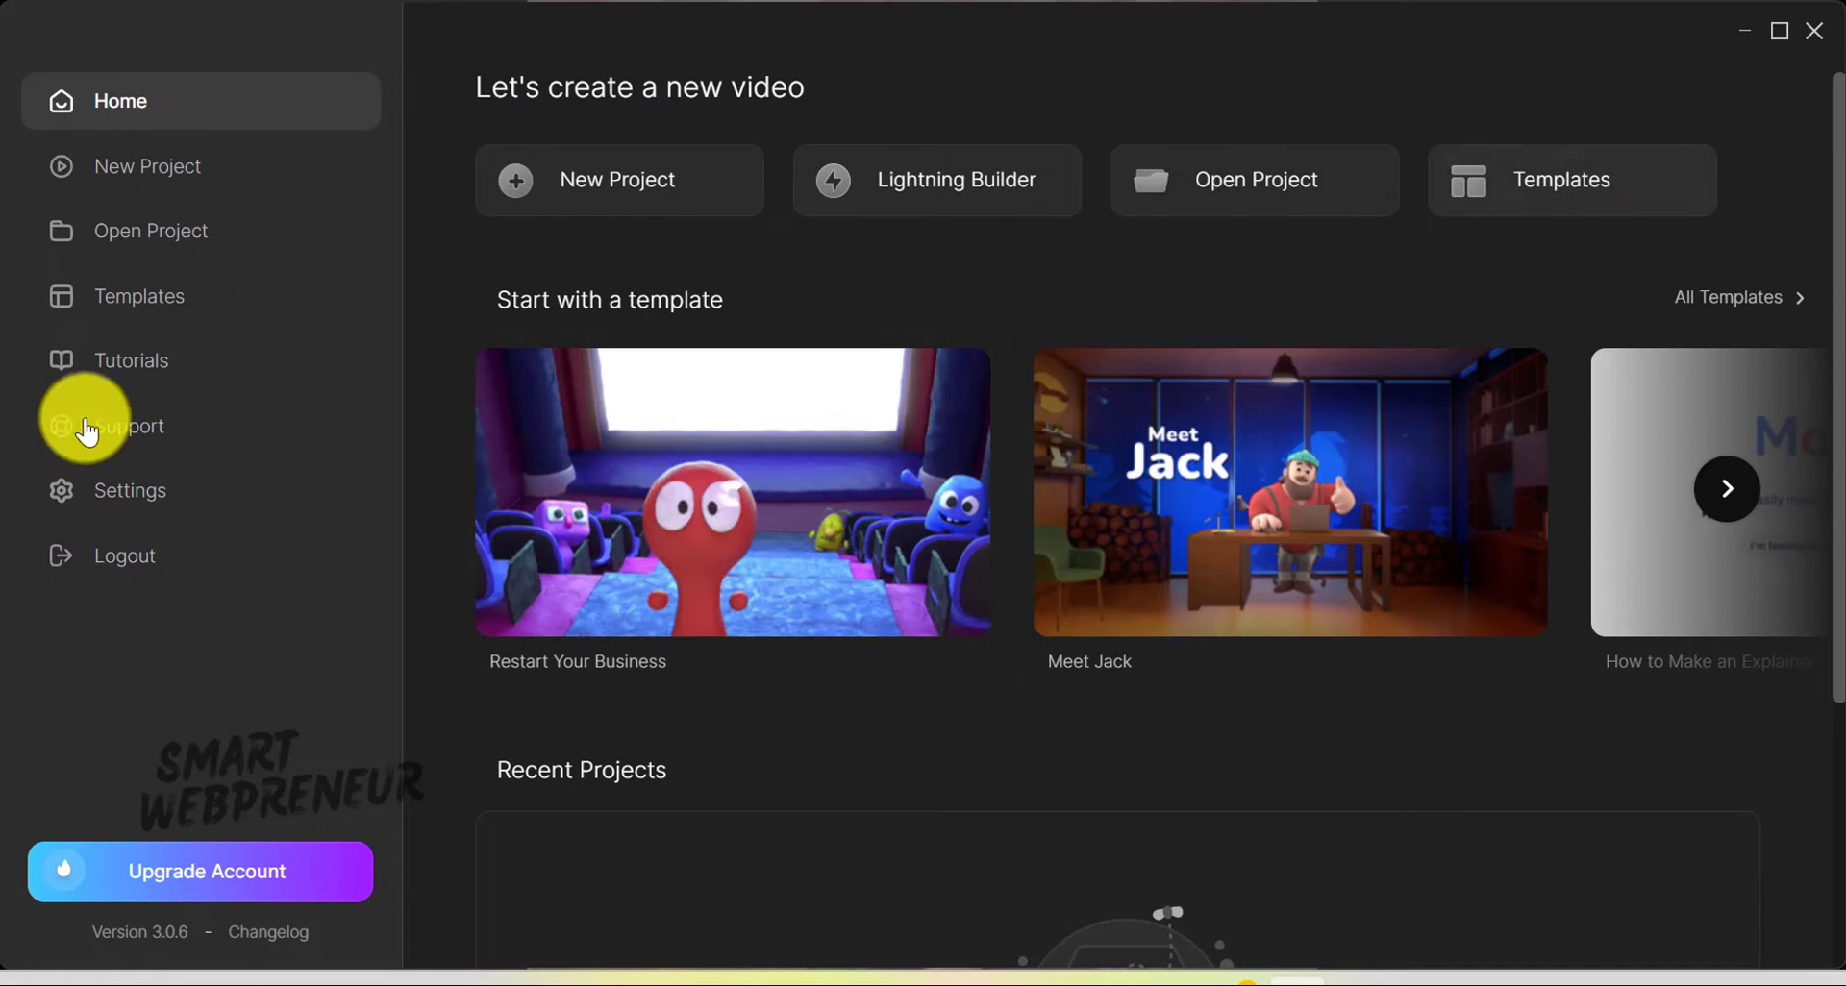
# - Open the Templates library, view the upgrade pricing plans, then dismiss the offer
pyautogui.click(171, 310)
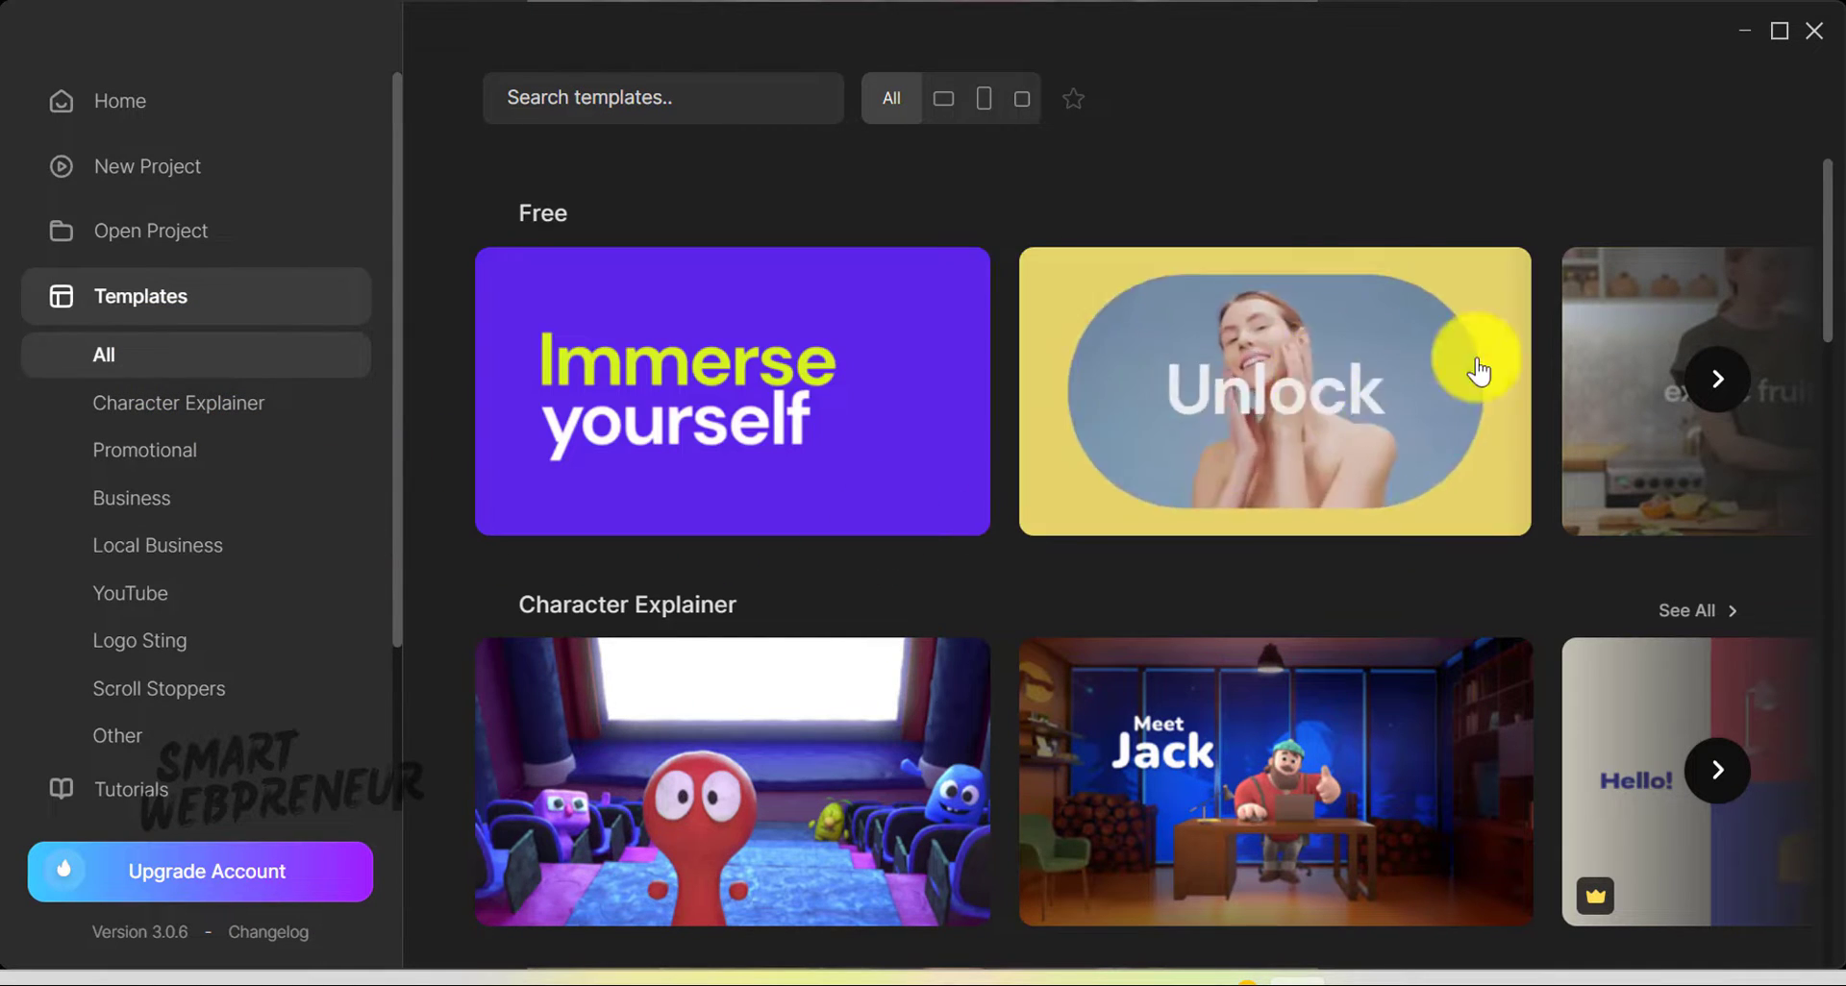
pyautogui.moveTo(1831, 246); pyautogui.dragTo(1832, 435)
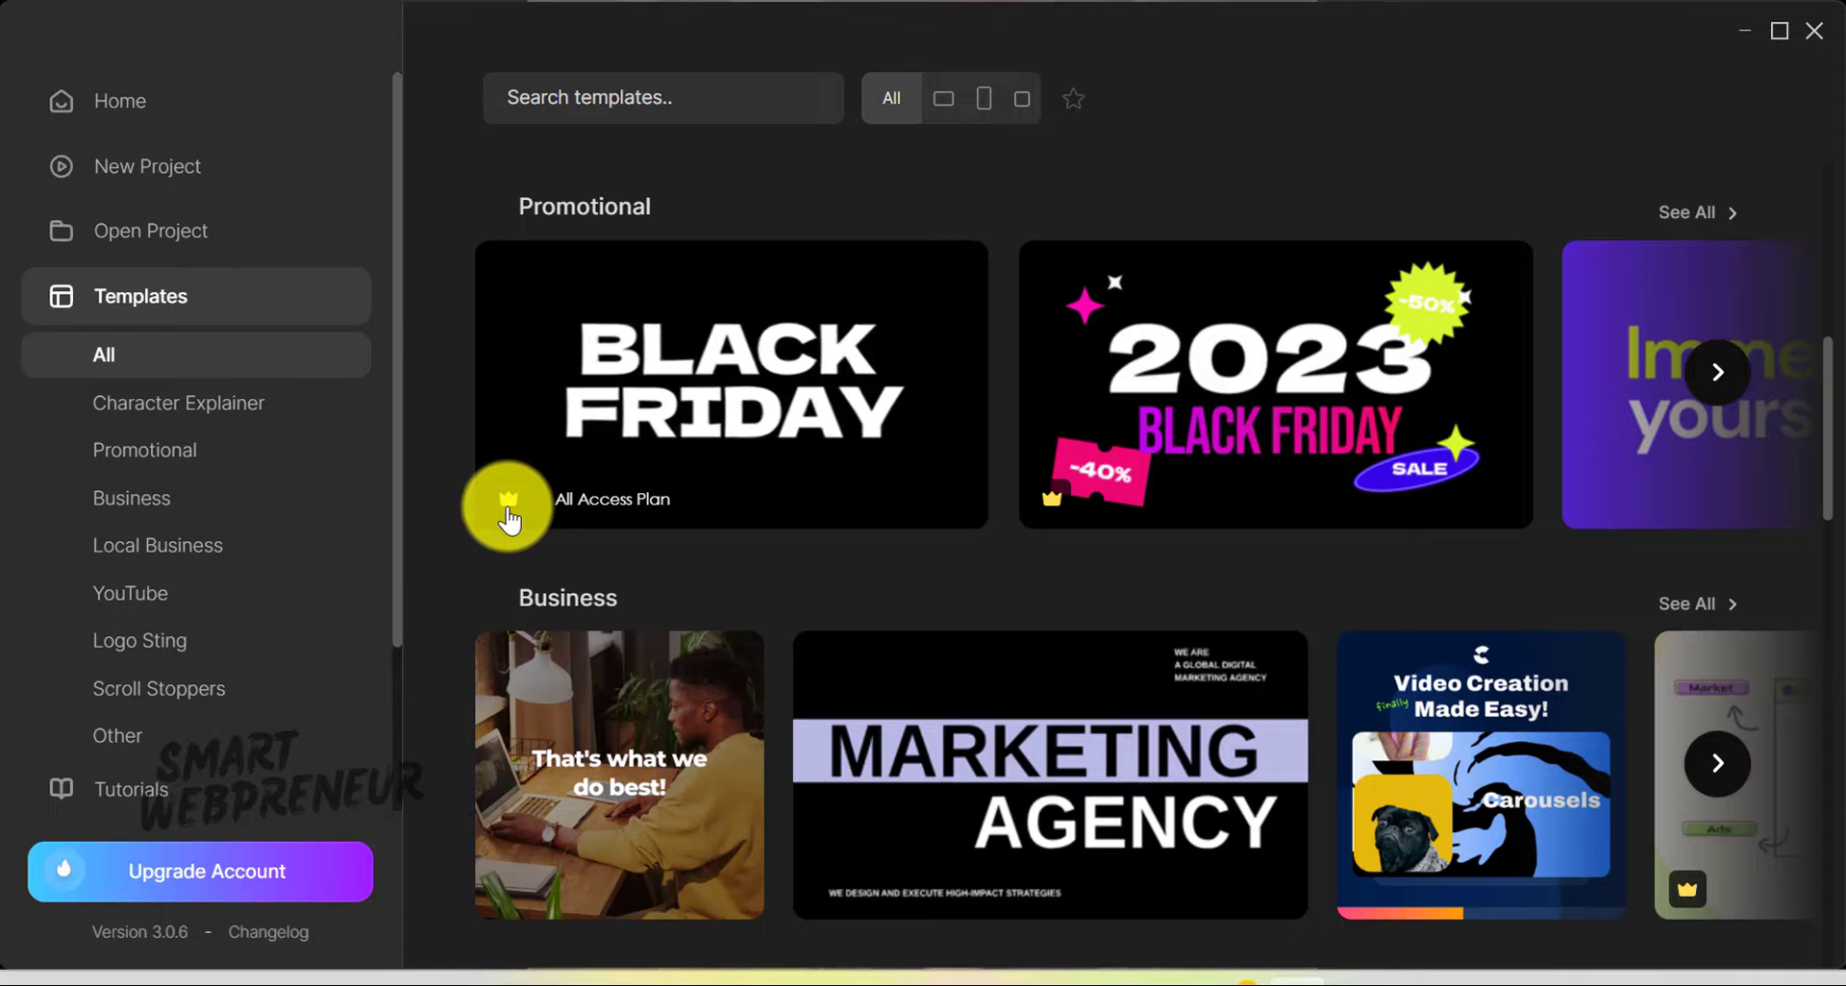
pyautogui.click(174, 876)
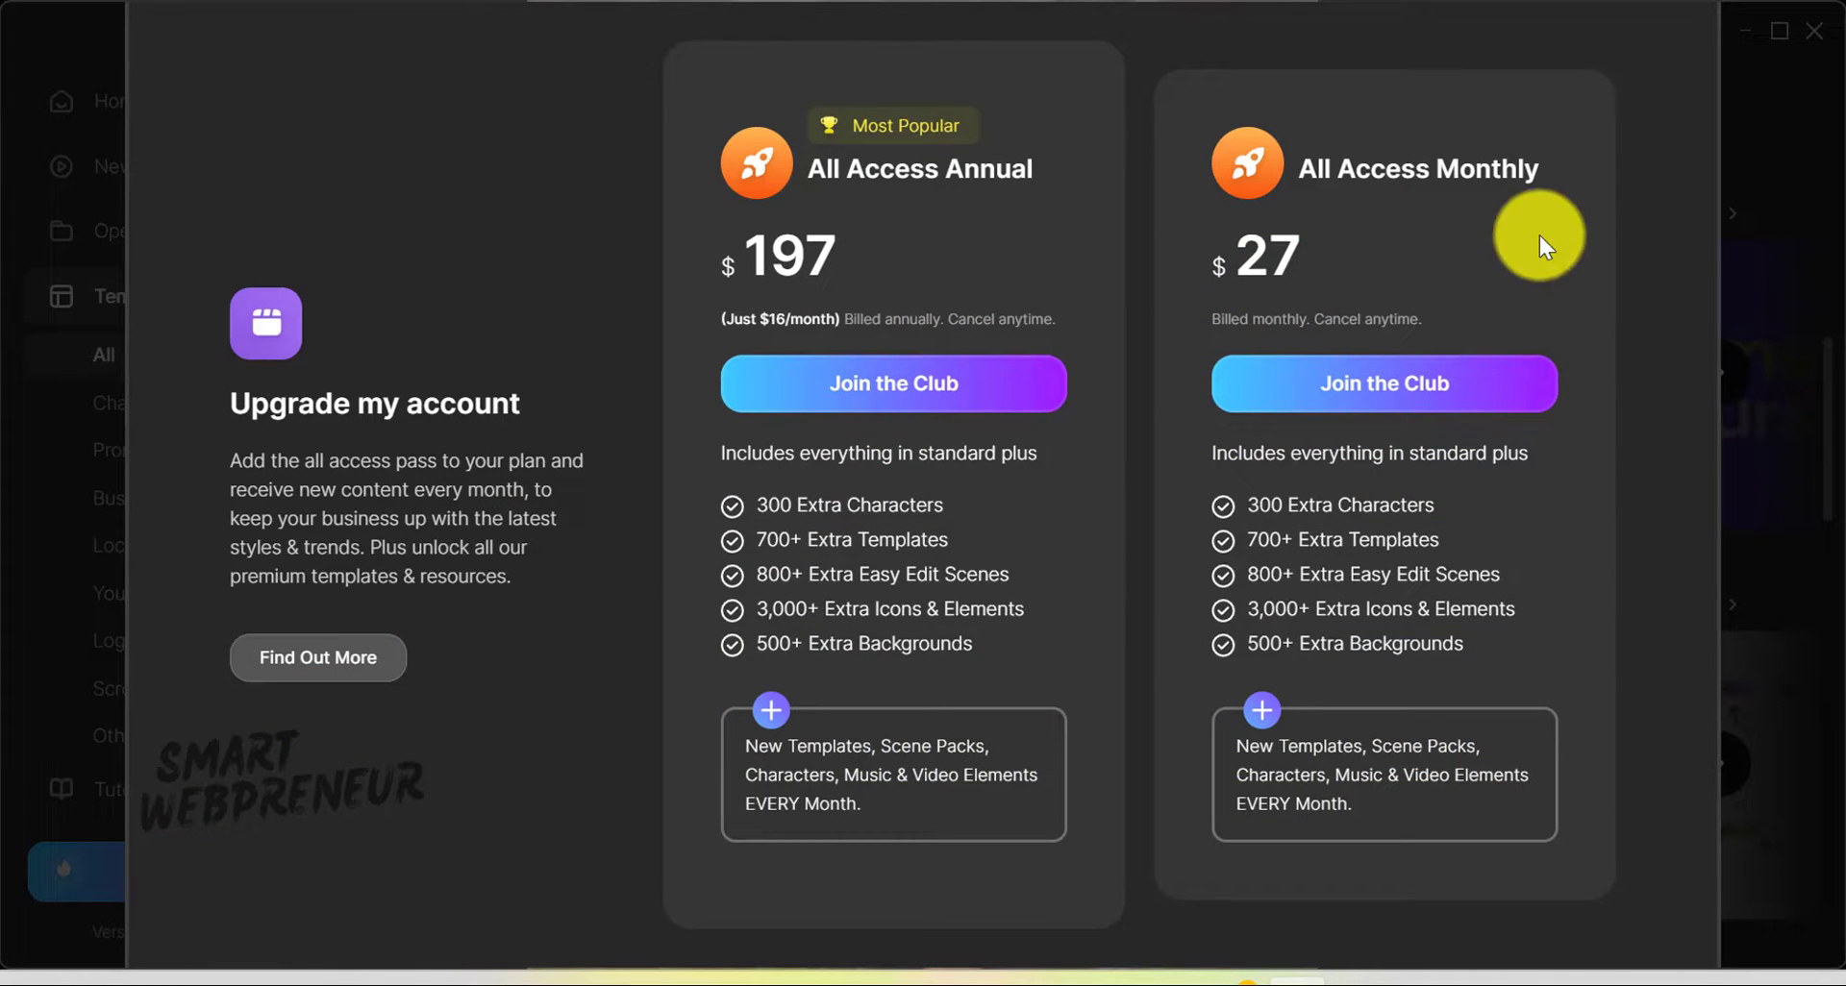
pyautogui.click(1691, 499)
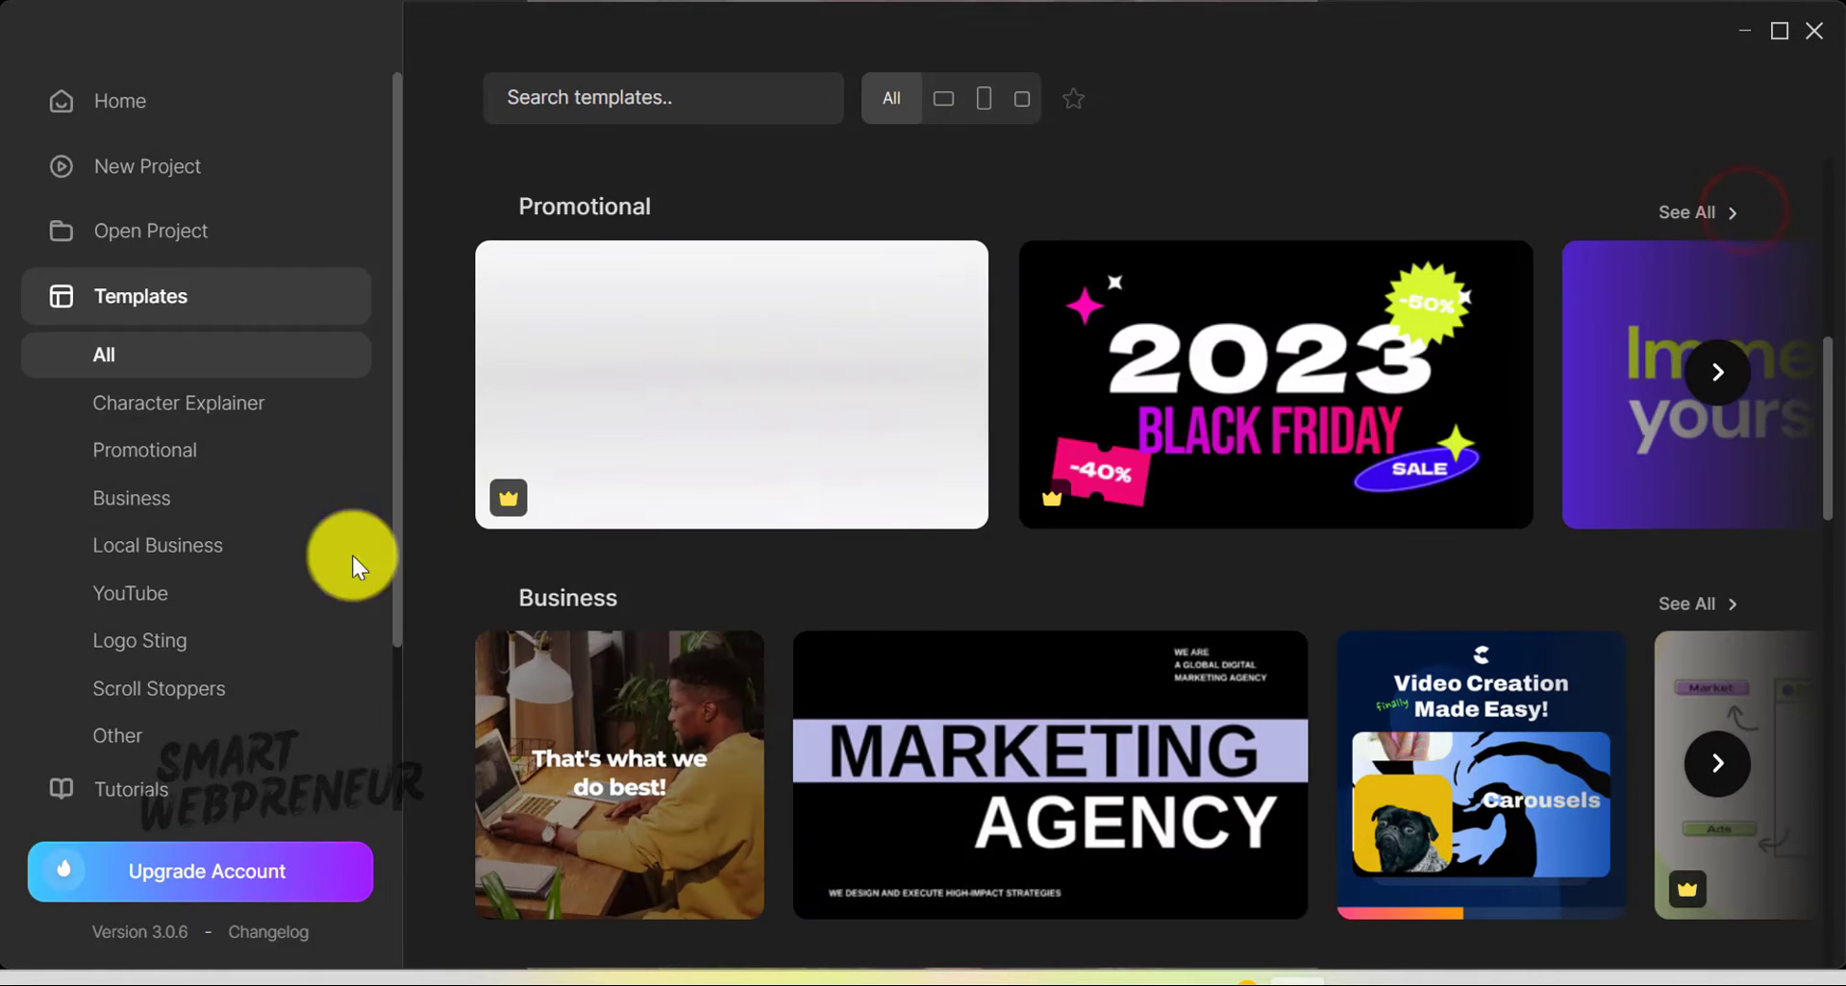
# - Page forward through the Free templates carousel five times
pyautogui.scroll(8, 996, 543)
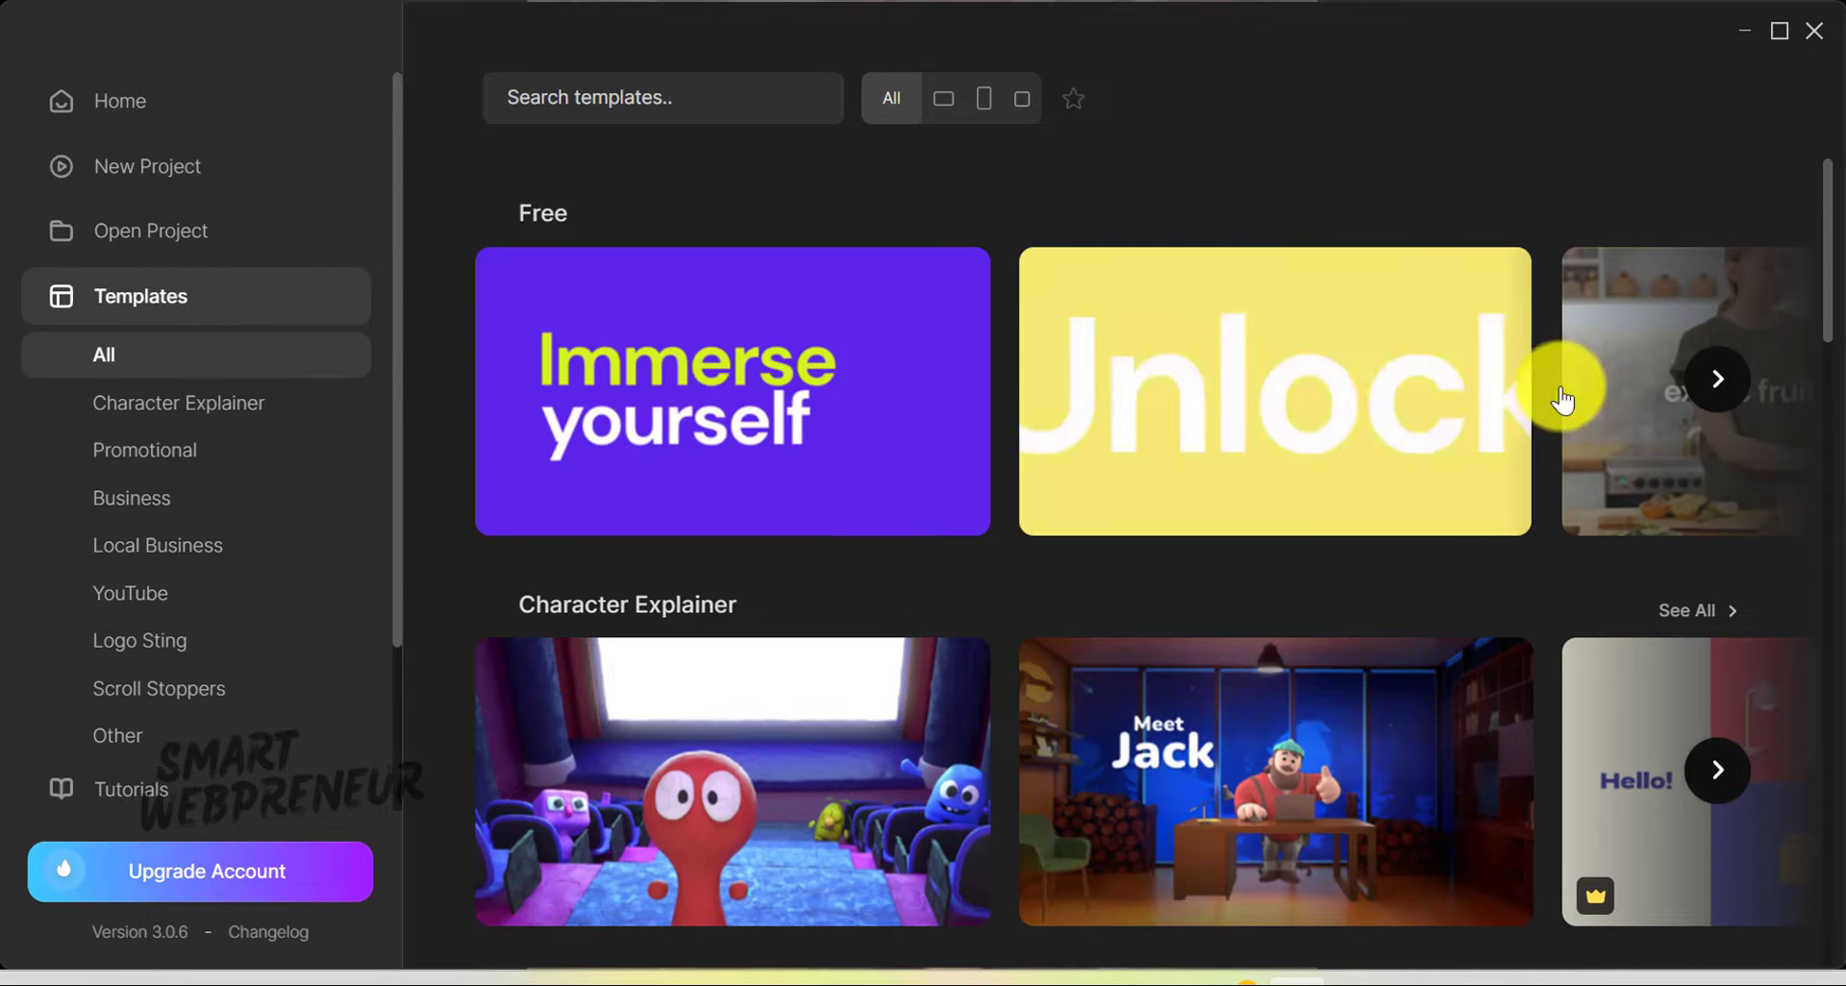
pyautogui.click(1714, 383)
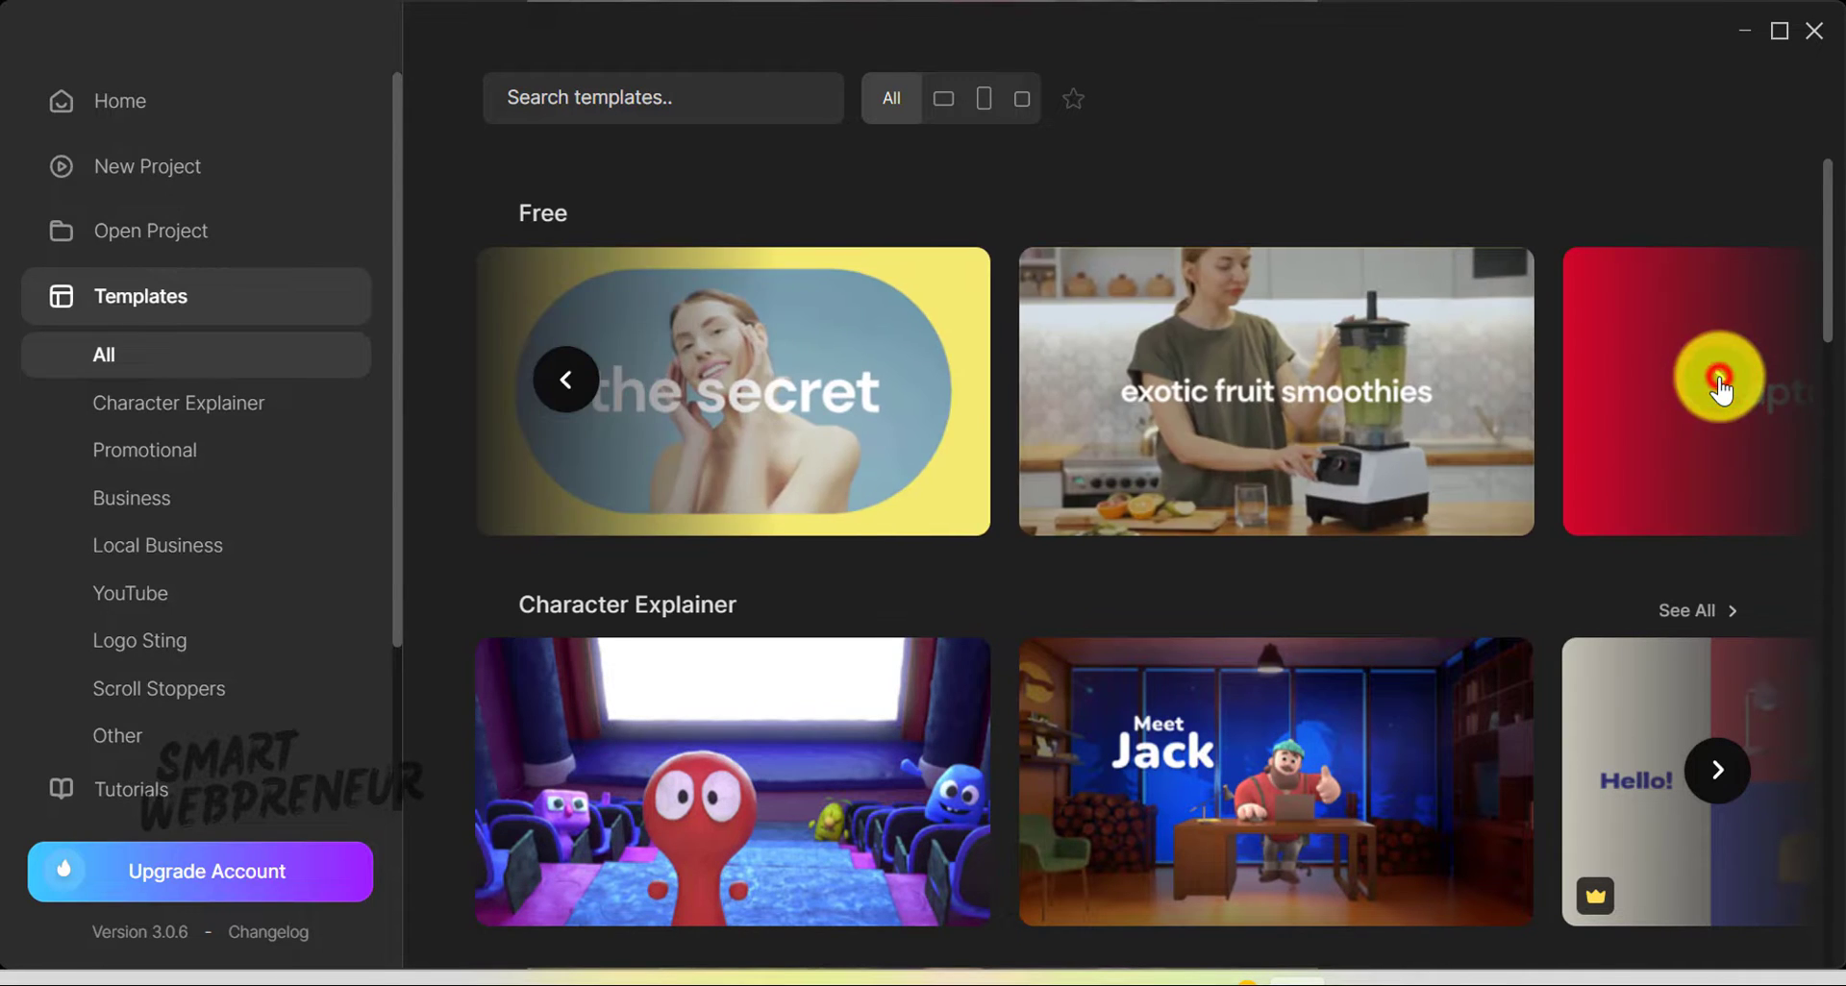
pyautogui.click(1717, 387)
pyautogui.click(1723, 389)
pyautogui.click(1721, 392)
pyautogui.click(1721, 396)
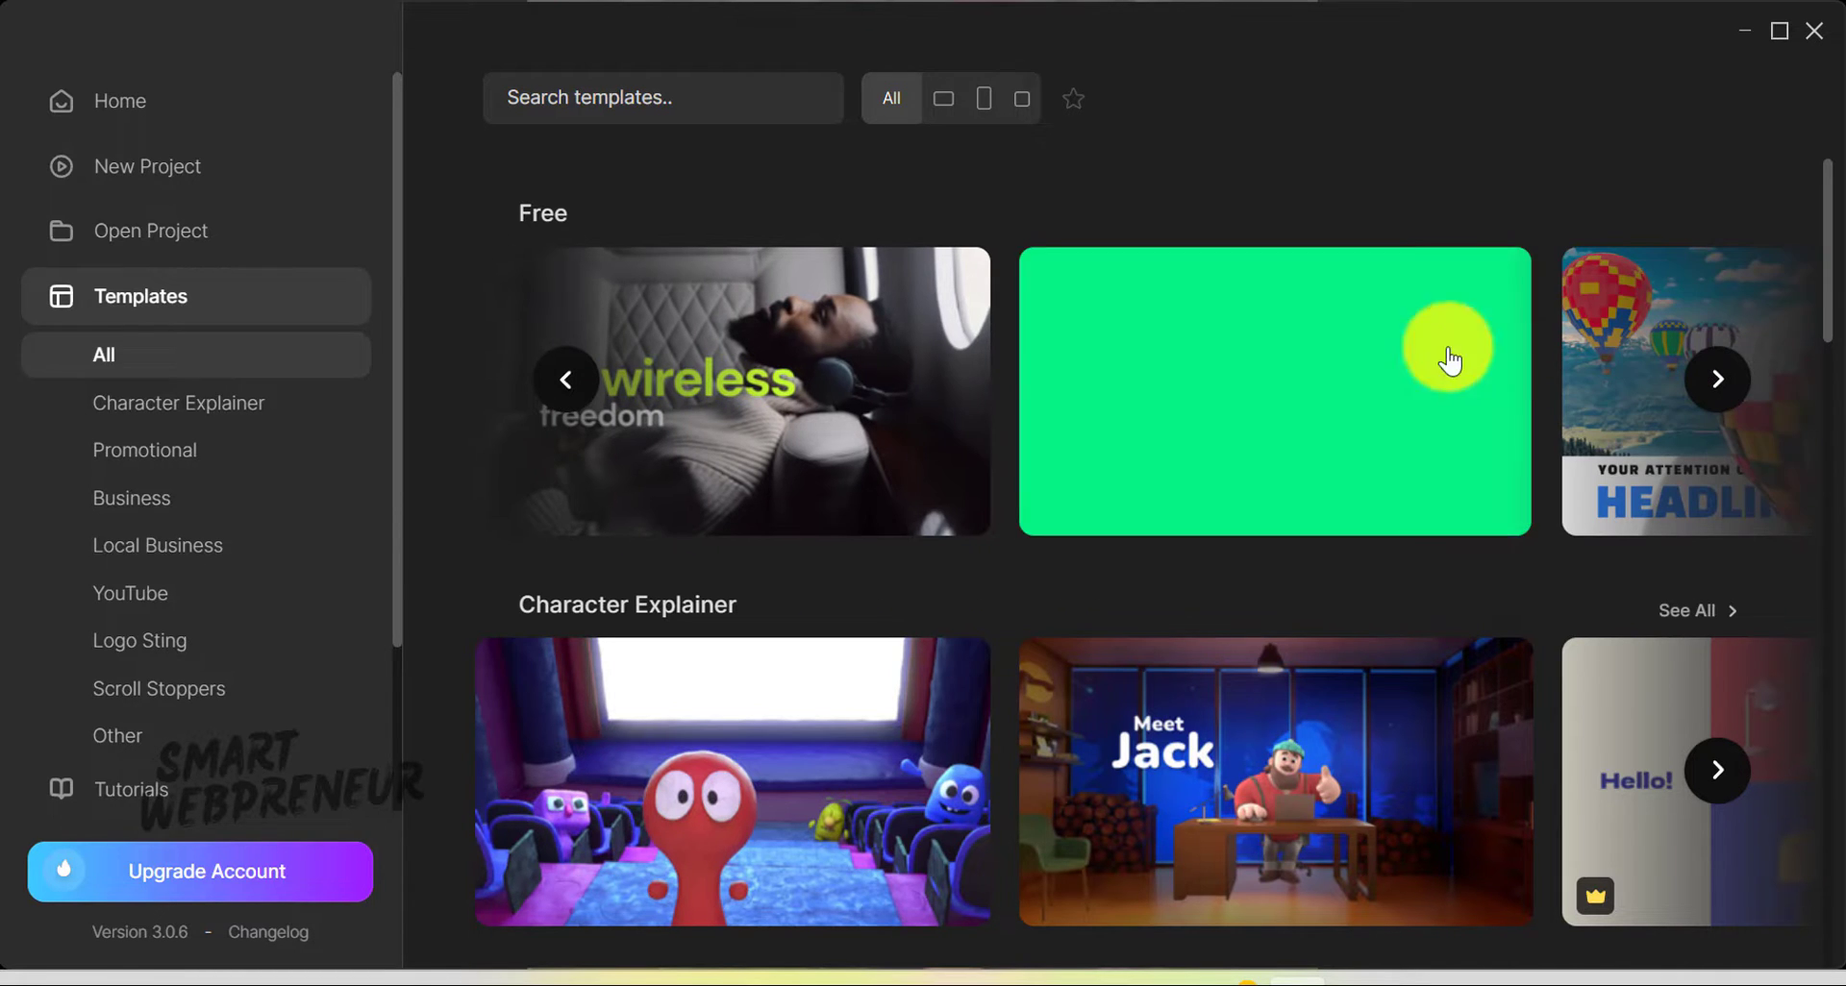
# - Preview the Restart Your Business Character Explainer template (00:46, Landscape)
pyautogui.scroll(-2, 1192, 444)
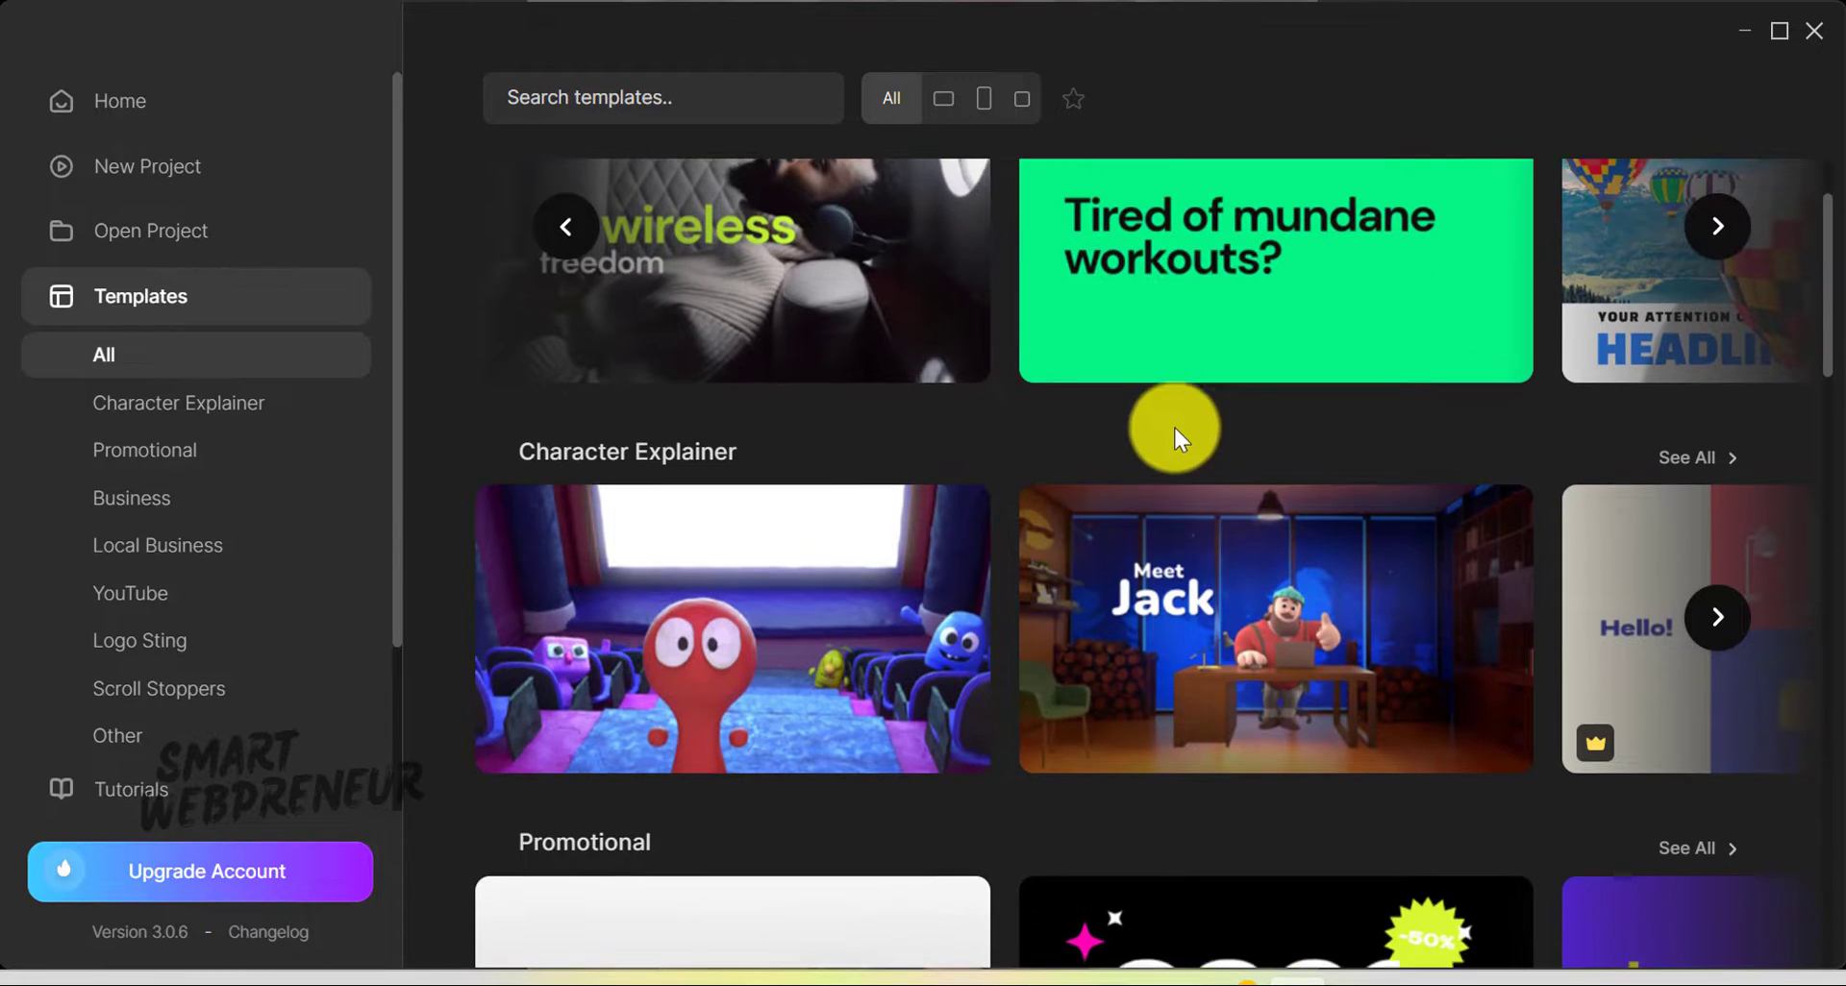
pyautogui.scroll(-8, 1174, 433)
pyautogui.scroll(-4, 1154, 451)
pyautogui.scroll(6, 955, 528)
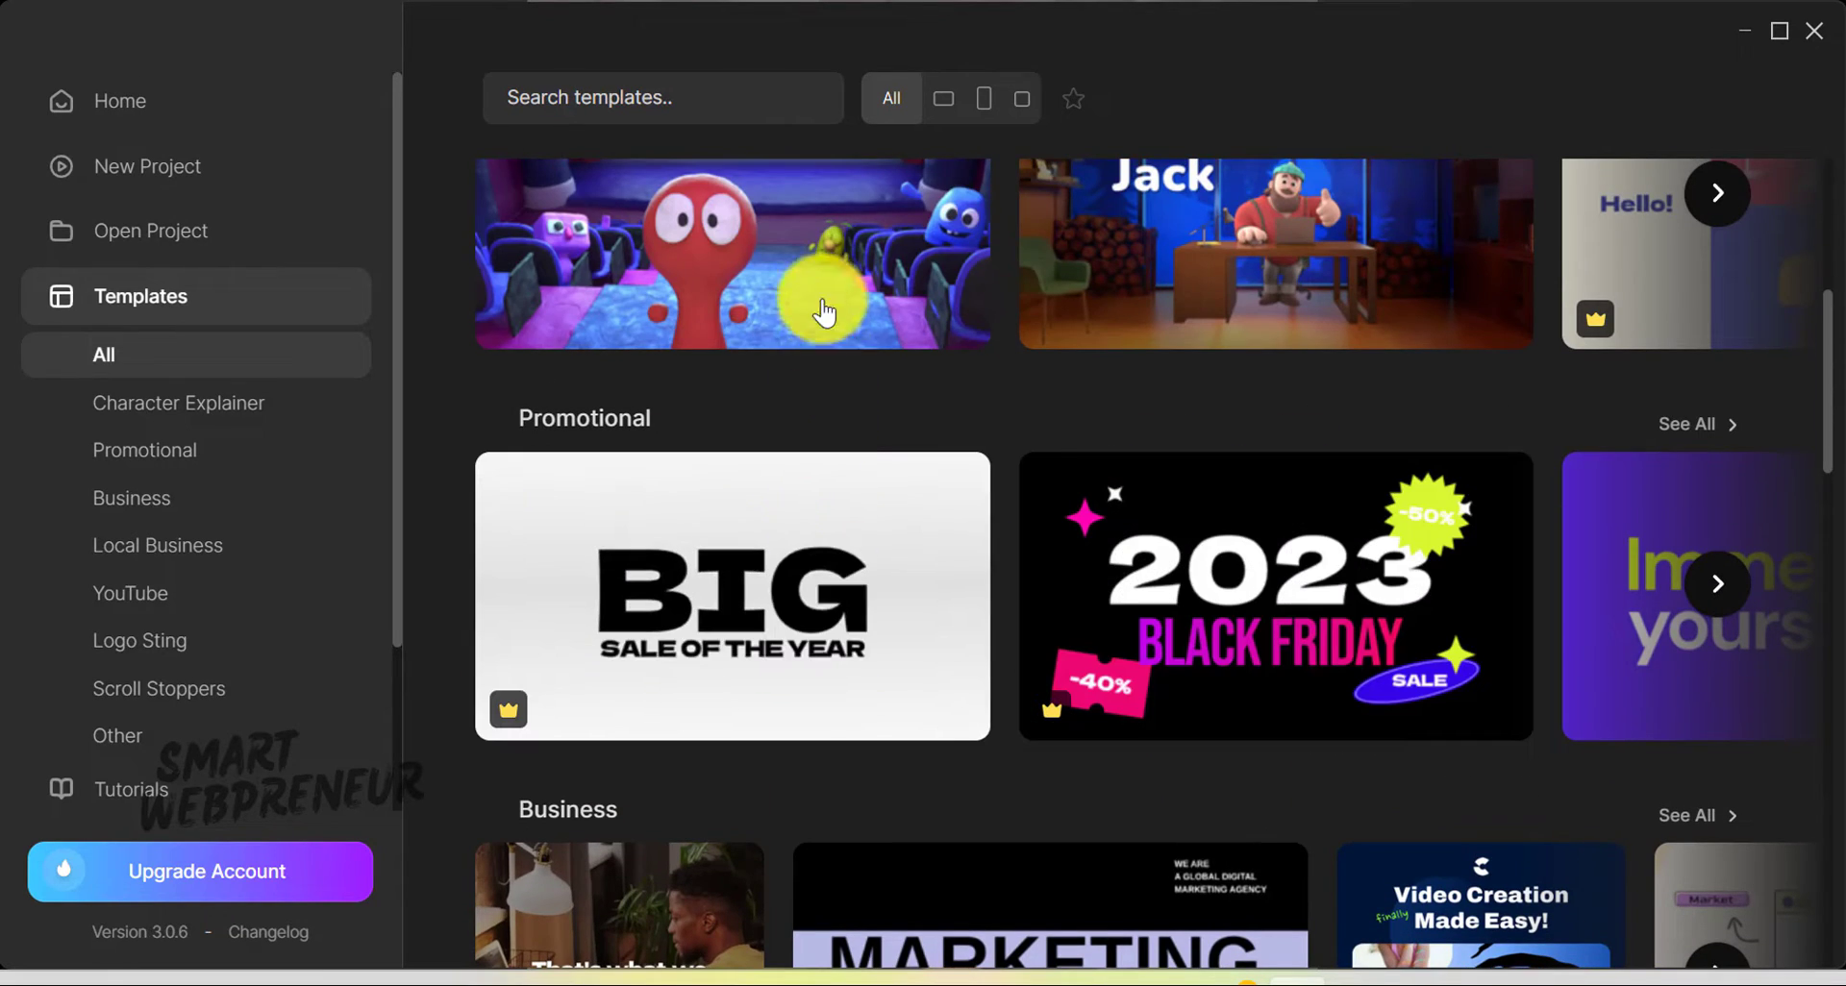
pyautogui.scroll(5, 878, 391)
pyautogui.click(836, 467)
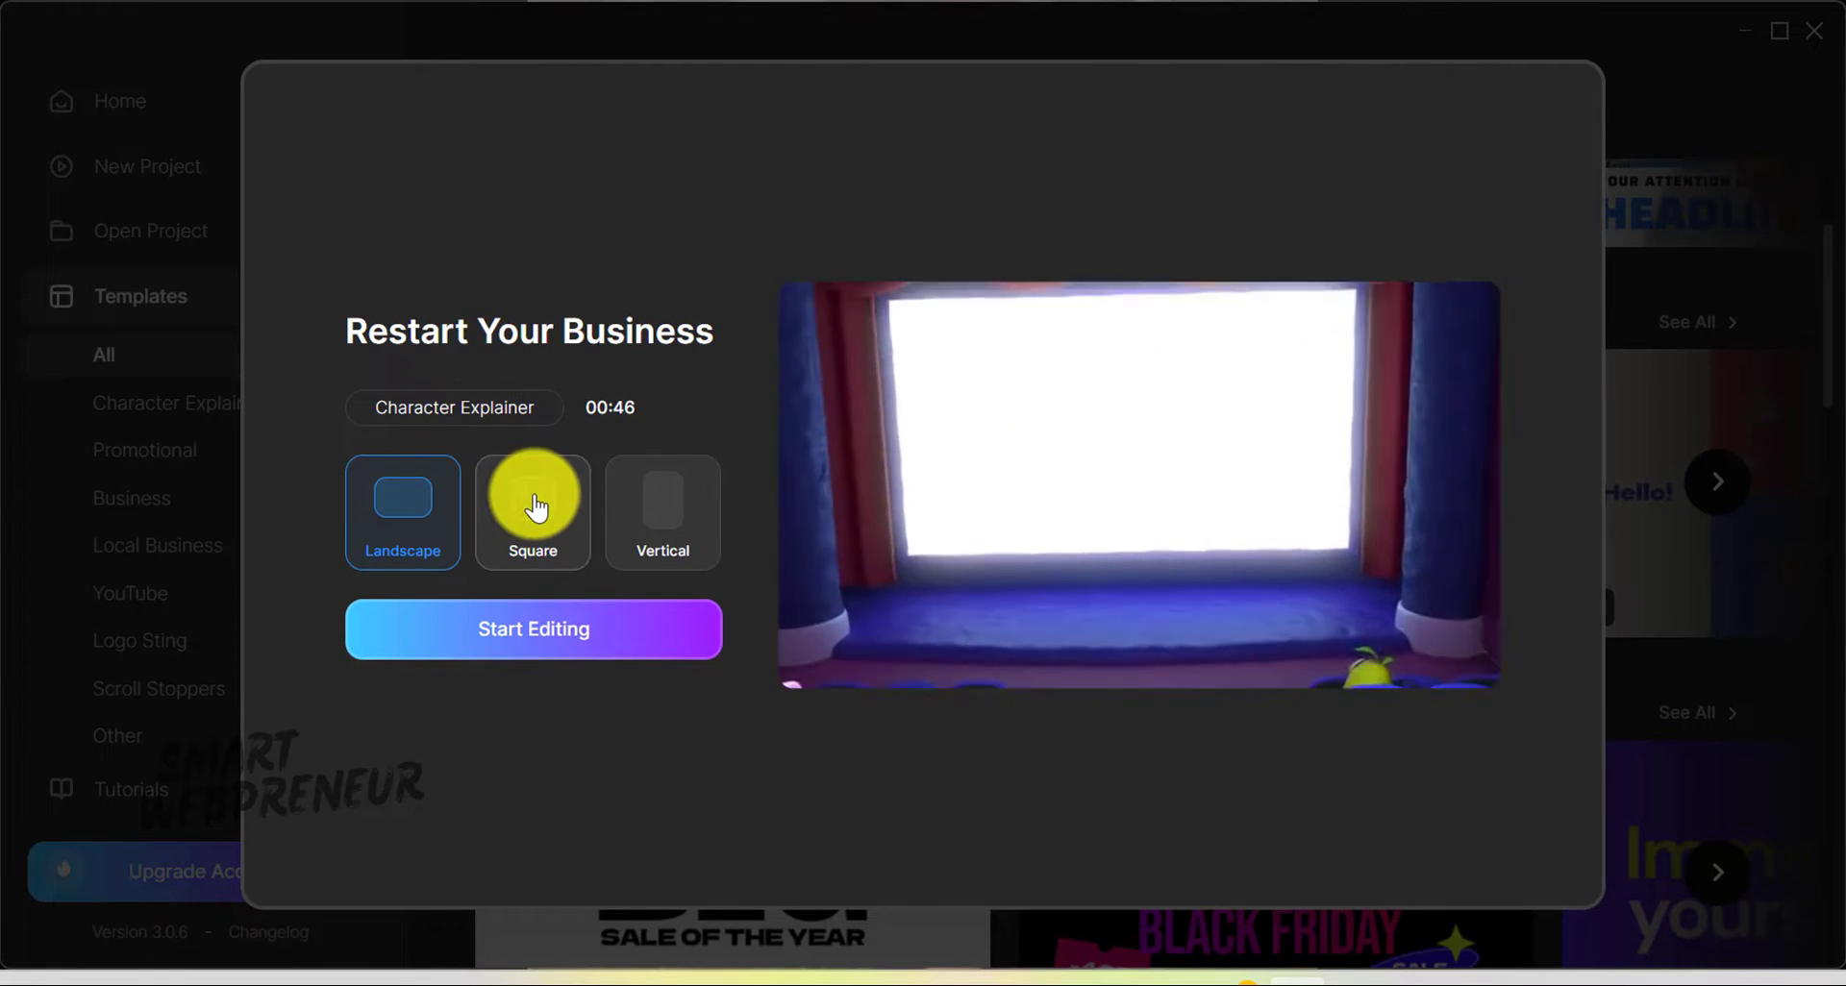
# - Compare the template in Square, Vertical, Square and Landscape formats, then close the preview
pyautogui.click(534, 500)
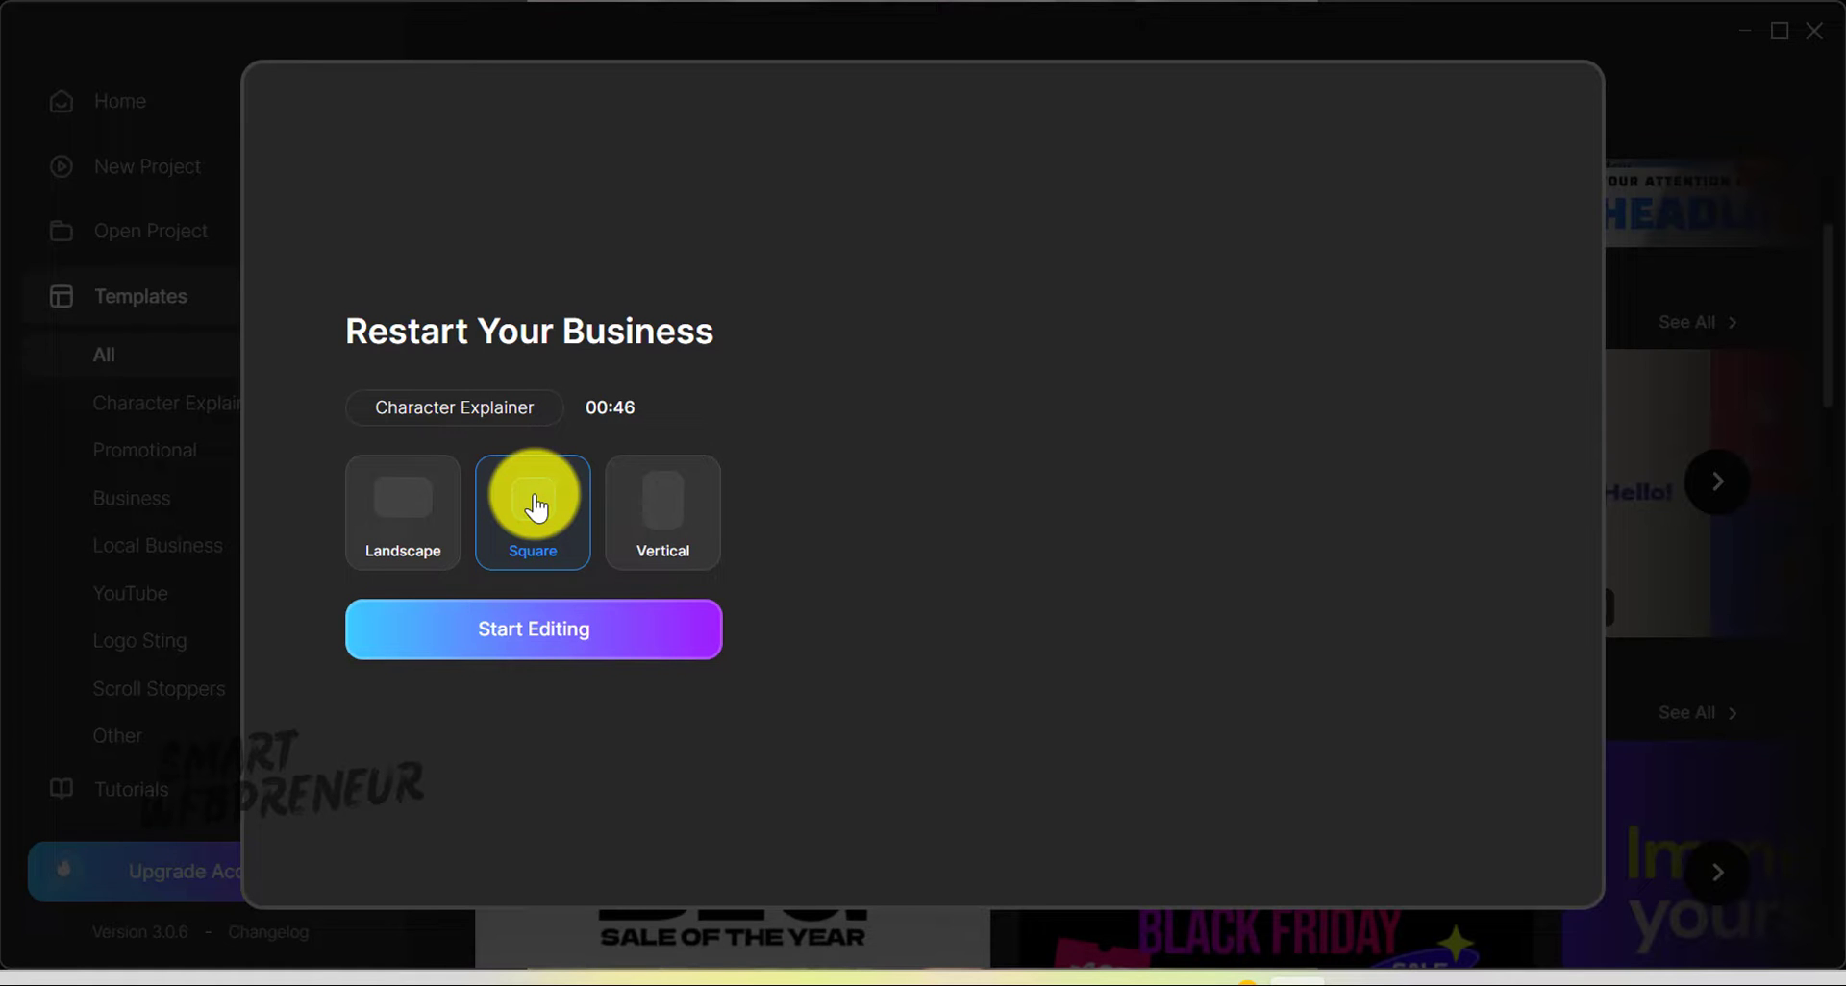
pyautogui.click(689, 516)
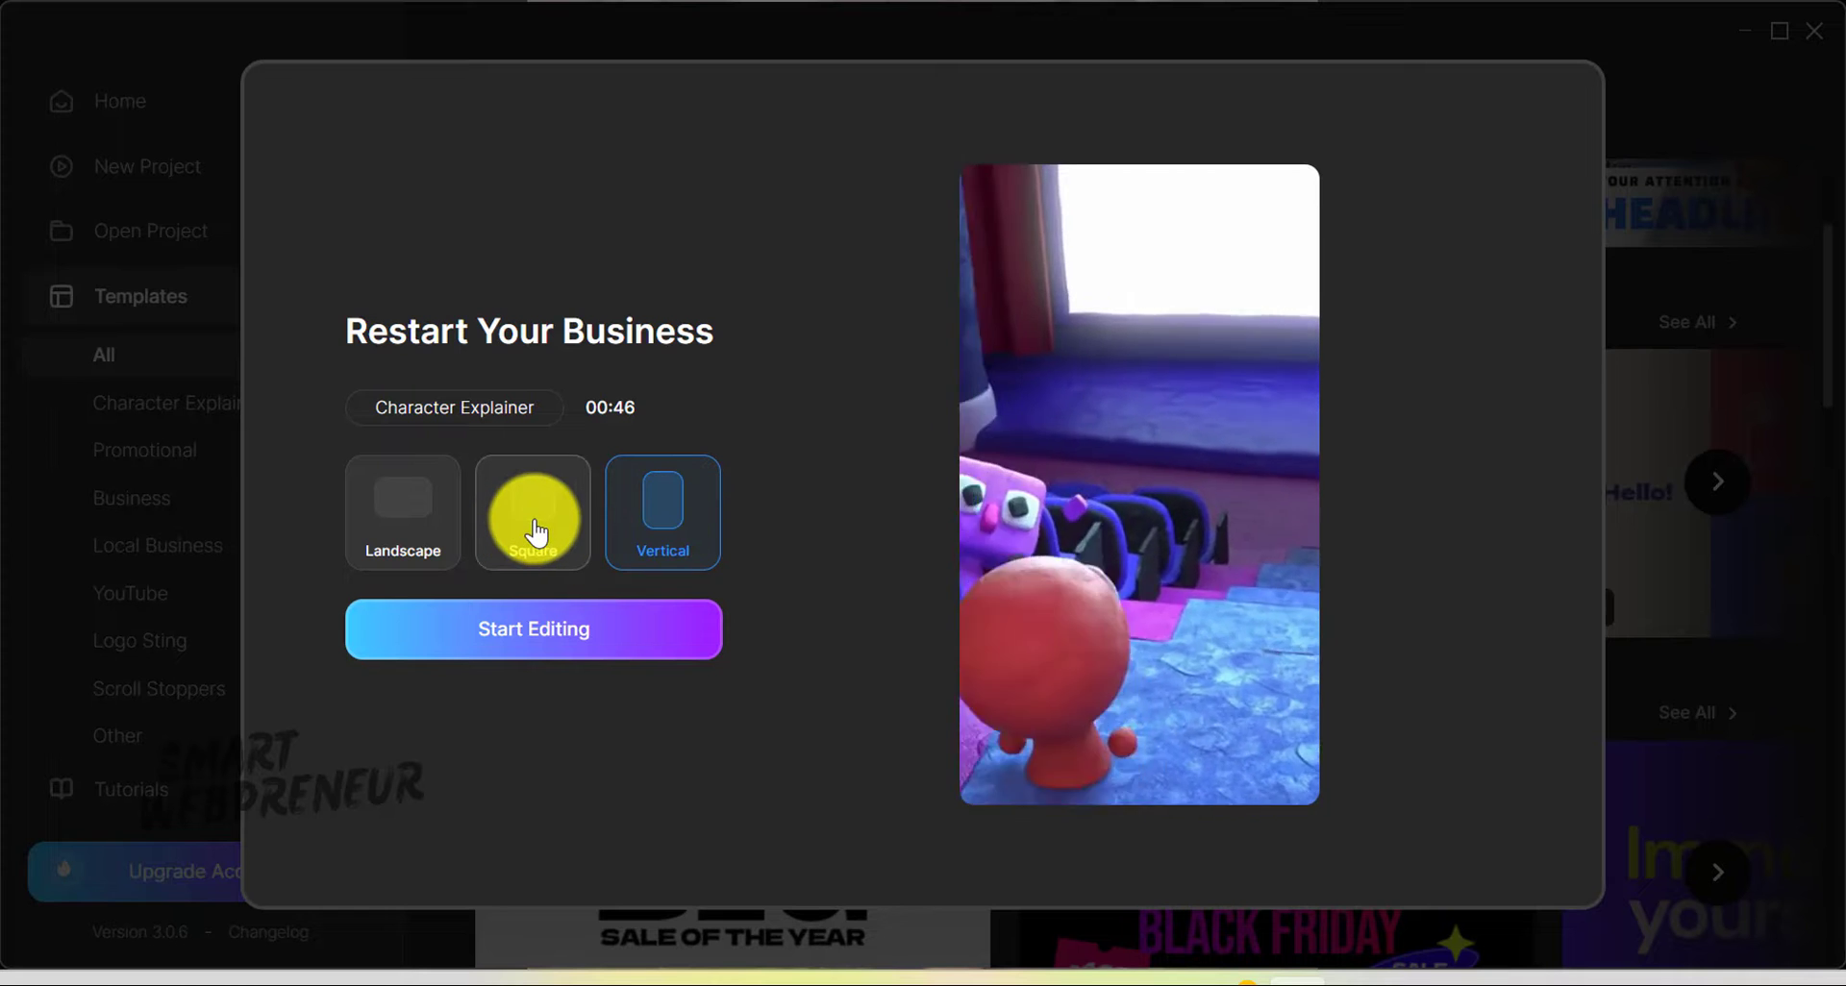
pyautogui.click(536, 531)
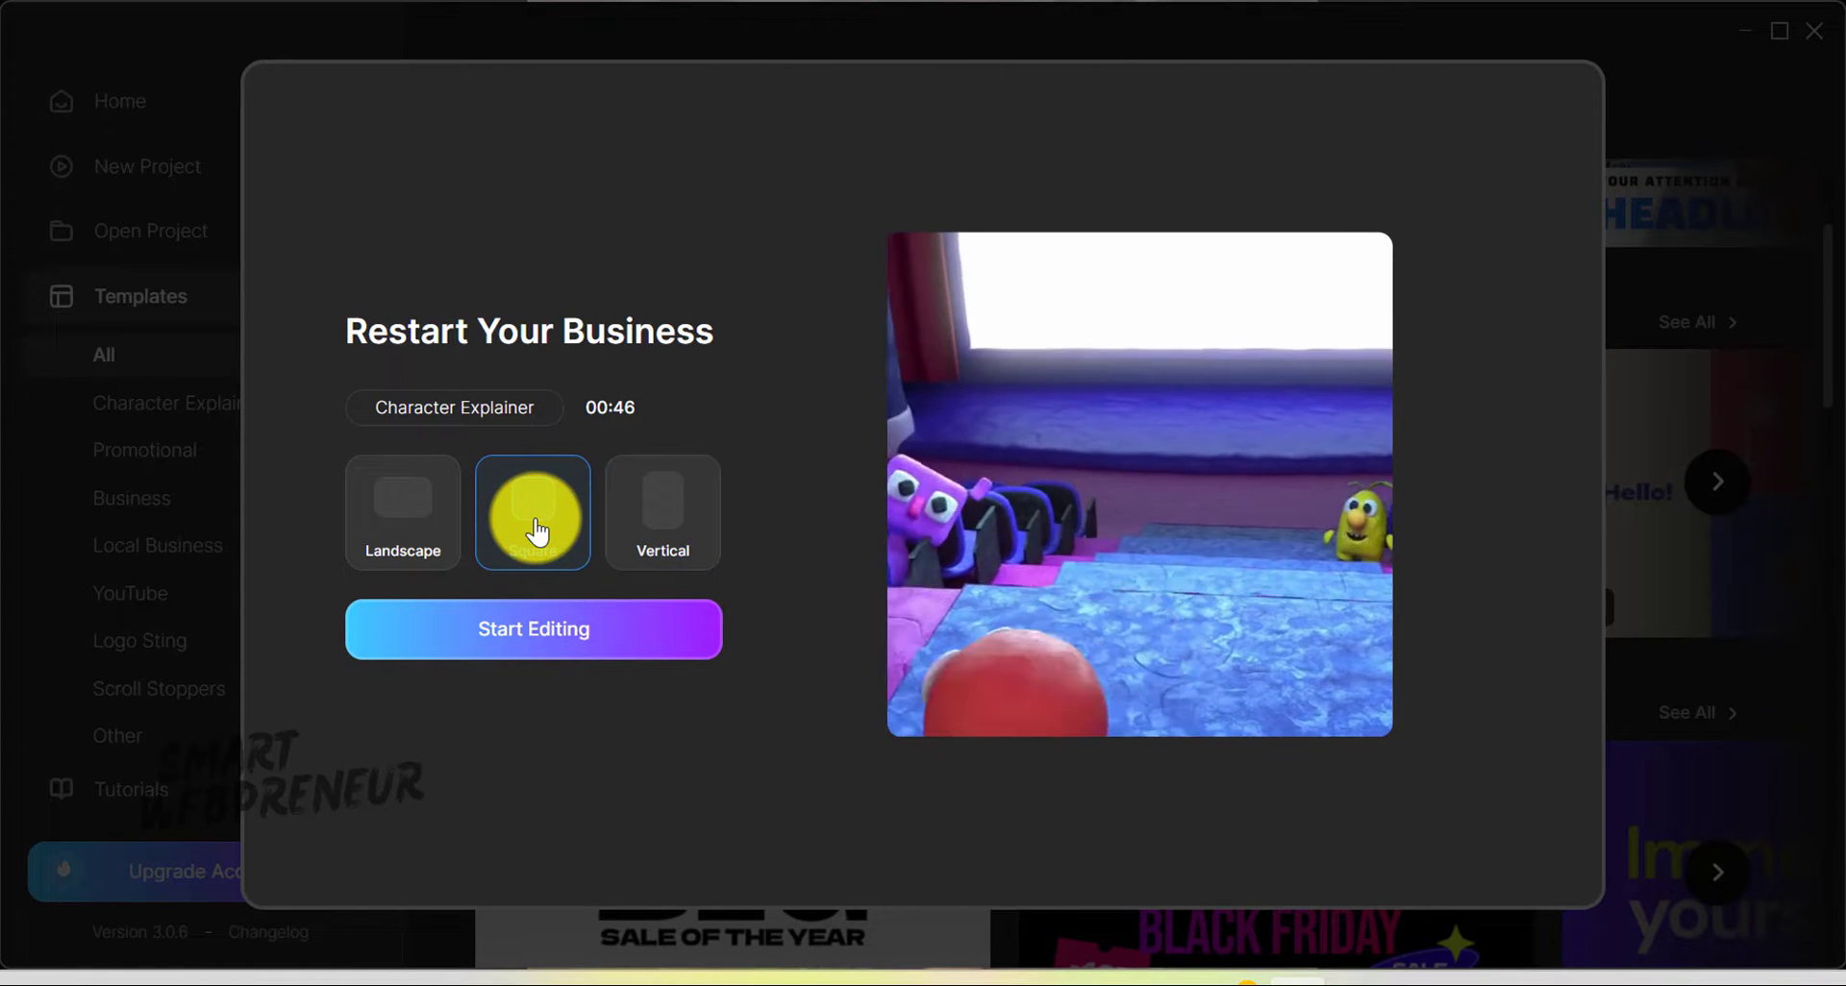
pyautogui.click(377, 538)
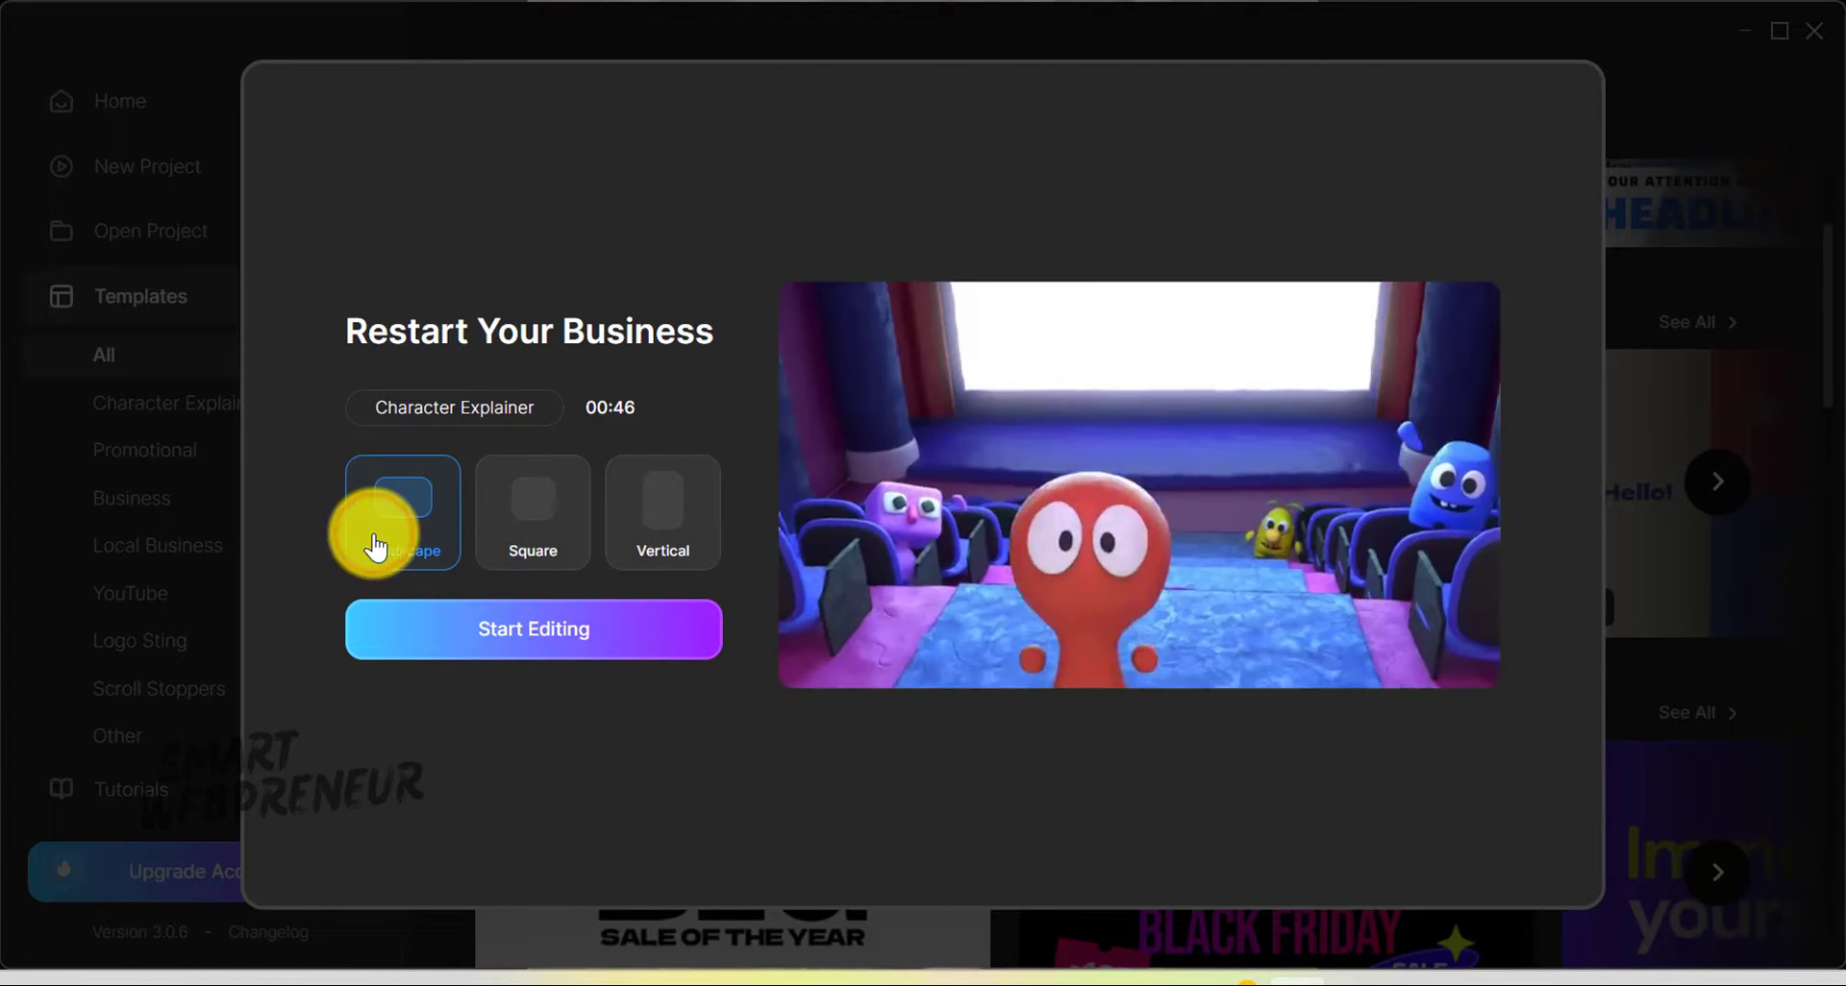
pyautogui.click(247, 548)
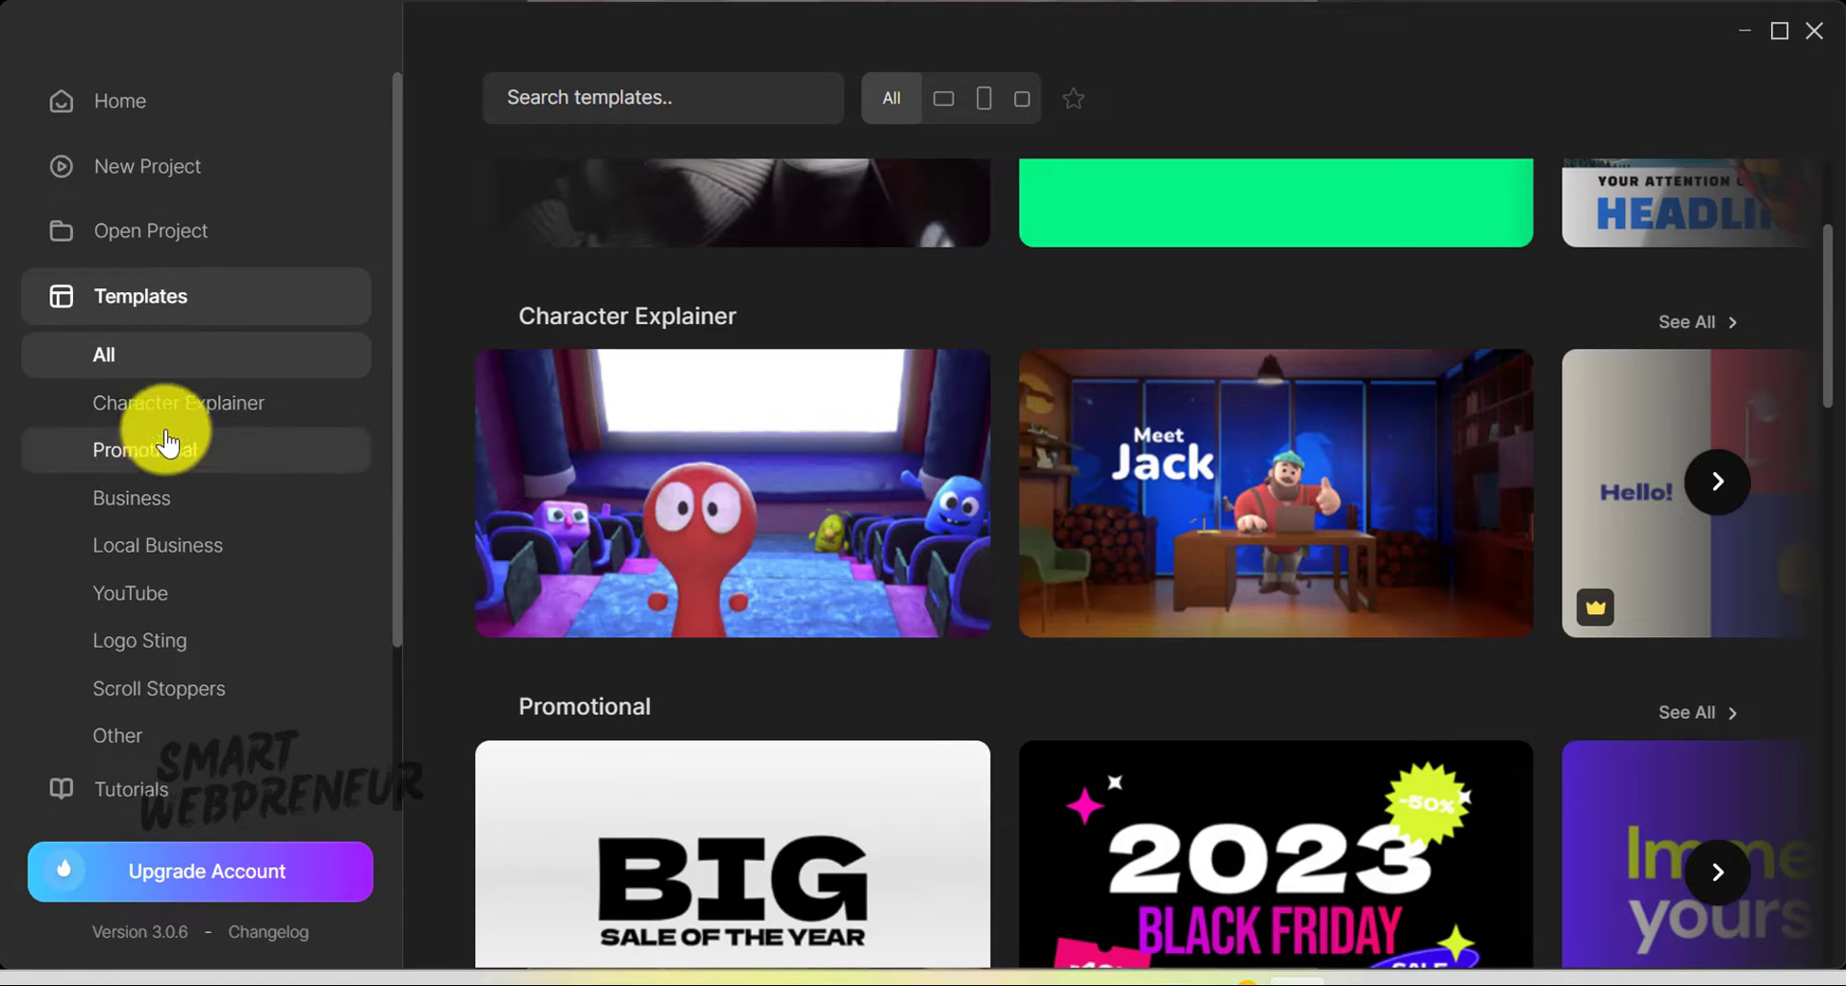
# - Create a new blank vertical project and narrow the elements panel
pyautogui.click(151, 165)
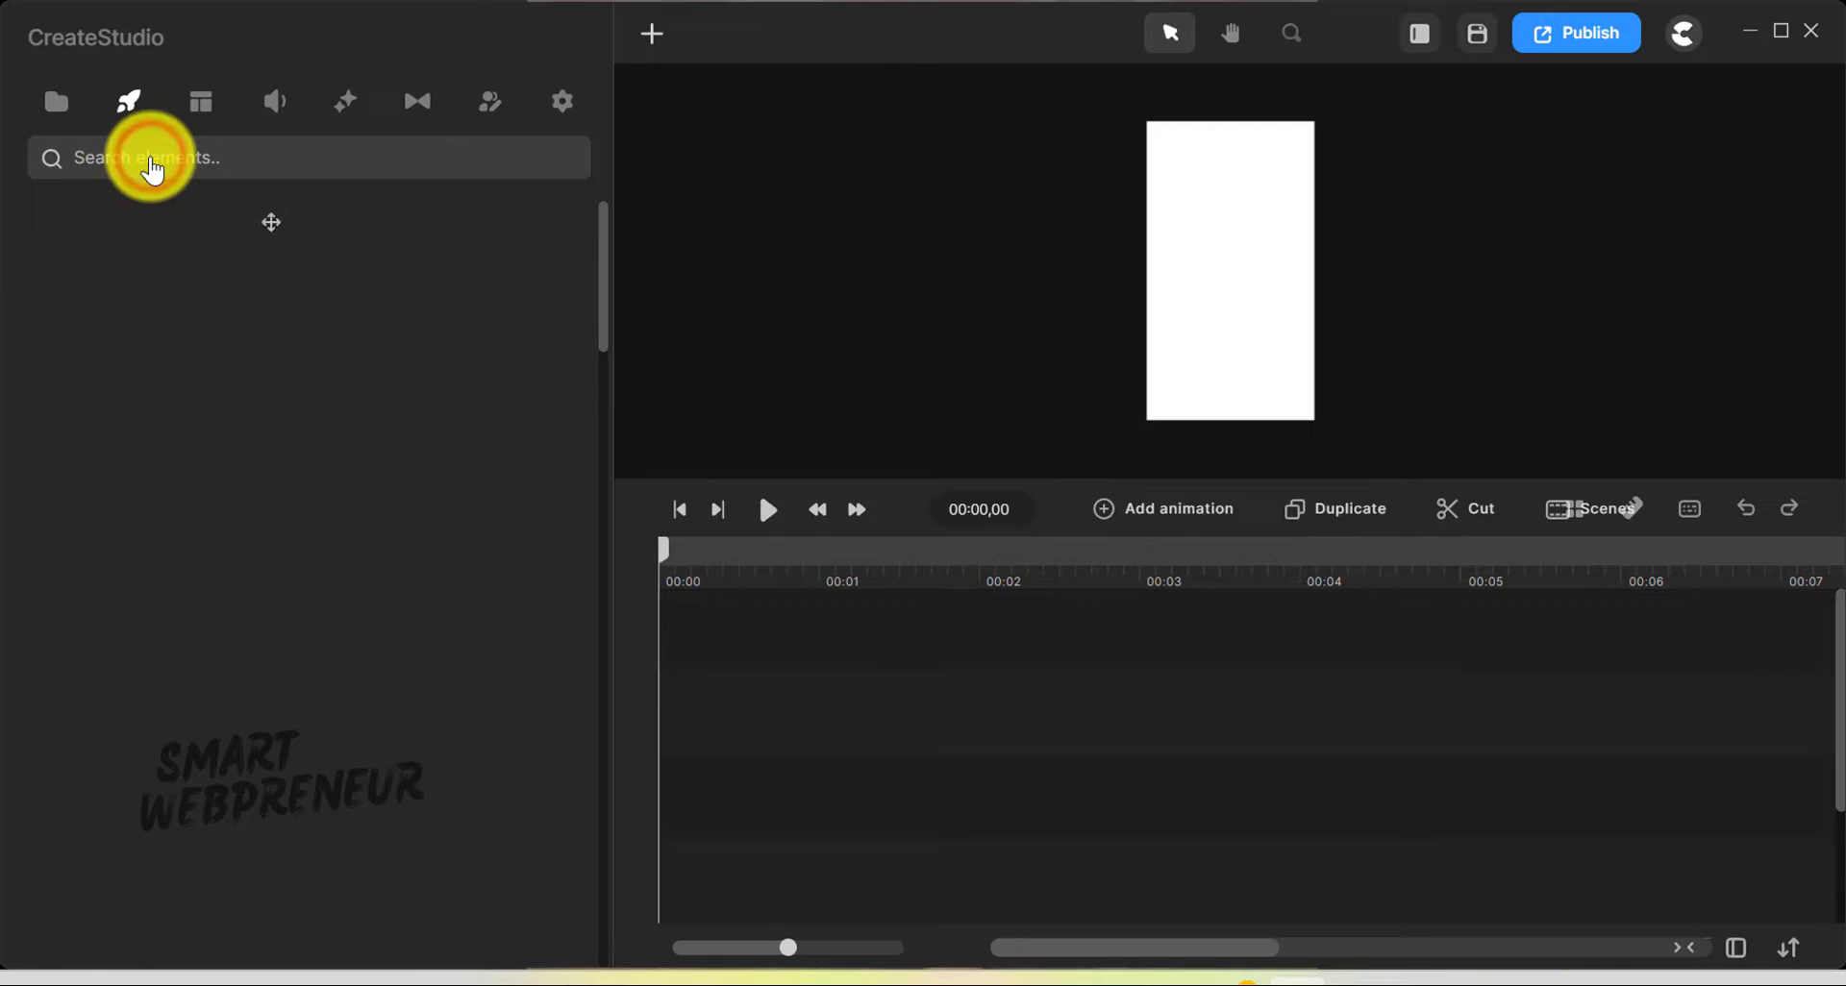
pyautogui.click(603, 372)
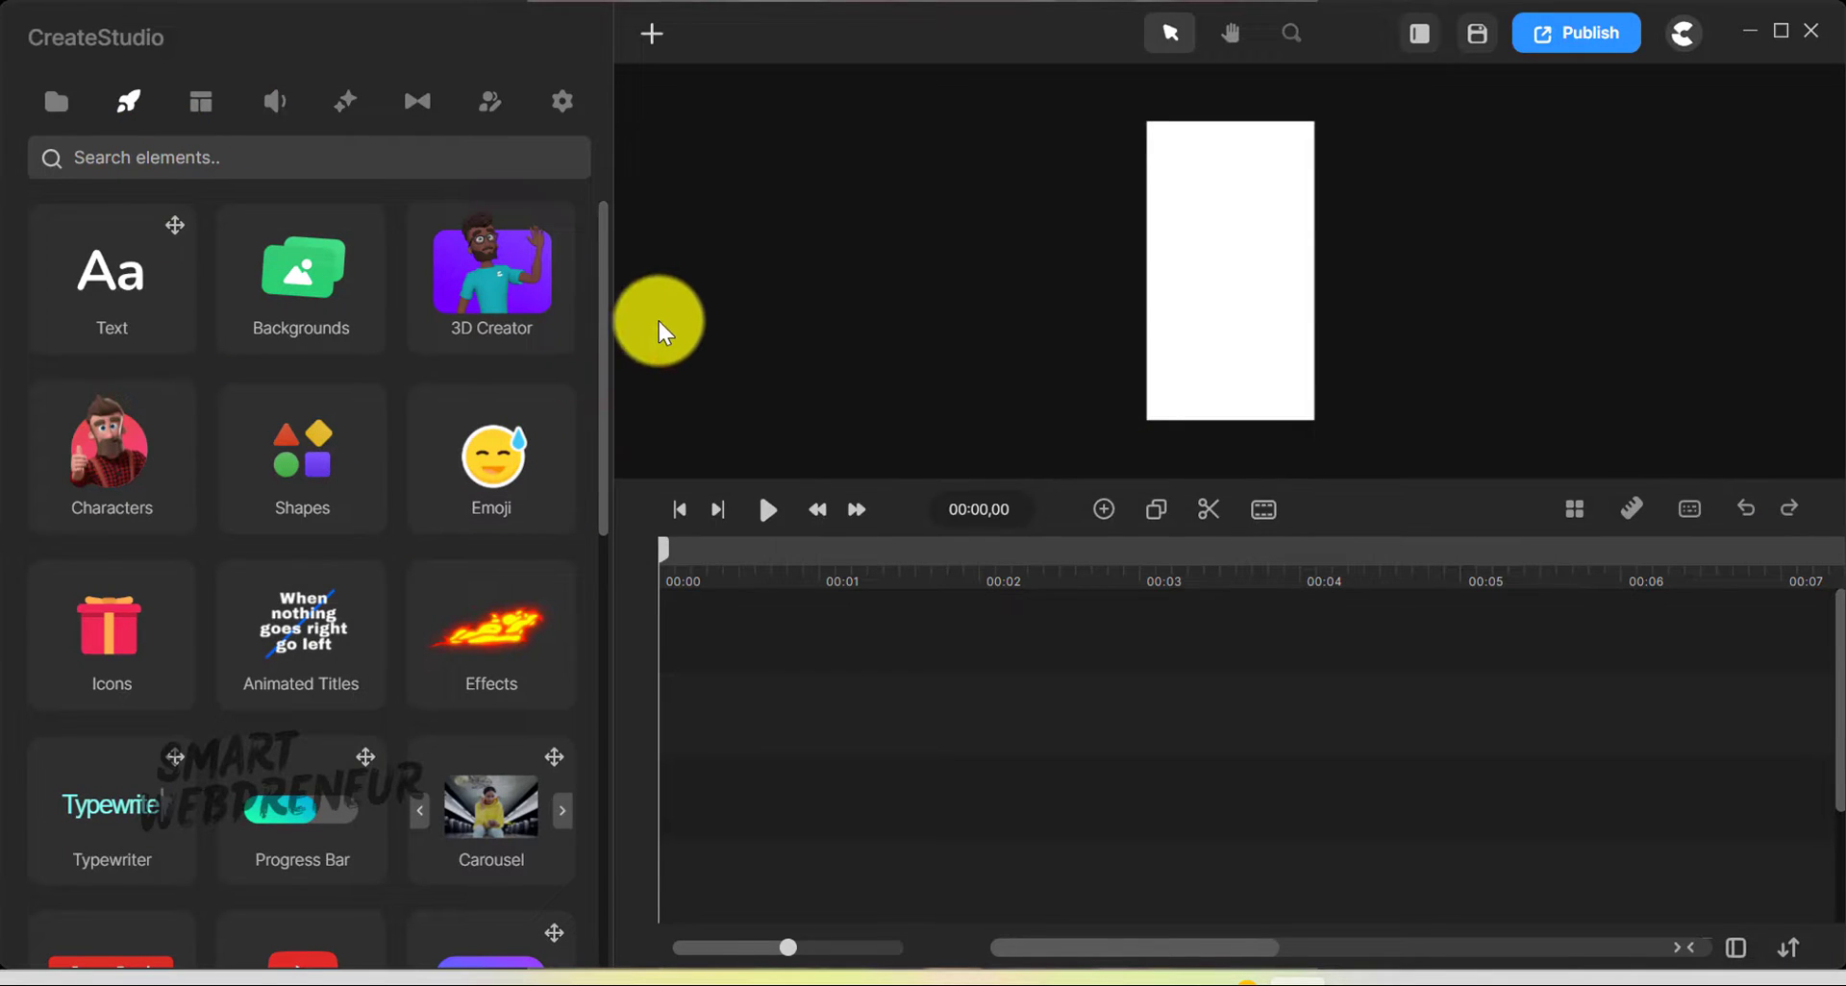
pyautogui.moveTo(617, 198)
pyautogui.mouseDown()
pyautogui.moveTo(556, 198)
pyautogui.moveTo(582, 203)
pyautogui.mouseUp()
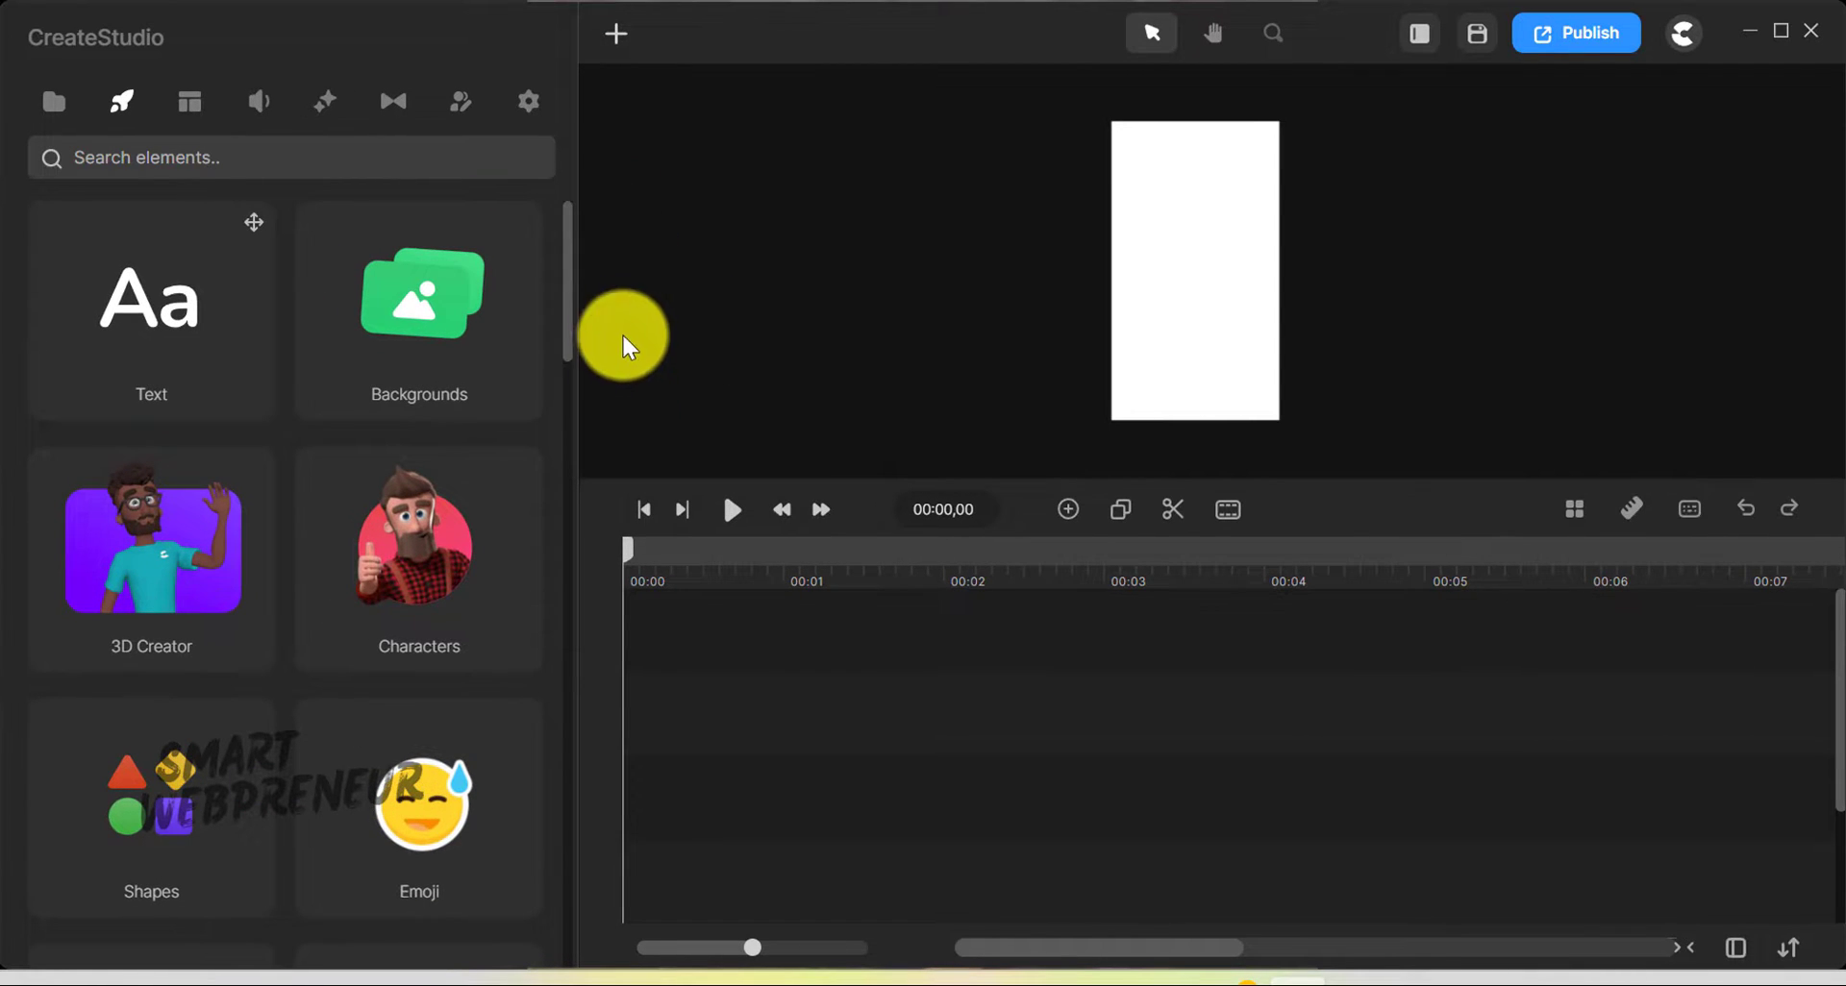
# - Try the Left Bar and Left & Right Panels interface layouts, ending on Minimal
pyautogui.click(1417, 36)
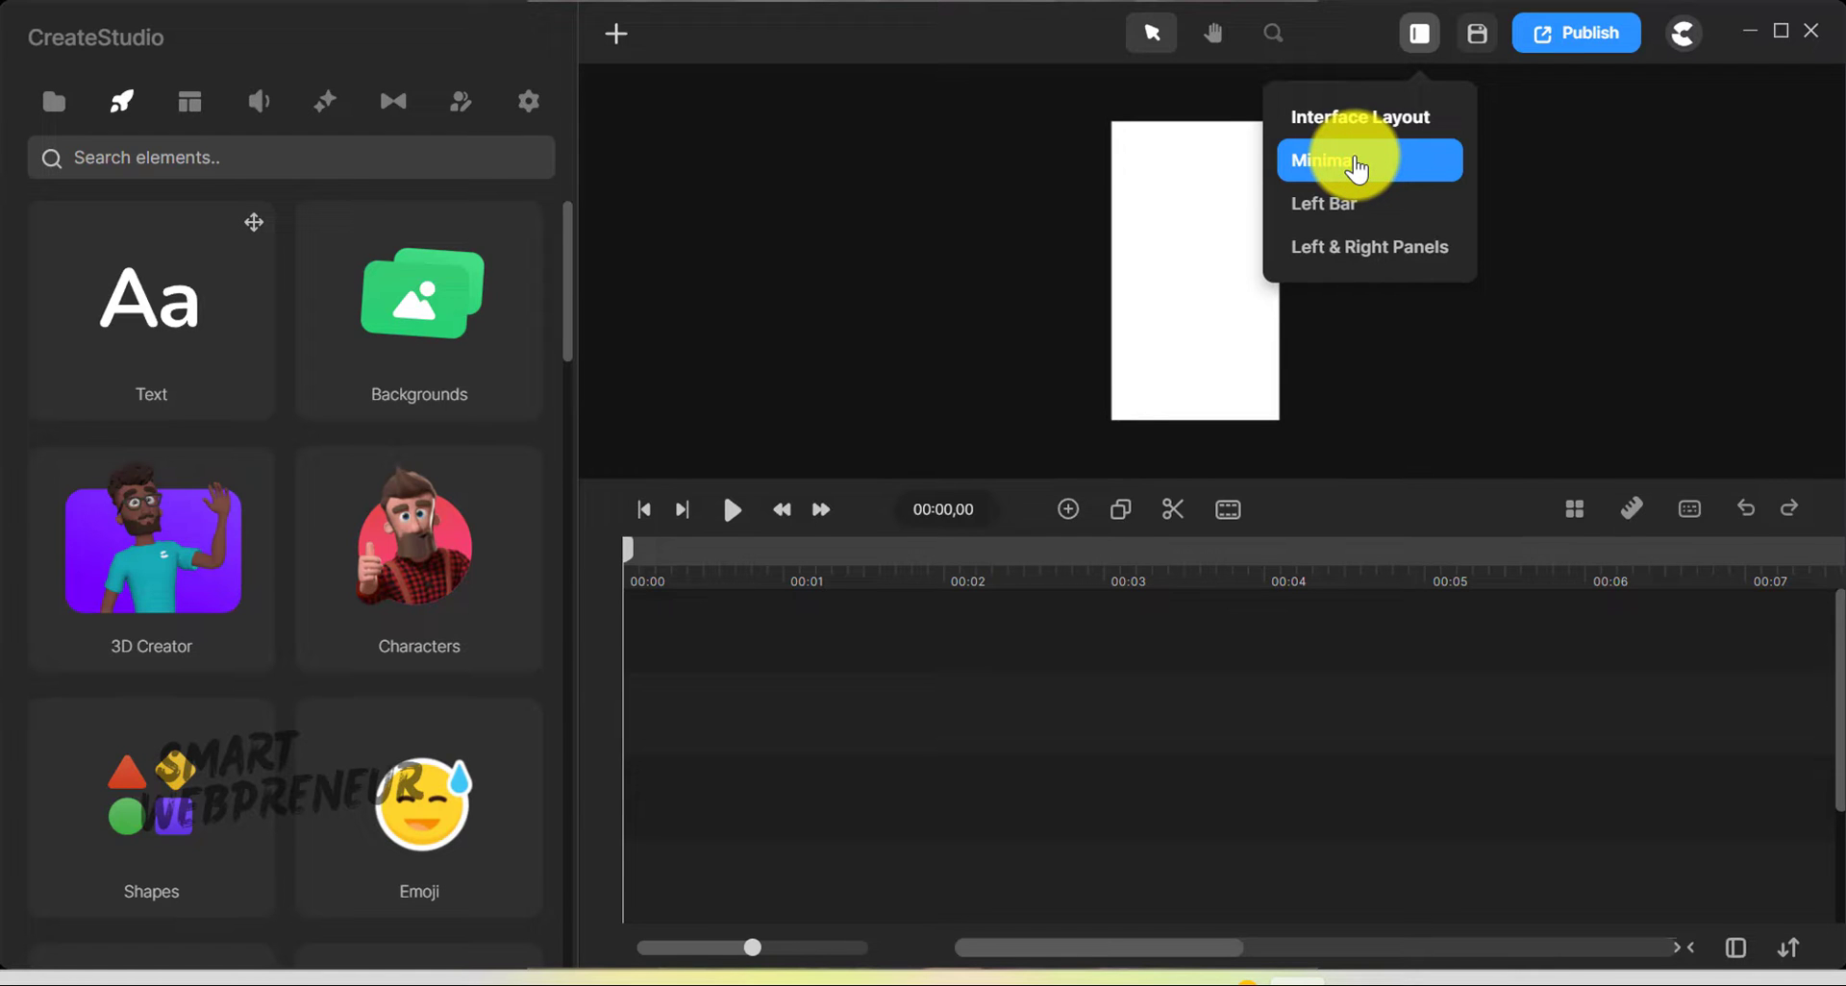
pyautogui.click(1349, 214)
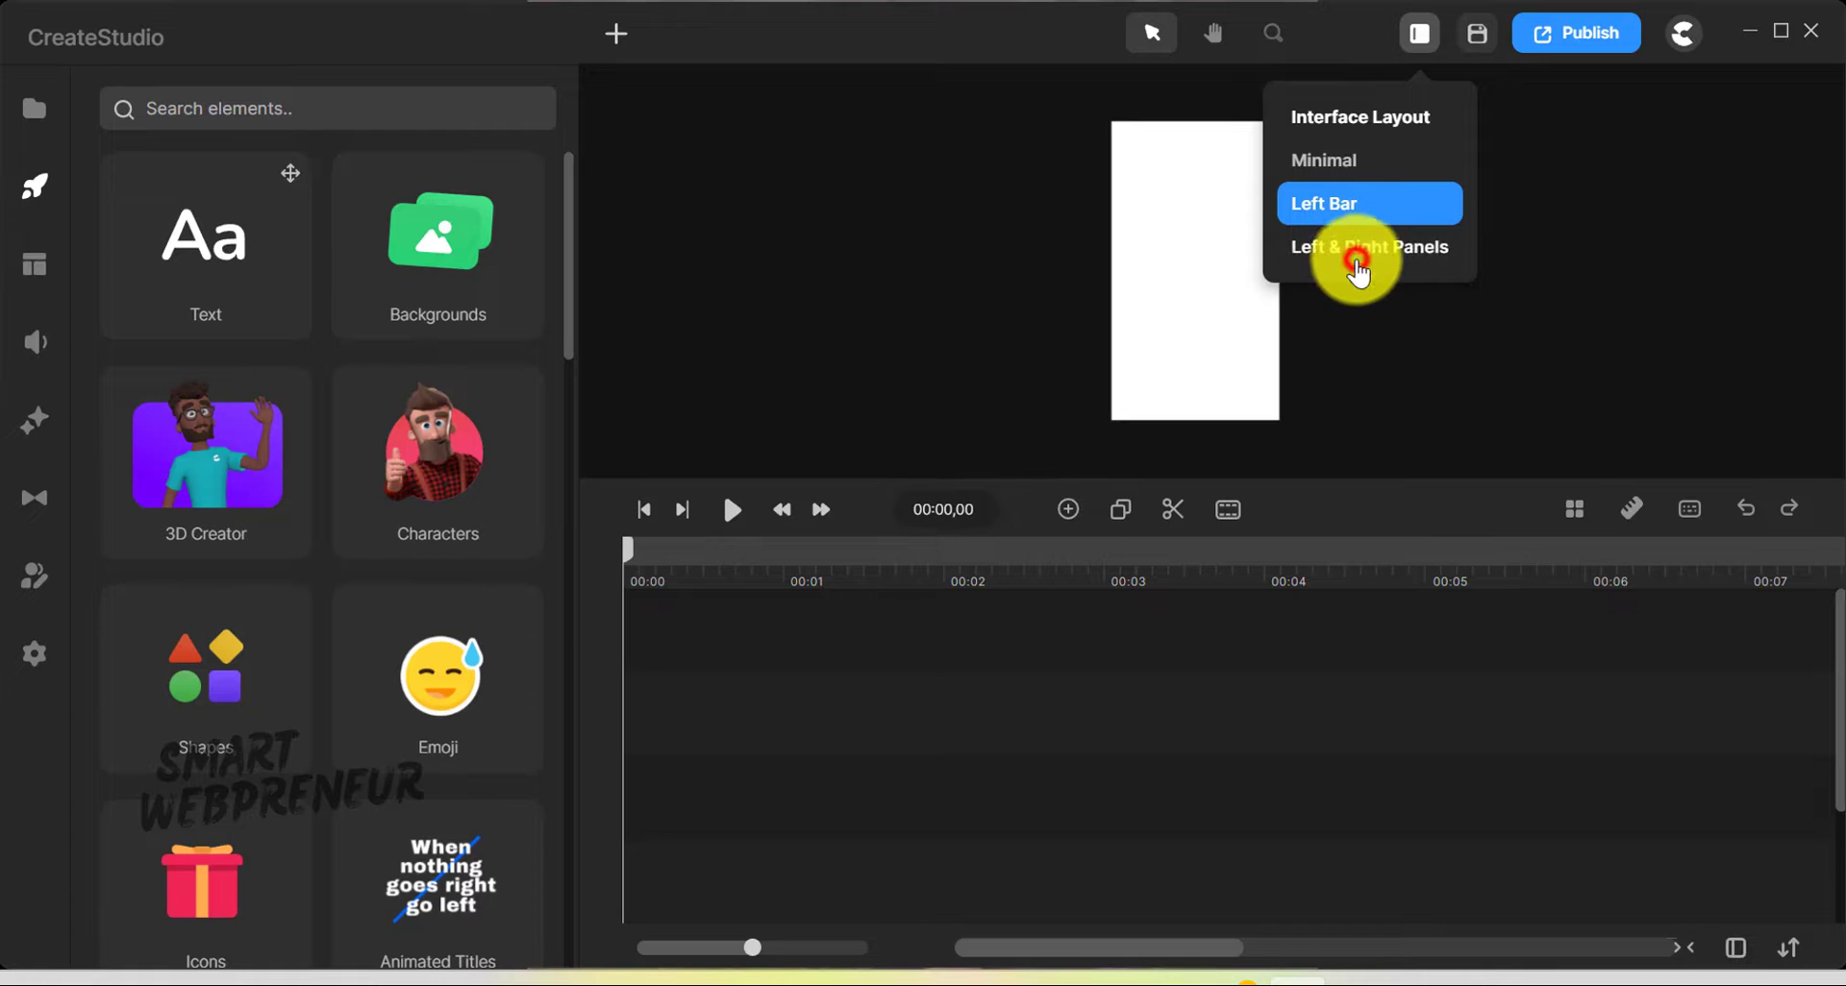
pyautogui.click(1357, 259)
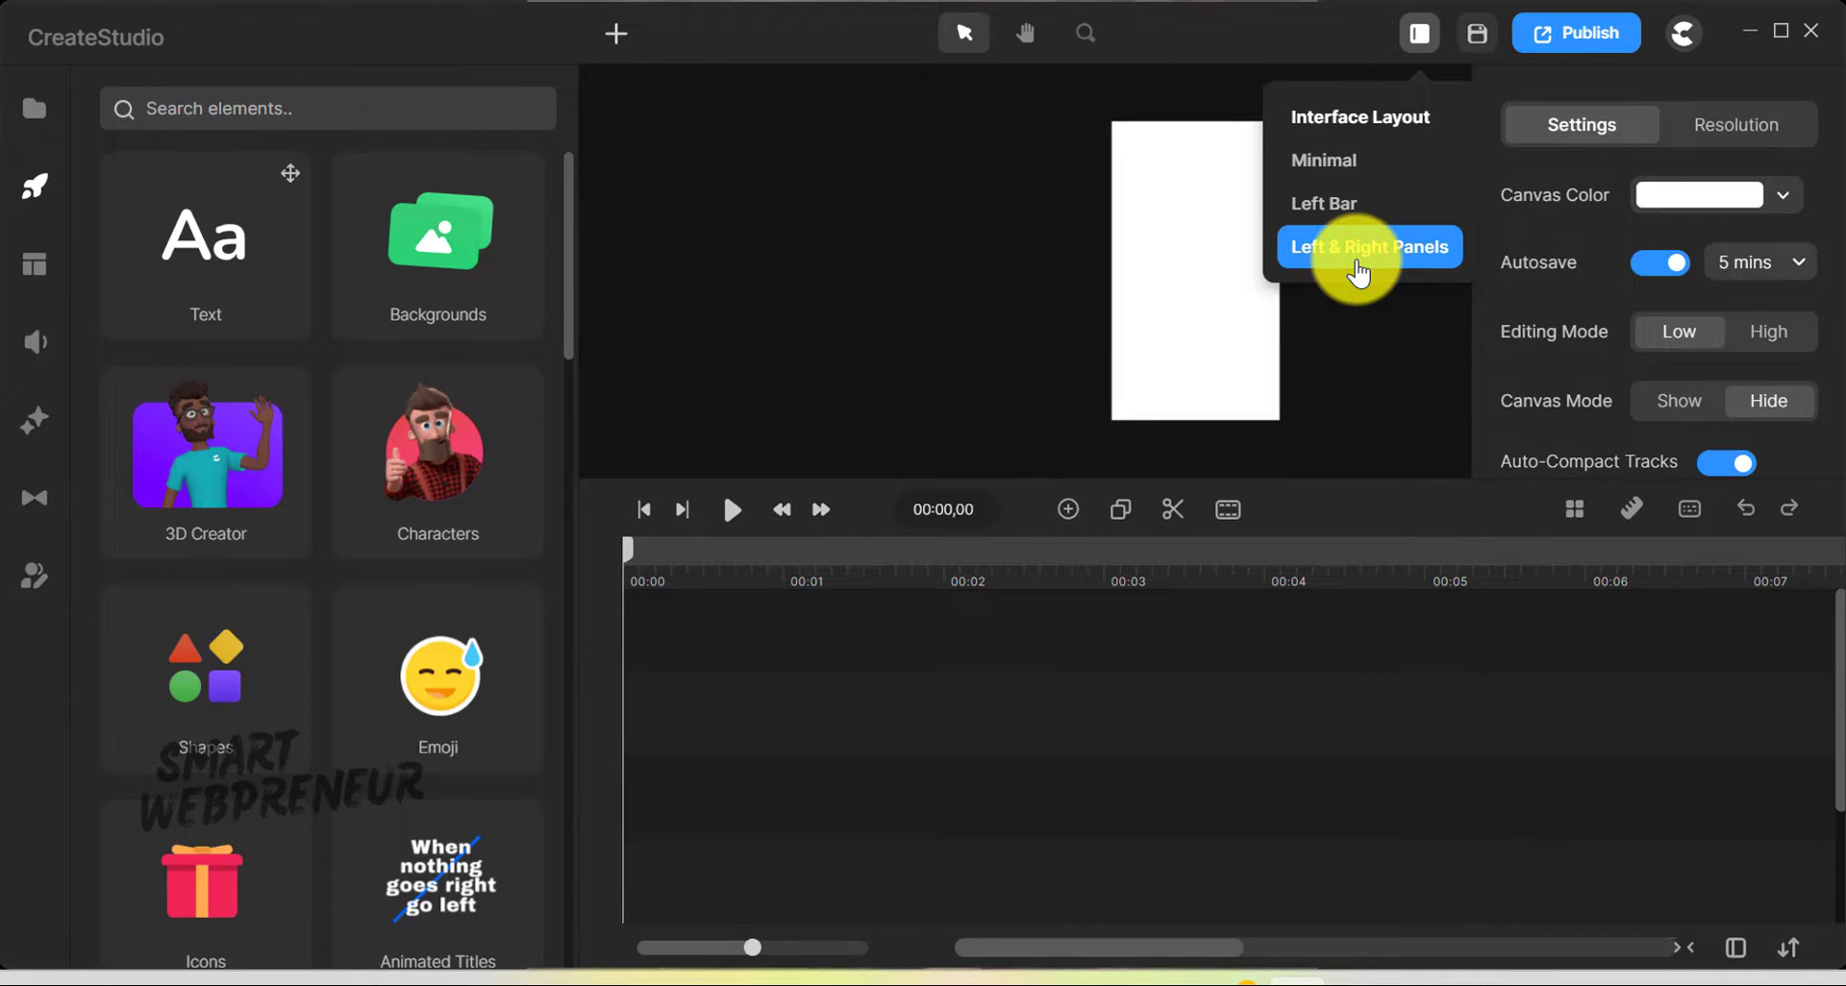
pyautogui.click(1324, 160)
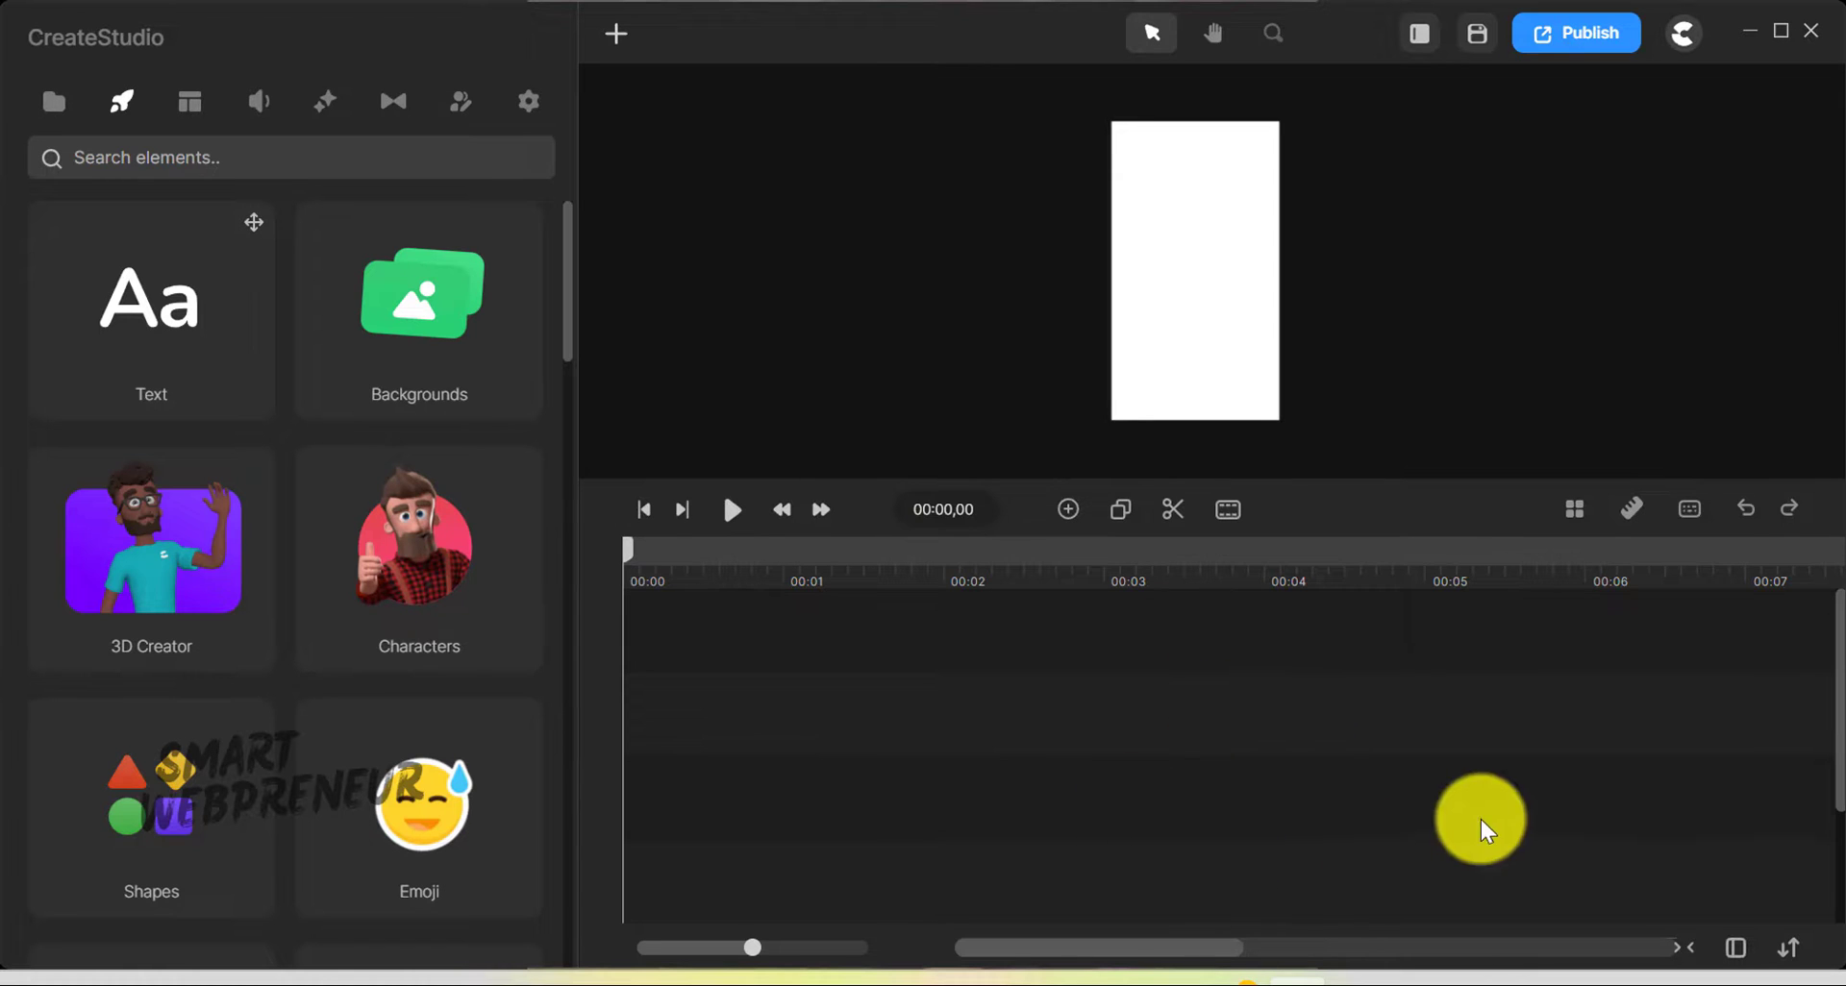
# - Toggle the Full Width Timeline on and off, leaving it off
pyautogui.click(1737, 949)
pyautogui.click(1737, 949)
pyautogui.click(1738, 949)
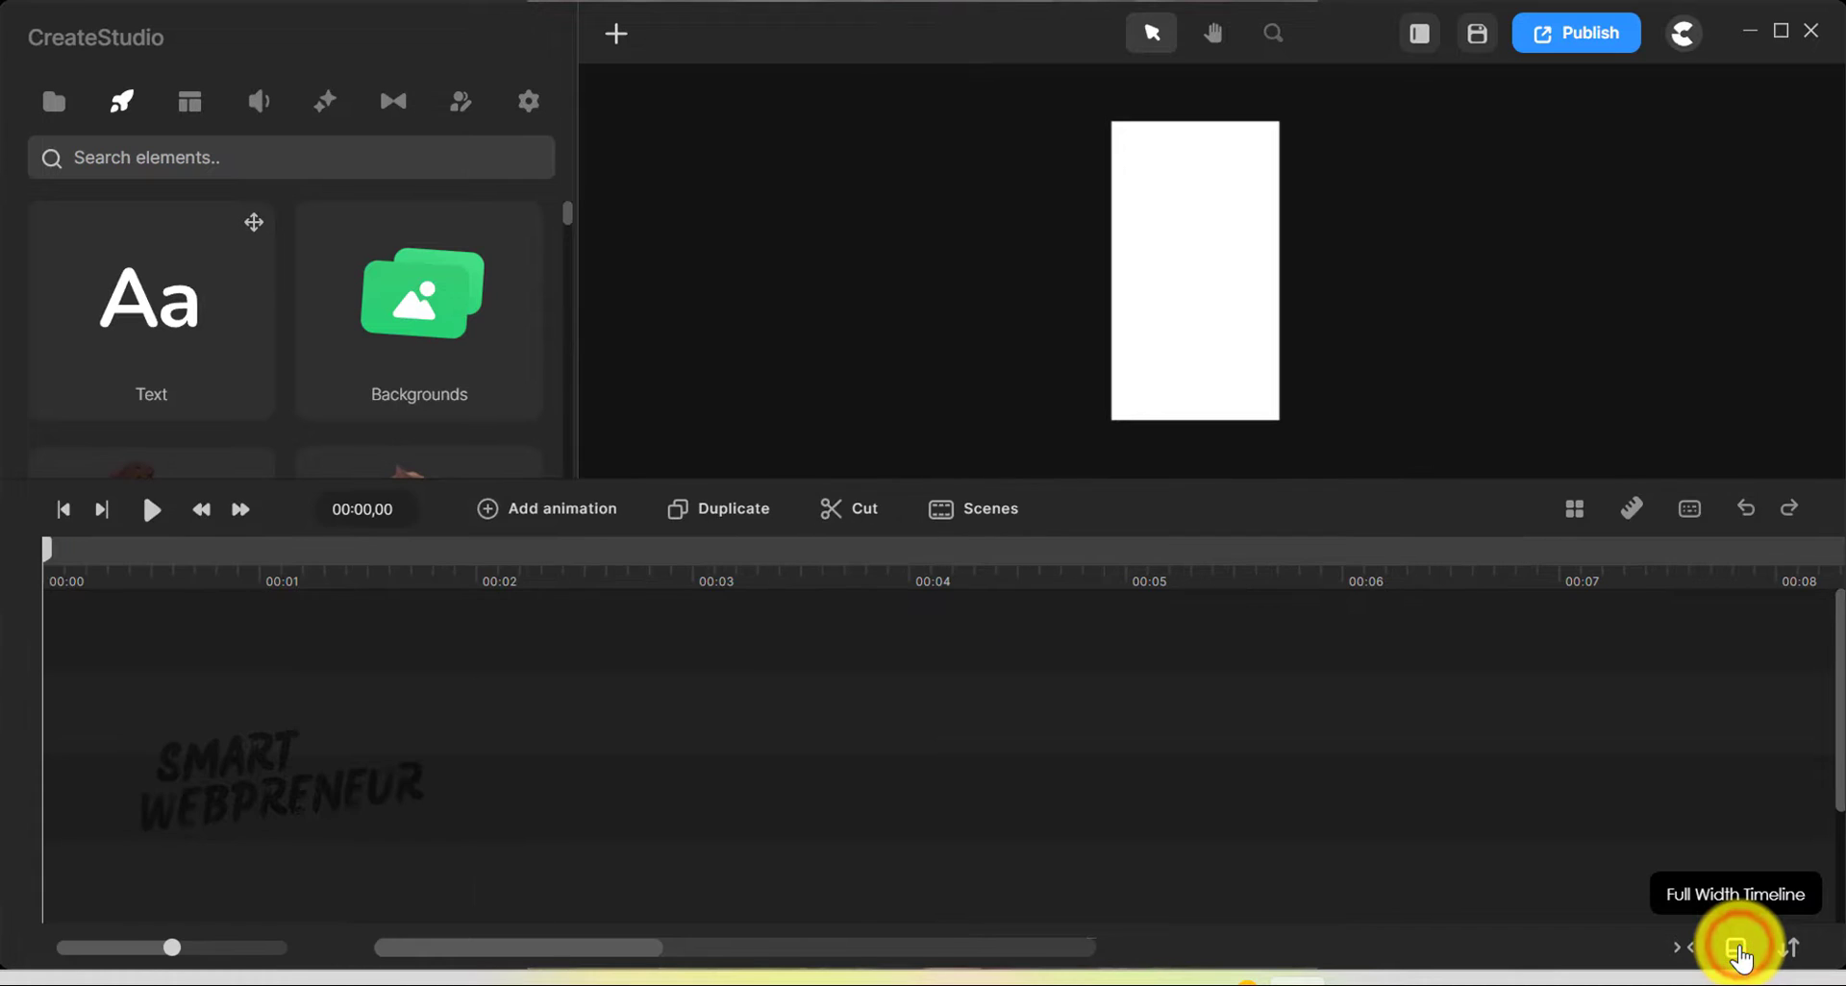
pyautogui.click(1738, 950)
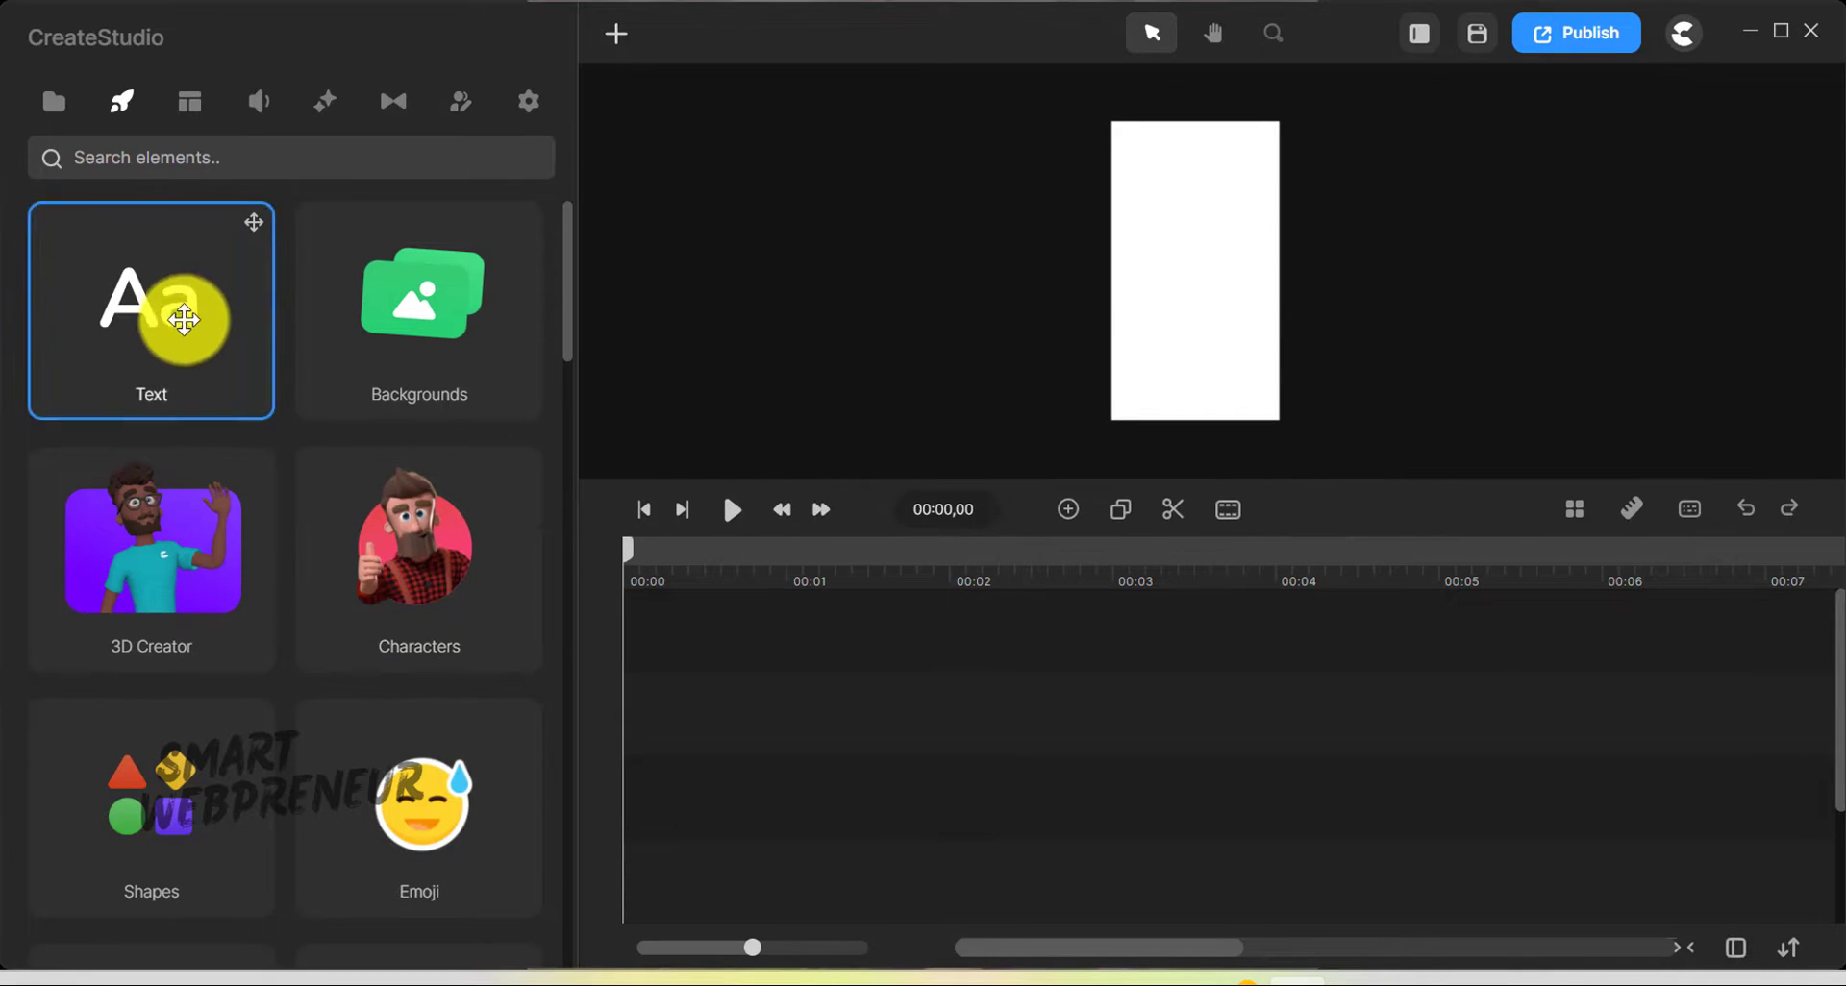
# - Slim the elements panel to a two-column width beside the canvas
pyautogui.moveTo(578, 284); pyautogui.dragTo(513, 316)
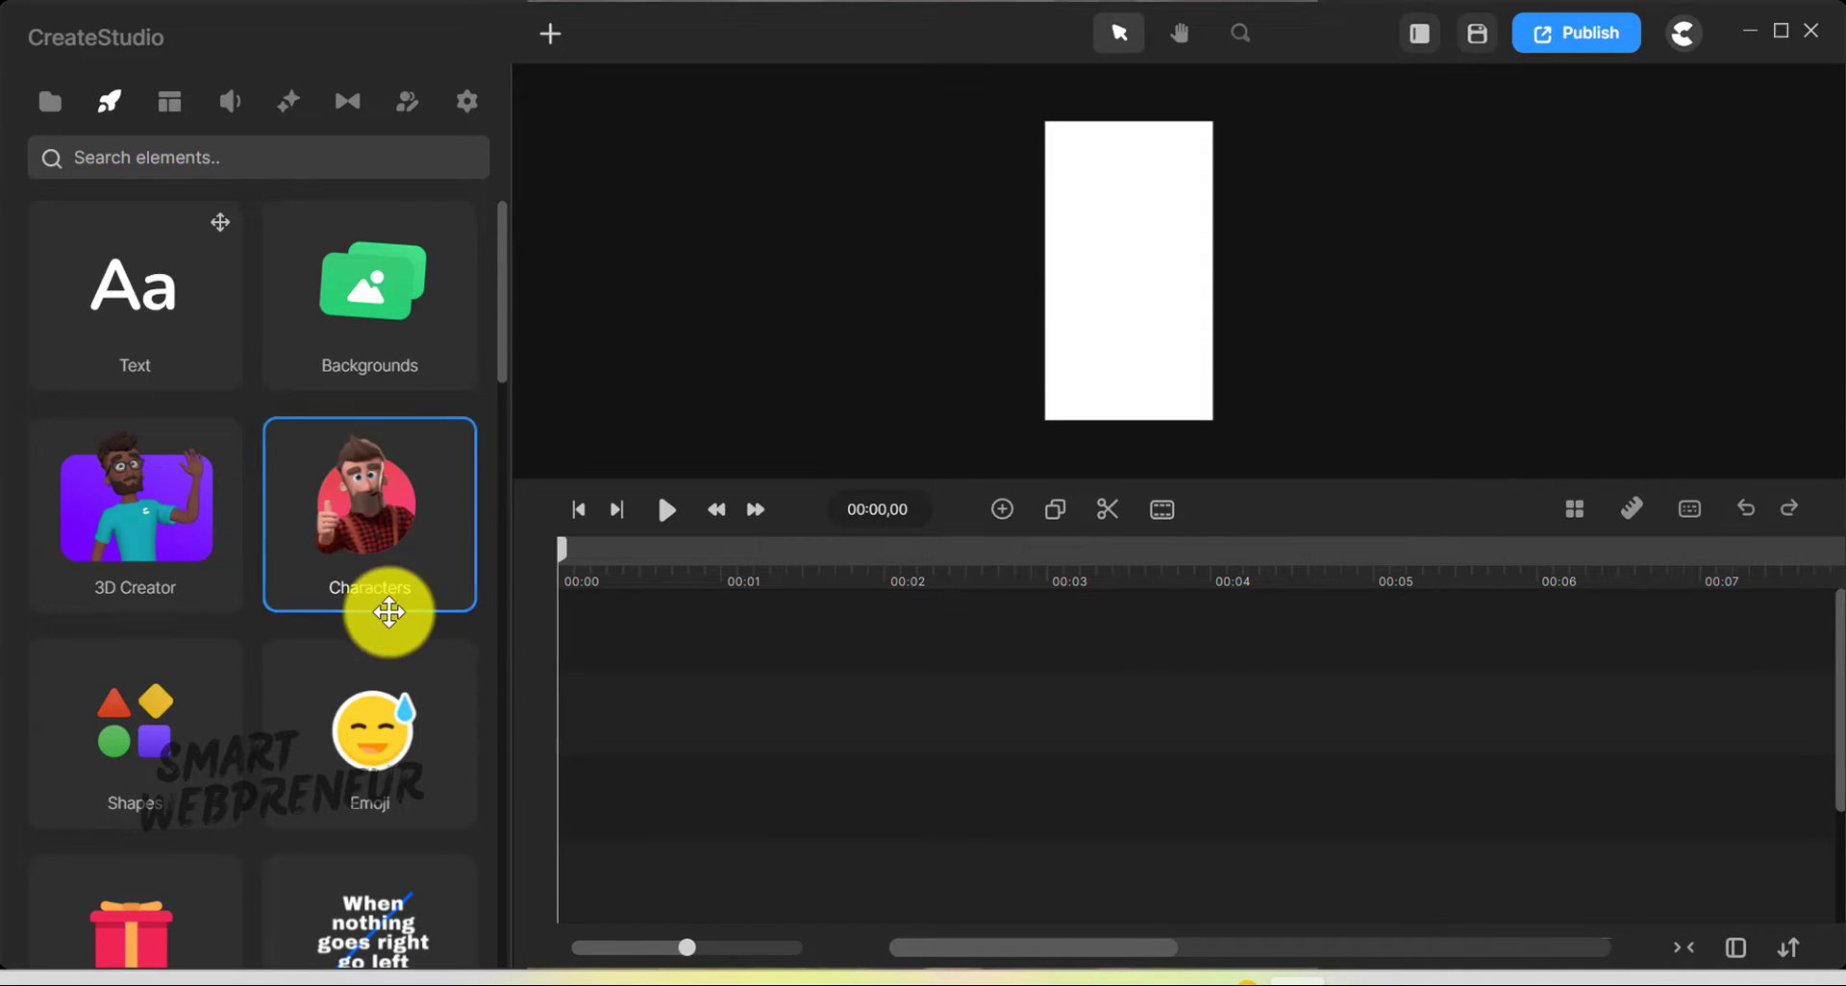
pyautogui.scroll(-2, 364, 539)
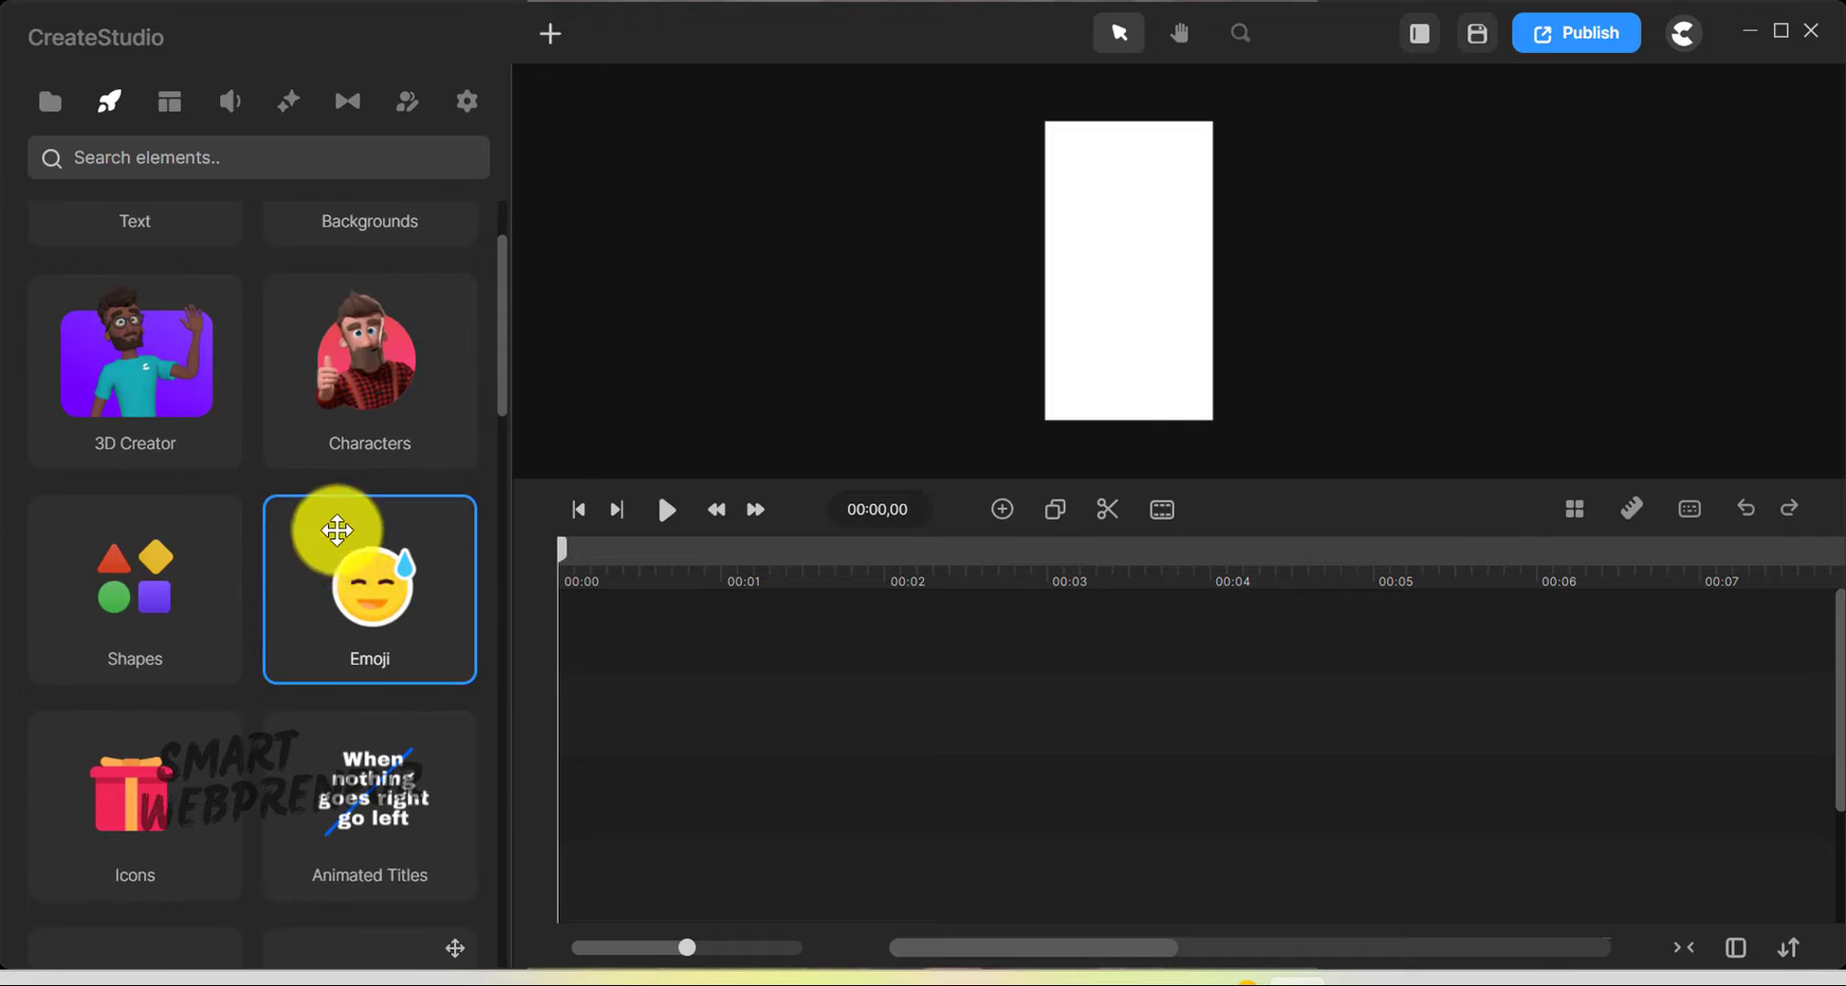
pyautogui.scroll(2, 365, 544)
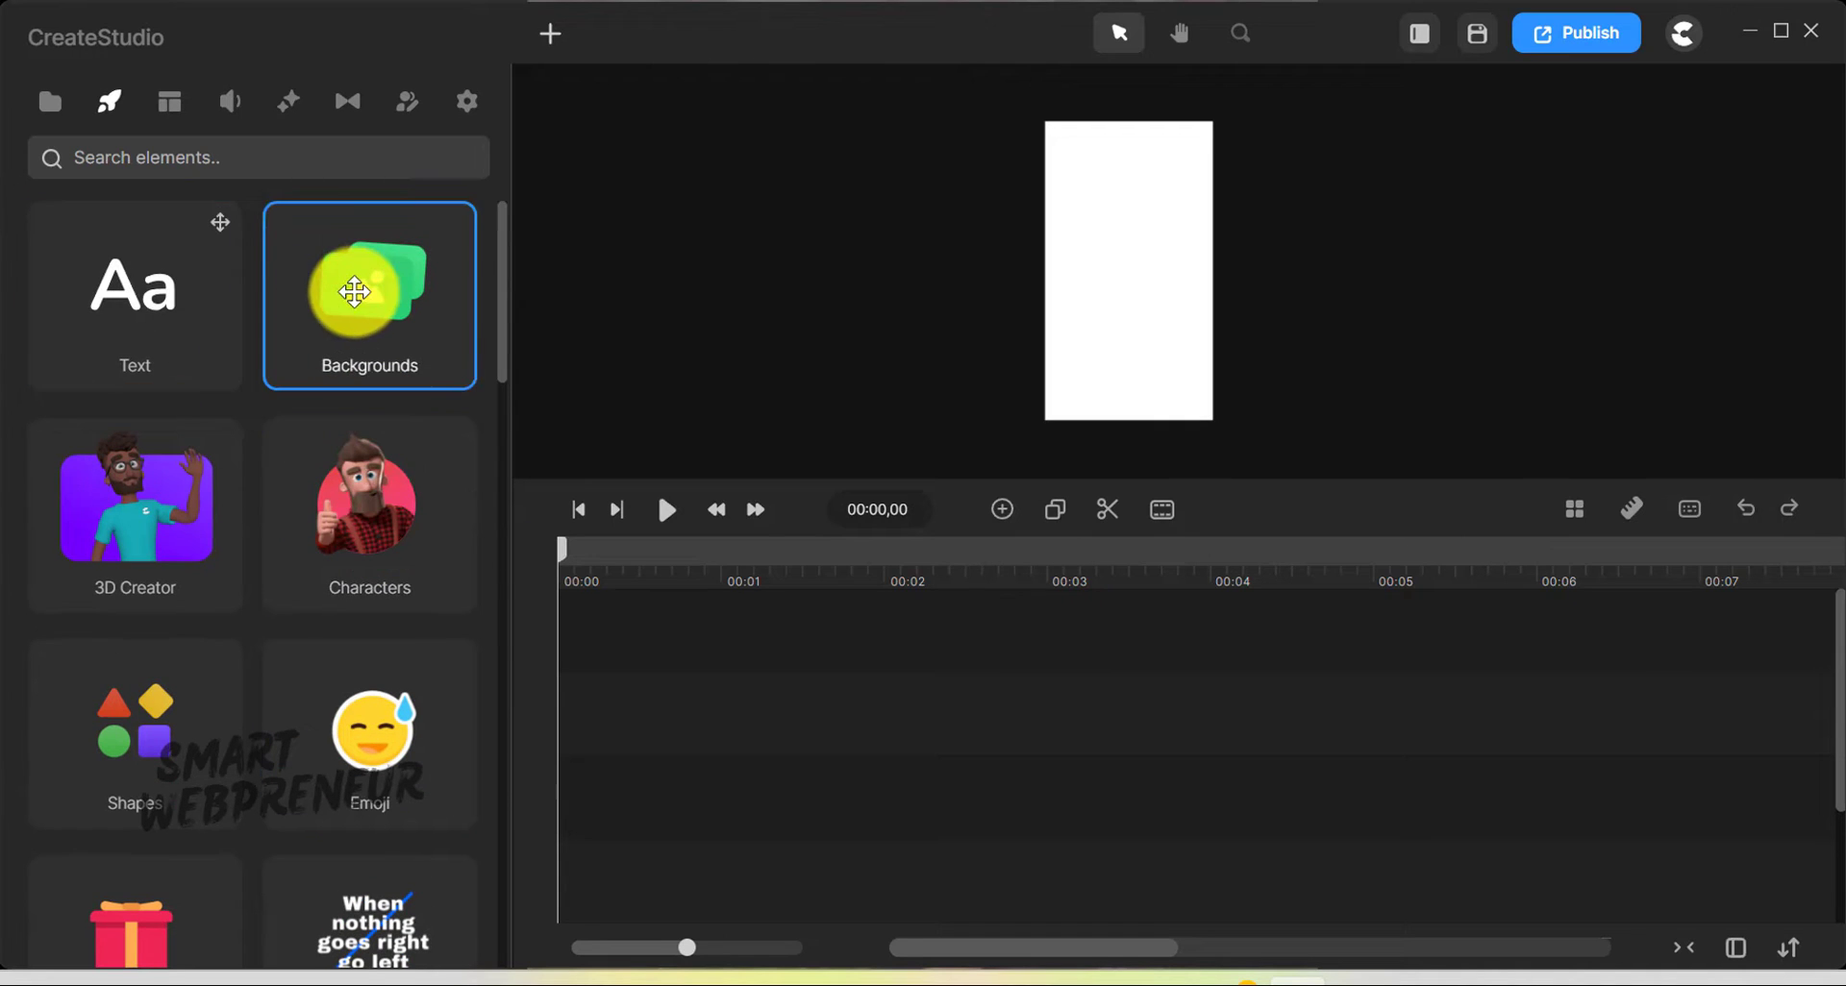
# - Add the Aqua background as an Image clip on the upper track, starting near 00:00
pyautogui.click(357, 293)
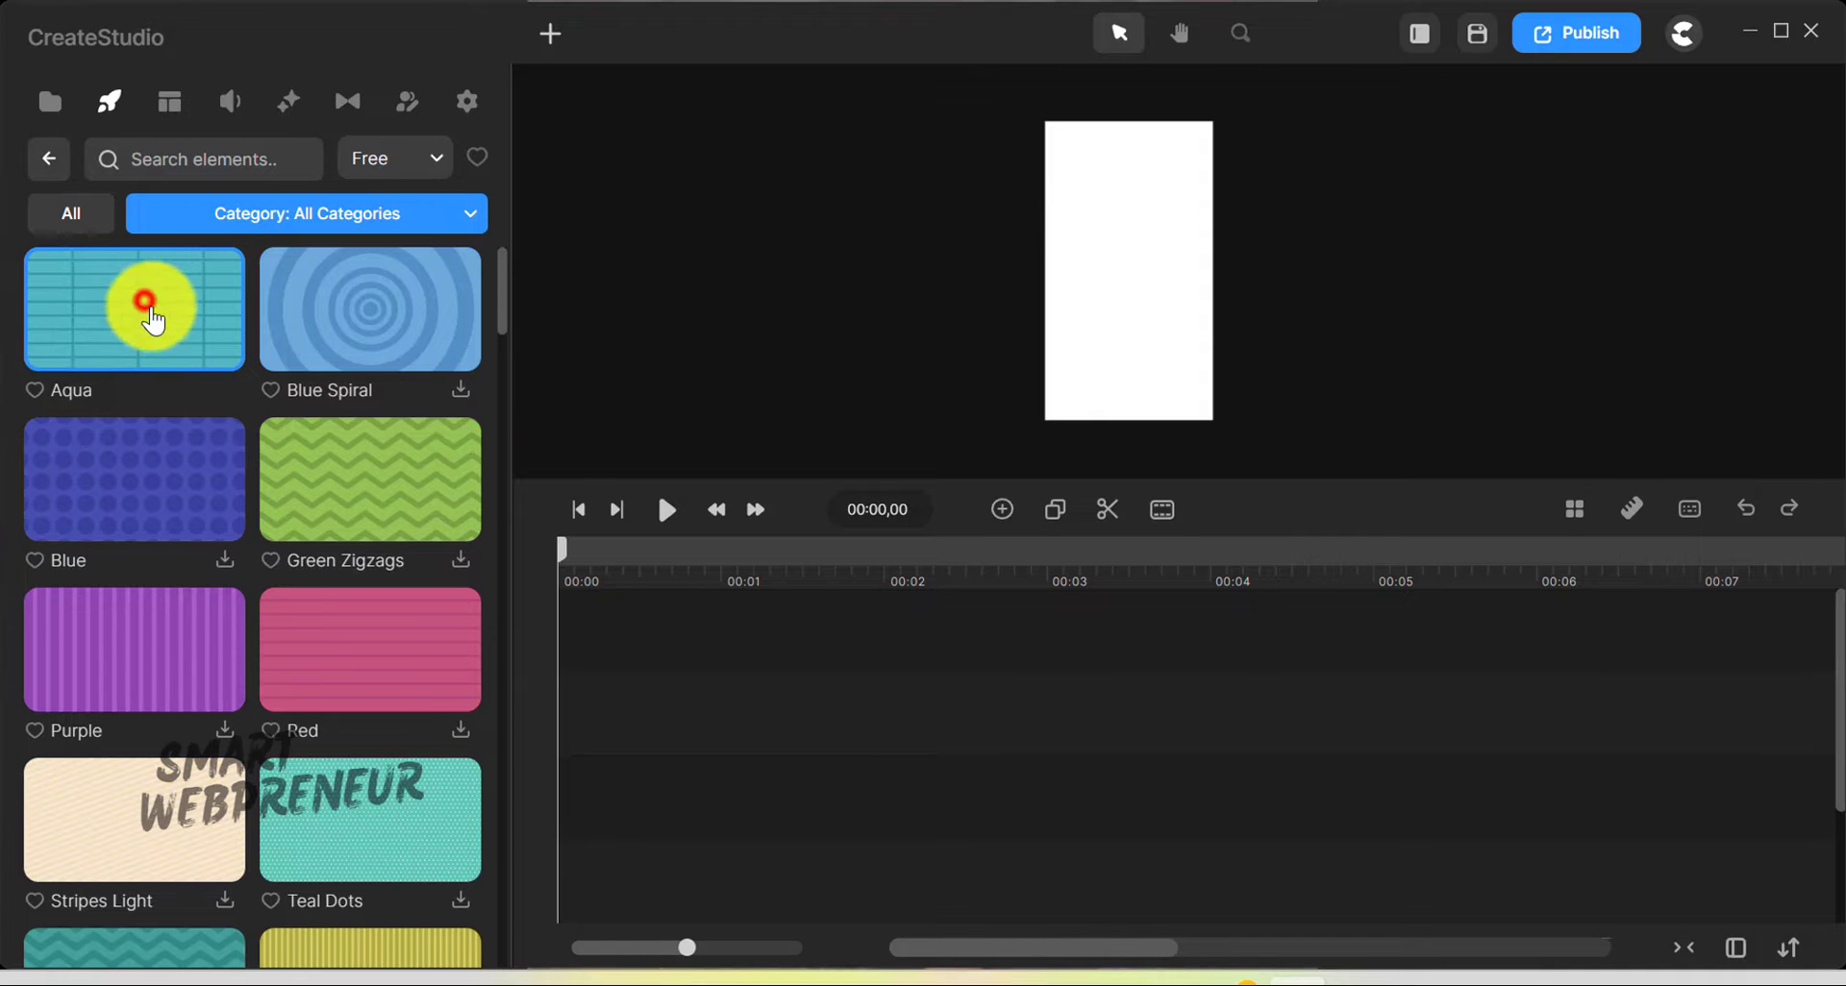
pyautogui.moveTo(158, 325); pyautogui.dragTo(1169, 284)
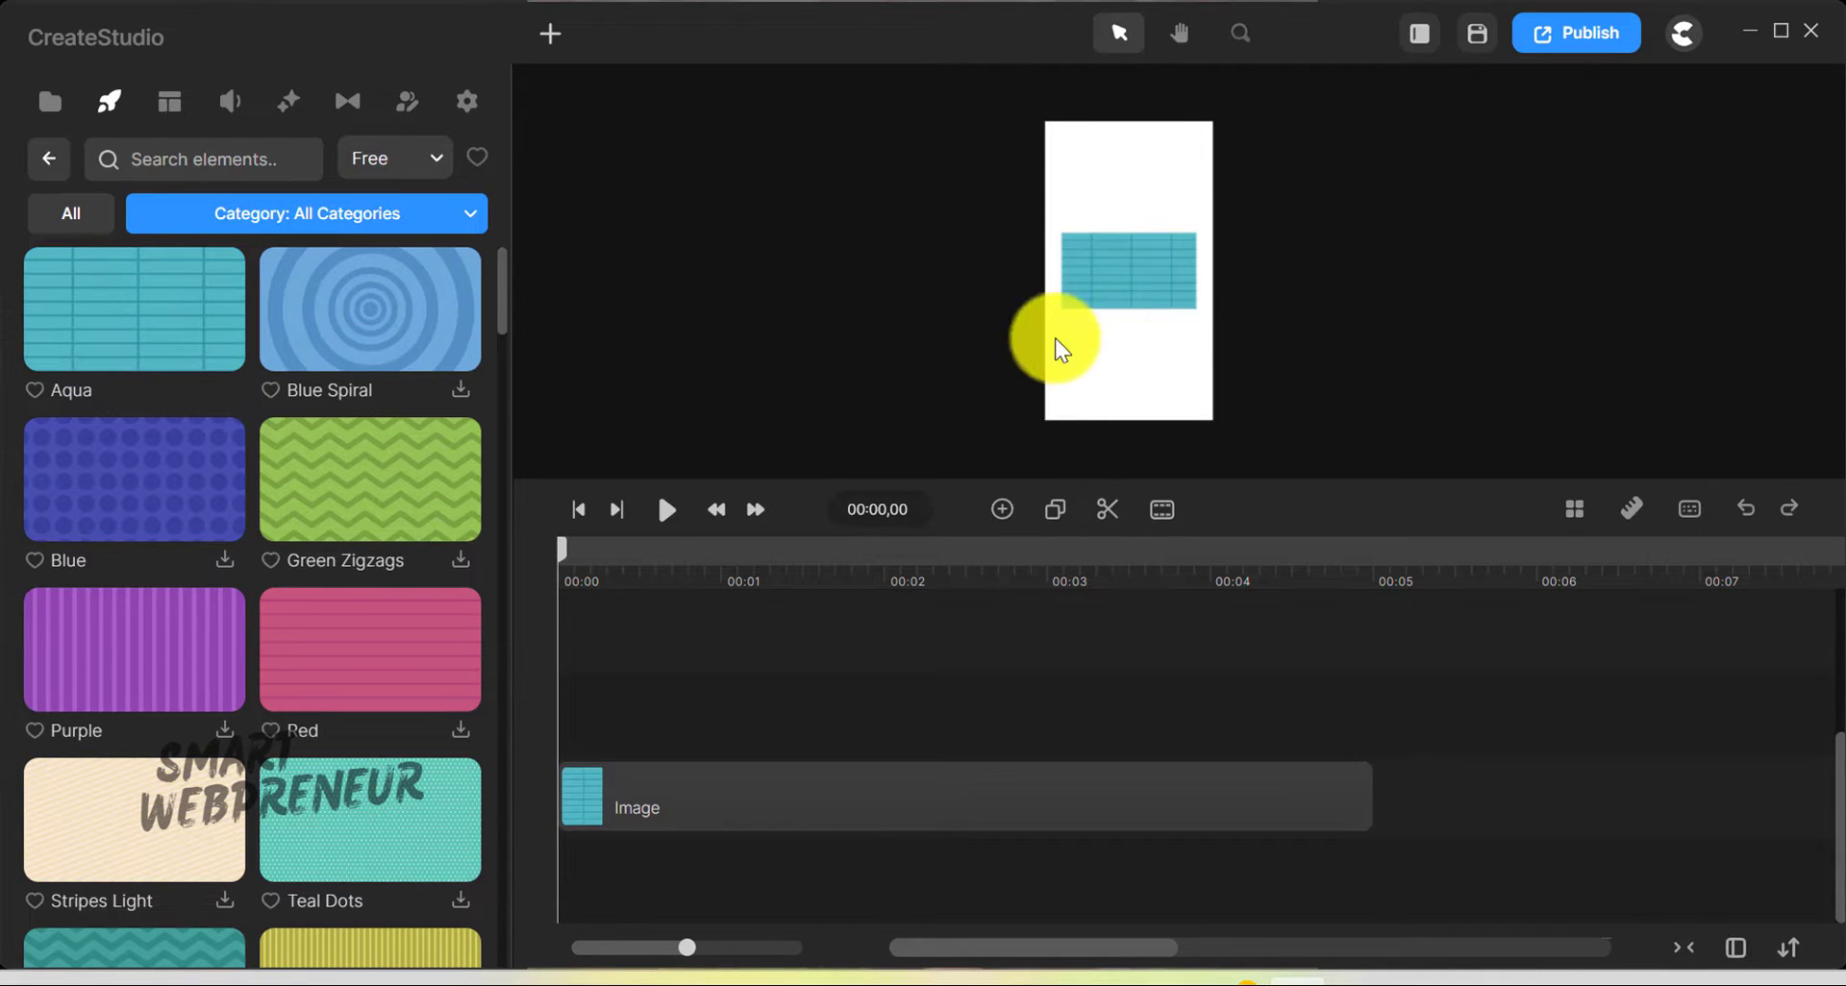
pyautogui.hotkey('ctrl', 'z')
pyautogui.moveTo(167, 315); pyautogui.dragTo(989, 747)
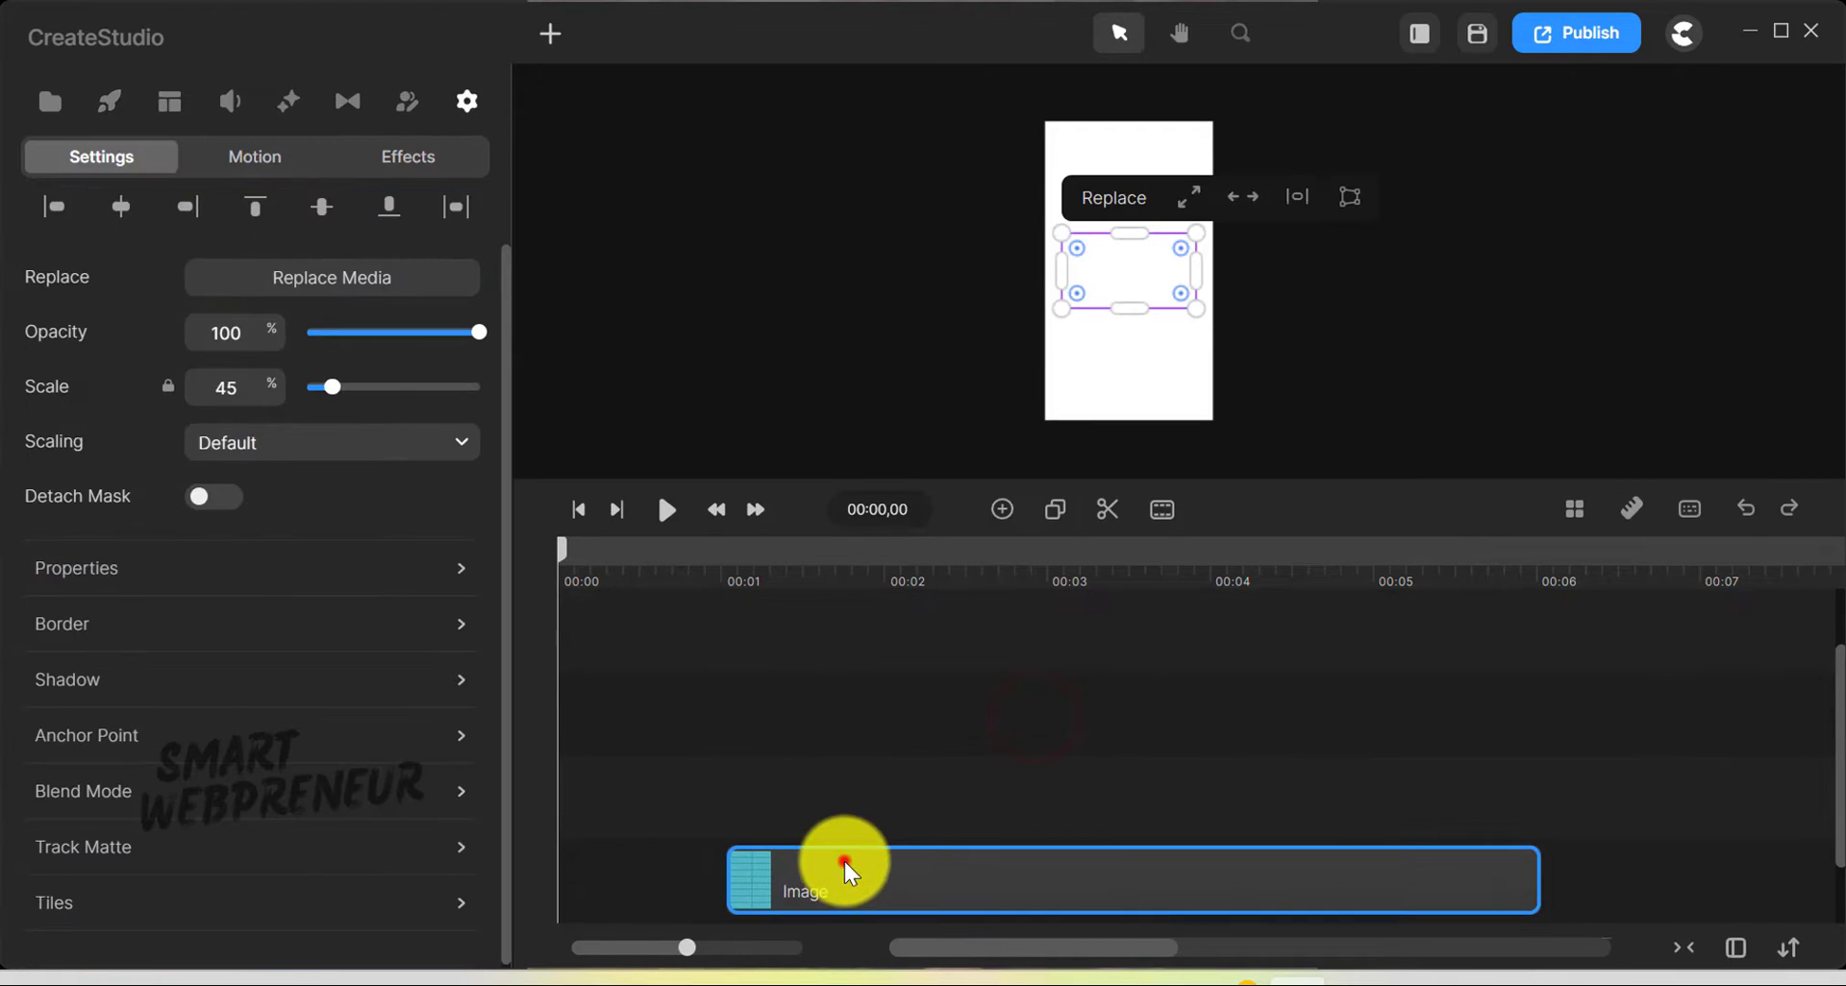
pyautogui.moveTo(848, 855); pyautogui.dragTo(751, 735)
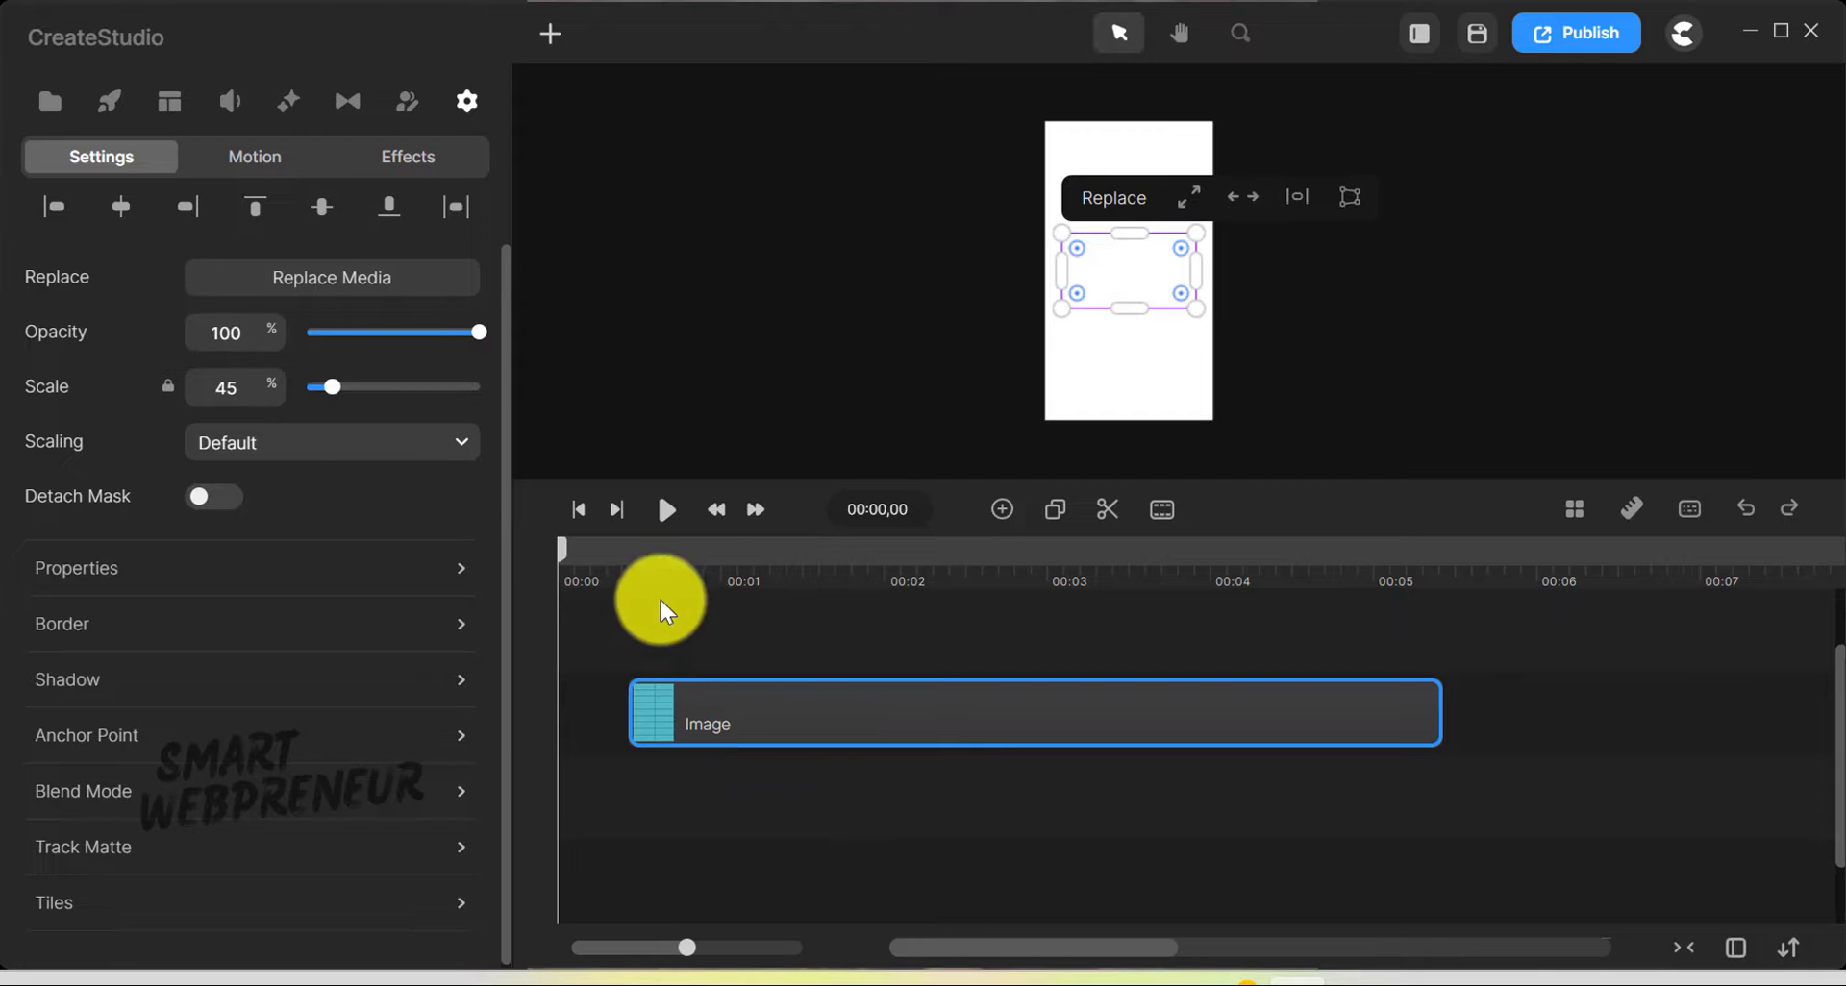
# - Remove the Aqua image and try the Standard 1920×1080 and portrait 1080×1350 canvas sizes
pyautogui.hotkey('ctrl', 'z')
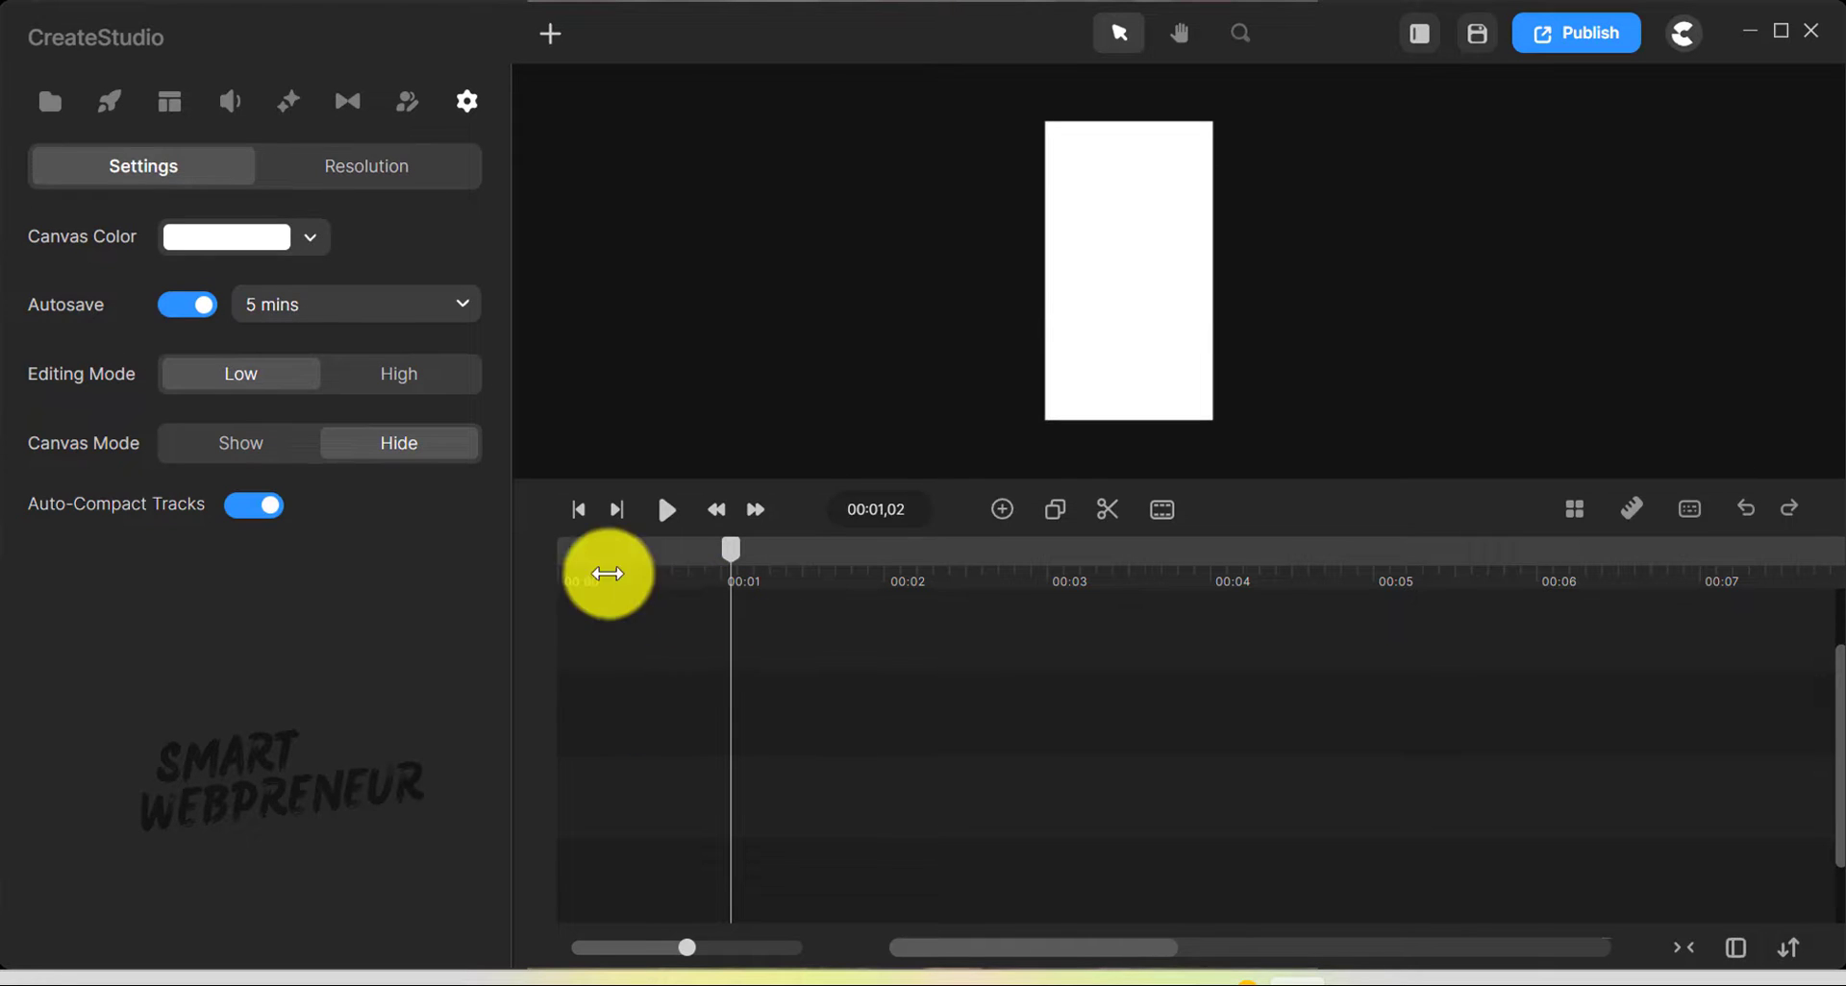
pyautogui.click(356, 182)
pyautogui.click(110, 248)
pyautogui.click(404, 258)
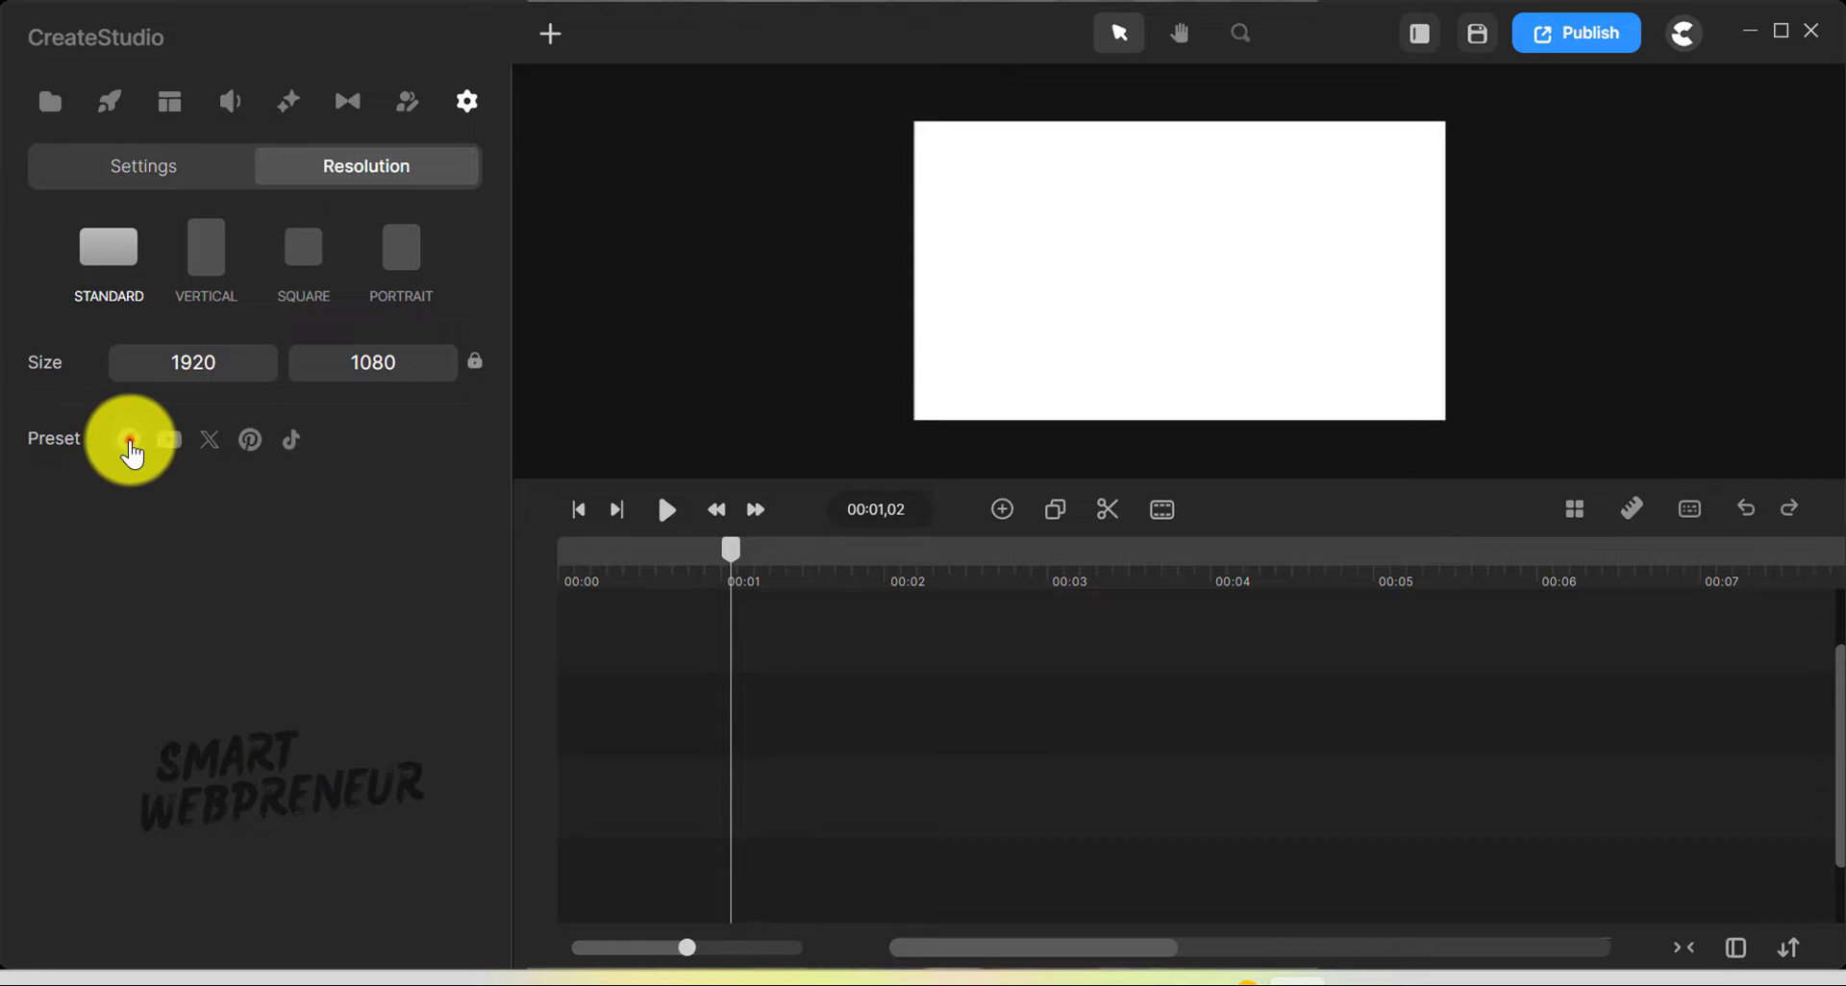
# - Compare the Facebook, YouTube, X, Instagram and TikTok video size presets
pyautogui.click(130, 442)
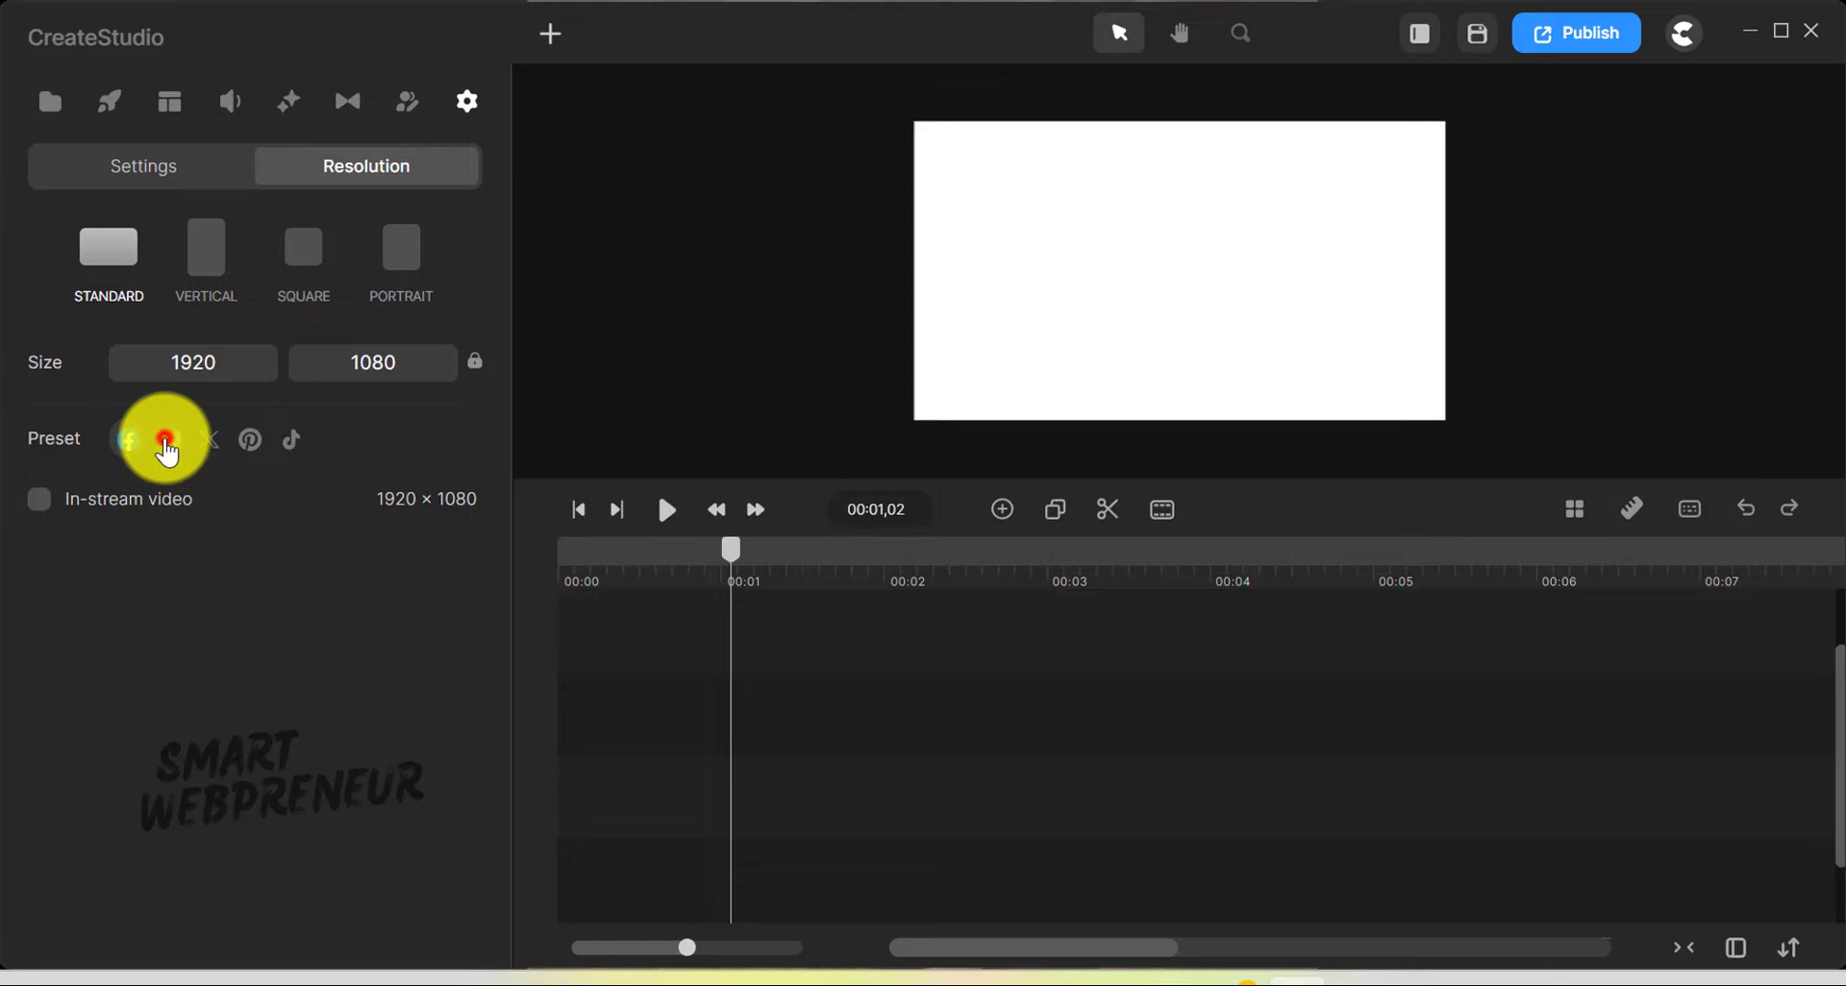
pyautogui.click(169, 440)
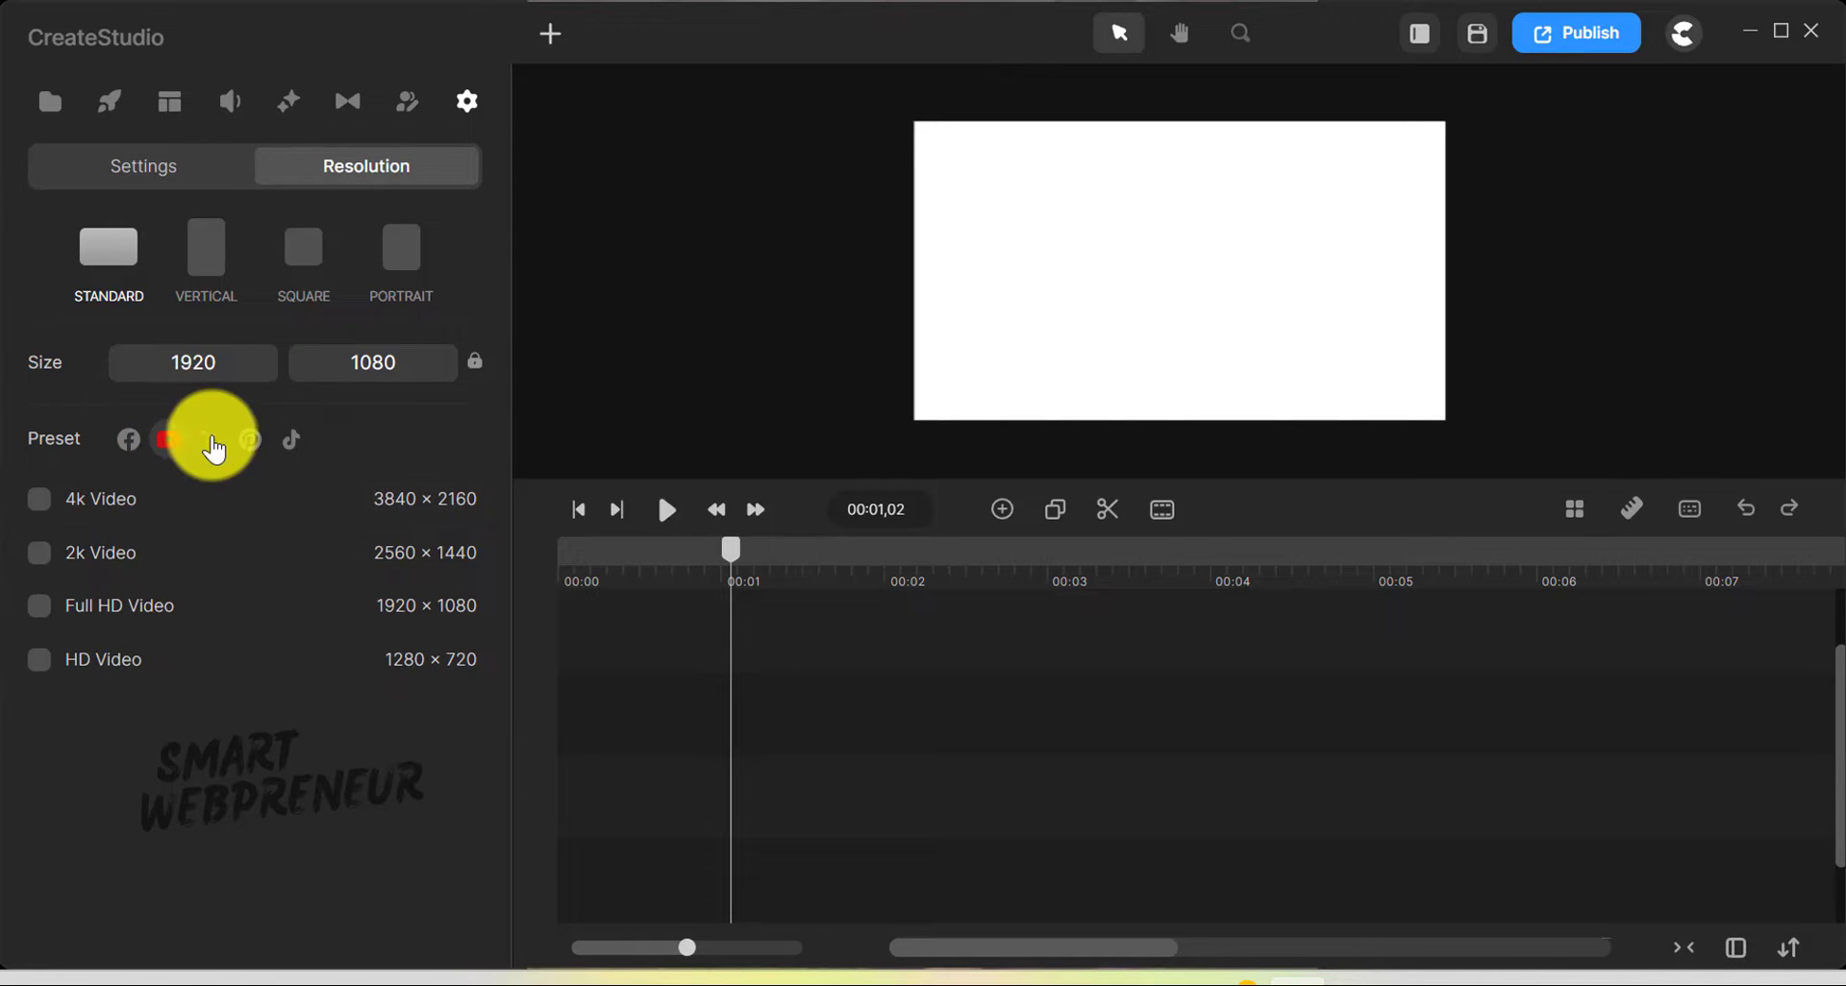
pyautogui.click(211, 445)
pyautogui.click(250, 441)
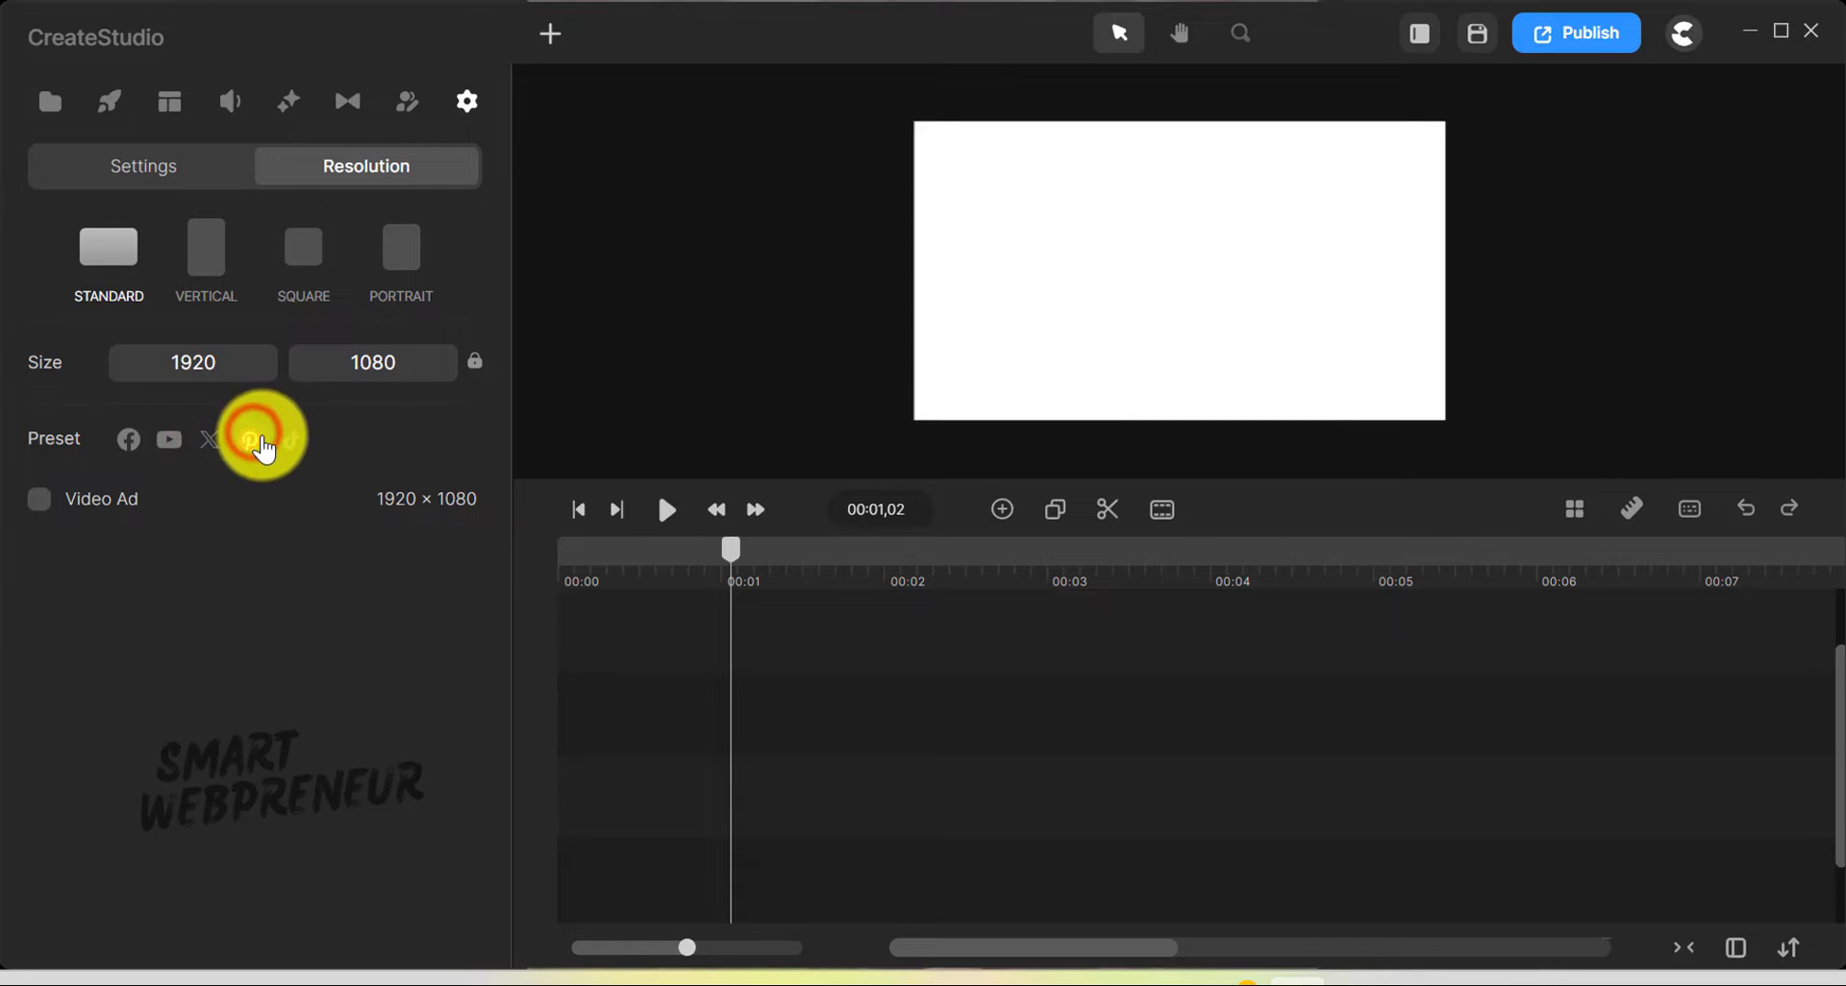
pyautogui.click(291, 441)
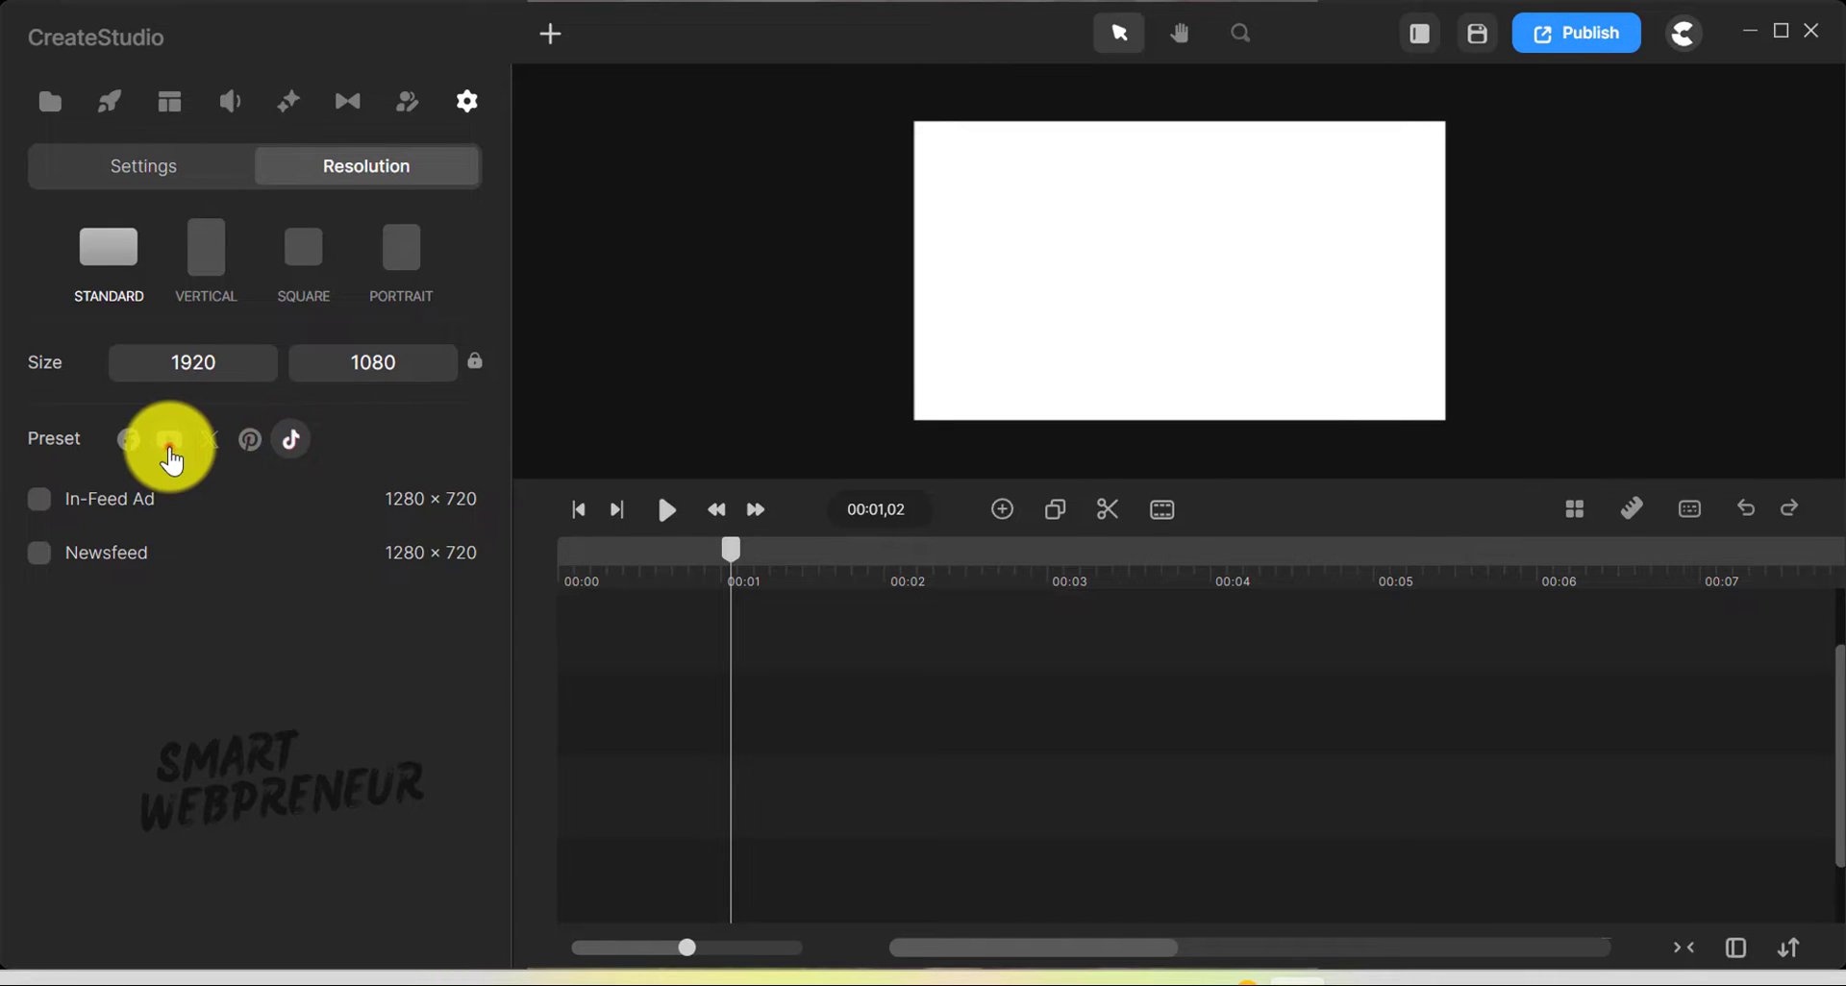
pyautogui.click(169, 452)
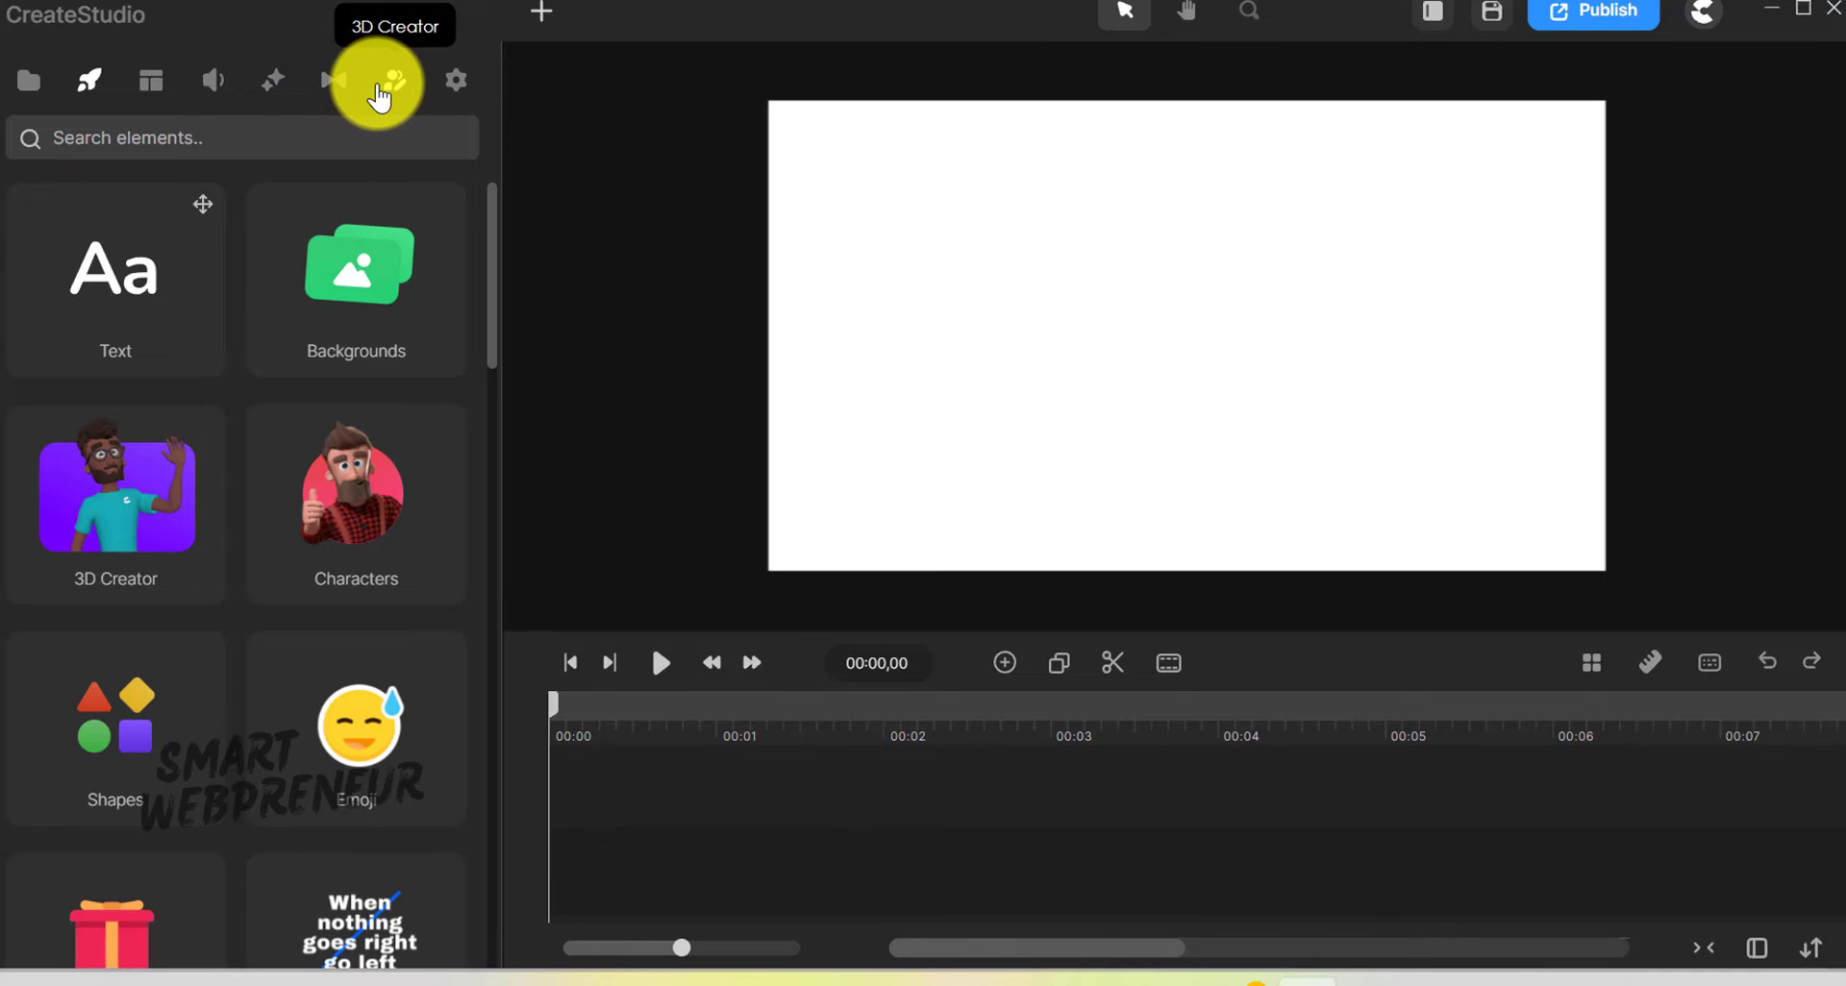
# - Place the Tom 3D character from the characters library on the canvas and scale him up
pyautogui.click(379, 91)
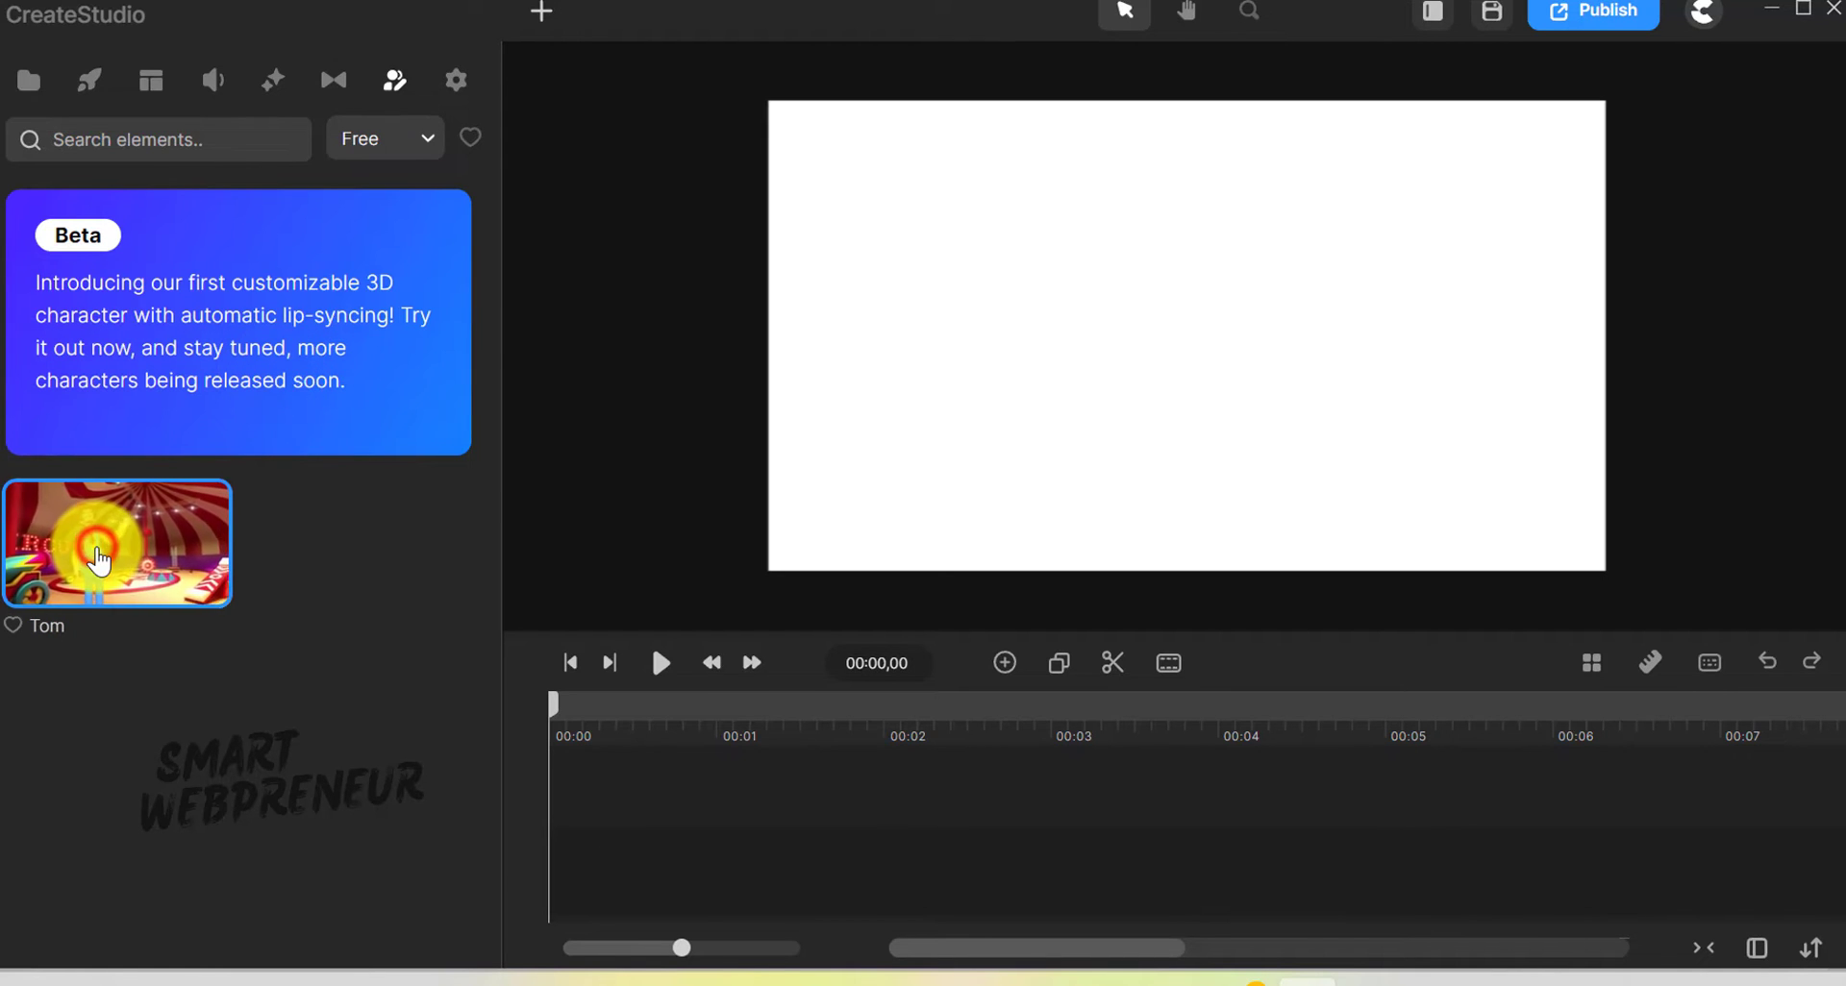
pyautogui.moveTo(108, 560); pyautogui.dragTo(1115, 300)
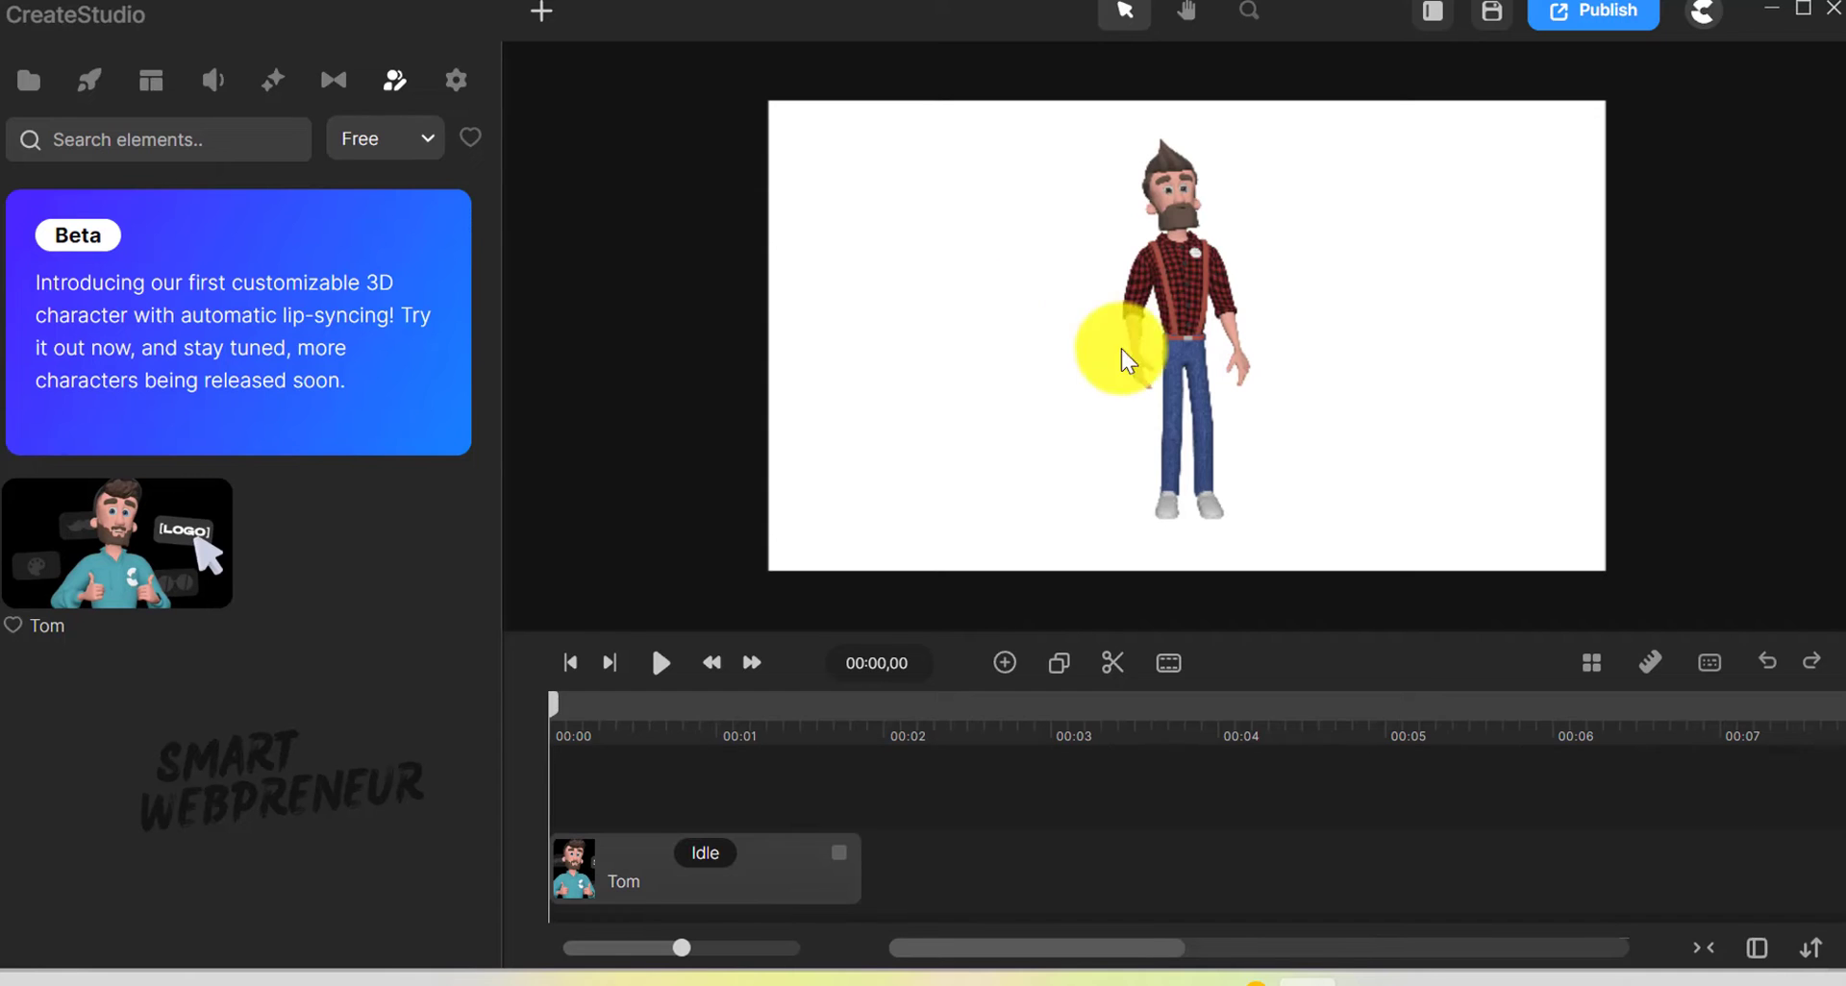
pyautogui.click(1207, 333)
pyautogui.moveTo(1306, 541)
pyautogui.mouseDown()
pyautogui.moveTo(1324, 573)
pyautogui.moveTo(1310, 559)
pyautogui.mouseUp()
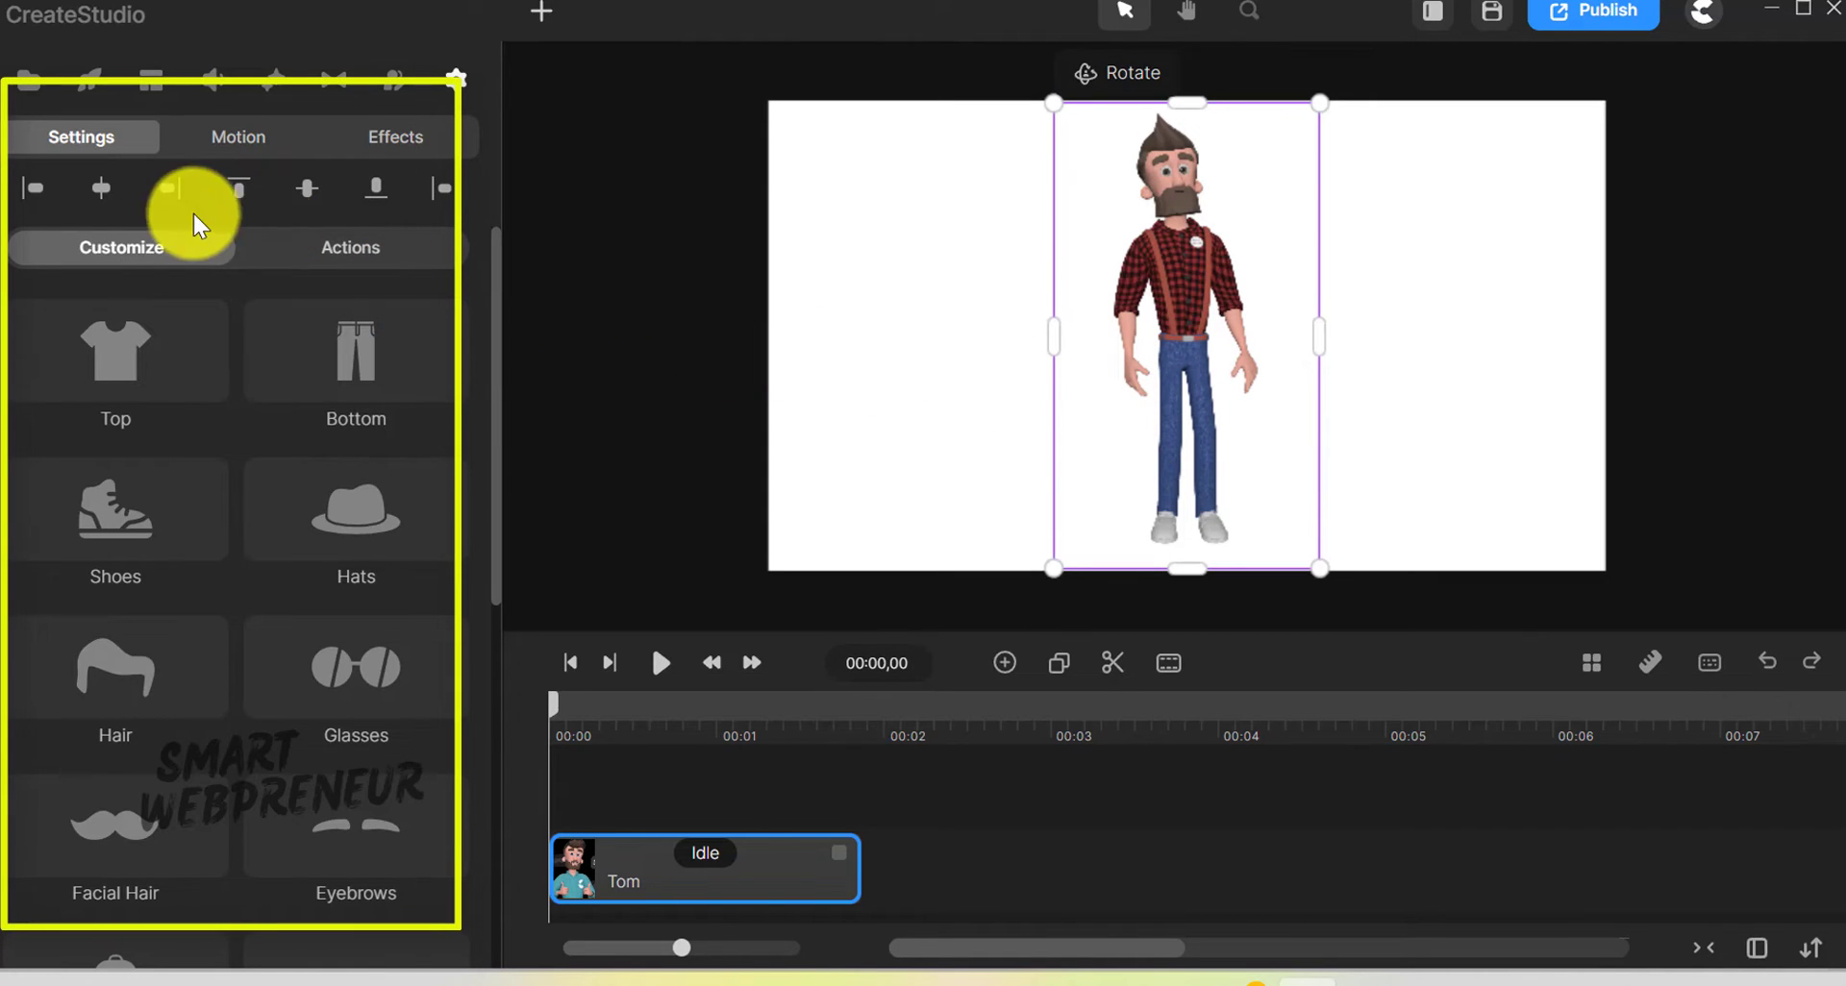
# - Dress Tom in the Hawaiian Shirt top
pyautogui.scroll(-6, 301, 441)
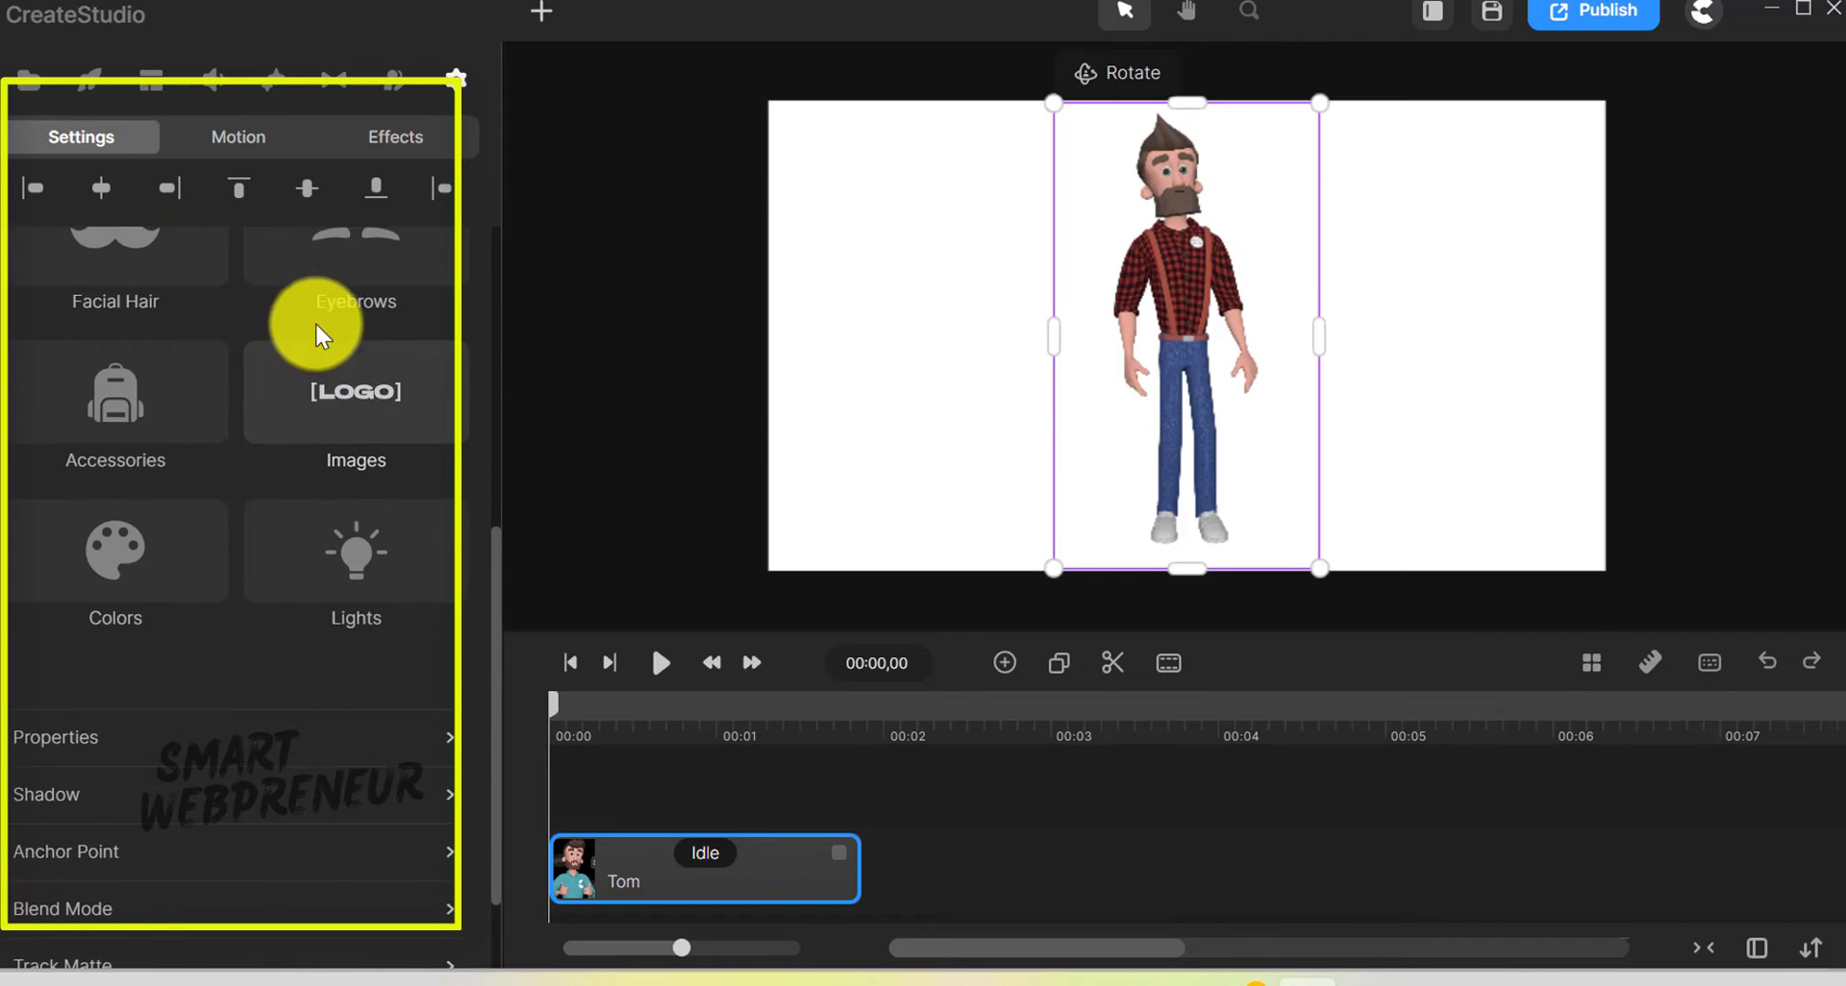
pyautogui.scroll(6, 300, 388)
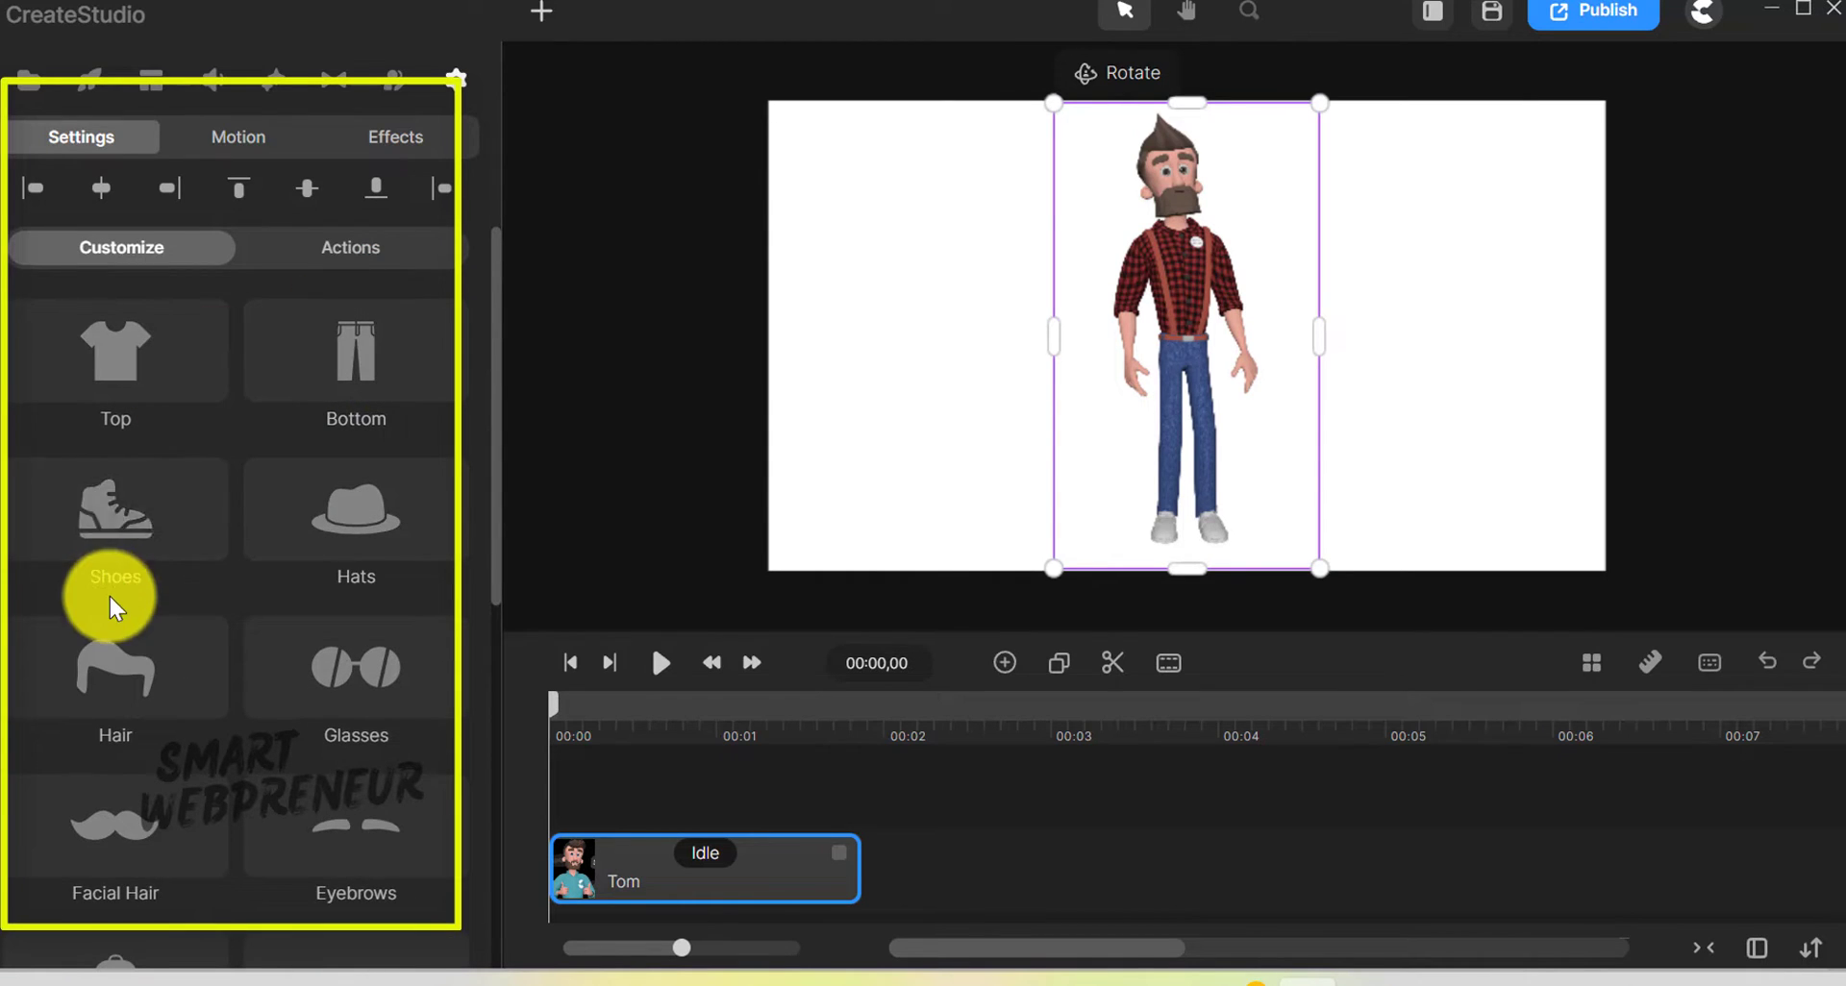
pyautogui.click(118, 368)
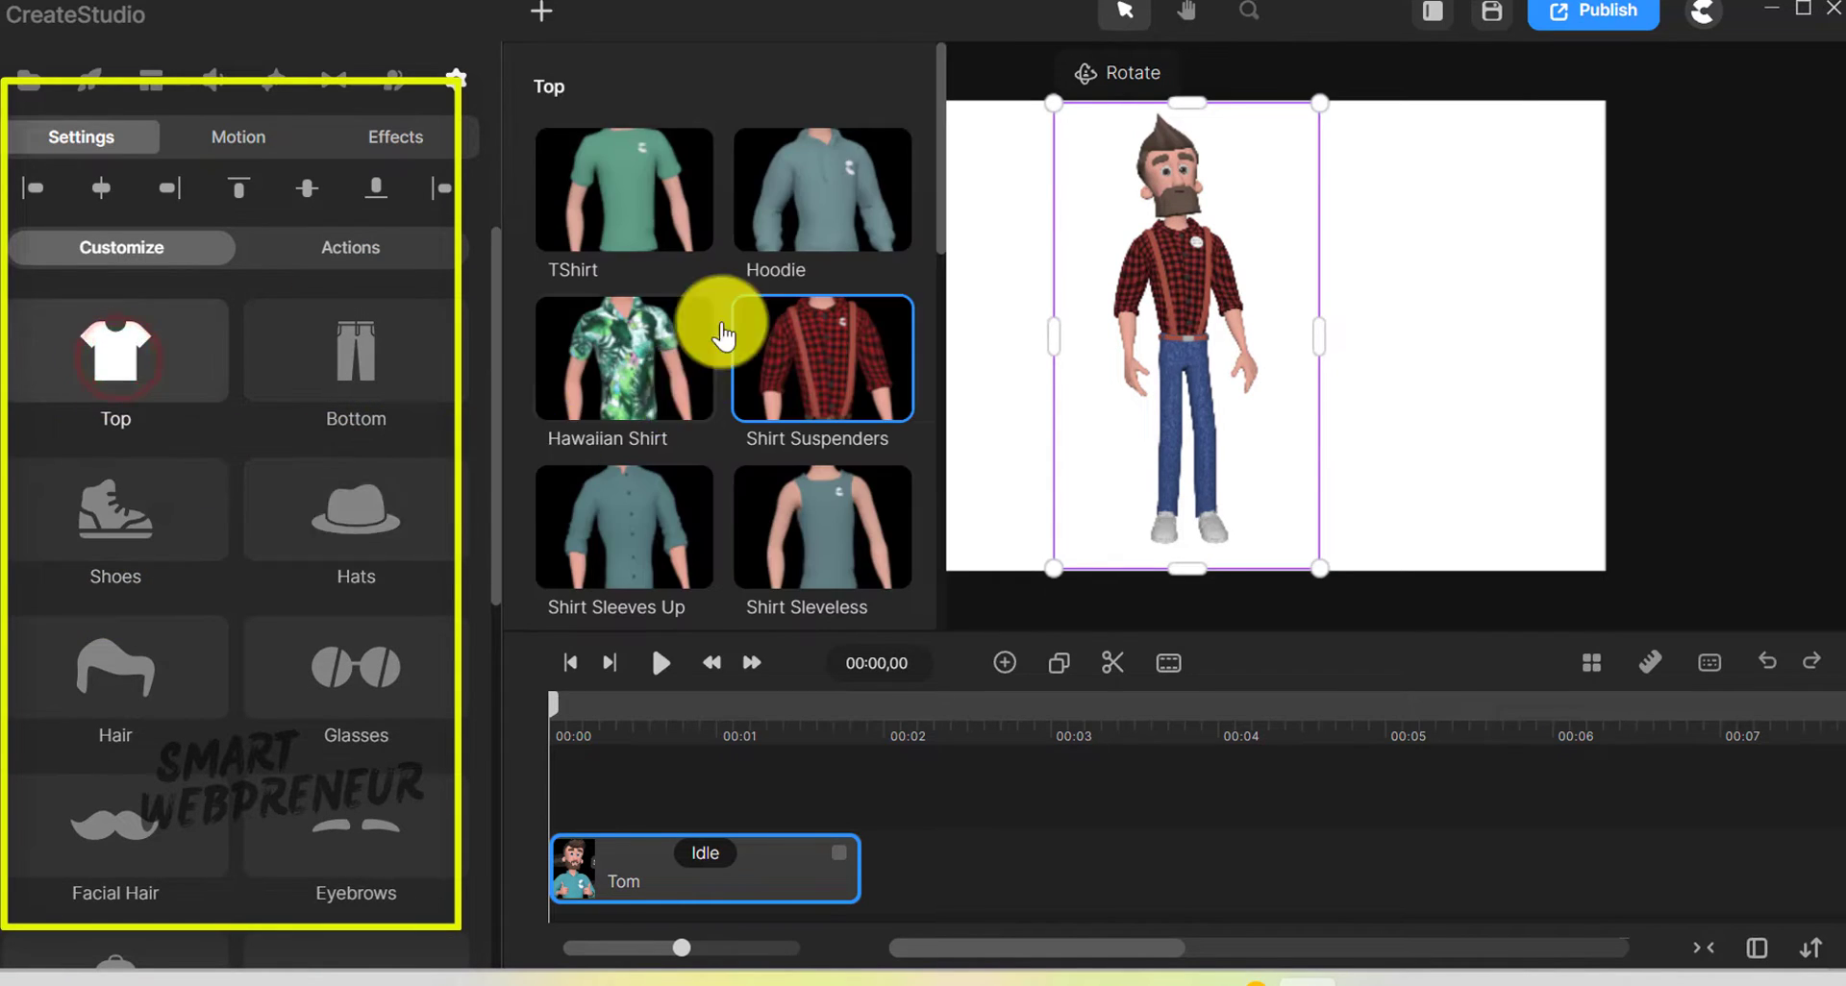
pyautogui.click(572, 379)
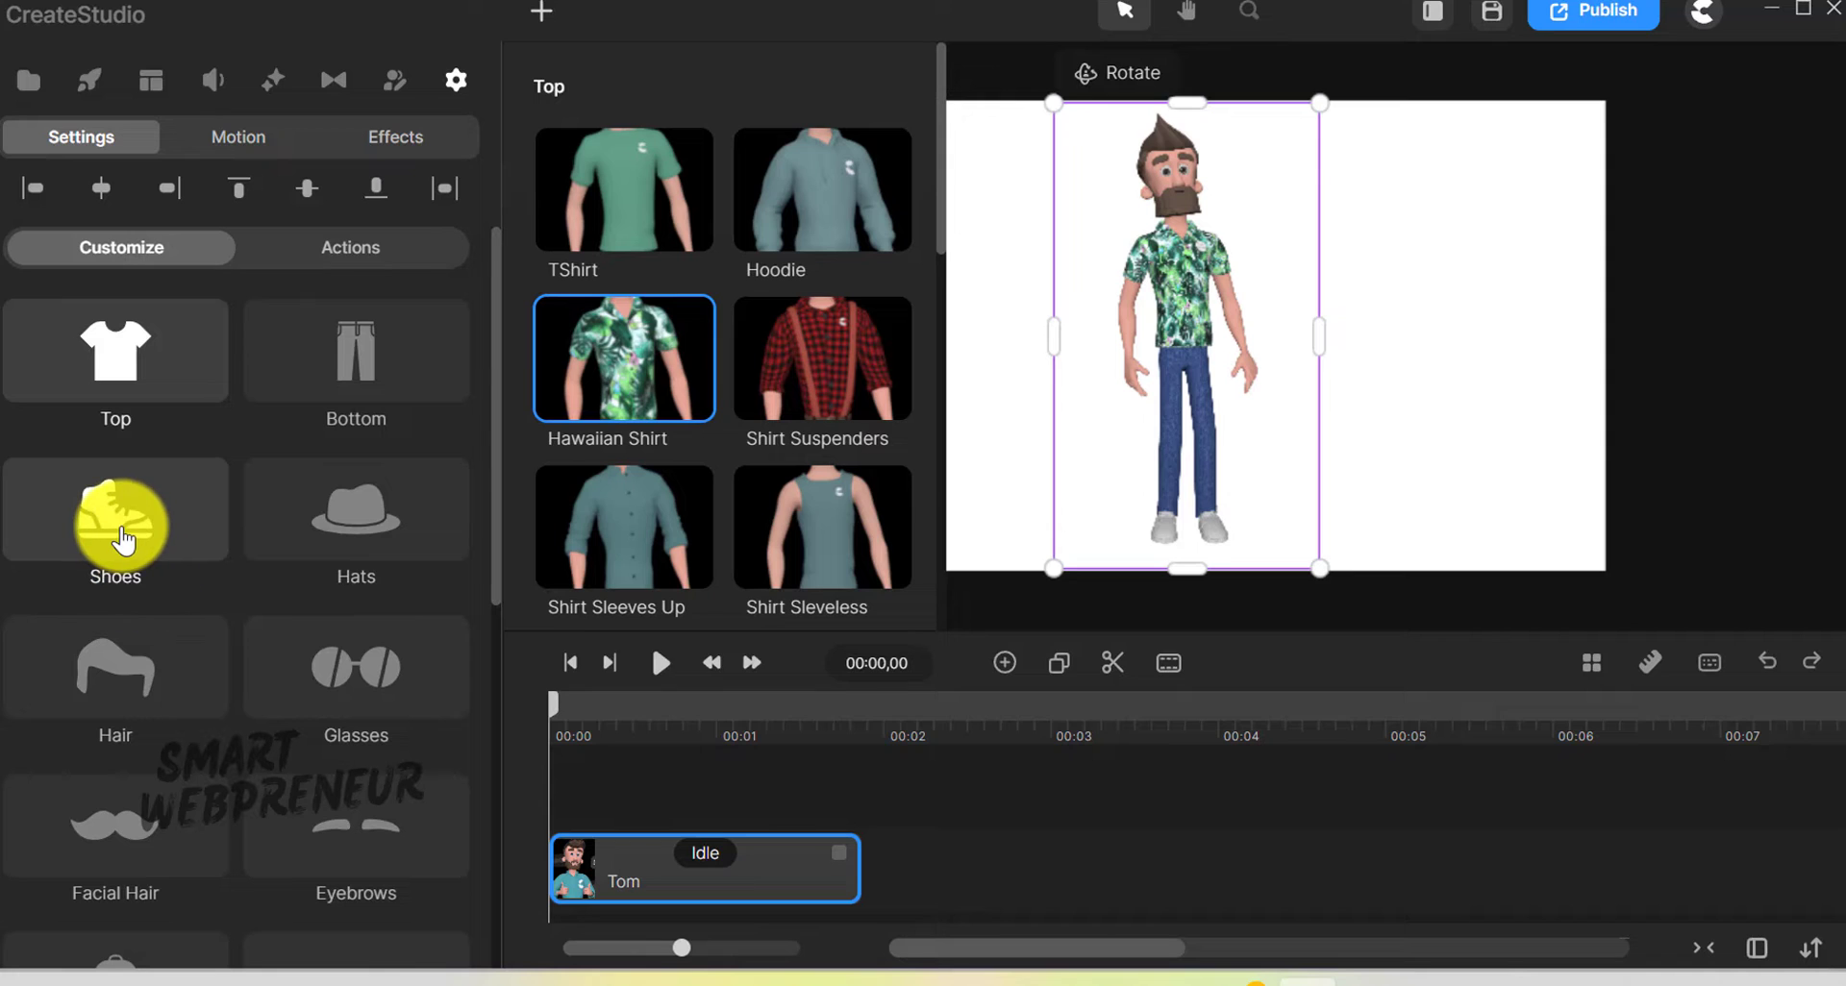
# - Try astronaut boots and sandals on Tom, then settle on Sport Shoes Socks
pyautogui.click(121, 535)
pyautogui.click(847, 384)
pyautogui.scroll(-2, 817, 413)
pyautogui.click(792, 384)
pyautogui.click(845, 242)
pyautogui.scroll(-1, 759, 447)
pyautogui.scroll(-4, 760, 447)
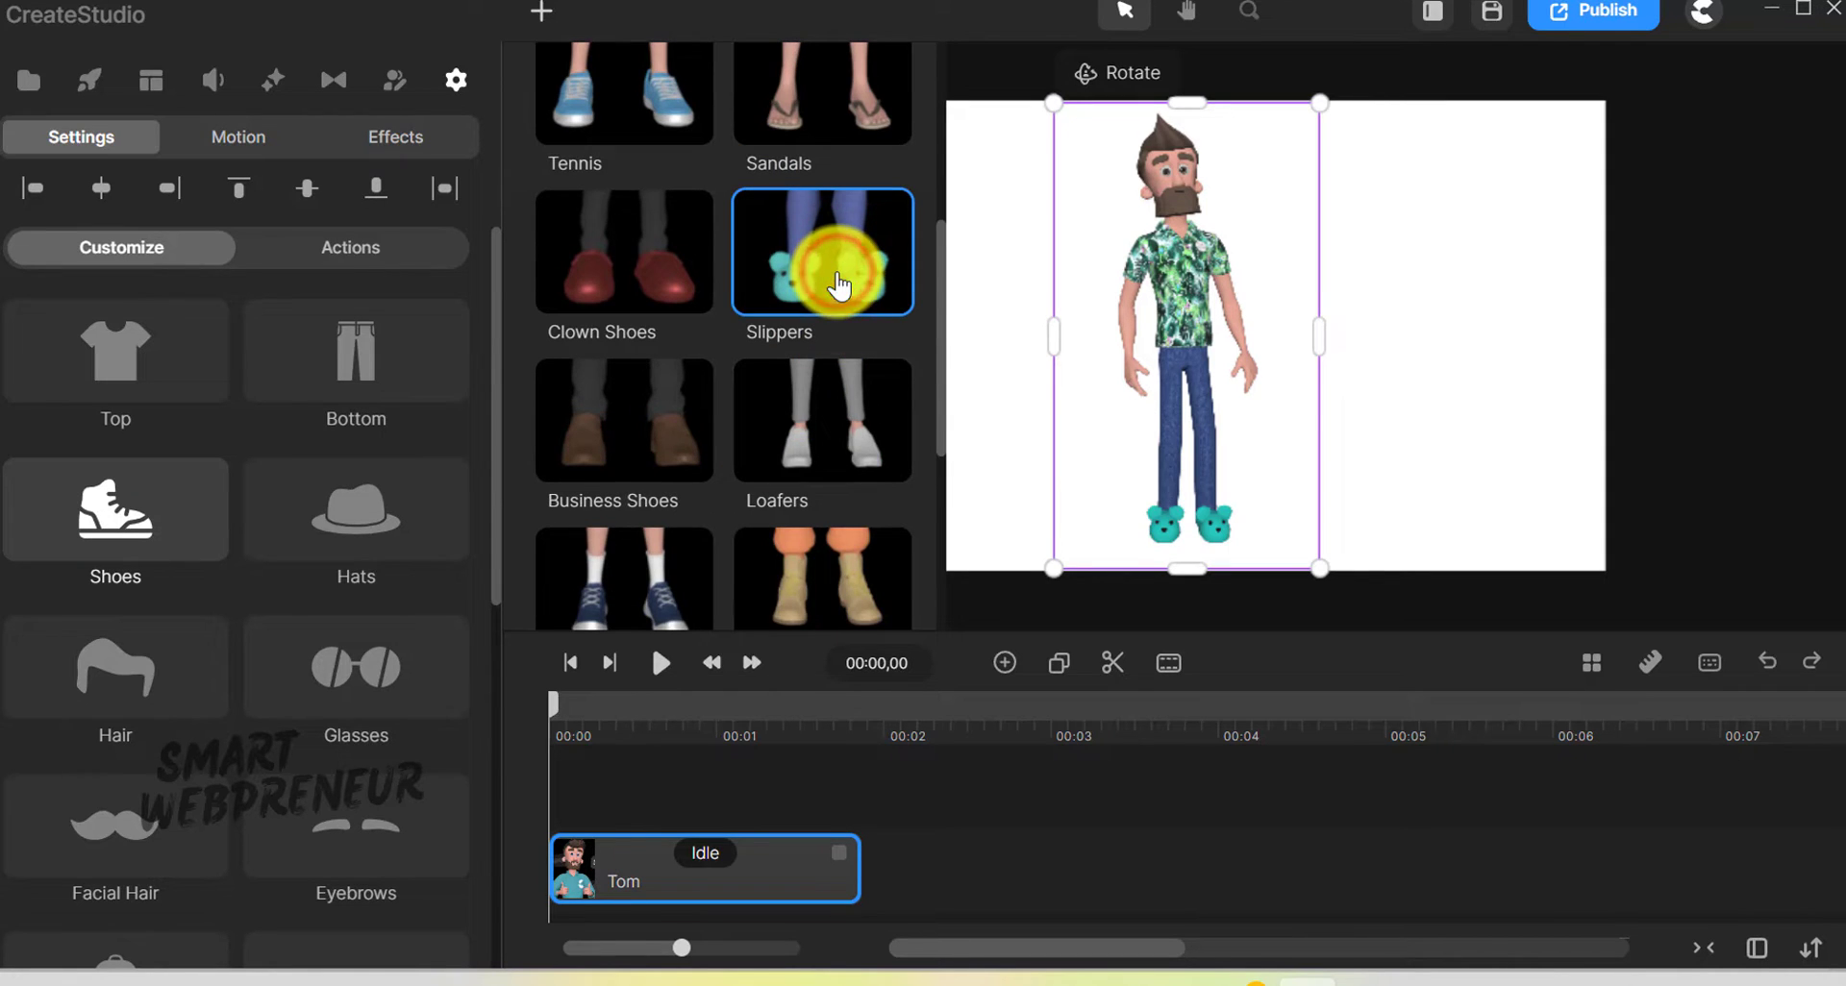
pyautogui.scroll(-2, 740, 461)
pyautogui.click(652, 471)
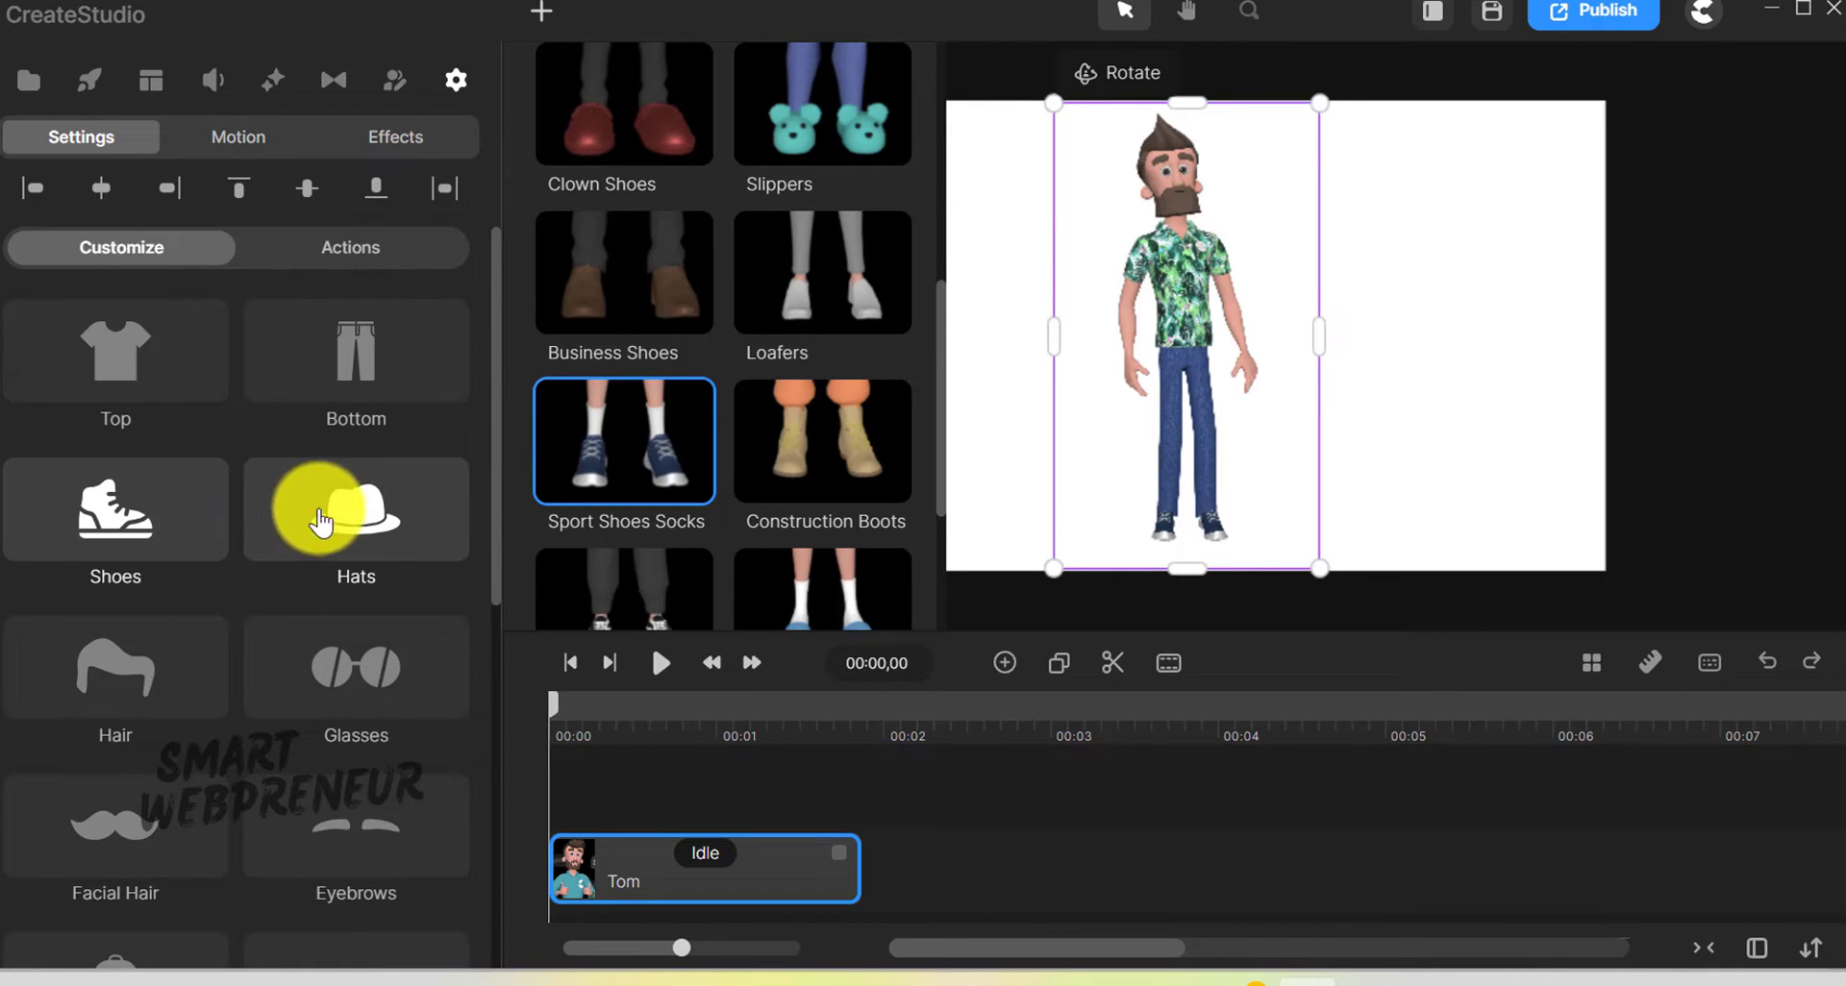
# - Briefly view and close the image replacement options
pyautogui.scroll(-6, 371, 538)
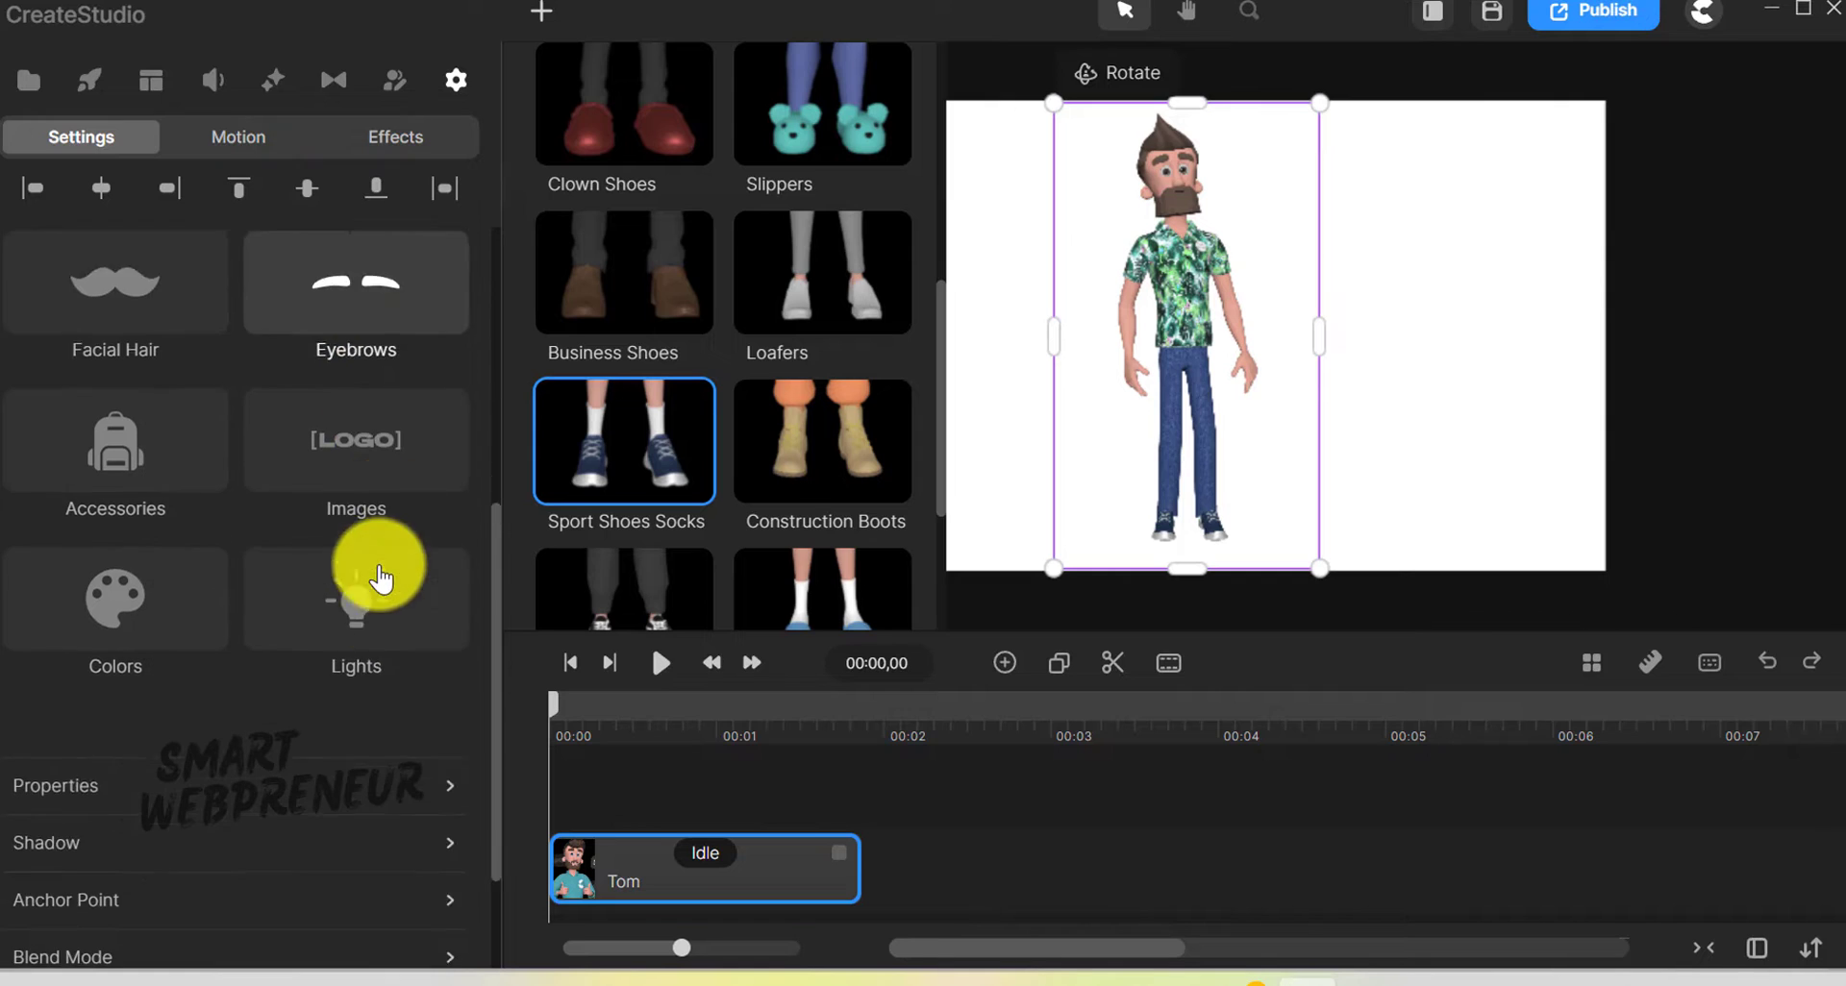
pyautogui.click(385, 411)
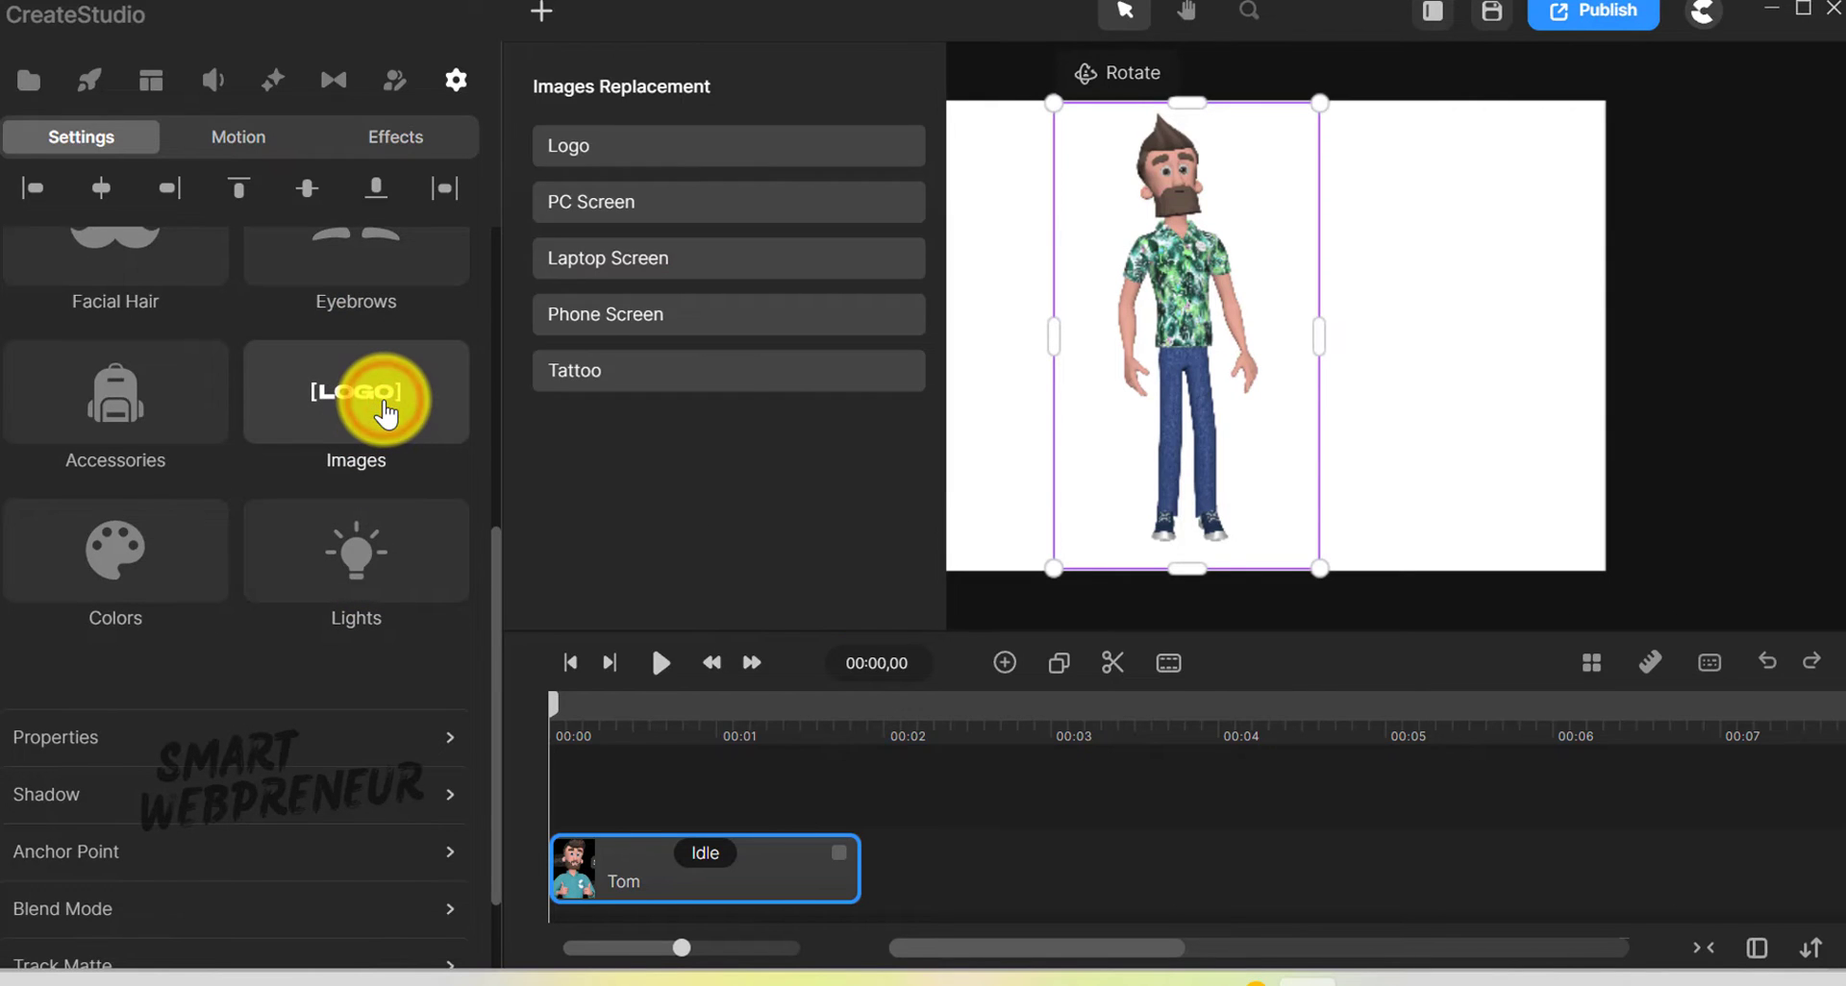
pyautogui.click(445, 371)
pyautogui.scroll(3, 329, 597)
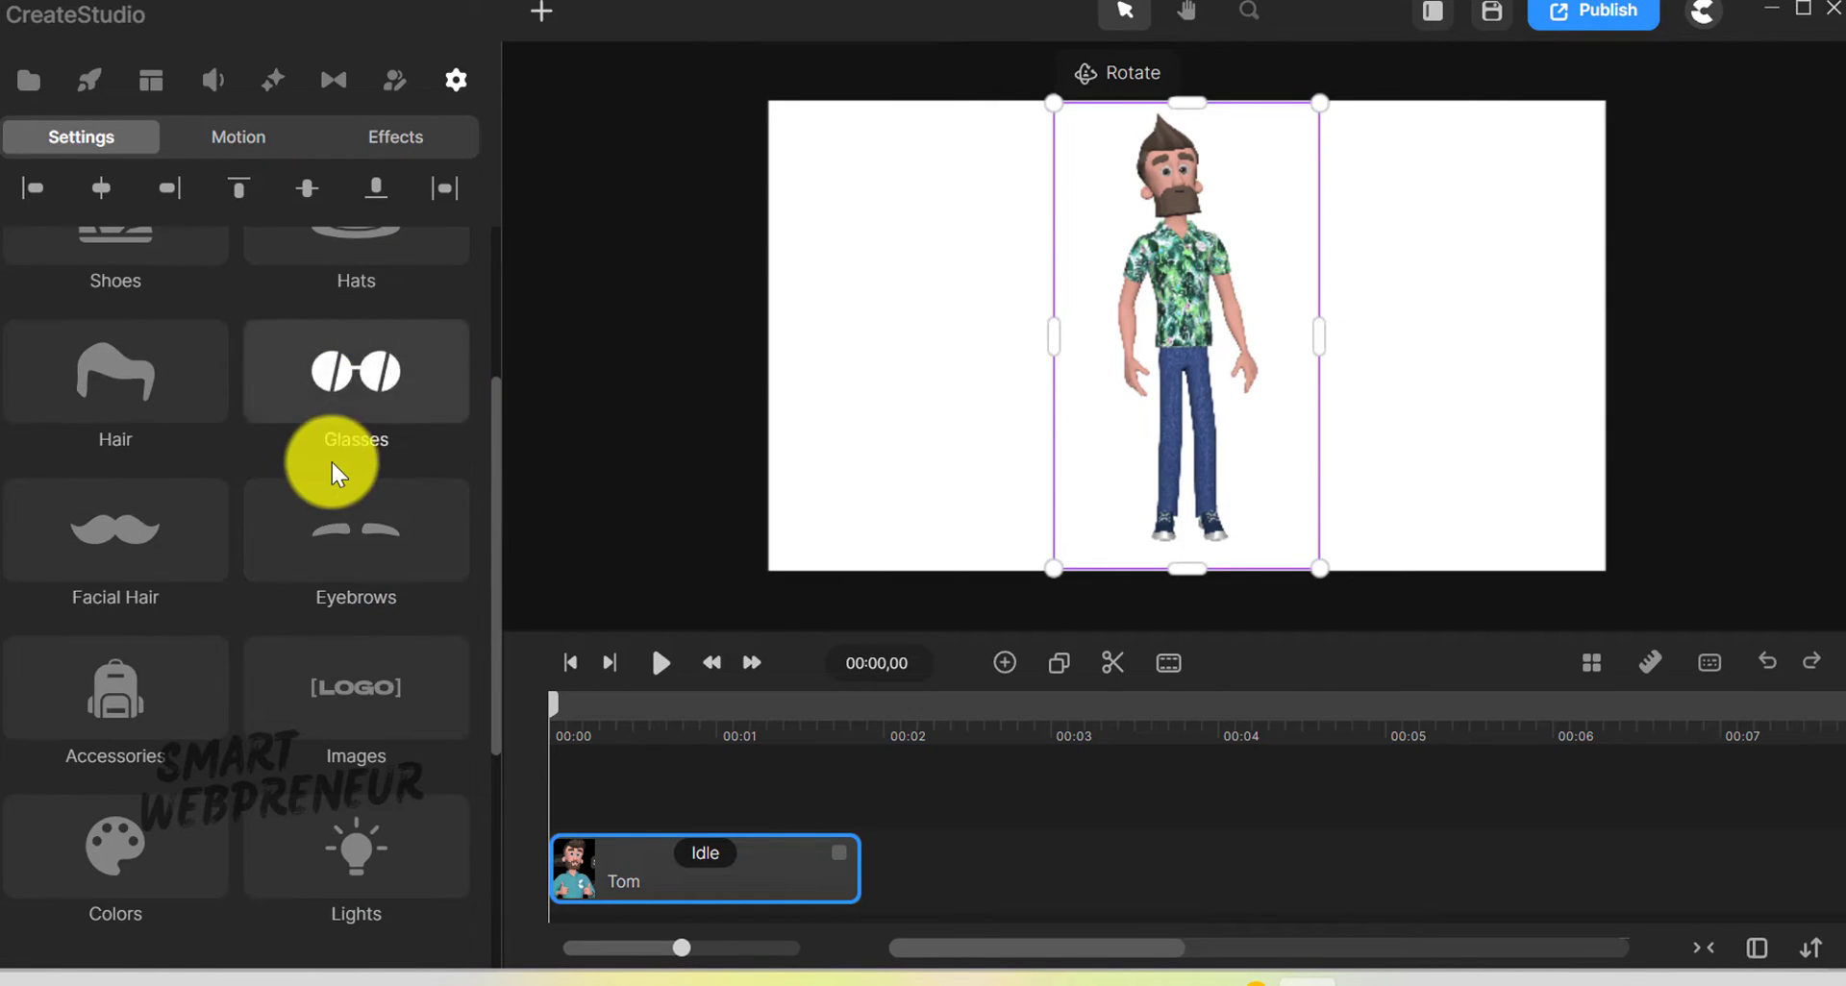
# - Try the Bucket, Cap and Party hats on Tom, then set the hat to None
pyautogui.scroll(2, 336, 471)
pyautogui.click(348, 350)
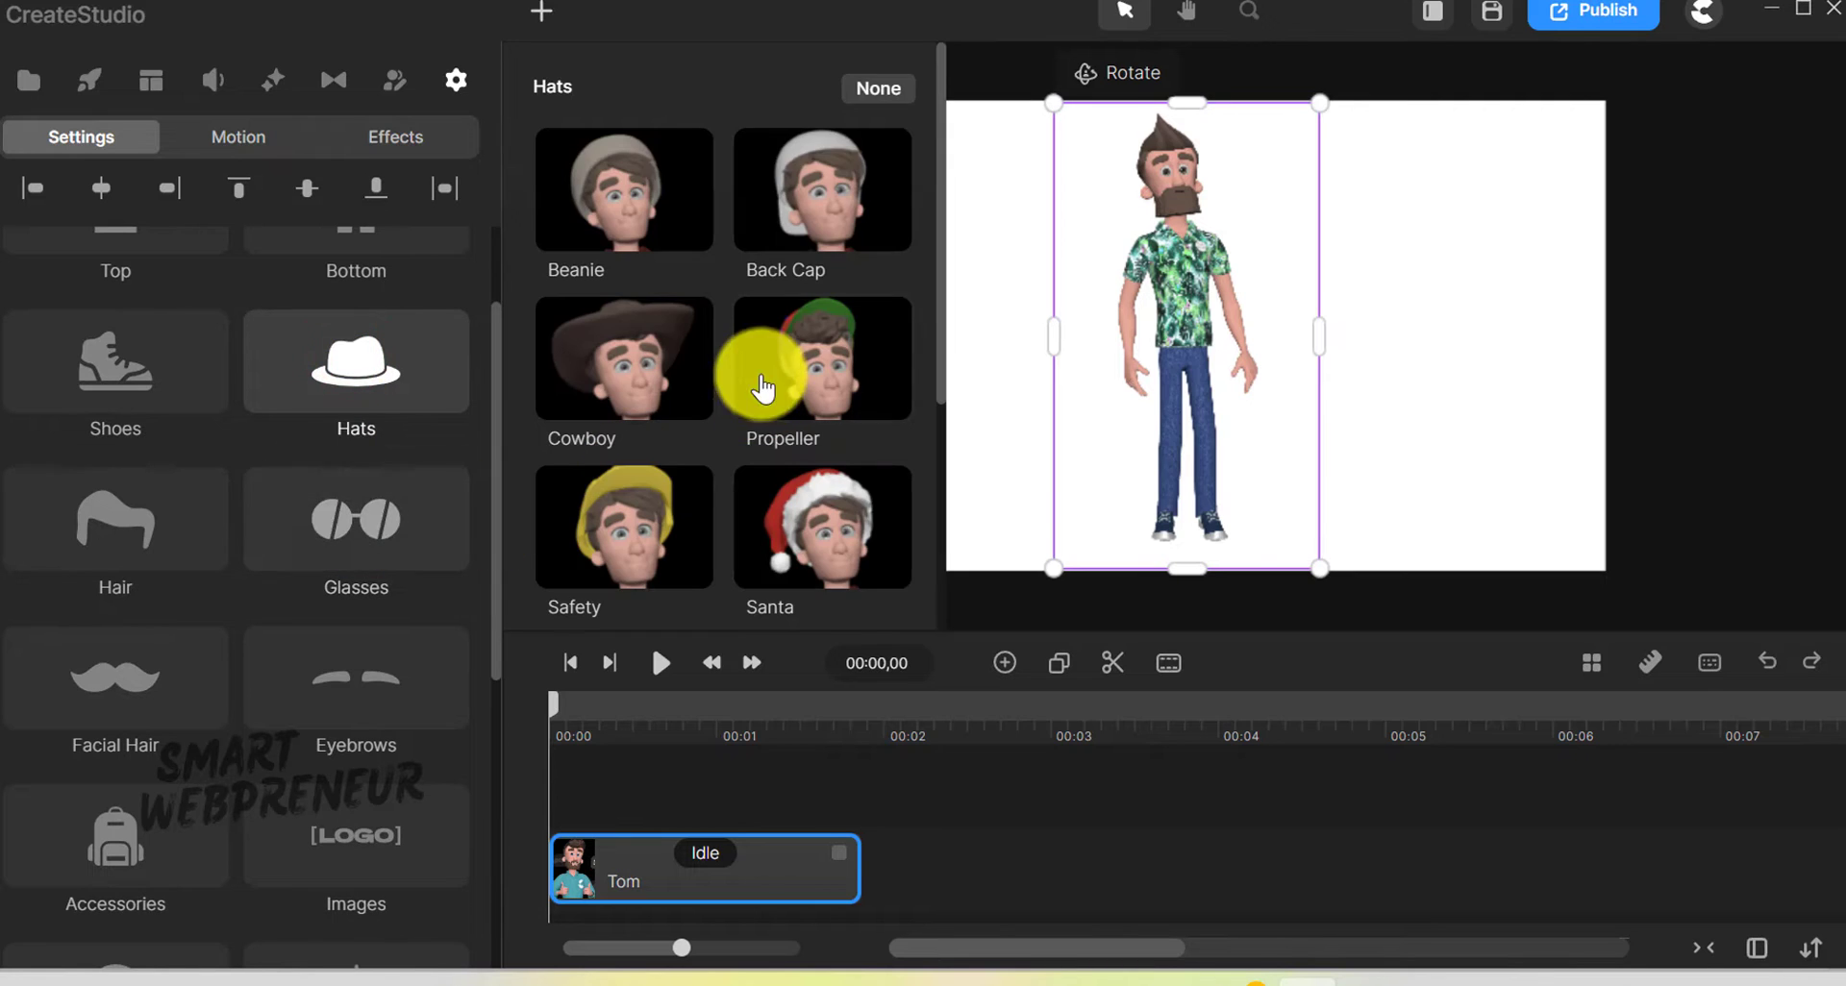
pyautogui.scroll(-4, 779, 394)
pyautogui.click(650, 336)
pyautogui.click(625, 341)
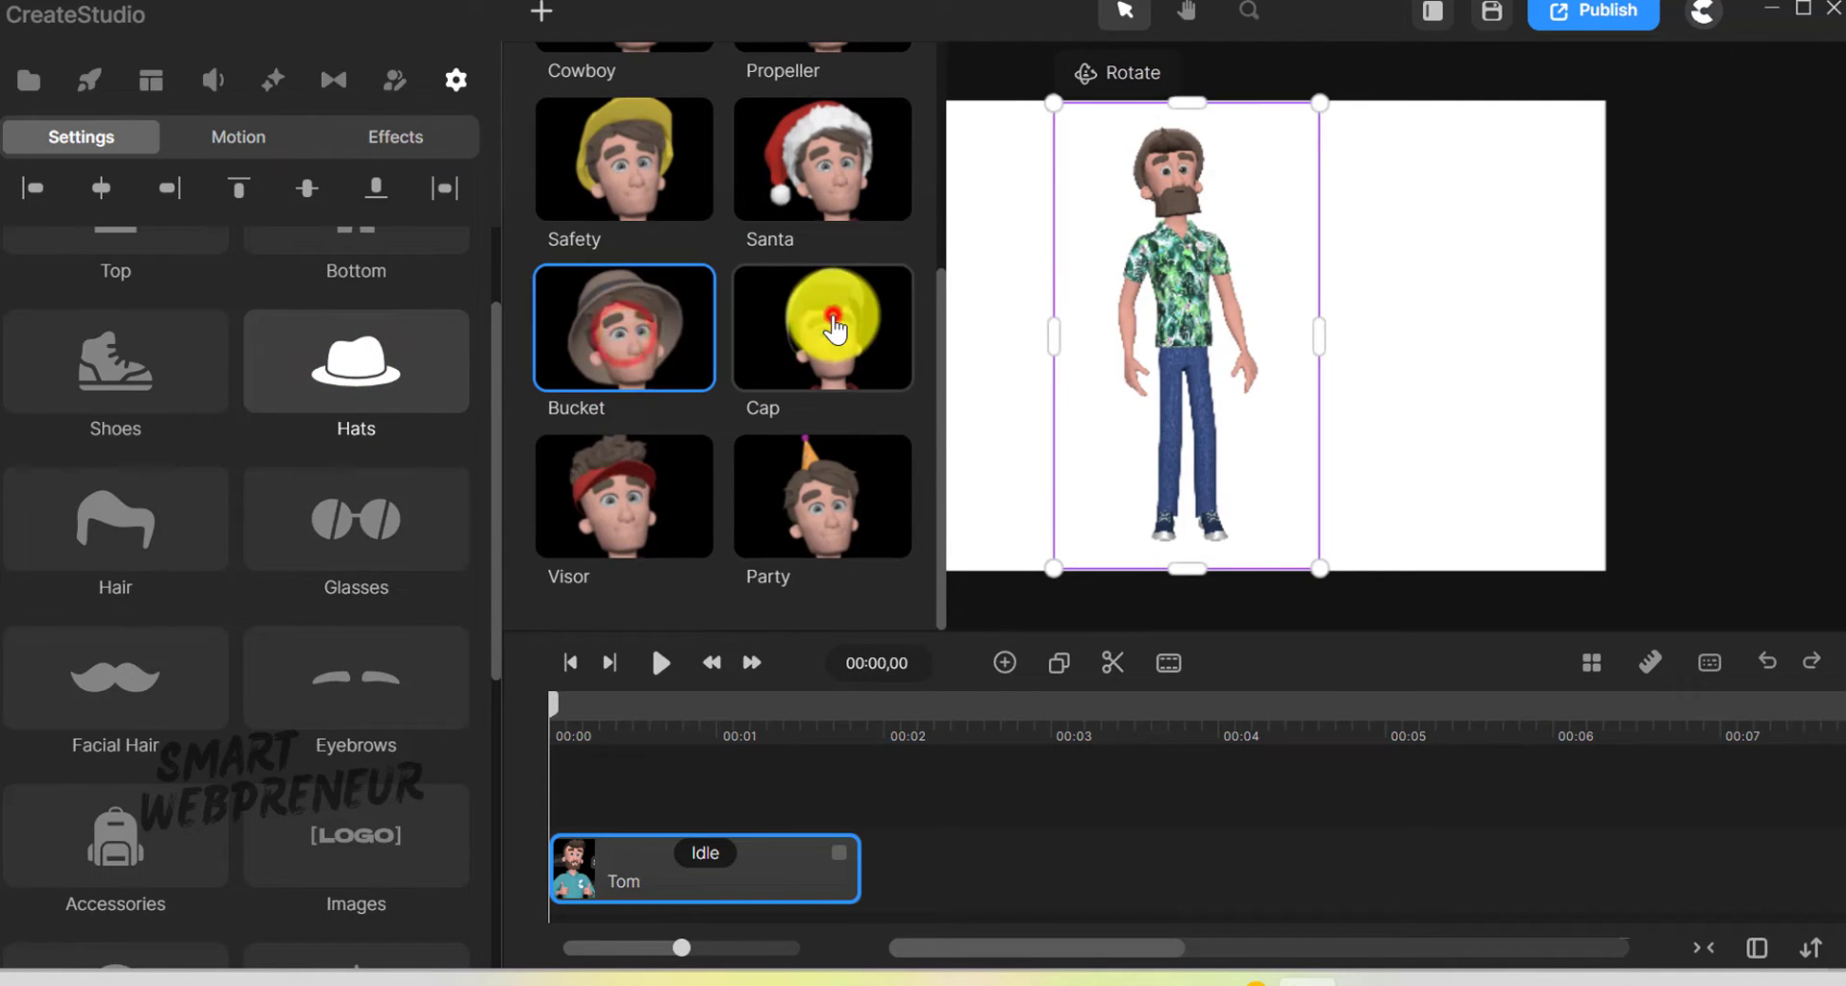
pyautogui.click(834, 330)
pyautogui.click(823, 497)
pyautogui.scroll(4, 823, 385)
# - Give Tom Retro glasses, then swap them for the red-blue 3D glasses
pyautogui.click(875, 88)
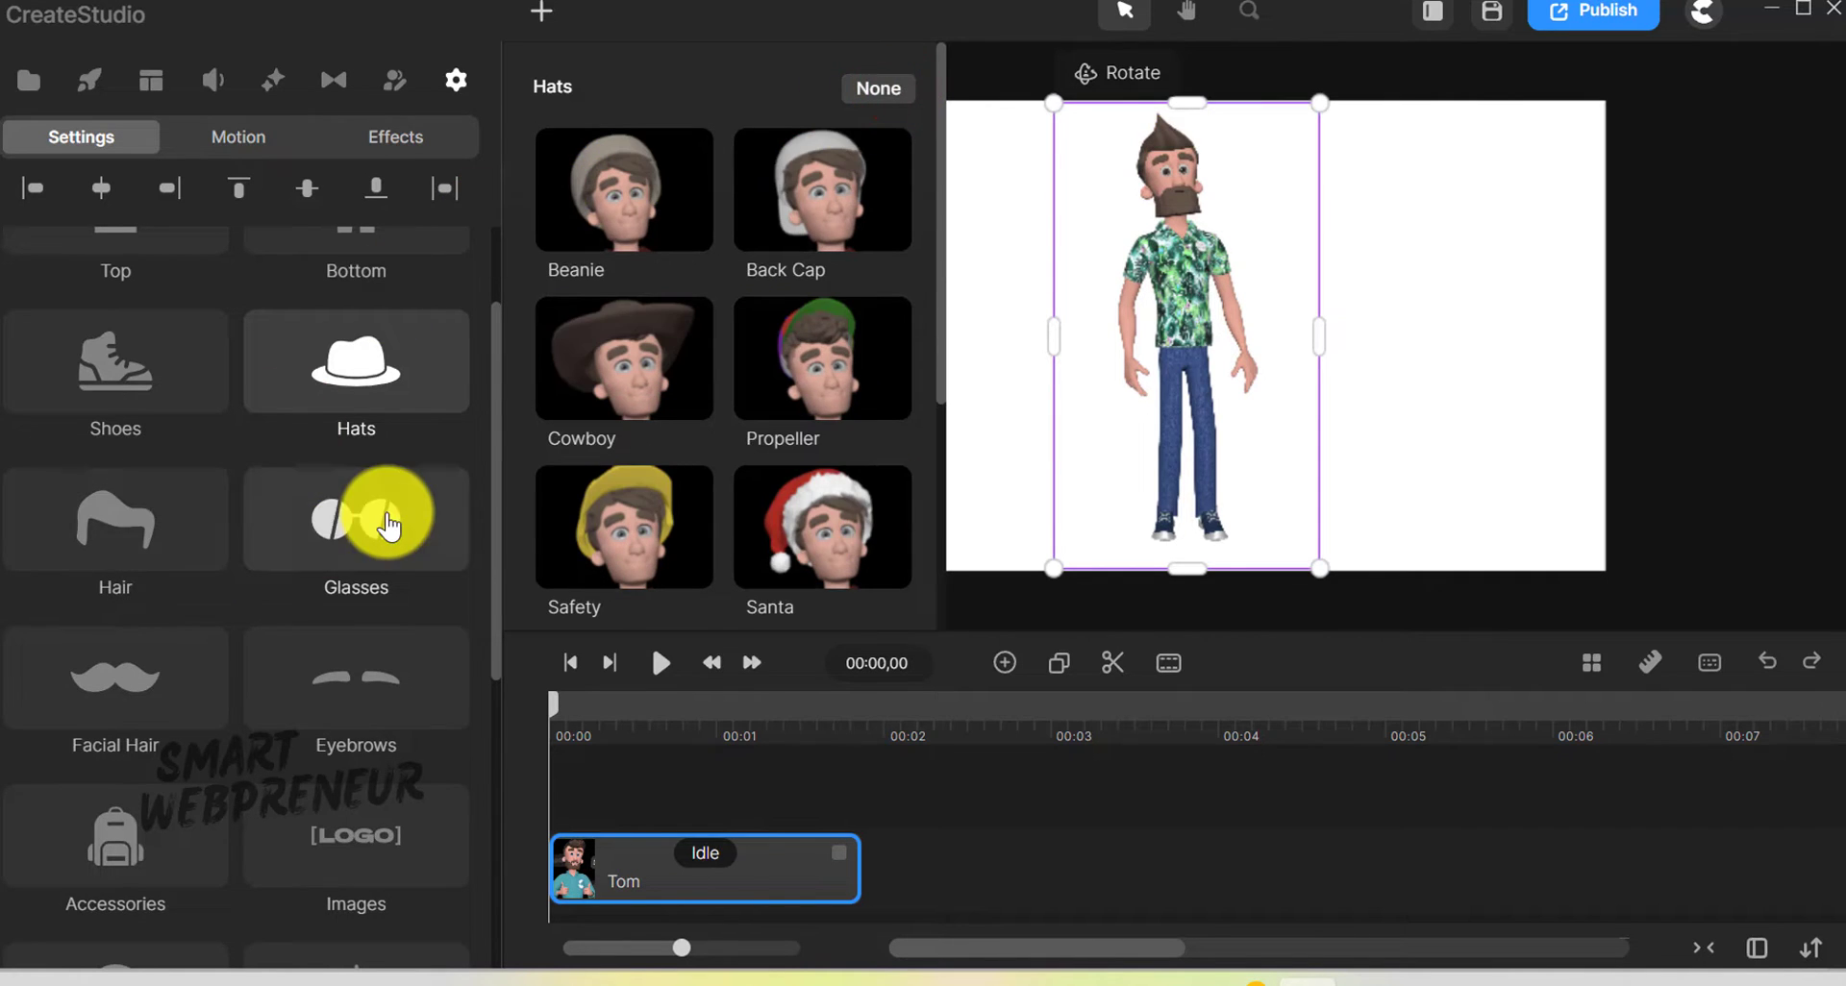
pyautogui.click(388, 524)
pyautogui.click(629, 352)
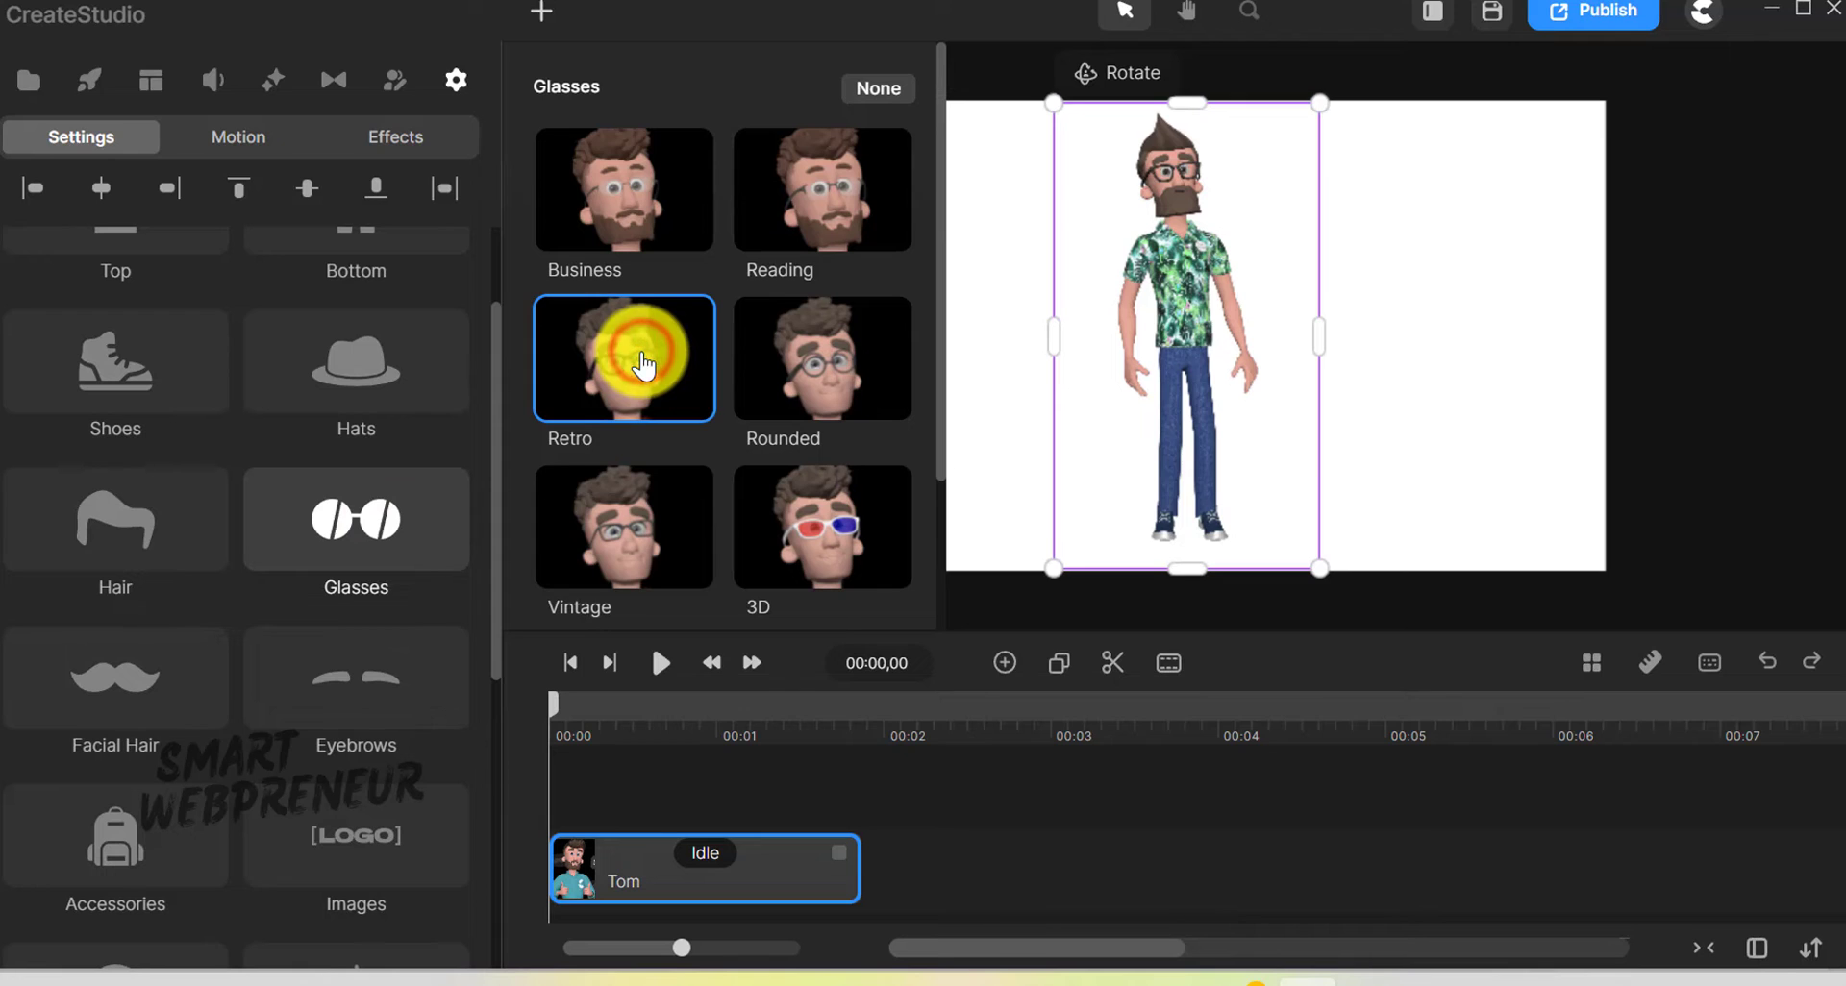
pyautogui.click(812, 541)
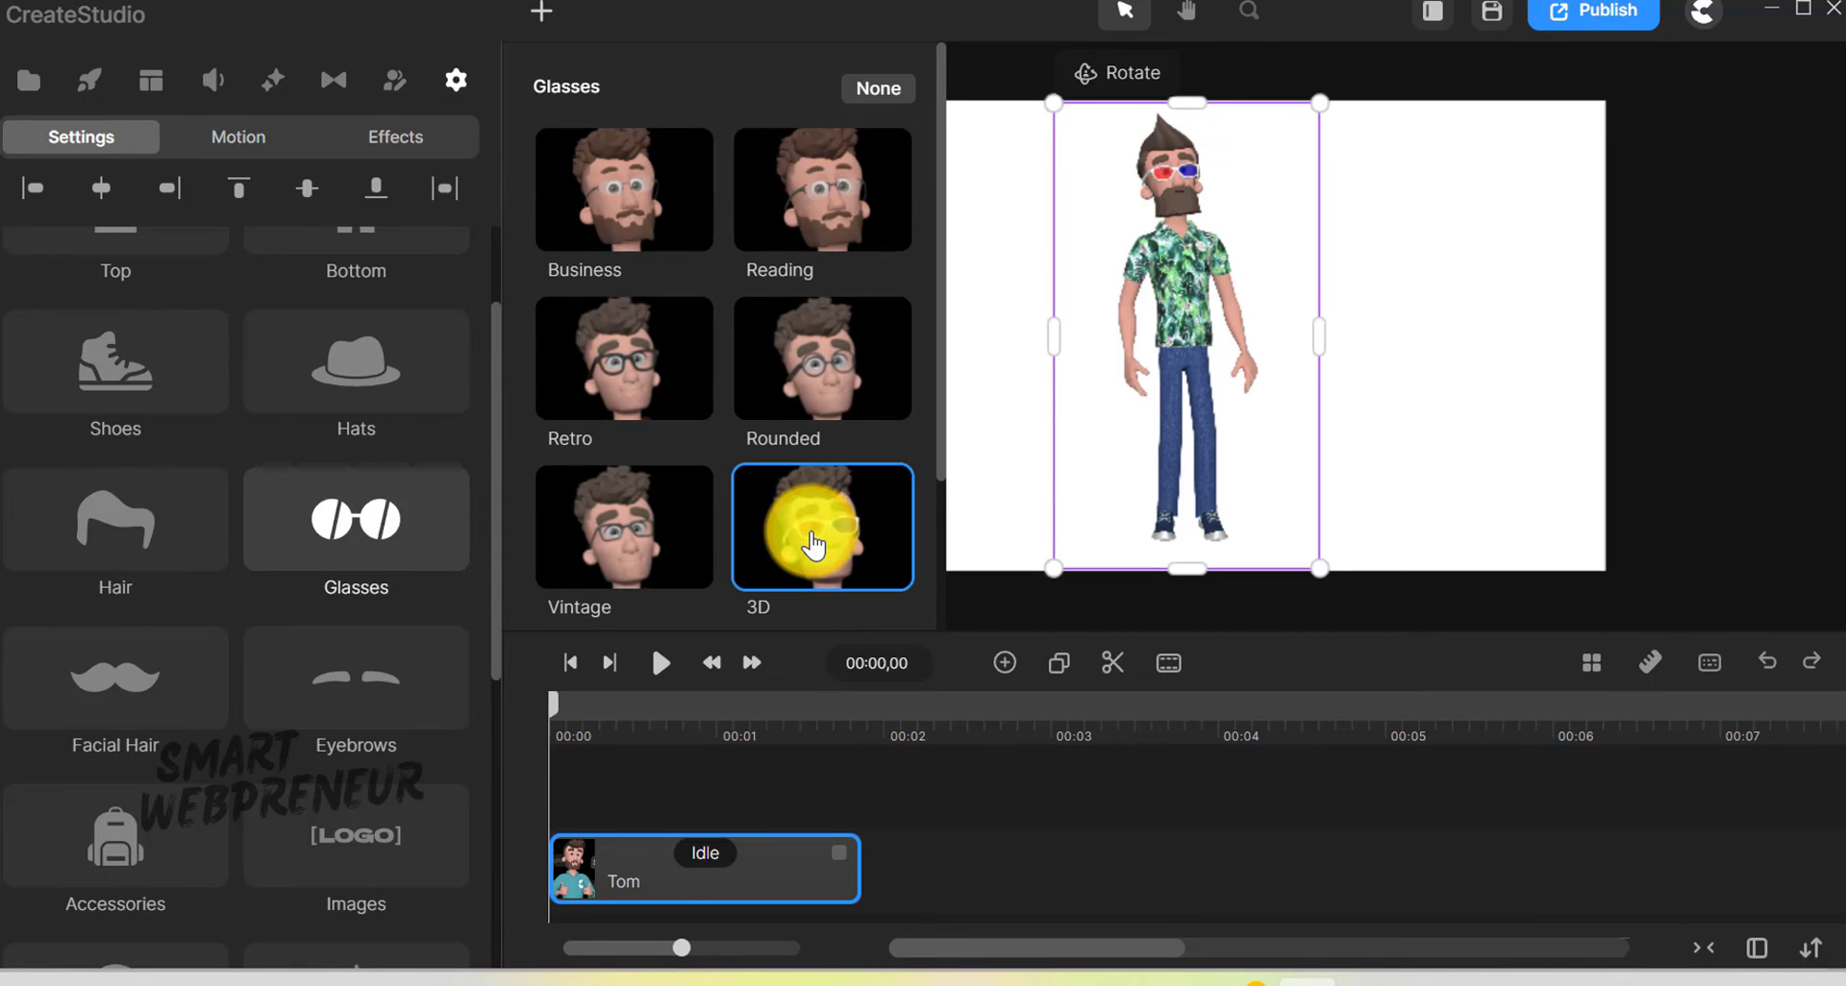
pyautogui.scroll(-2, 391, 499)
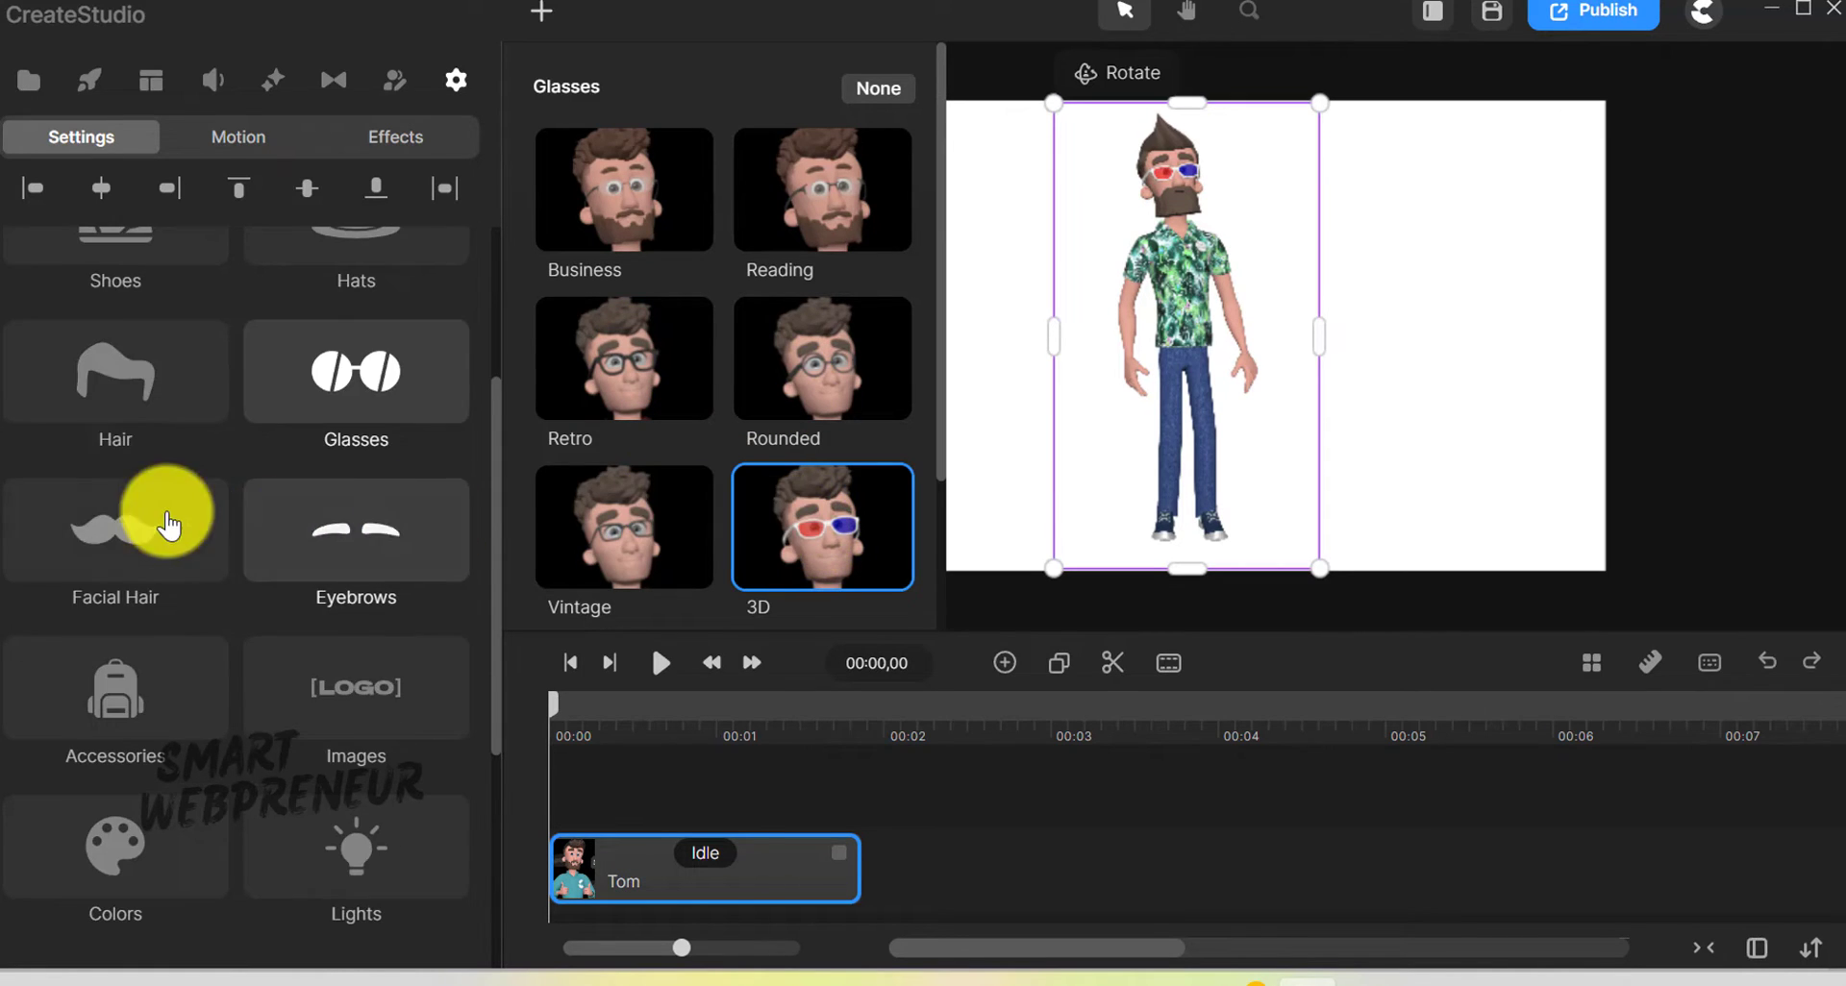
# - Try the Sidecut hairstyle on Tom, then switch his hair to Dreadlock
pyautogui.click(122, 389)
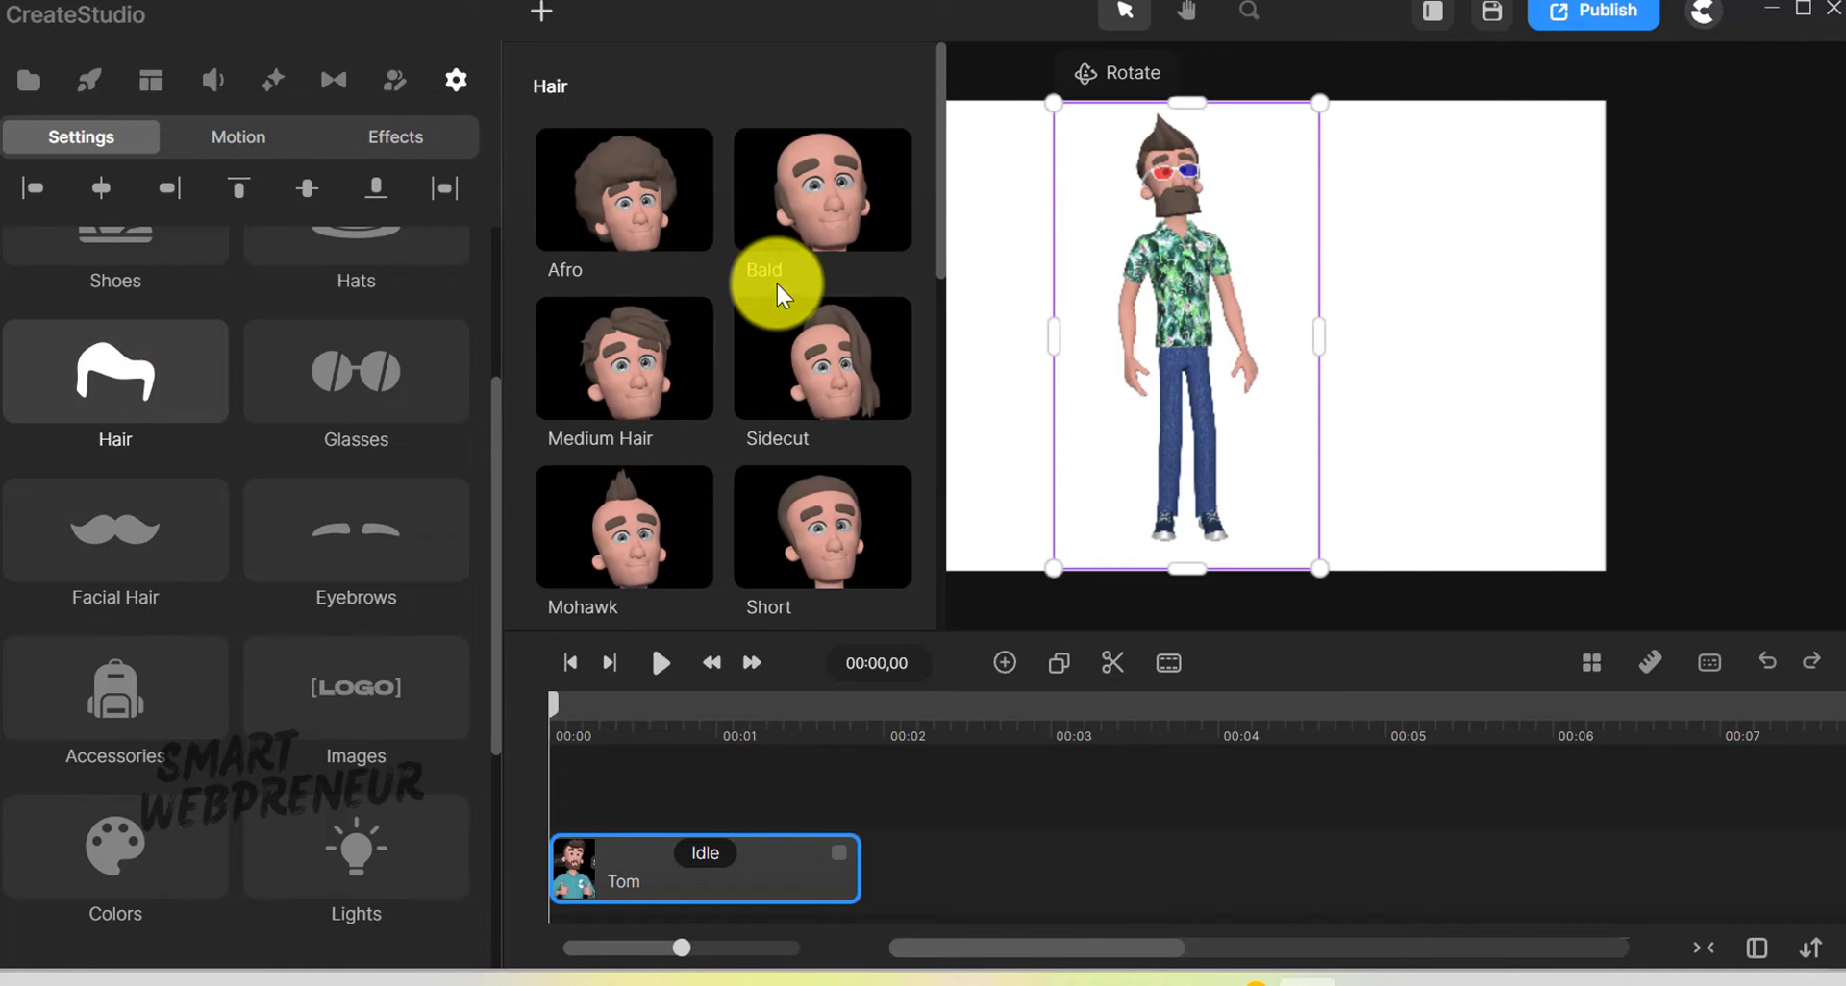
pyautogui.click(816, 380)
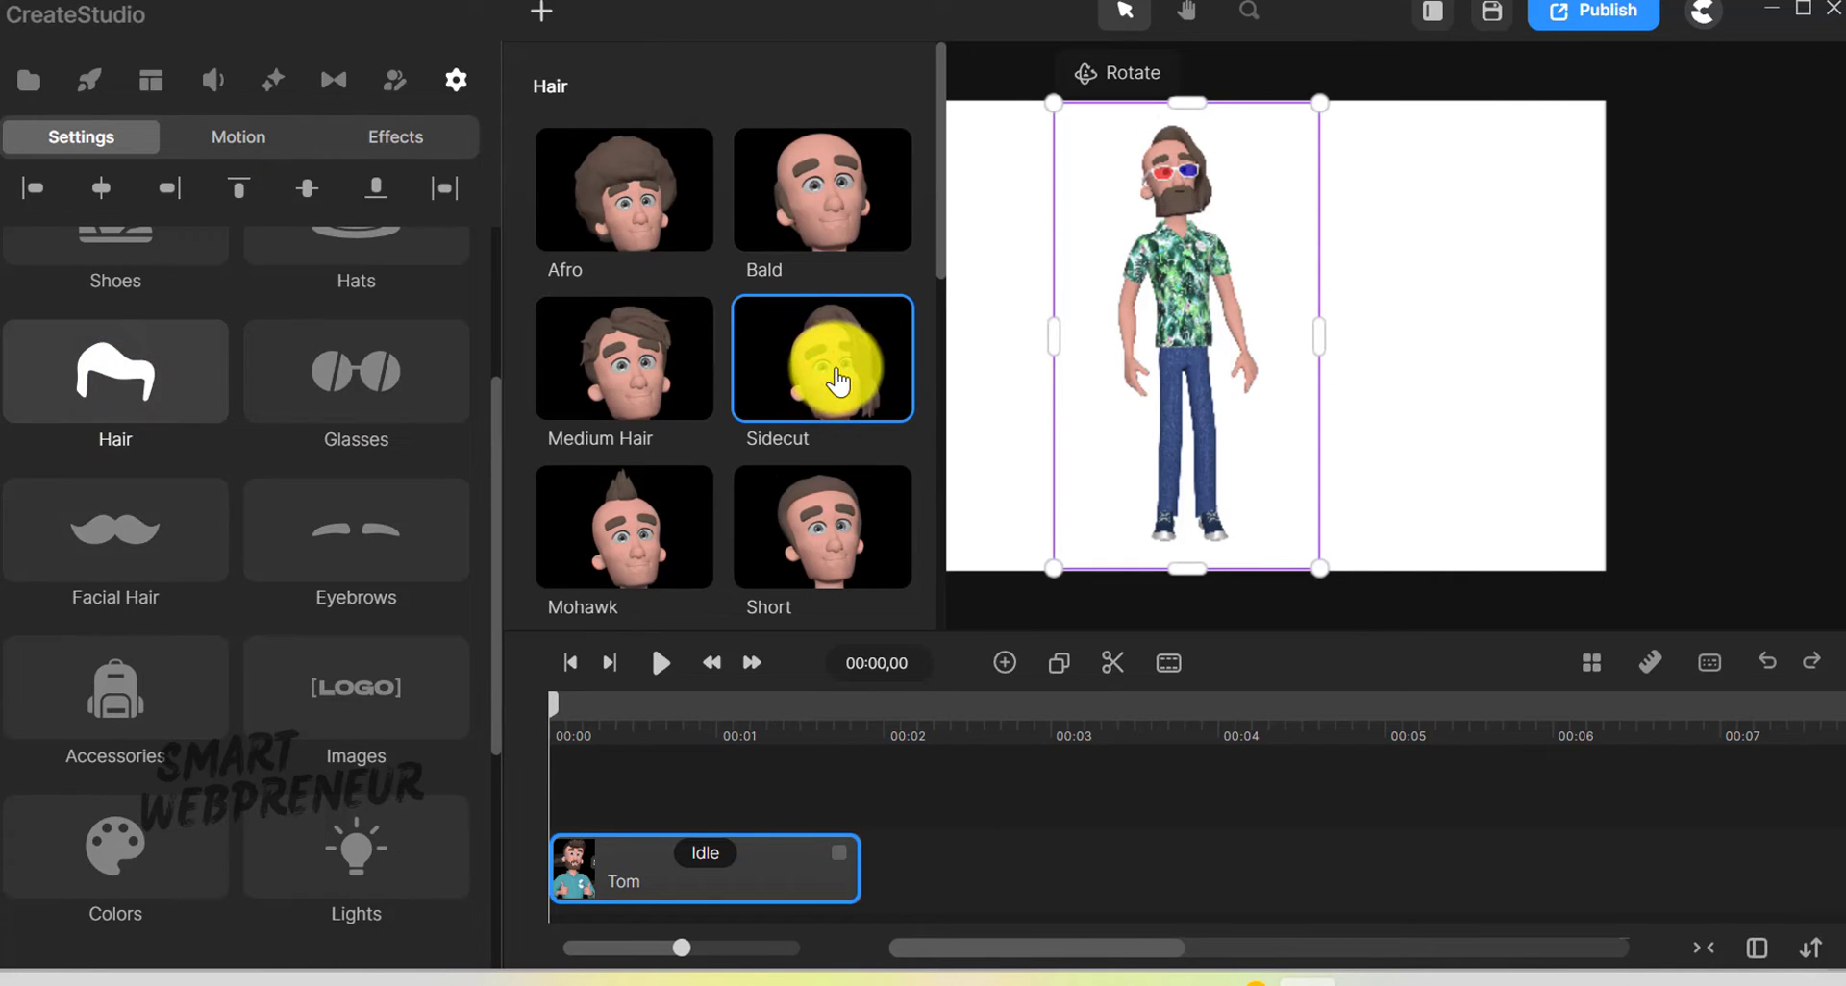
pyautogui.scroll(-3, 836, 375)
pyautogui.scroll(-2, 631, 426)
pyautogui.click(808, 426)
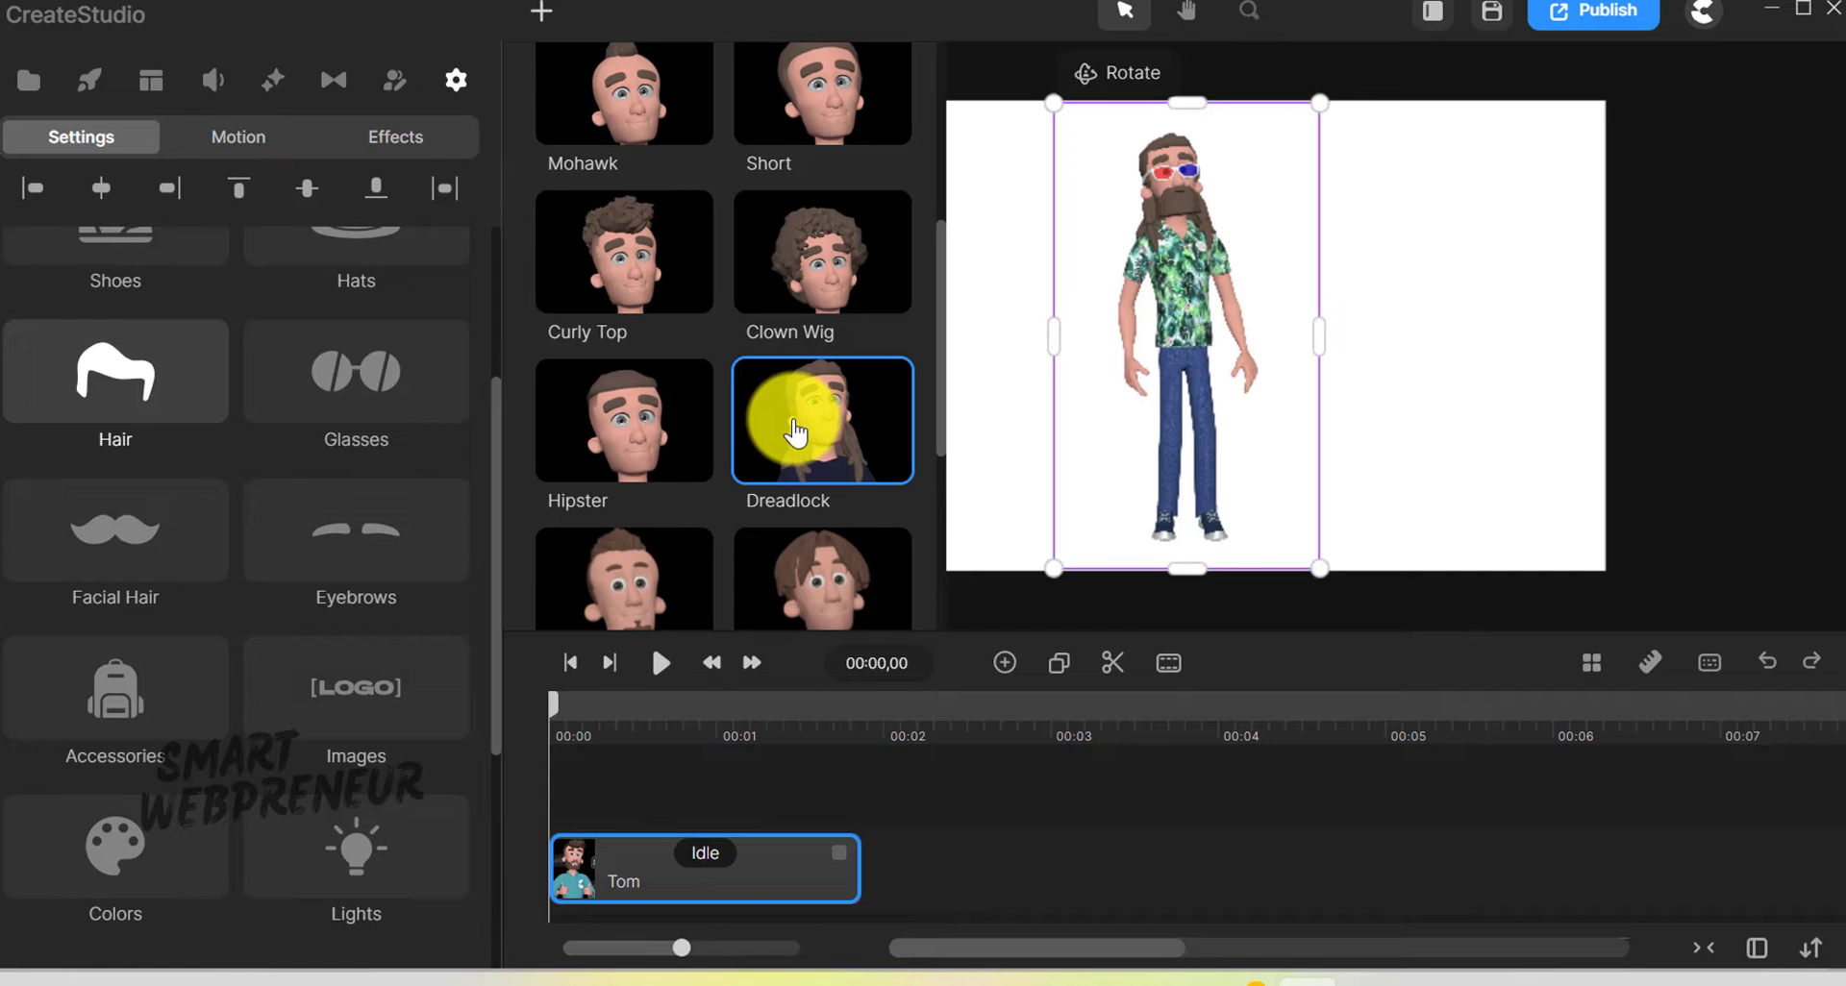
pyautogui.scroll(-3, 721, 420)
pyautogui.scroll(-3, 391, 651)
pyautogui.scroll(-1, 154, 609)
# - Darken Tom's skin colour to a greyish 68605e
pyautogui.click(125, 444)
pyautogui.click(880, 158)
pyautogui.moveTo(1021, 123)
pyautogui.mouseDown()
pyautogui.moveTo(952, 267)
pyautogui.moveTo(950, 231)
pyautogui.mouseUp()
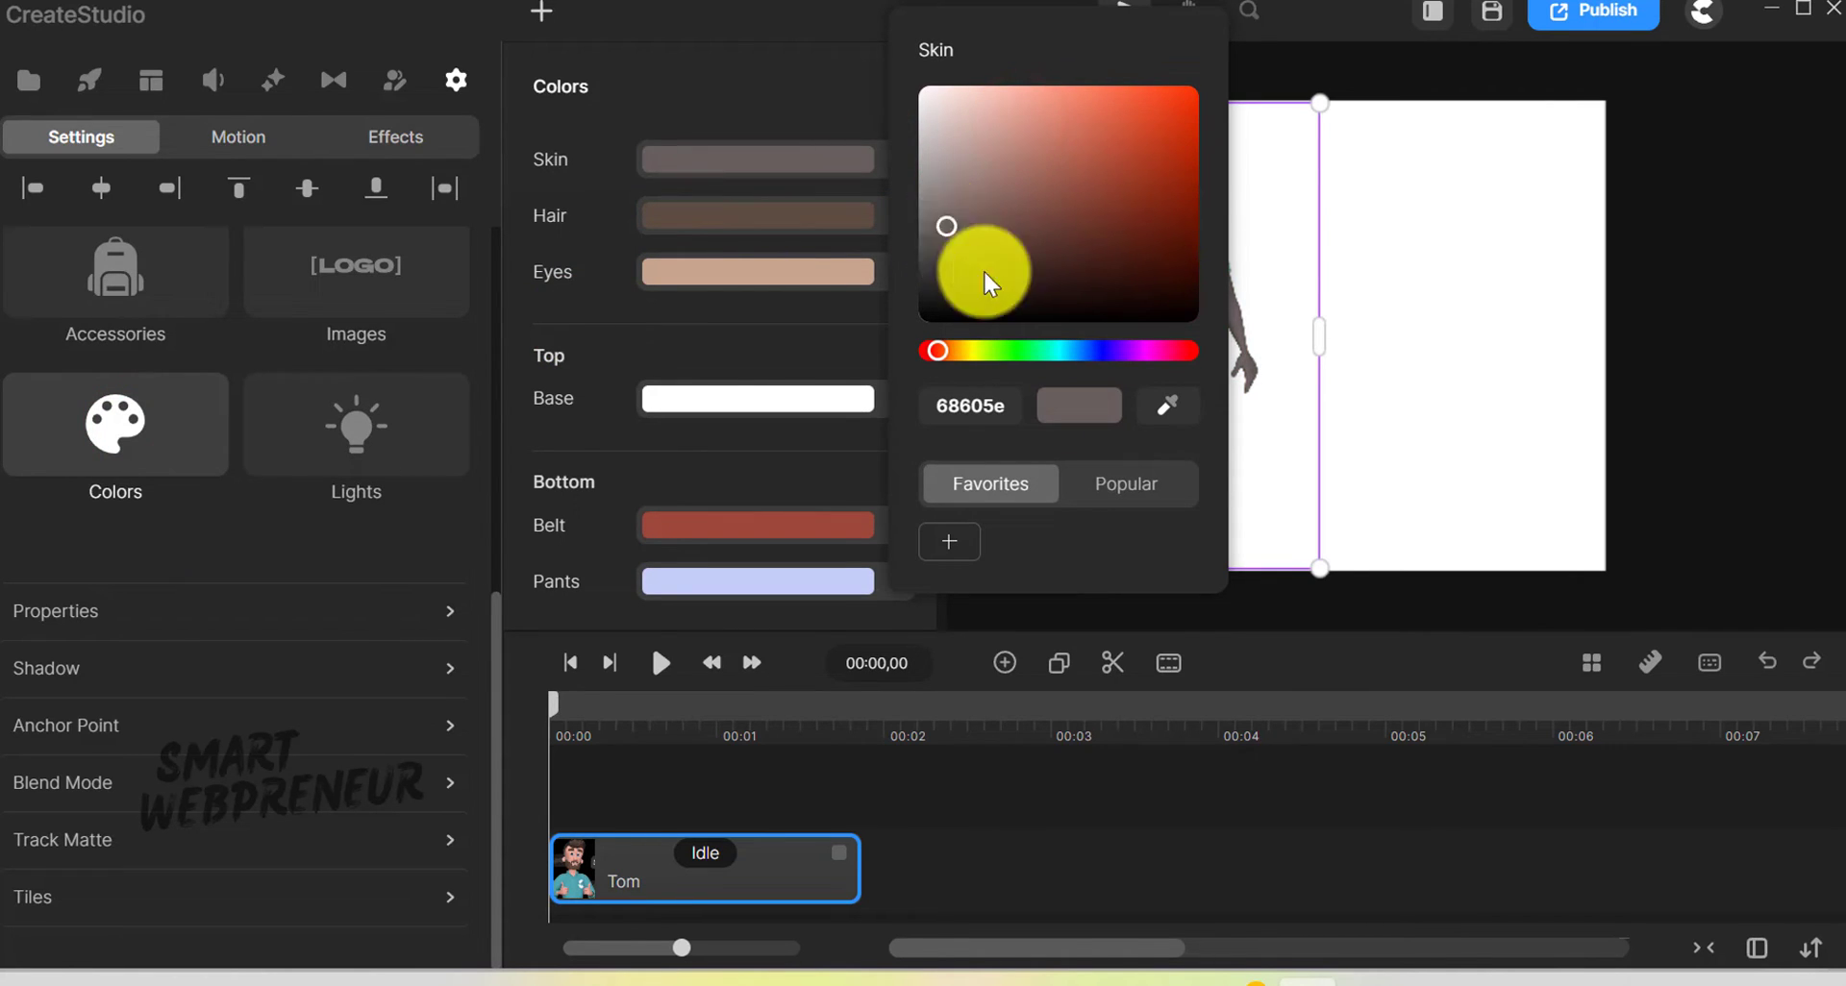
pyautogui.click(1432, 358)
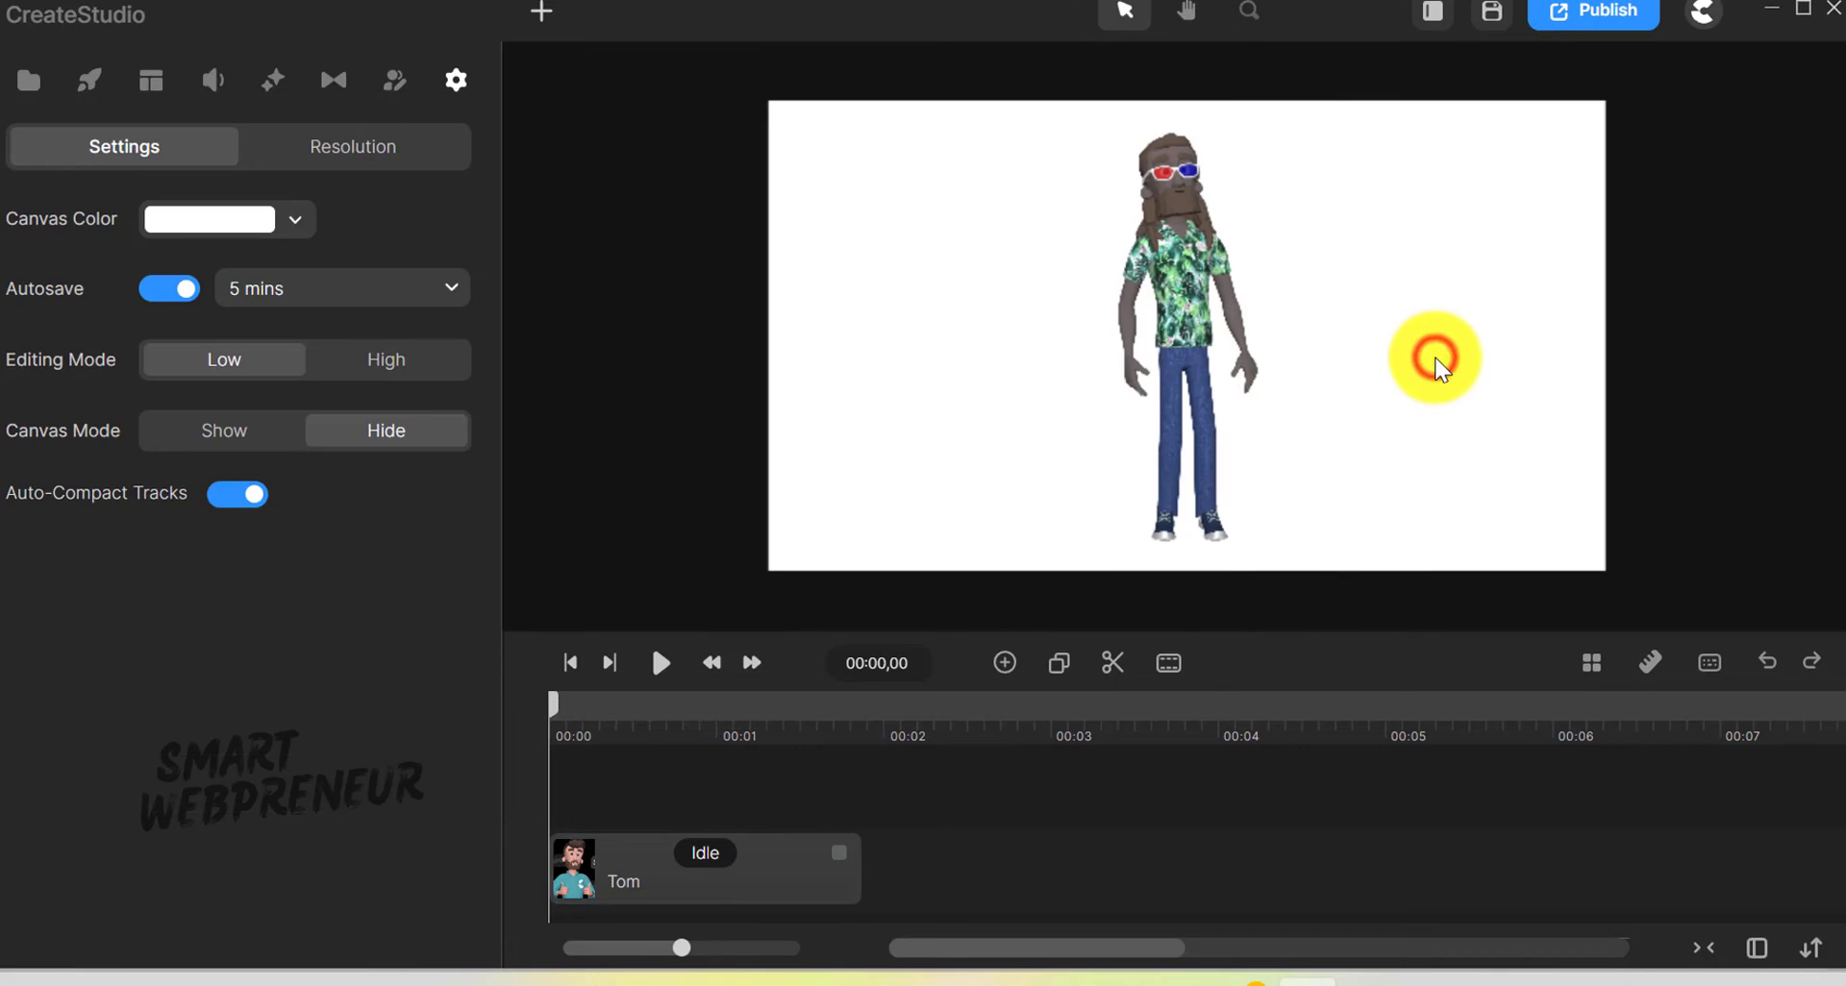
# - Reselect Tom and lighten his skin colour to a59490
pyautogui.click(1163, 351)
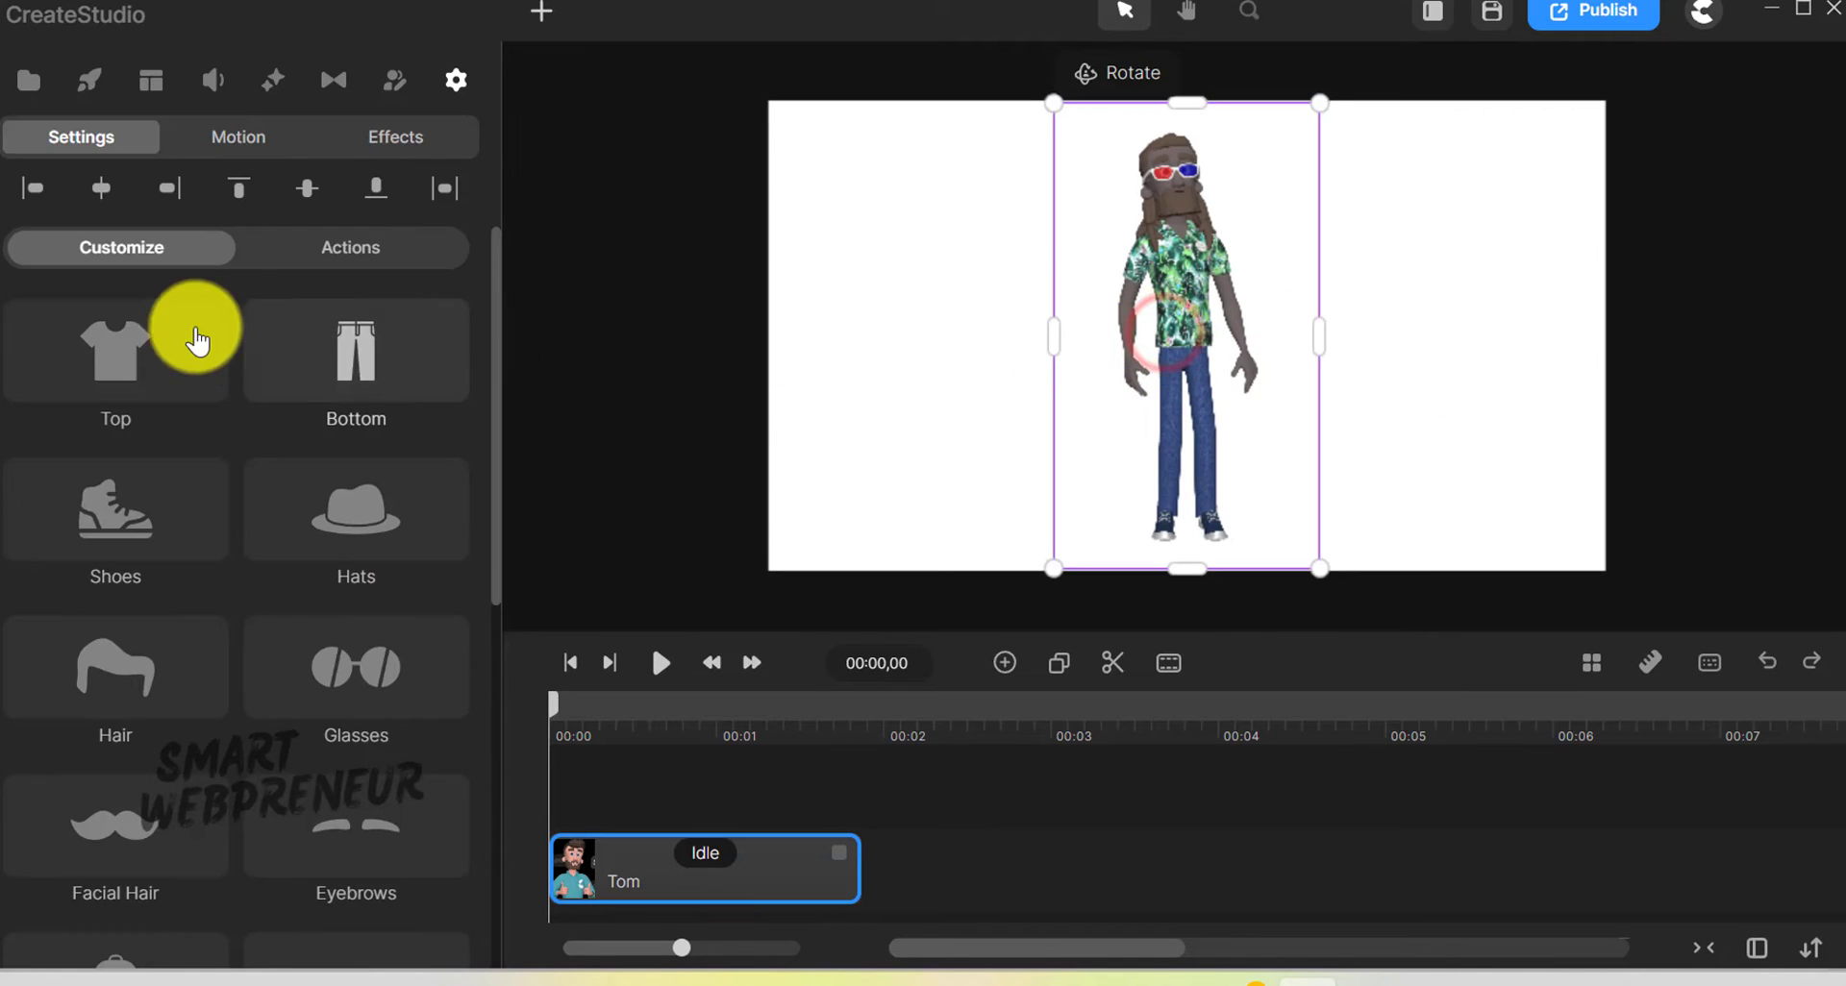
pyautogui.scroll(-5, 136, 680)
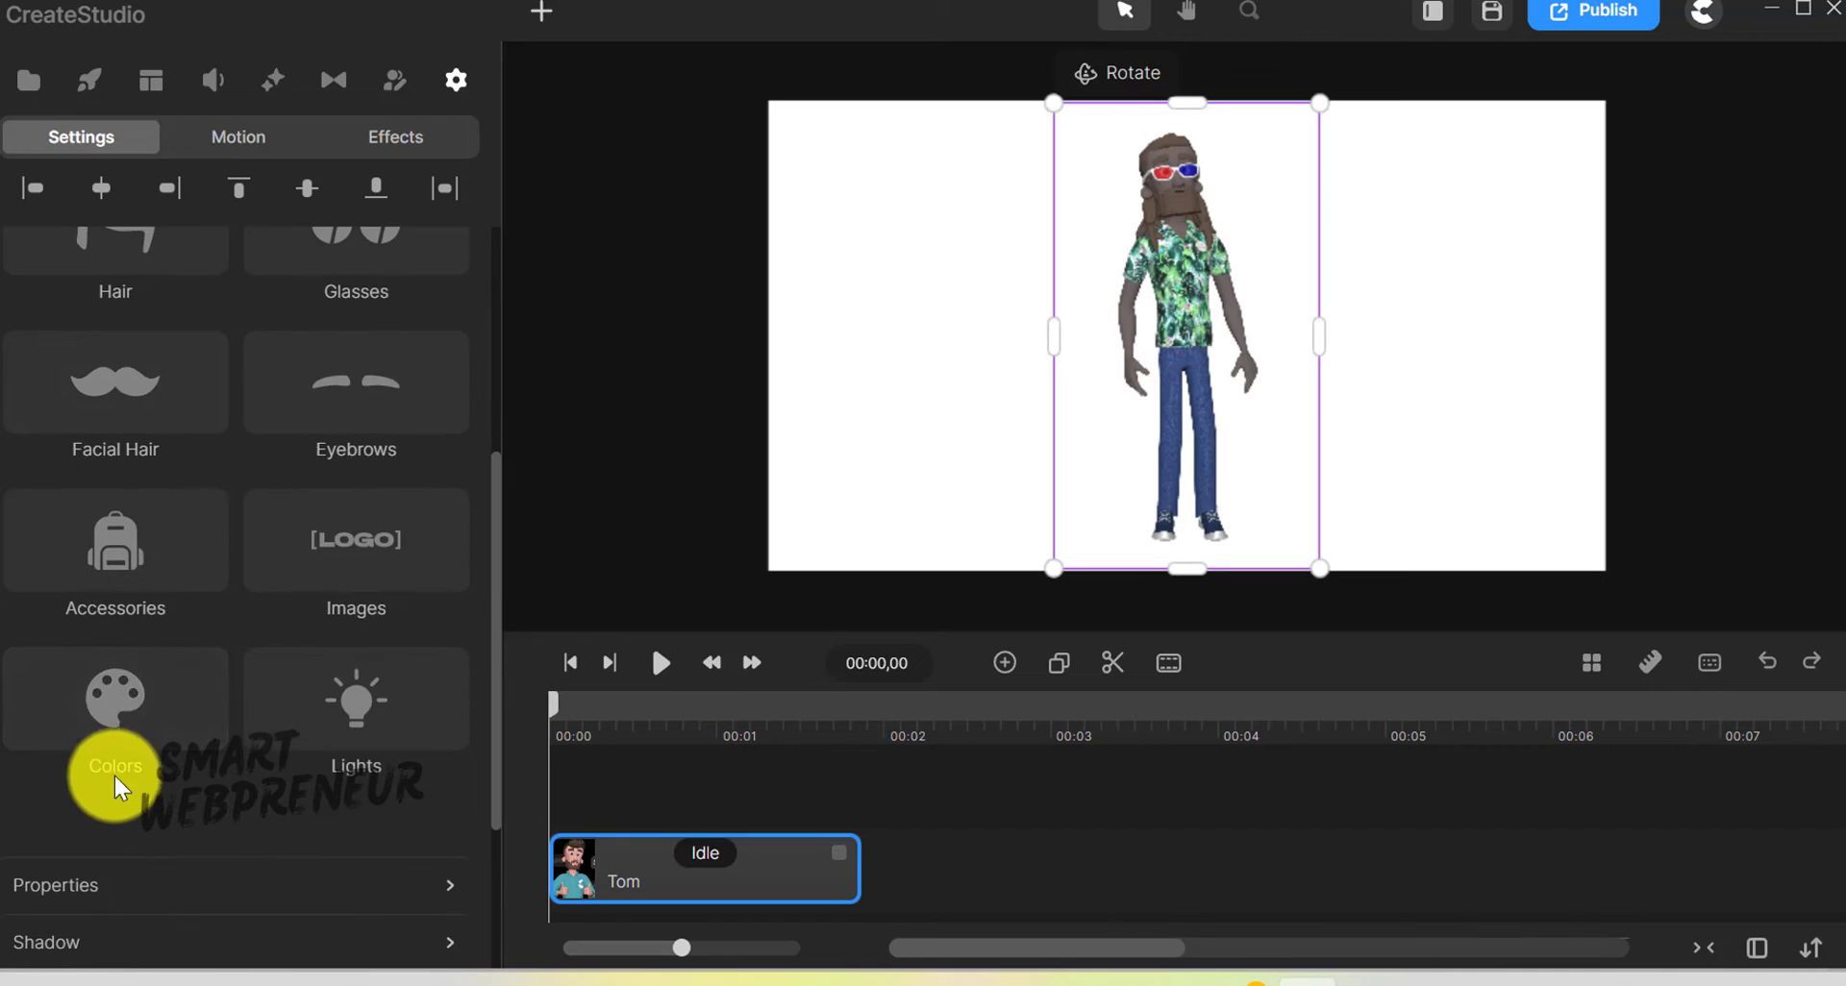
pyautogui.click(128, 698)
pyautogui.click(879, 158)
pyautogui.moveTo(945, 233); pyautogui.dragTo(937, 199)
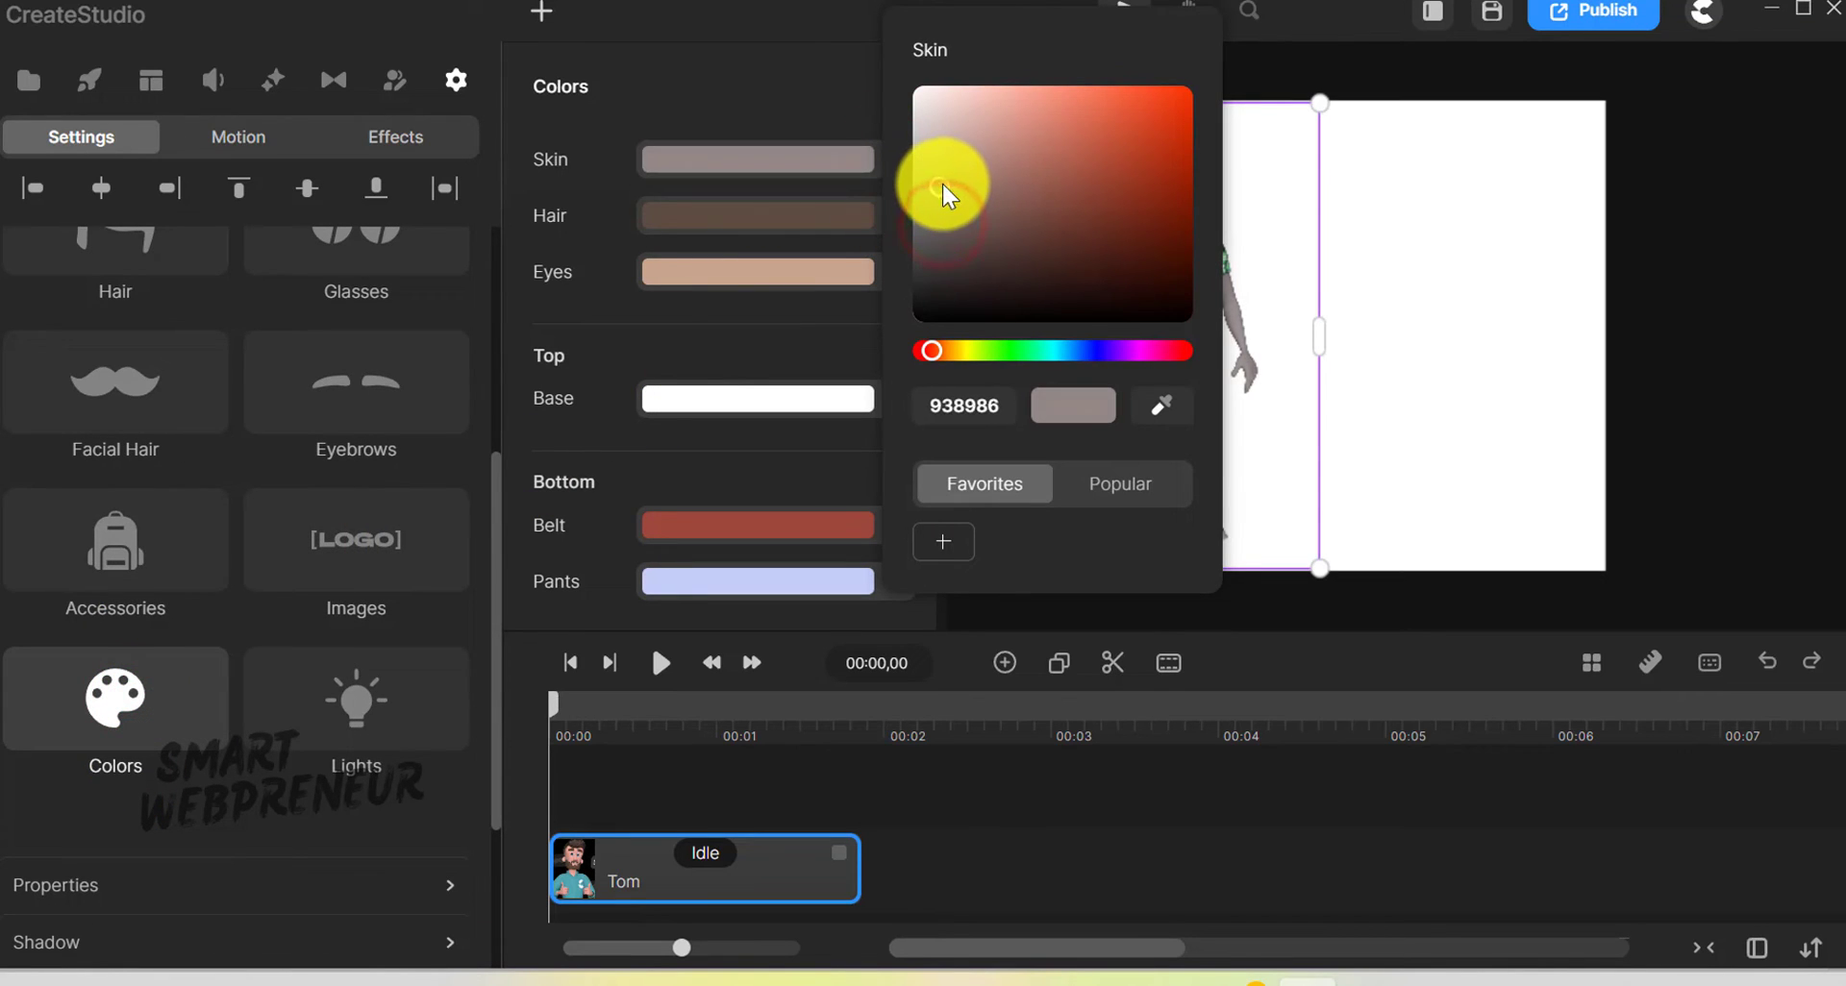
pyautogui.click(1388, 303)
pyautogui.click(845, 234)
# - In Lights, set Tom's frontal light colour to dbafaf at 37% intensity
pyautogui.scroll(3, 246, 702)
pyautogui.click(361, 572)
pyautogui.click(889, 166)
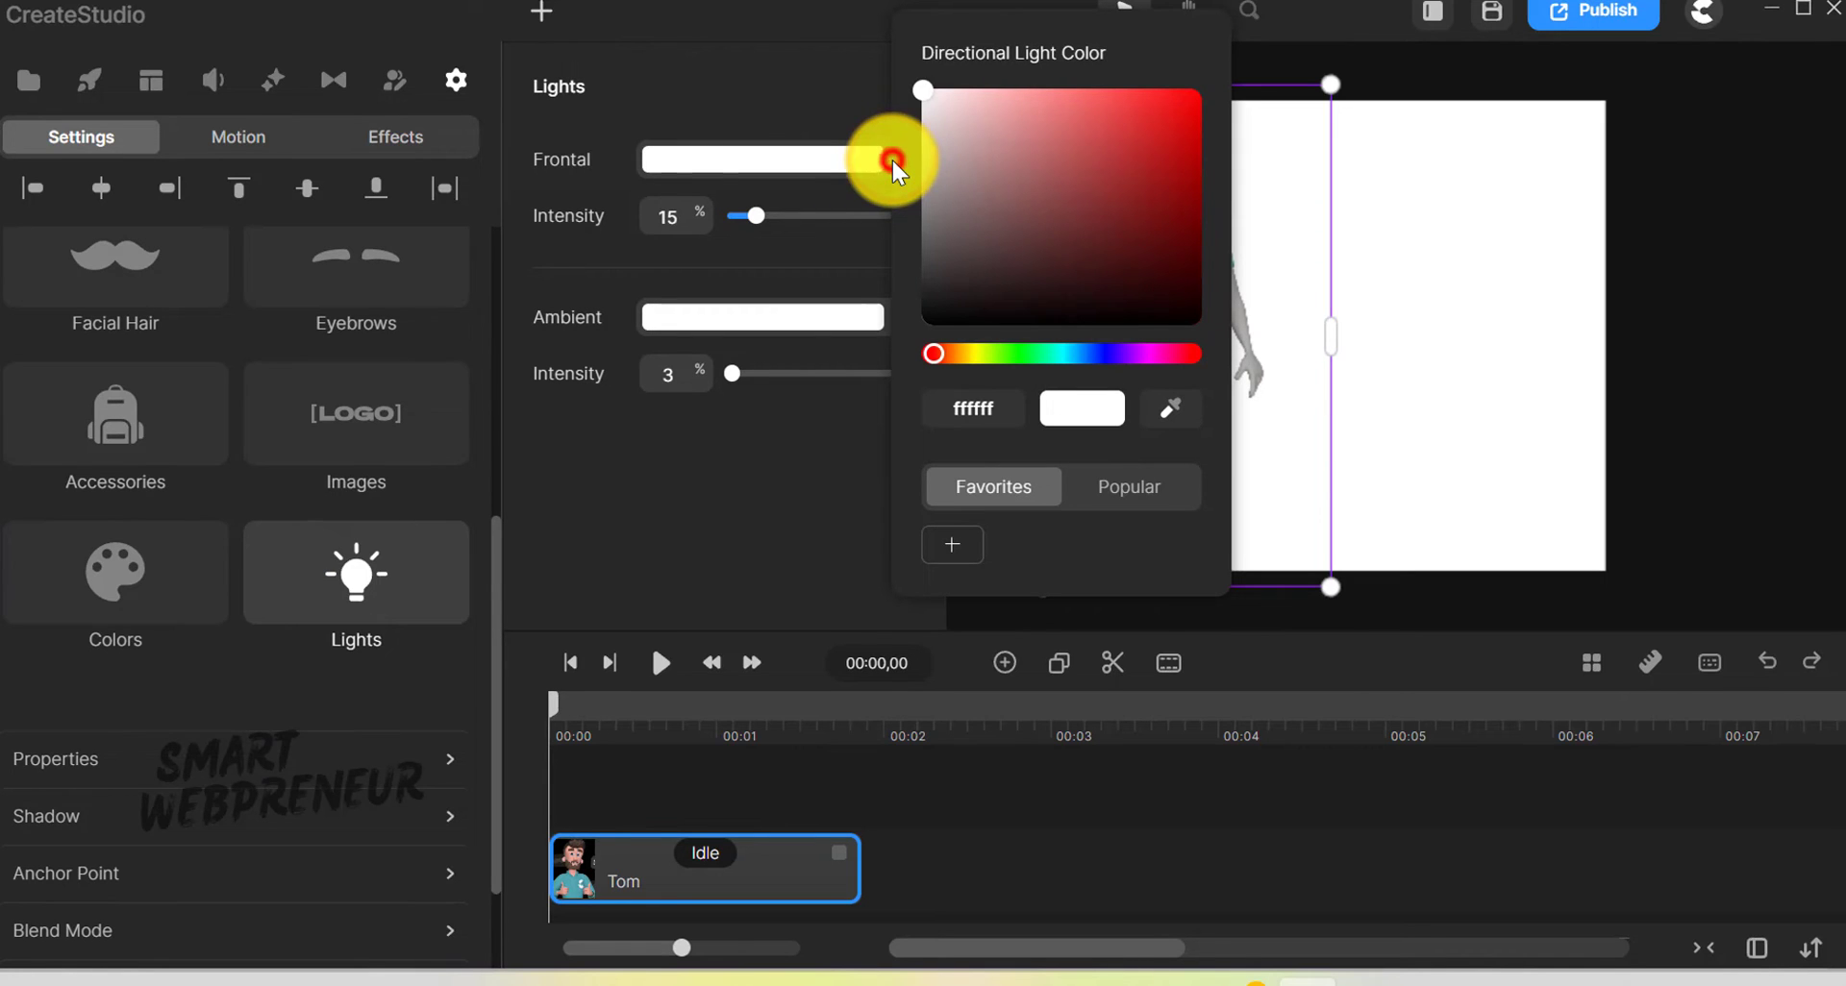
pyautogui.moveTo(928, 95); pyautogui.dragTo(980, 123)
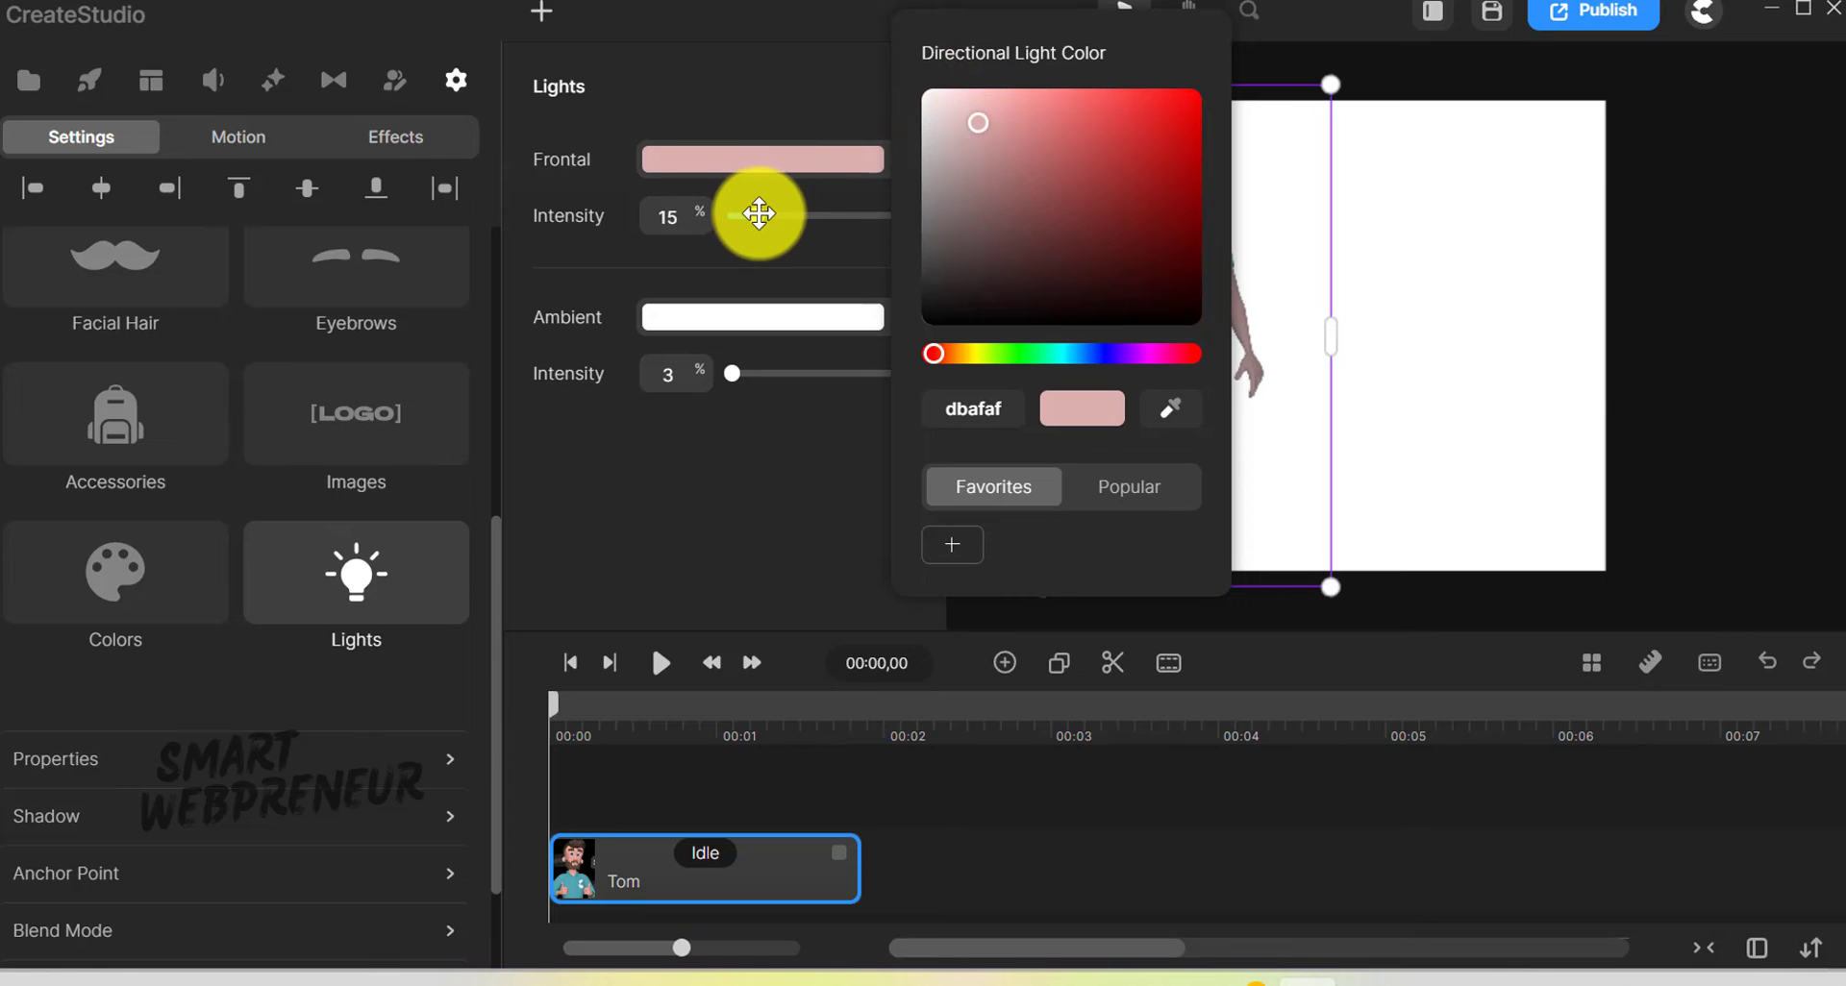
pyautogui.moveTo(754, 216); pyautogui.dragTo(804, 213)
# - Nudge Tom right, spin the 3D model, reset him upright facing front, and open Audio Speech
pyautogui.click(1228, 241)
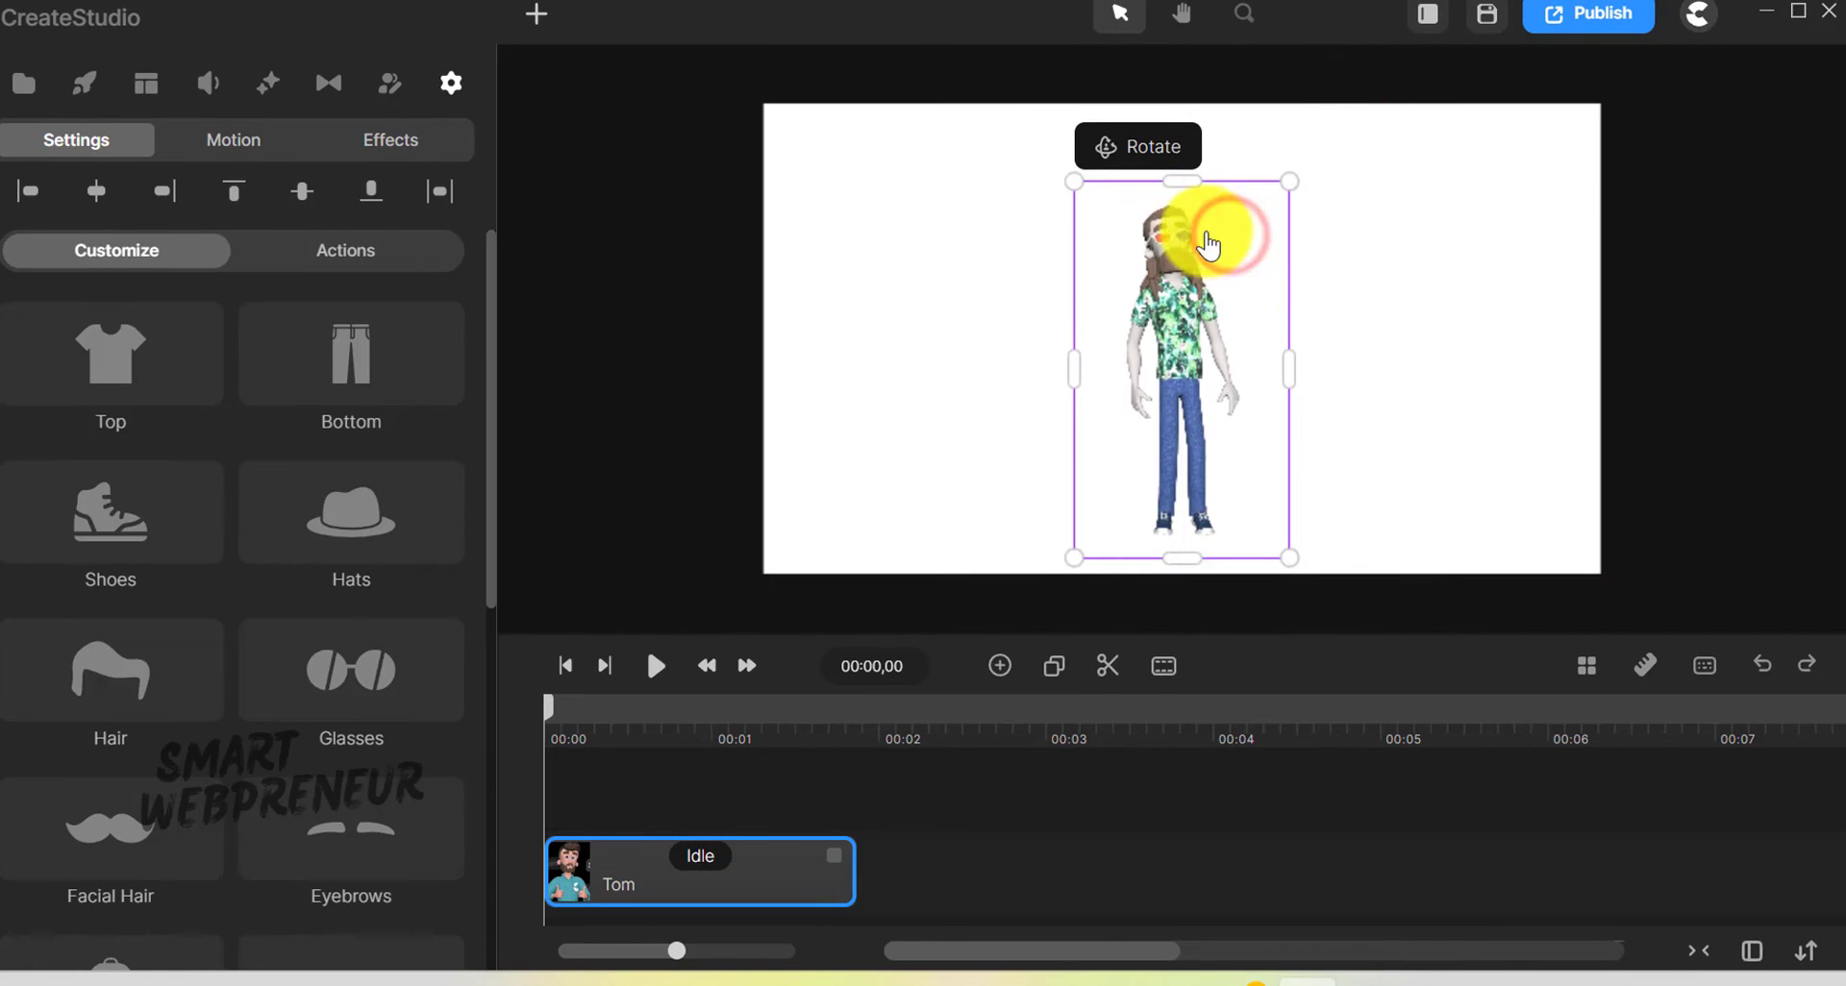
pyautogui.moveTo(1181, 211); pyautogui.dragTo(1237, 220)
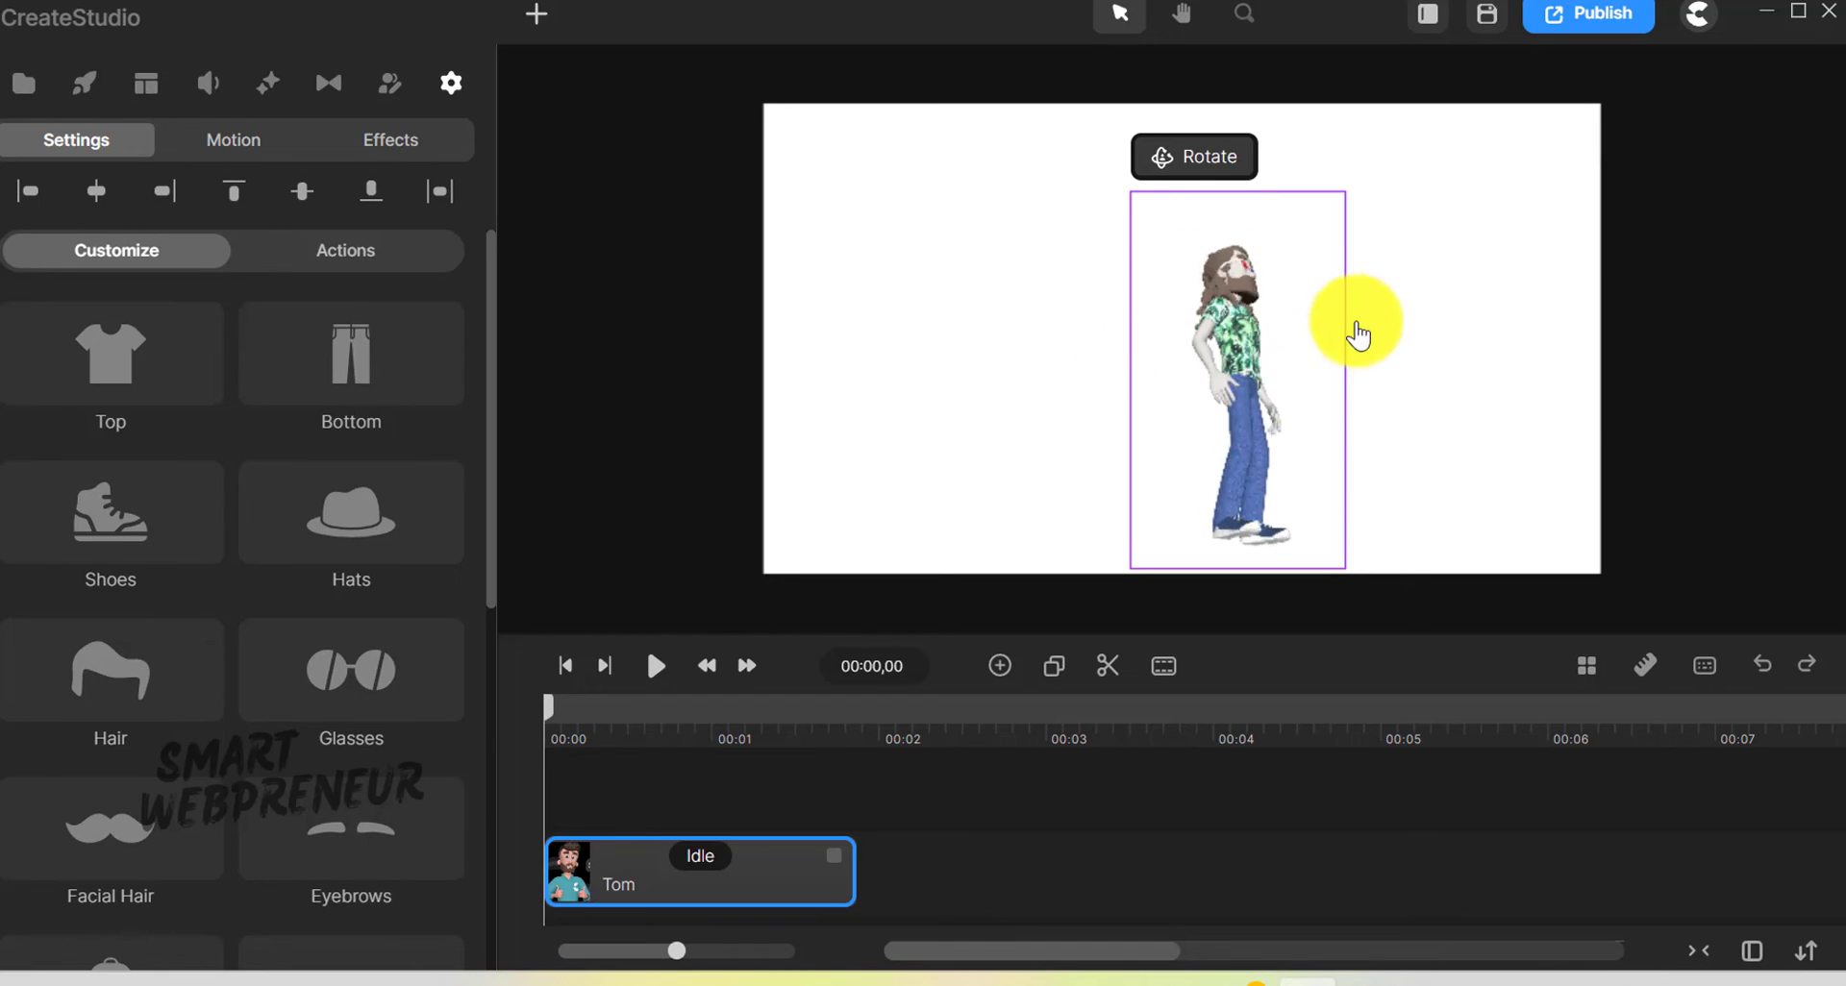
pyautogui.moveTo(1368, 338); pyautogui.dragTo(1242, 302)
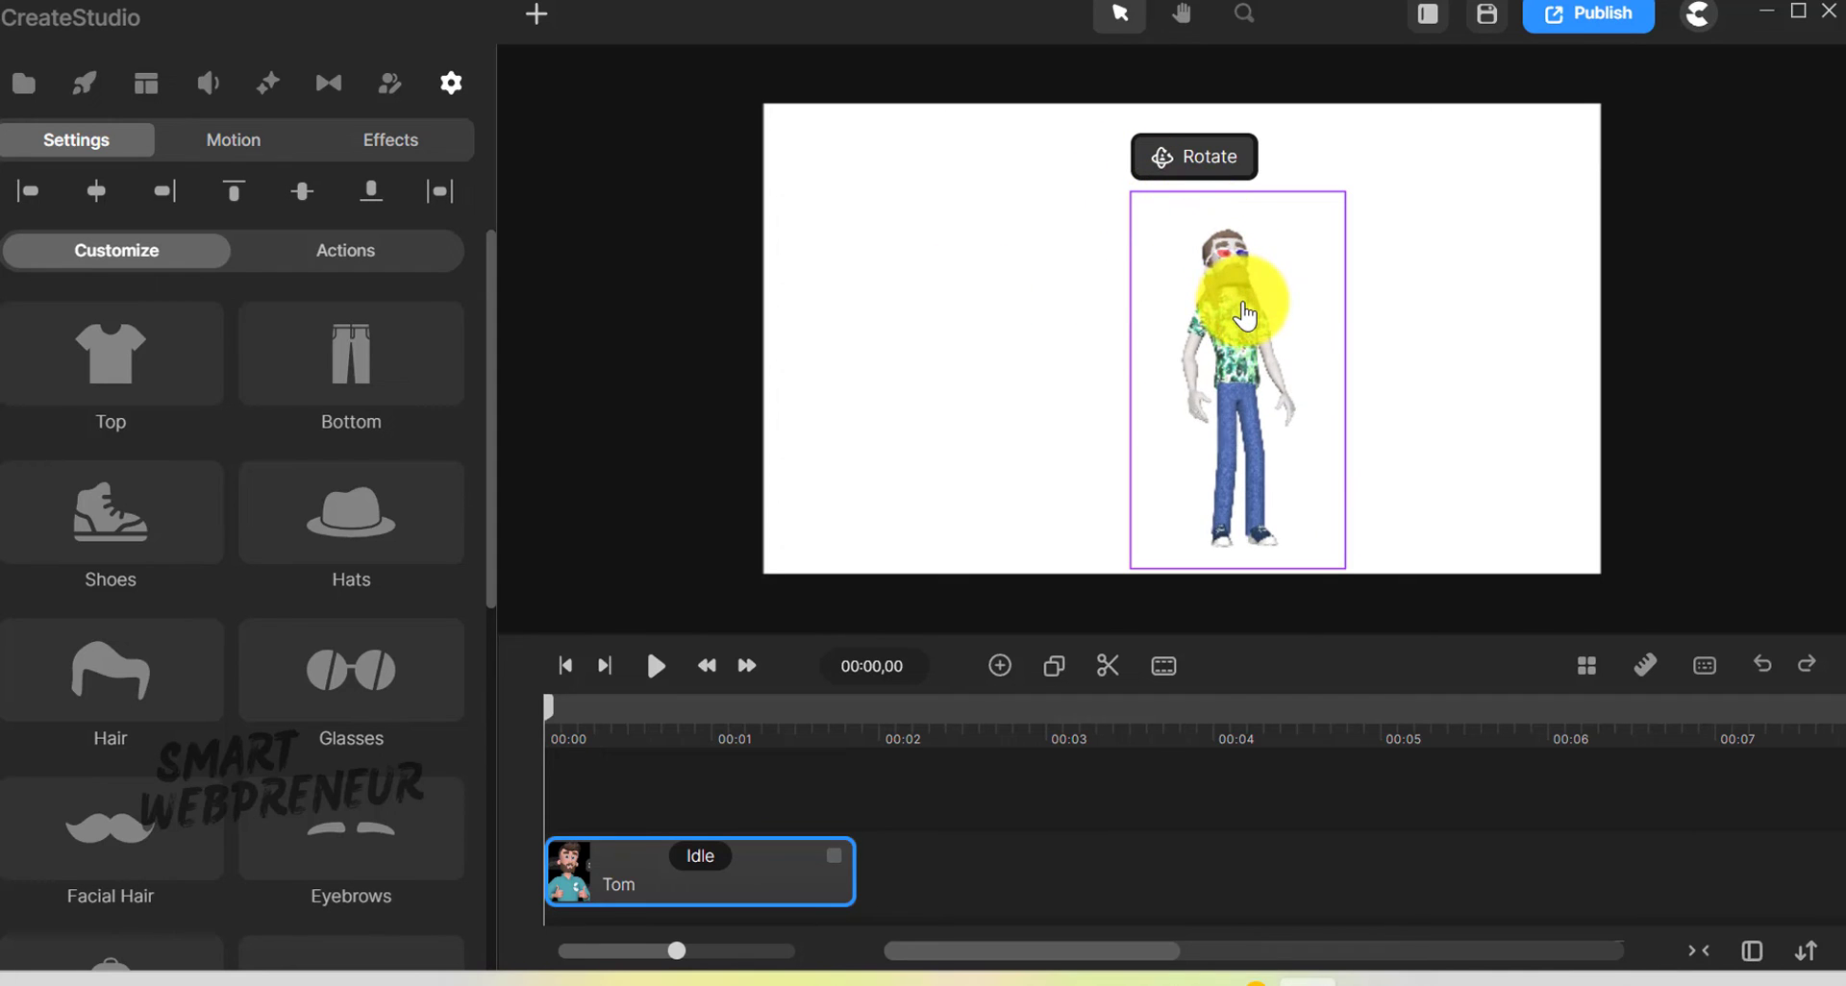
pyautogui.click(1035, 384)
pyautogui.click(208, 83)
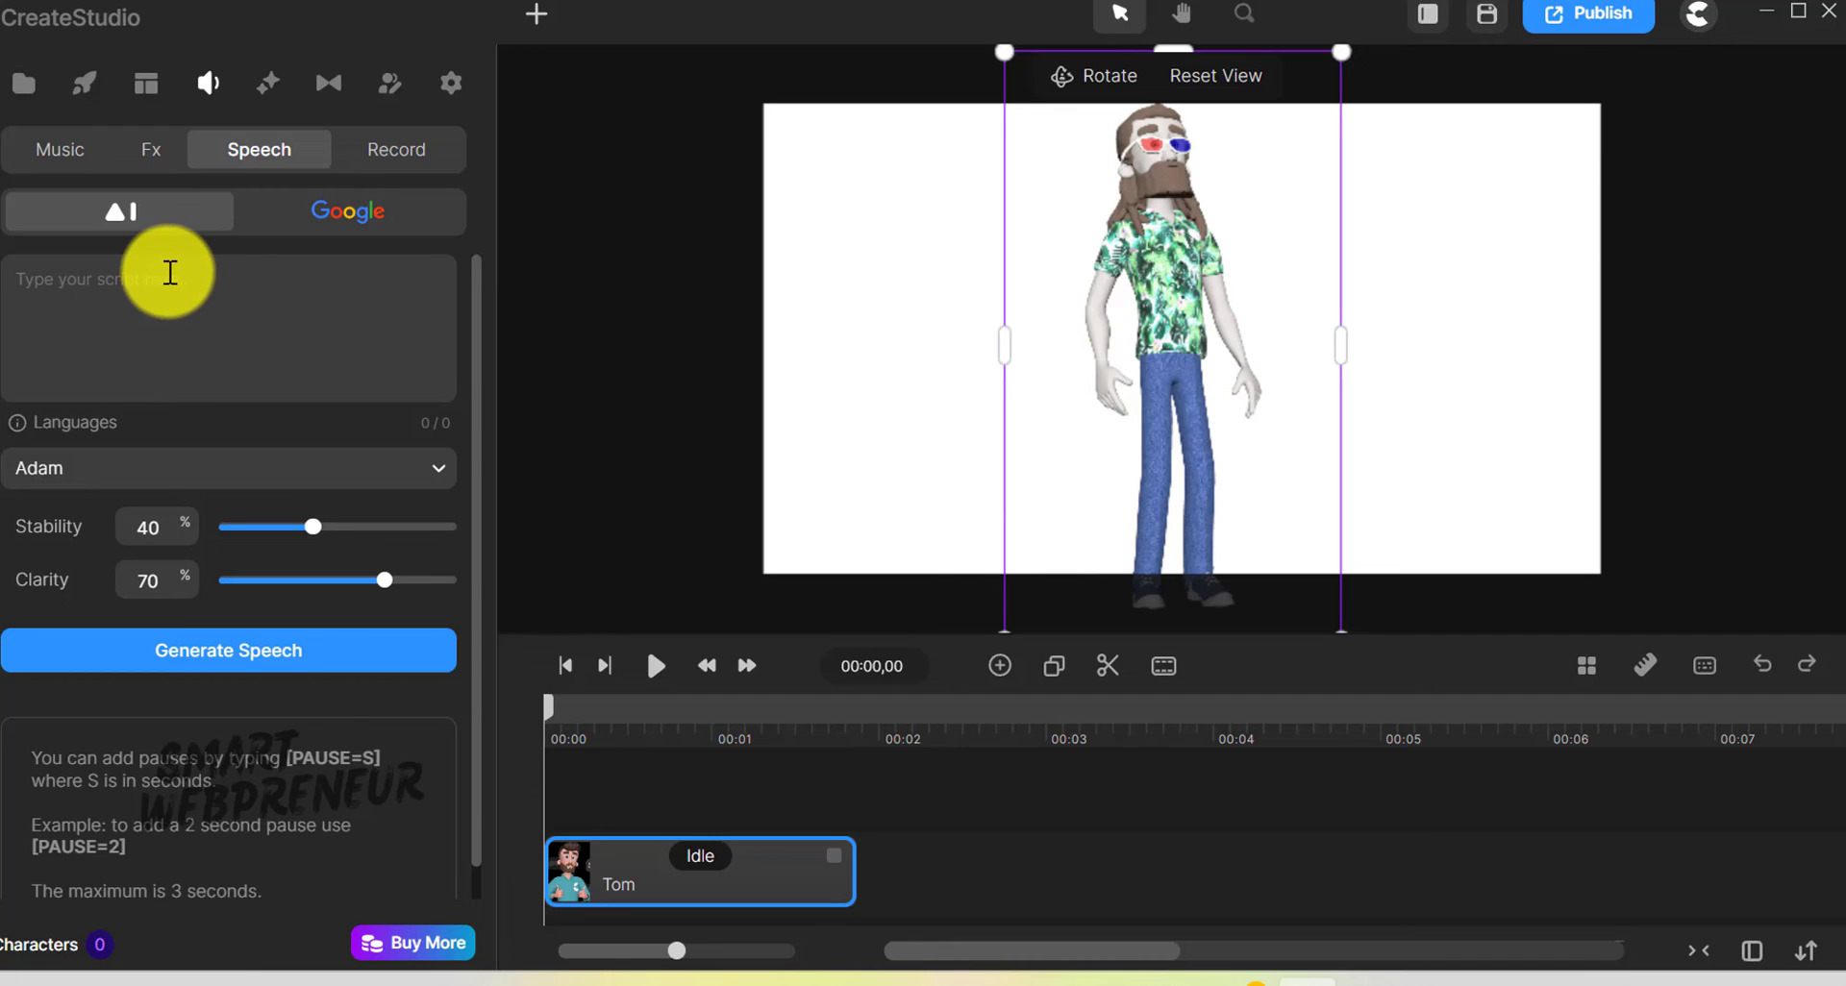
# - Preview the voice list and Stability slider, then deselect Tom to show project settings
pyautogui.click(306, 470)
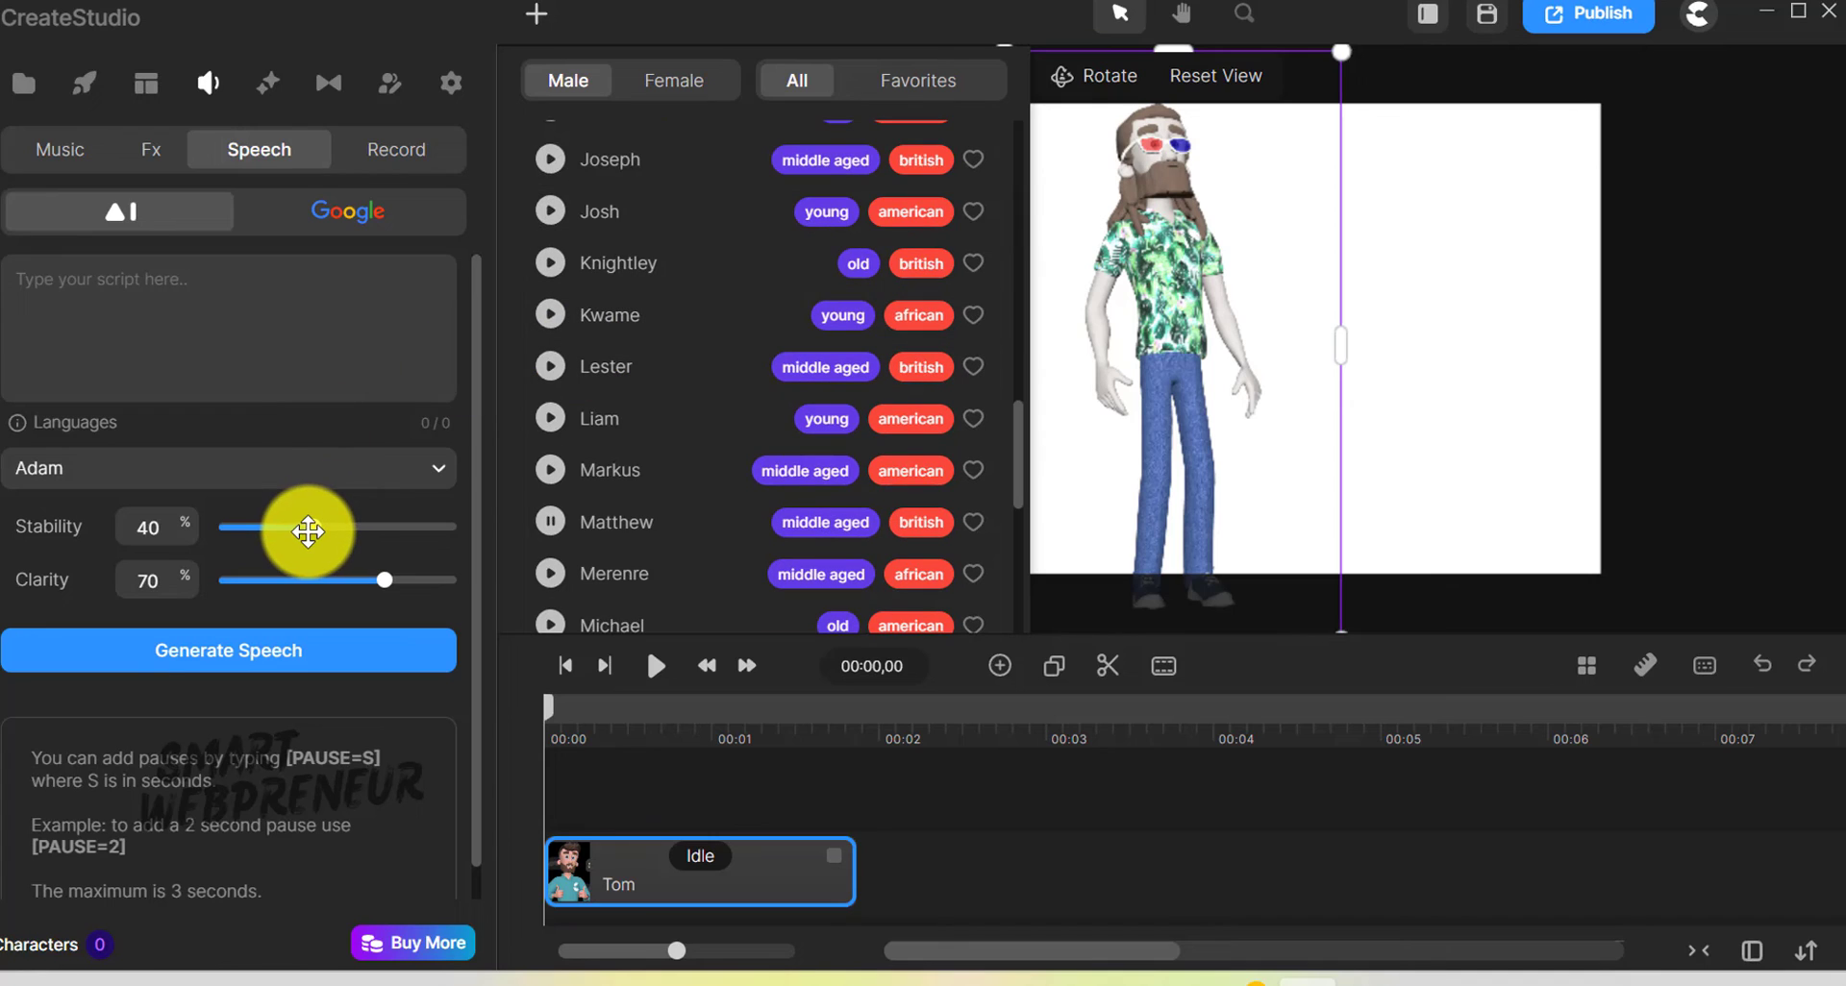
pyautogui.moveTo(313, 527)
pyautogui.mouseDown()
pyautogui.moveTo(383, 528)
pyautogui.moveTo(313, 529)
pyautogui.mouseUp()
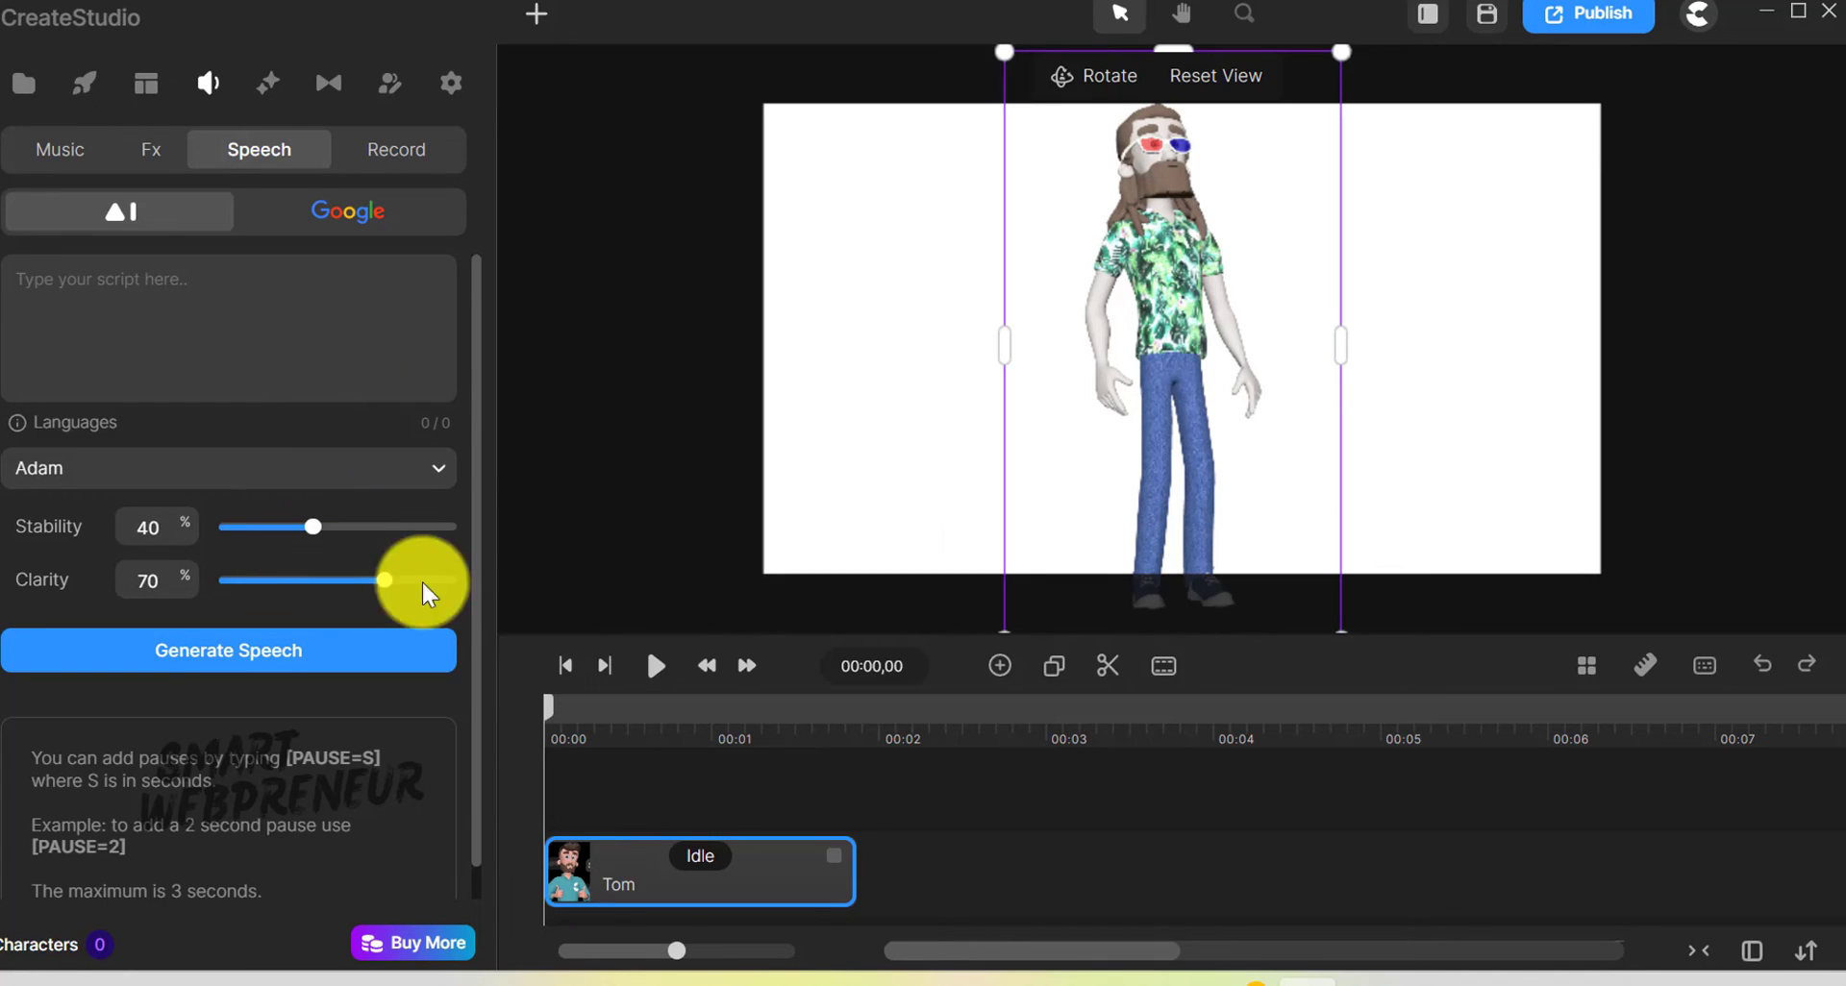
pyautogui.click(1126, 815)
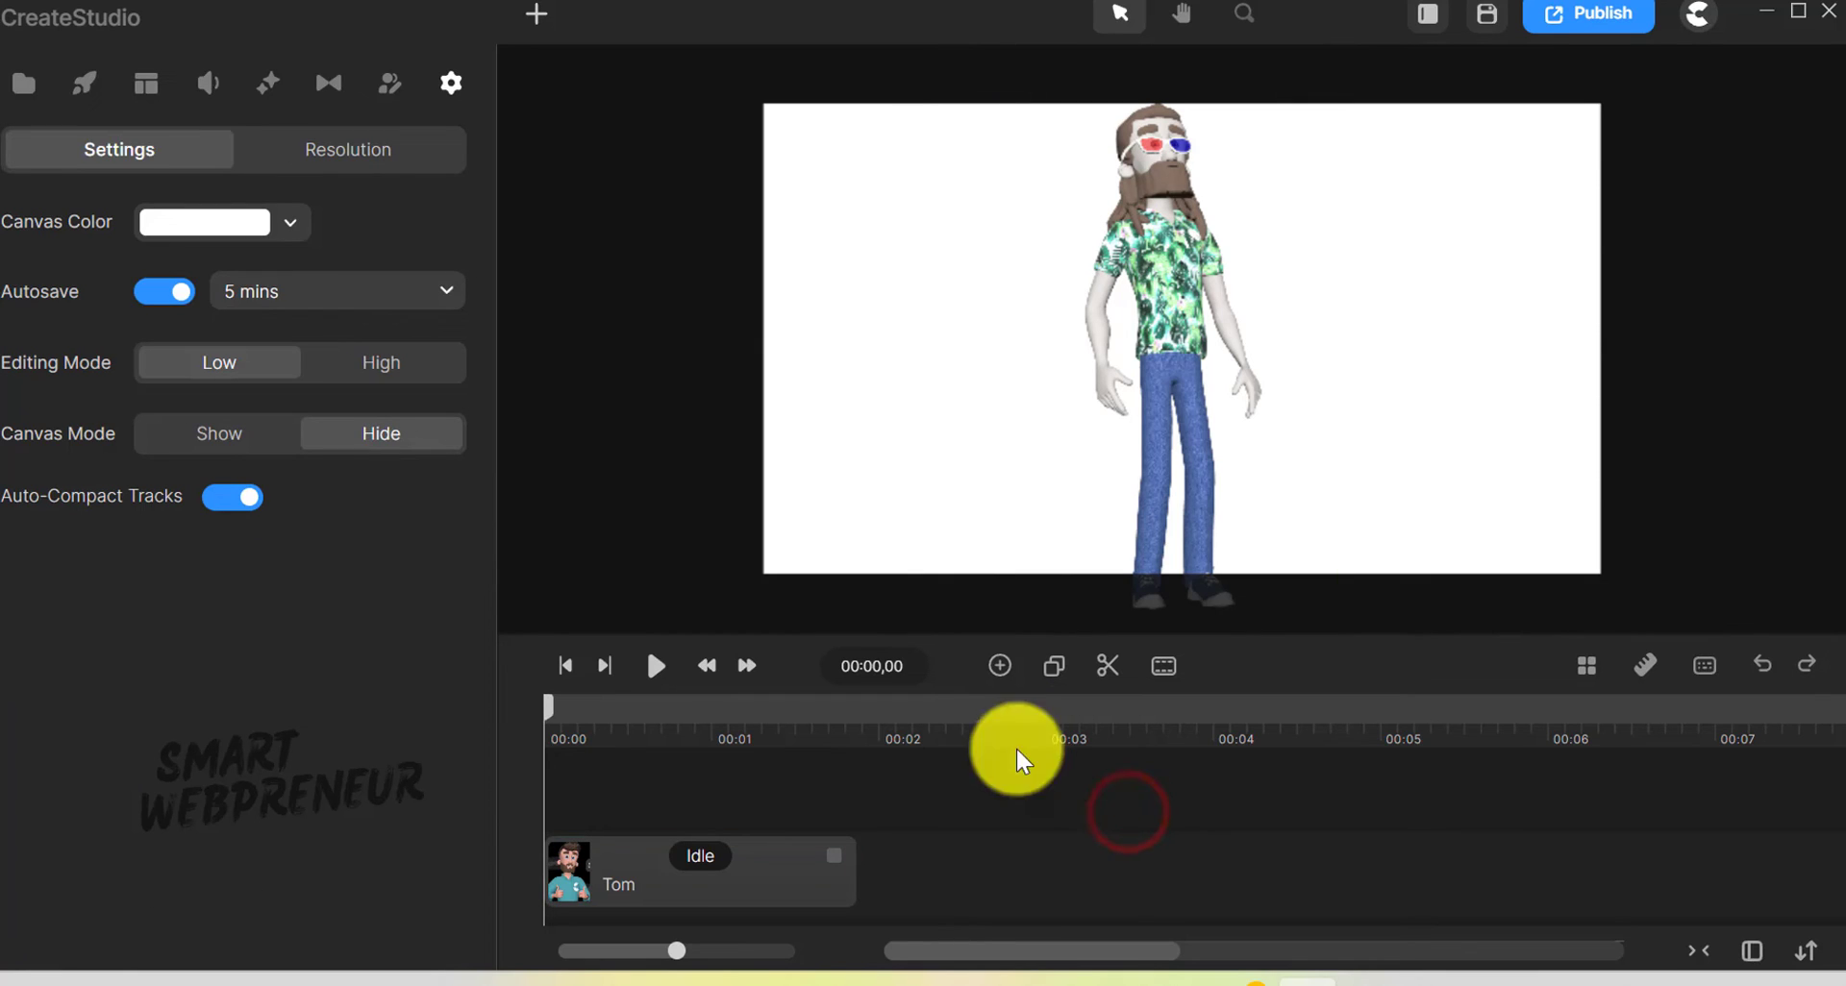
# - Add the plaid-shirted Tom to the canvas and the lip sync raw audio to the timeline
pyautogui.click(389, 83)
pyautogui.moveTo(132, 586); pyautogui.dragTo(1149, 394)
pyautogui.click(21, 84)
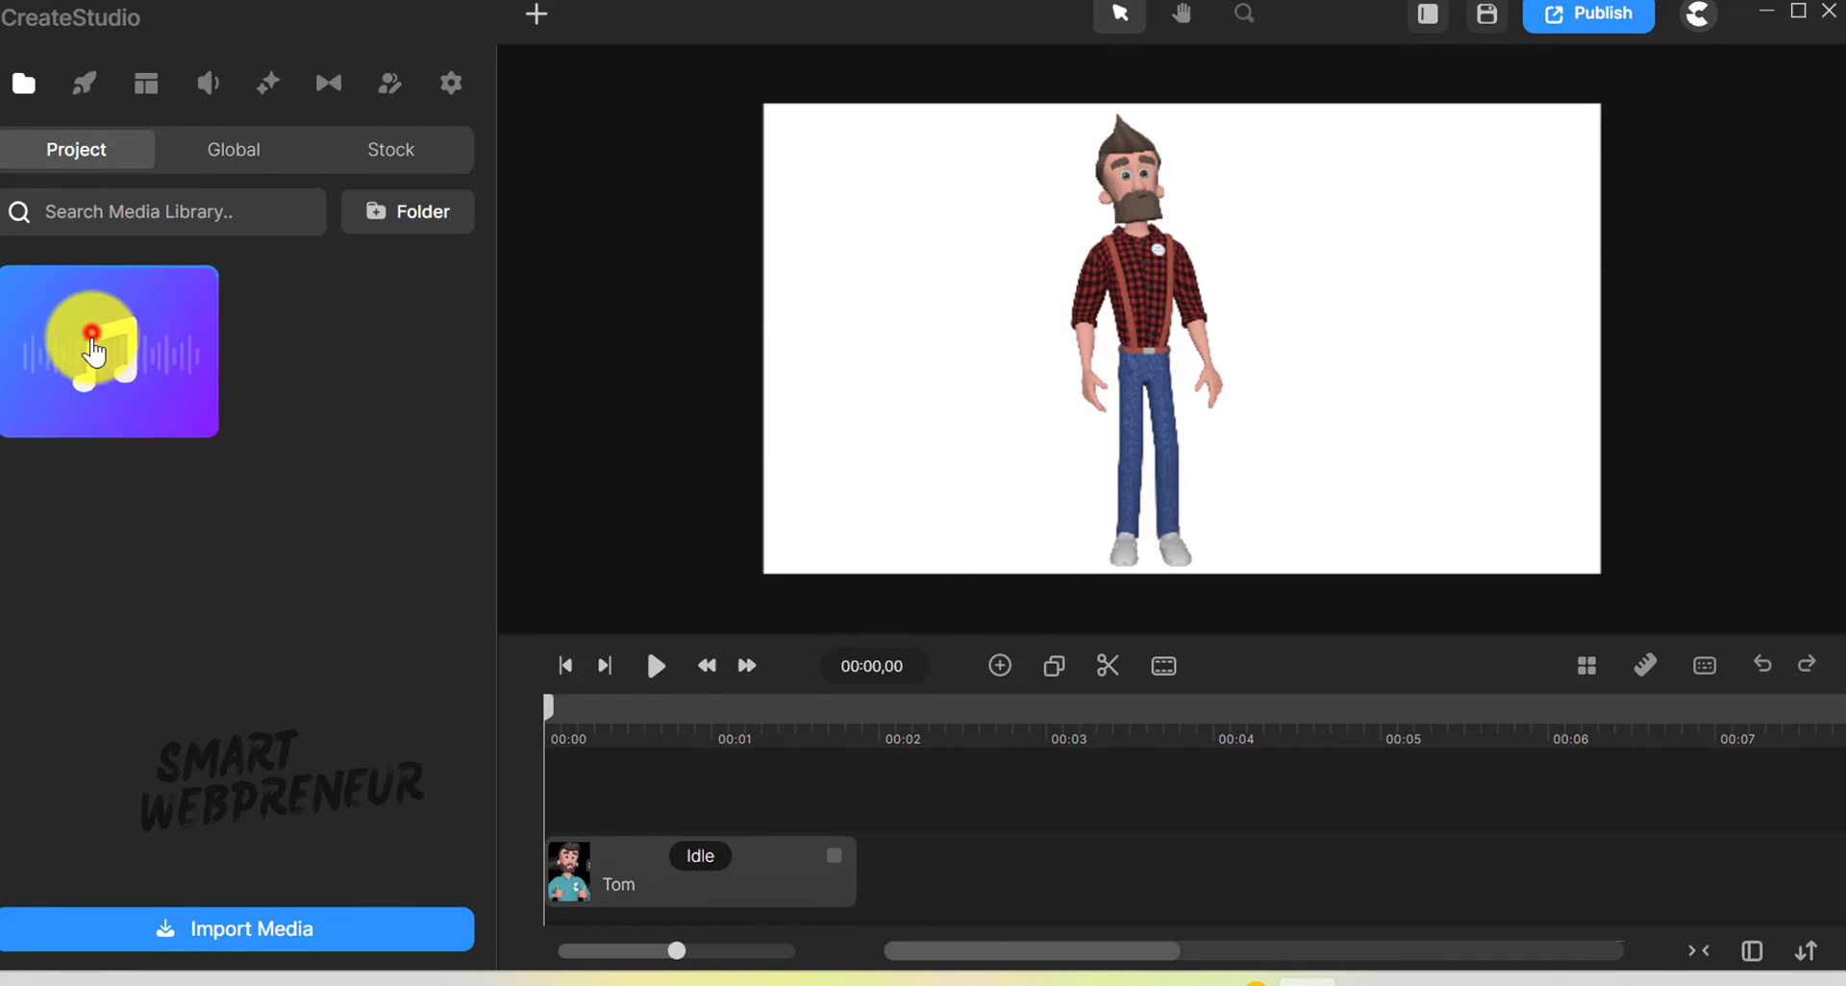
pyautogui.moveTo(91, 331); pyautogui.dragTo(594, 800)
# - Sync the audio clip with Tom, then rewind the playhead to the start
pyautogui.rightClick(567, 791)
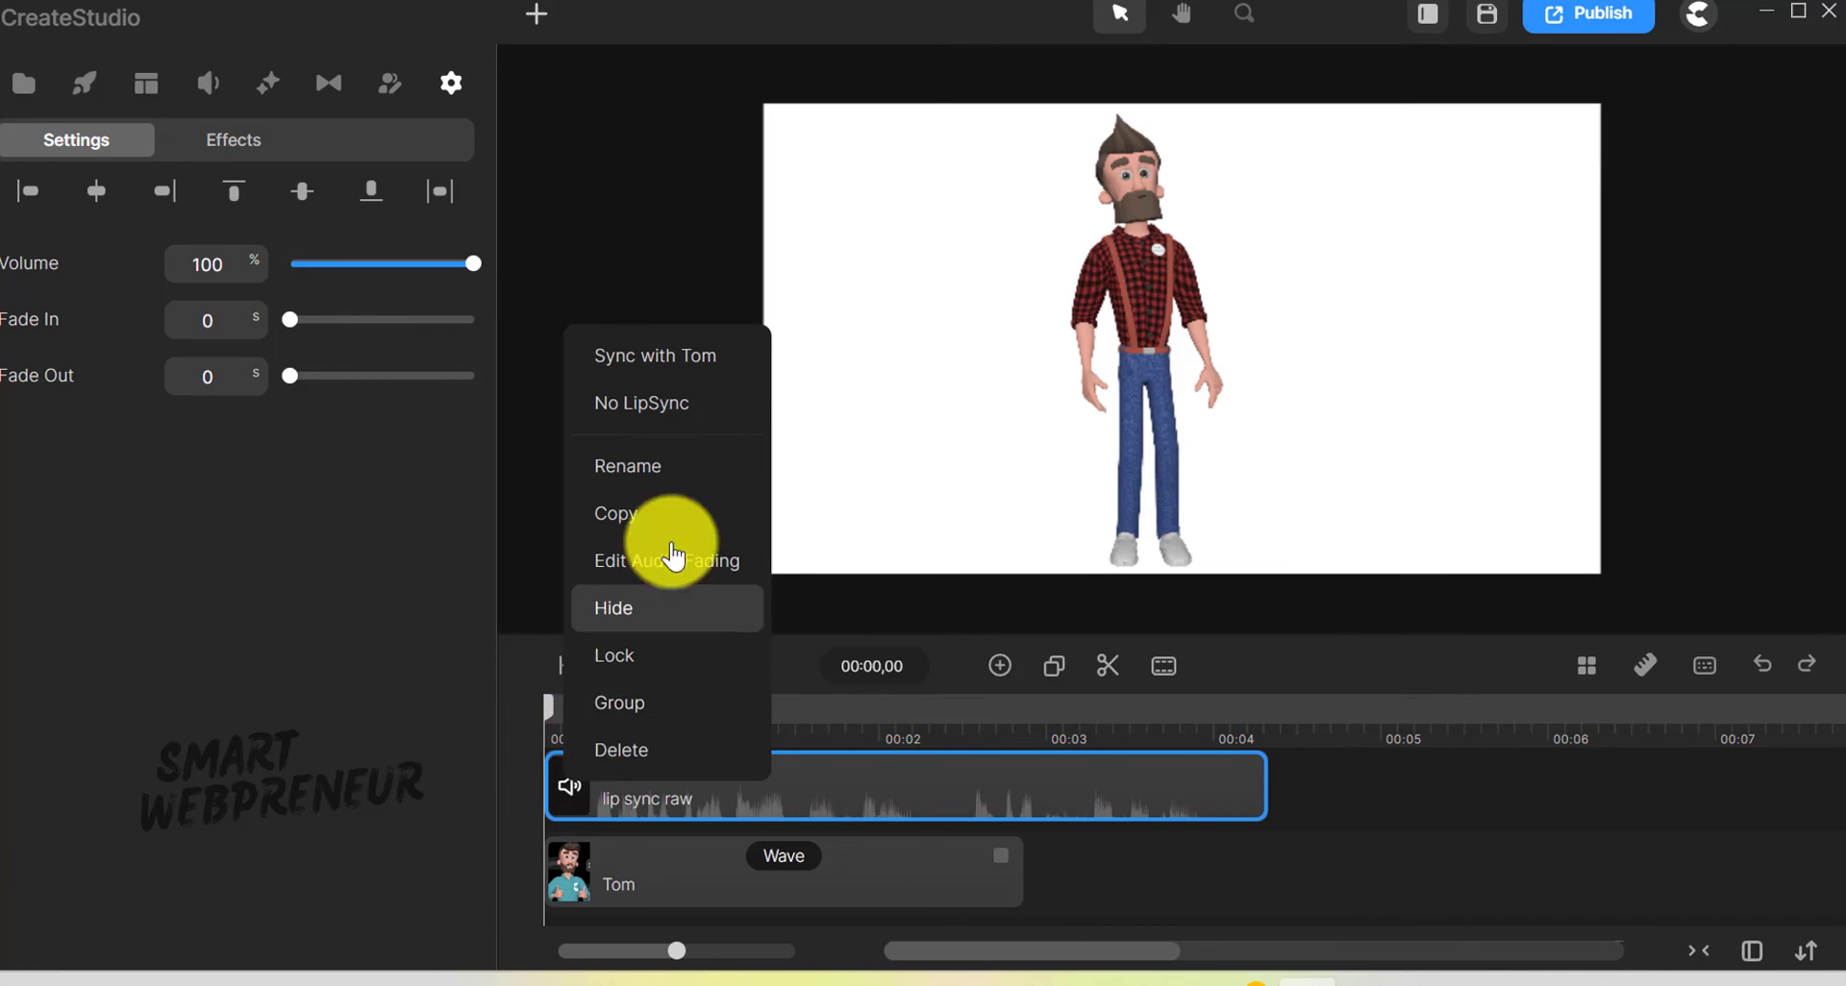
pyautogui.click(683, 370)
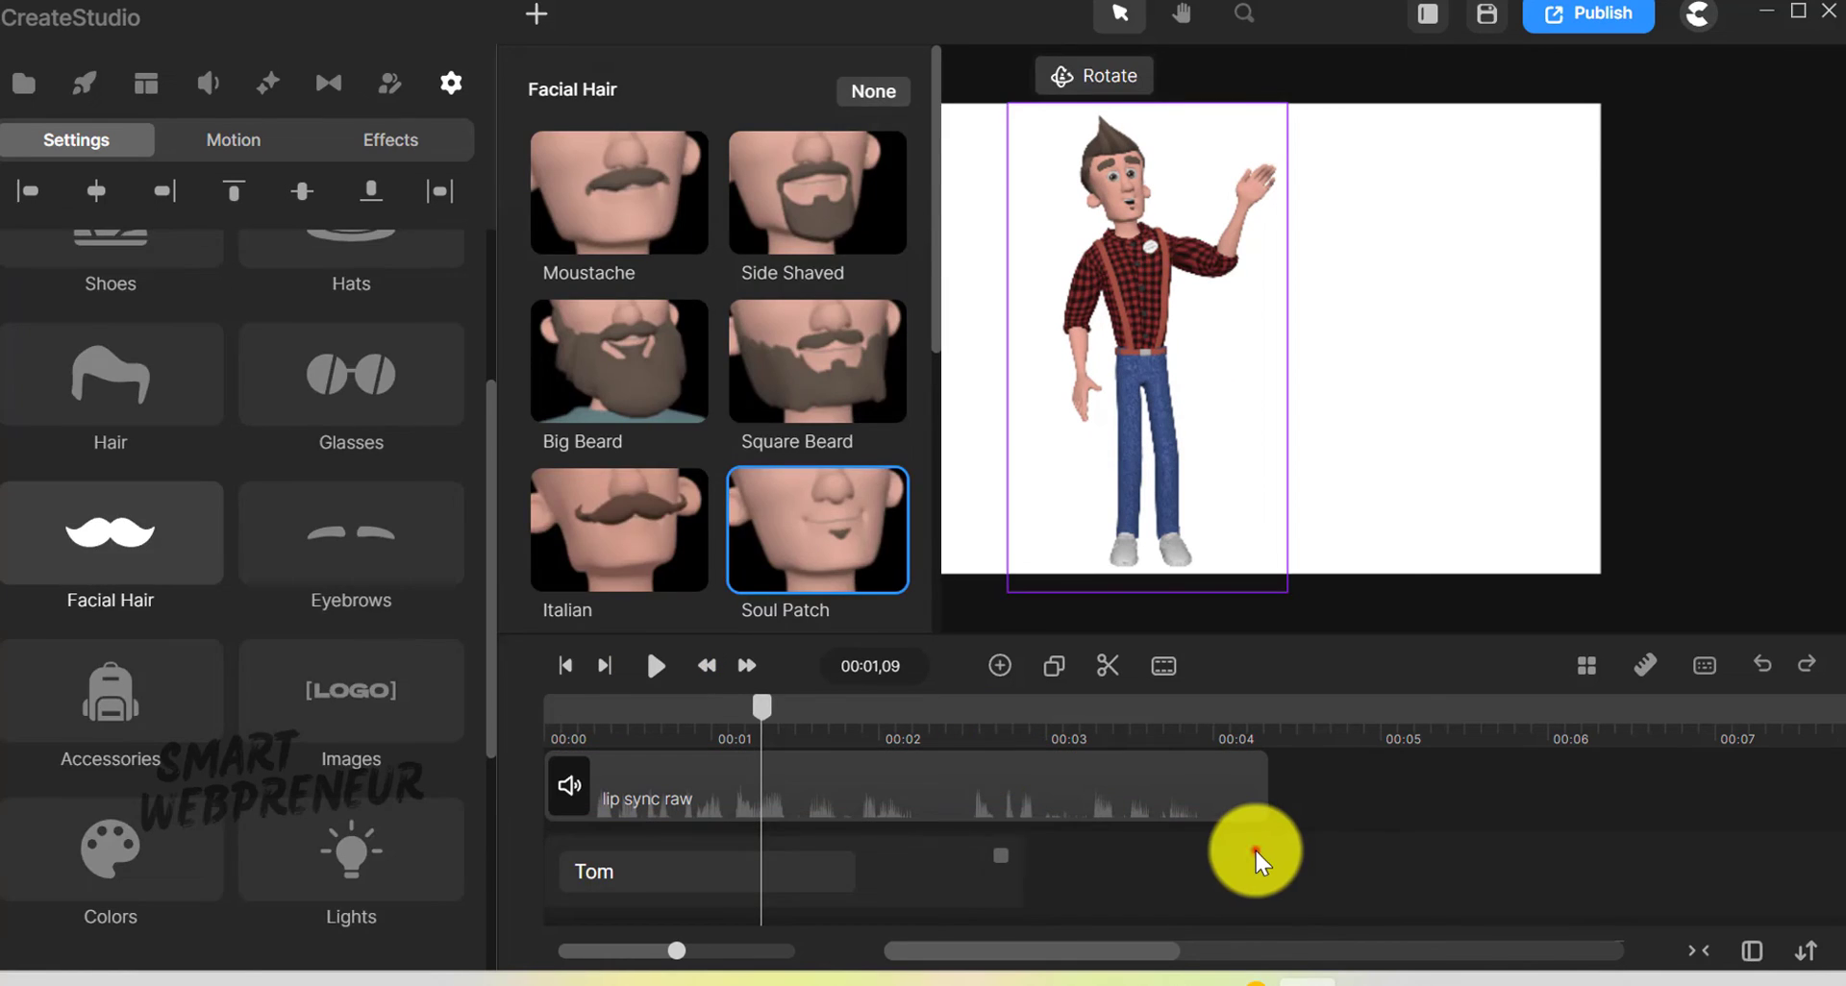
pyautogui.click(1254, 855)
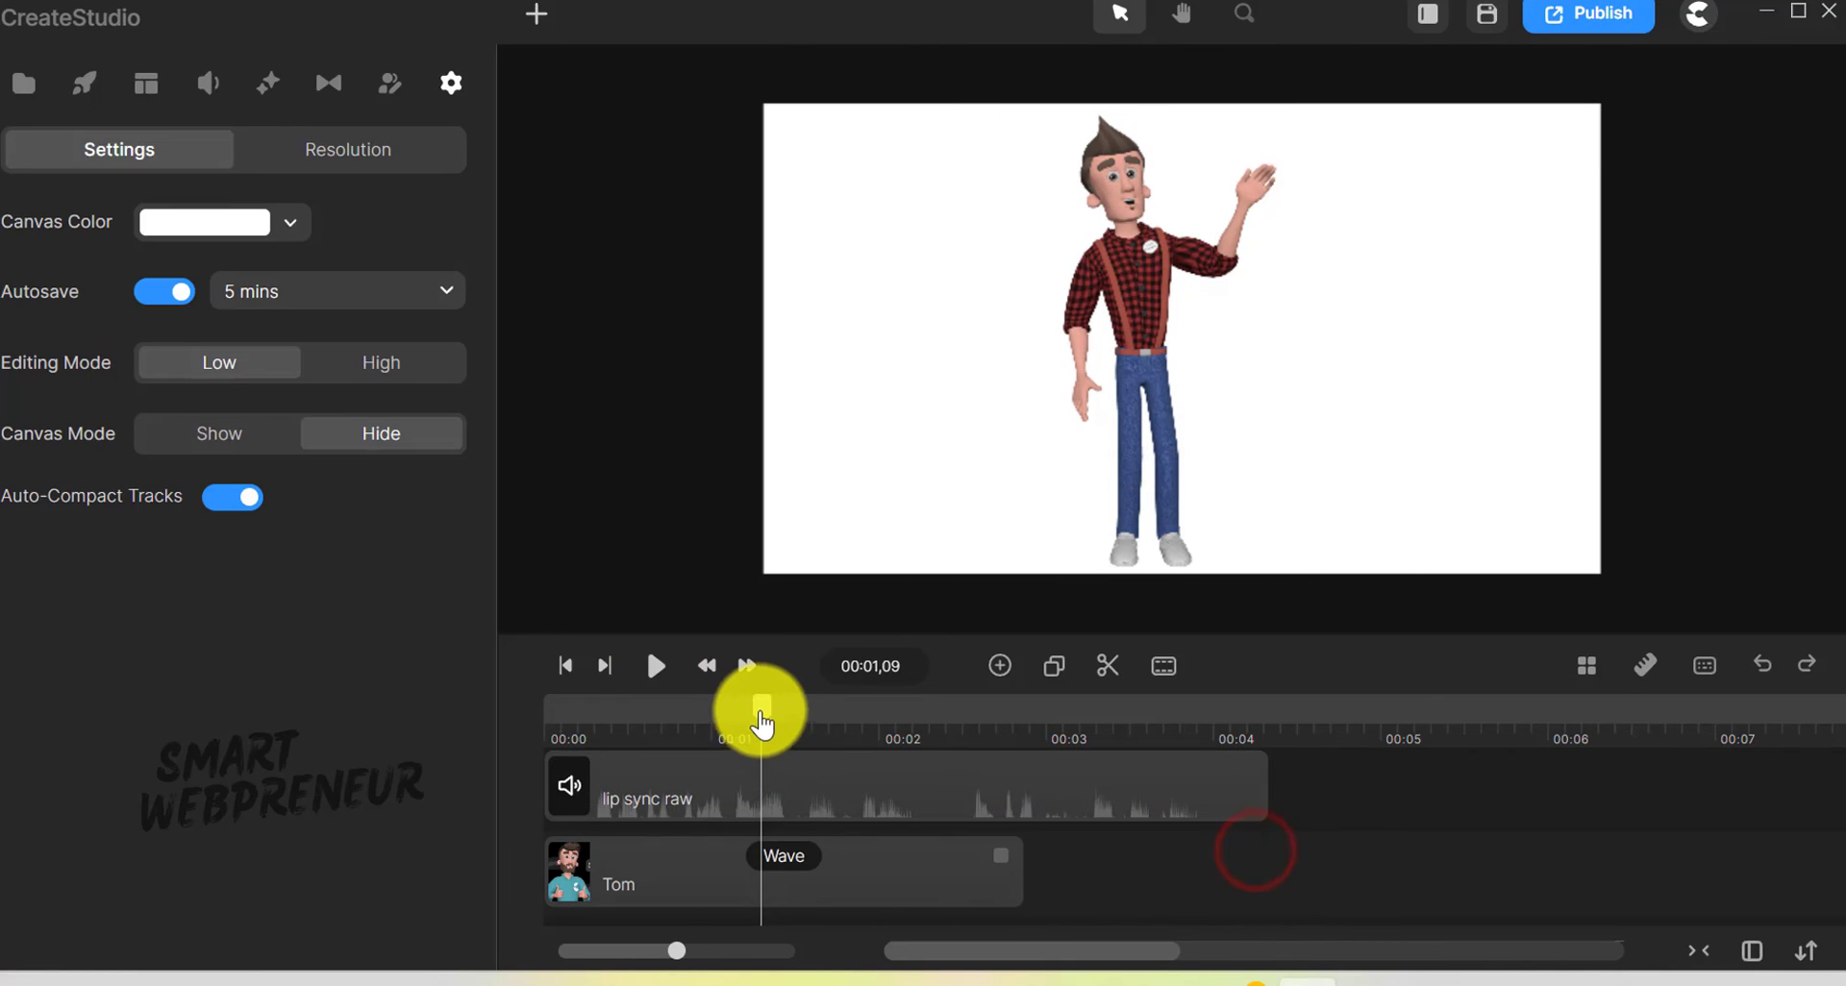
pyautogui.moveTo(760, 706); pyautogui.dragTo(482, 712)
# - Preview the animation, set timeline tracks to Large after trying Medium and Small, and heighten the timeline
pyautogui.click(655, 673)
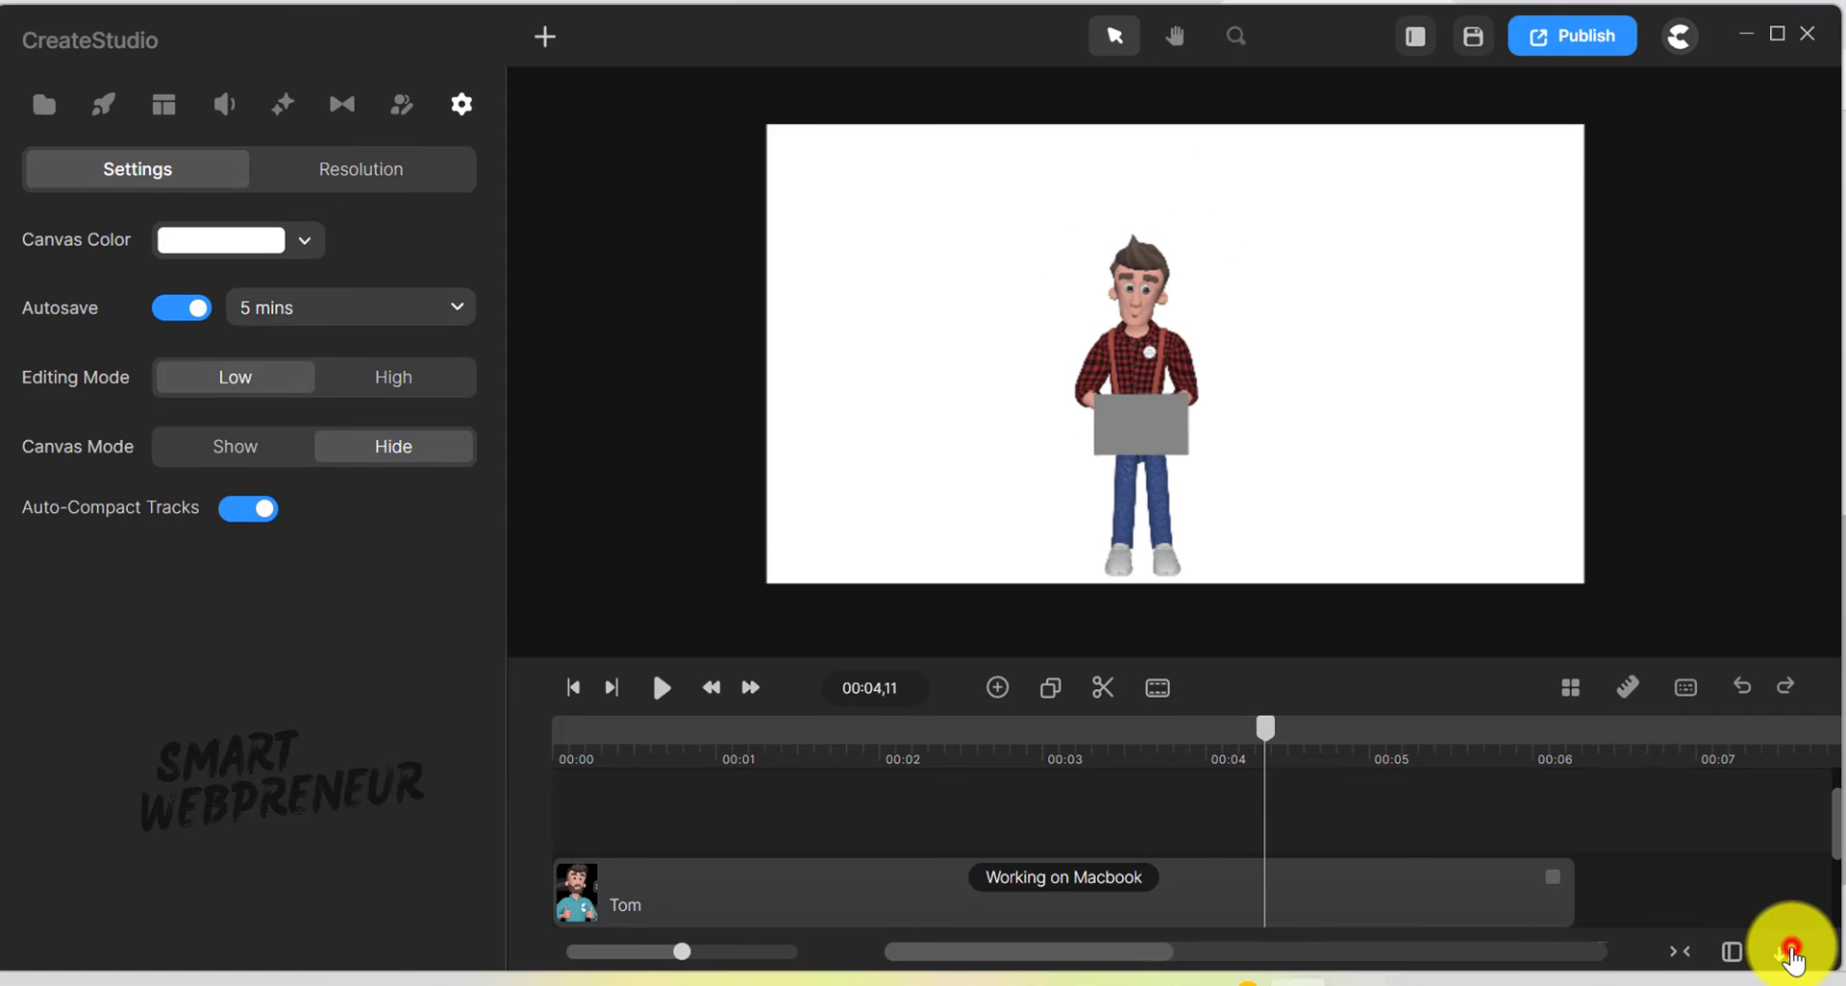
pyautogui.click(1790, 952)
pyautogui.click(1710, 810)
pyautogui.click(1707, 766)
pyautogui.click(1711, 858)
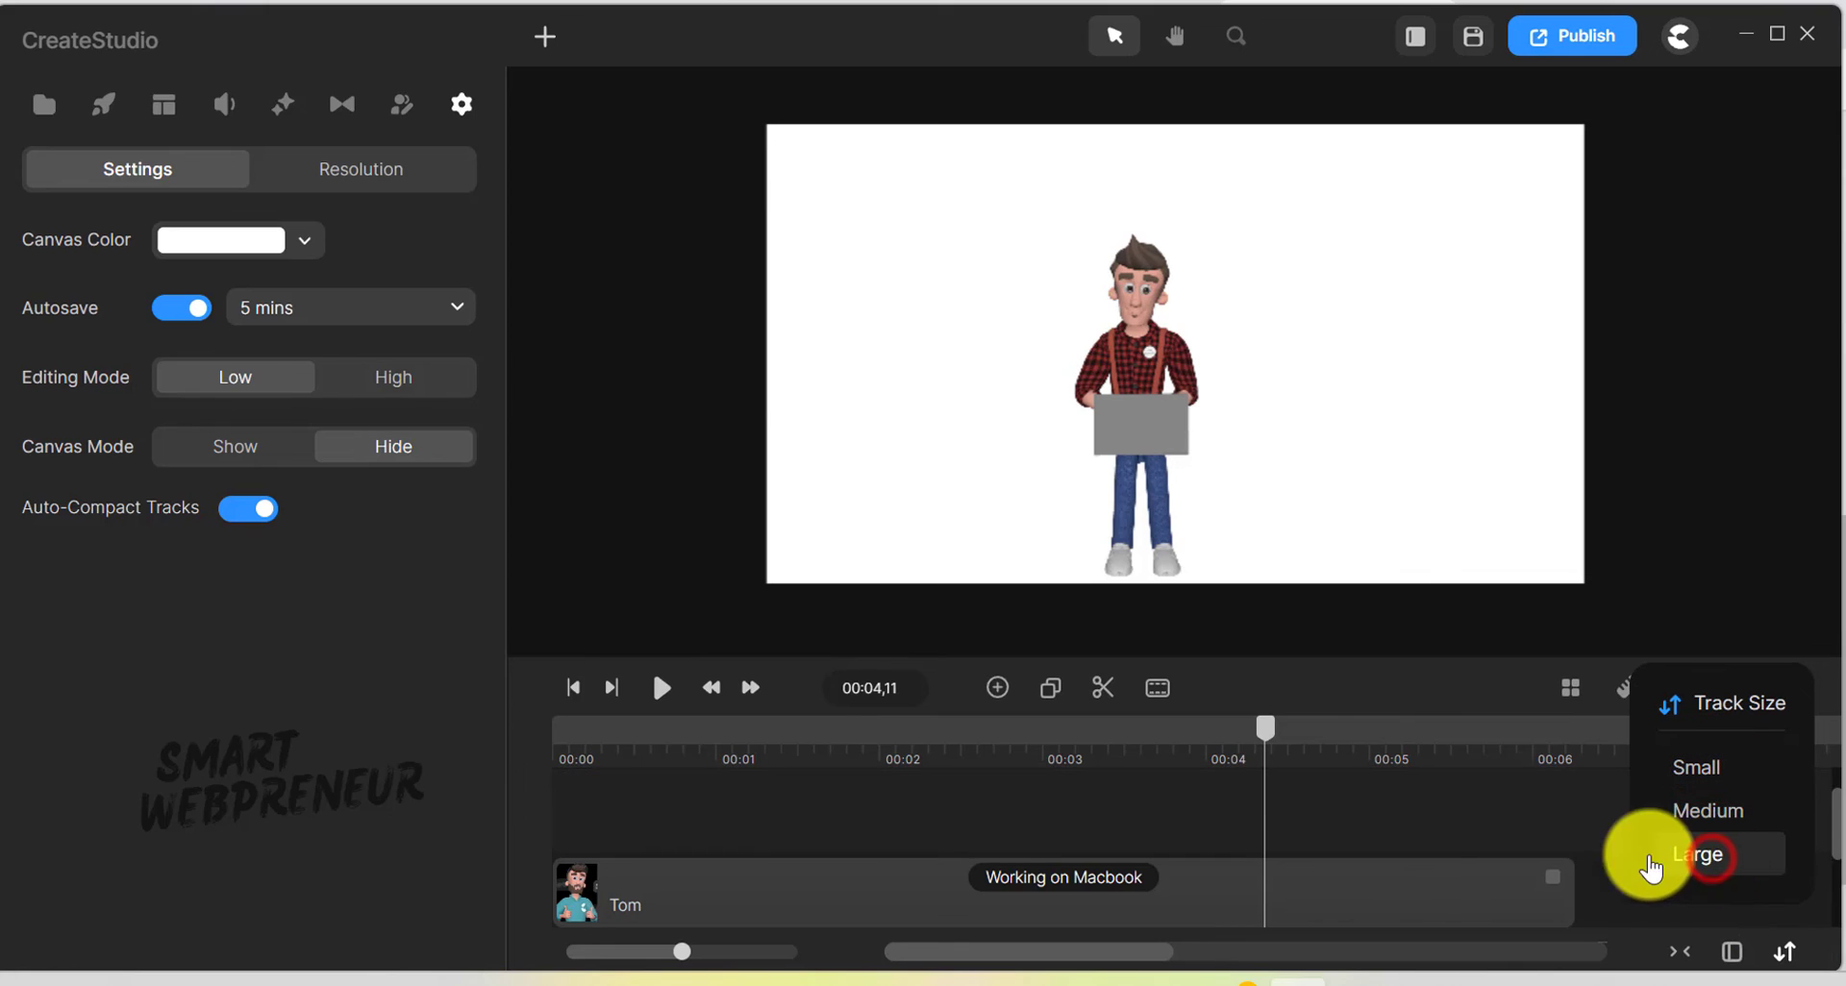
pyautogui.moveTo(1458, 656); pyautogui.dragTo(1421, 503)
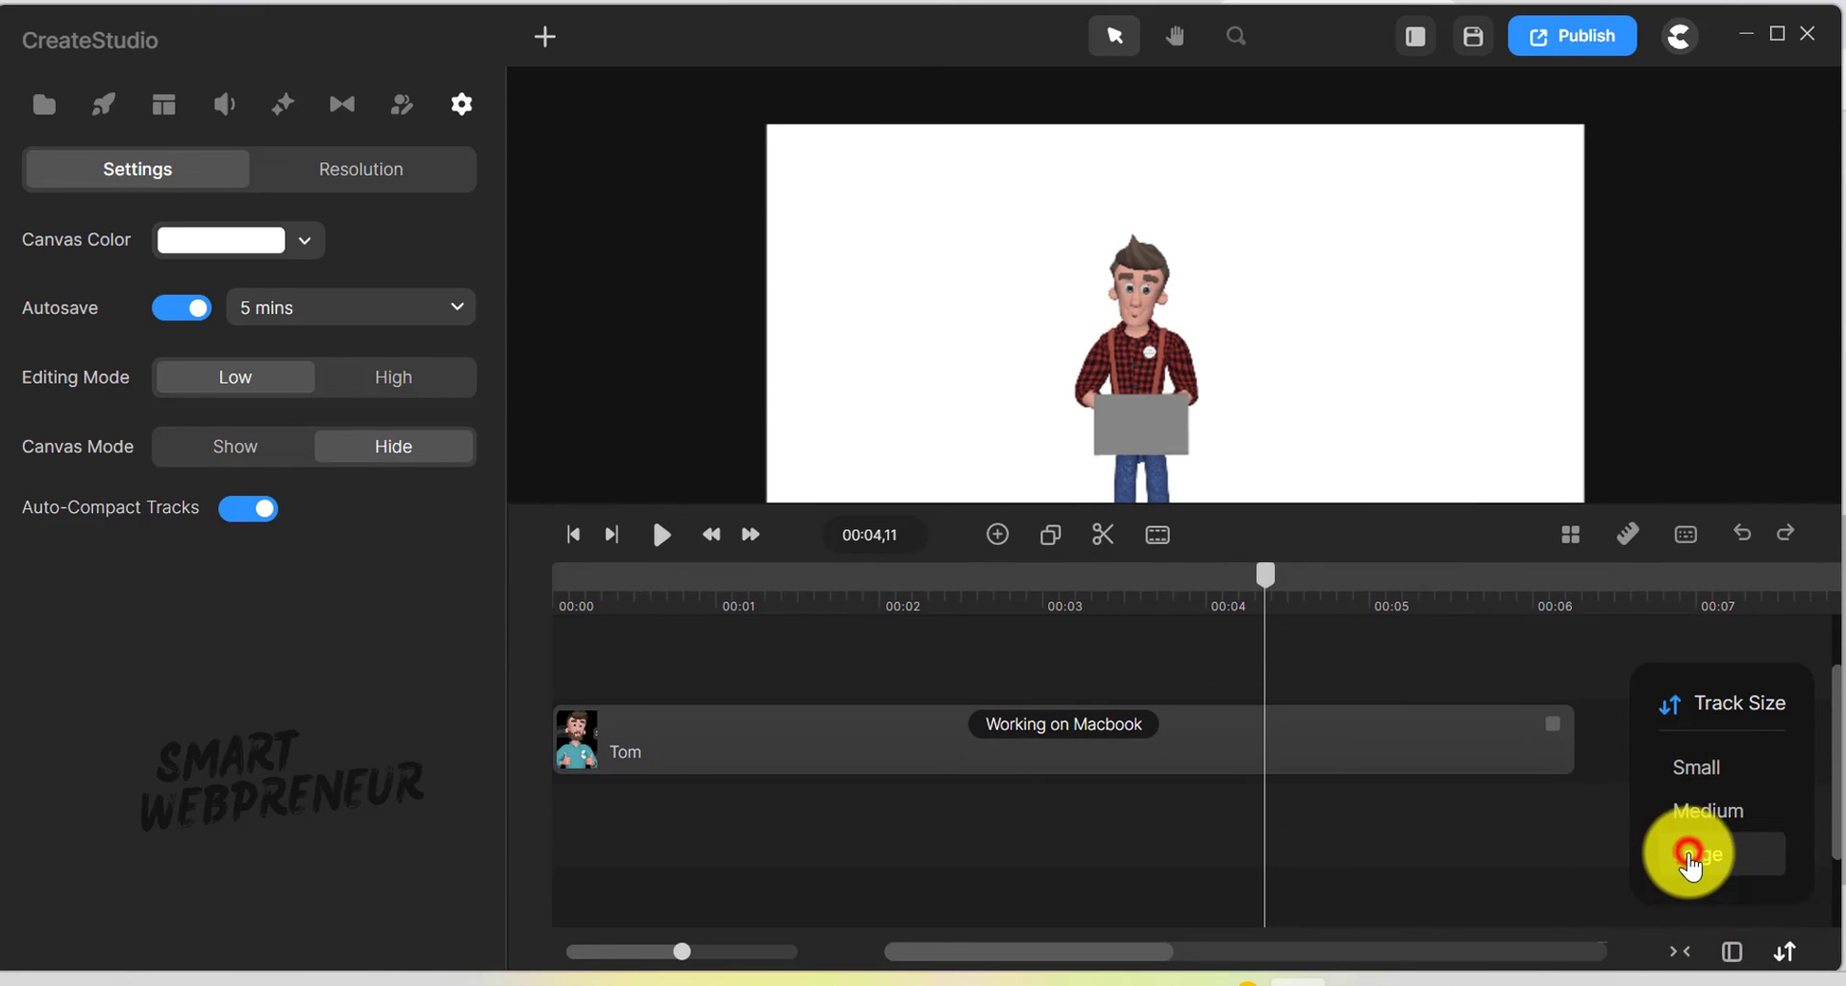
# - Download the Emotions Love scene from the User Interface scene category
pyautogui.click(1157, 534)
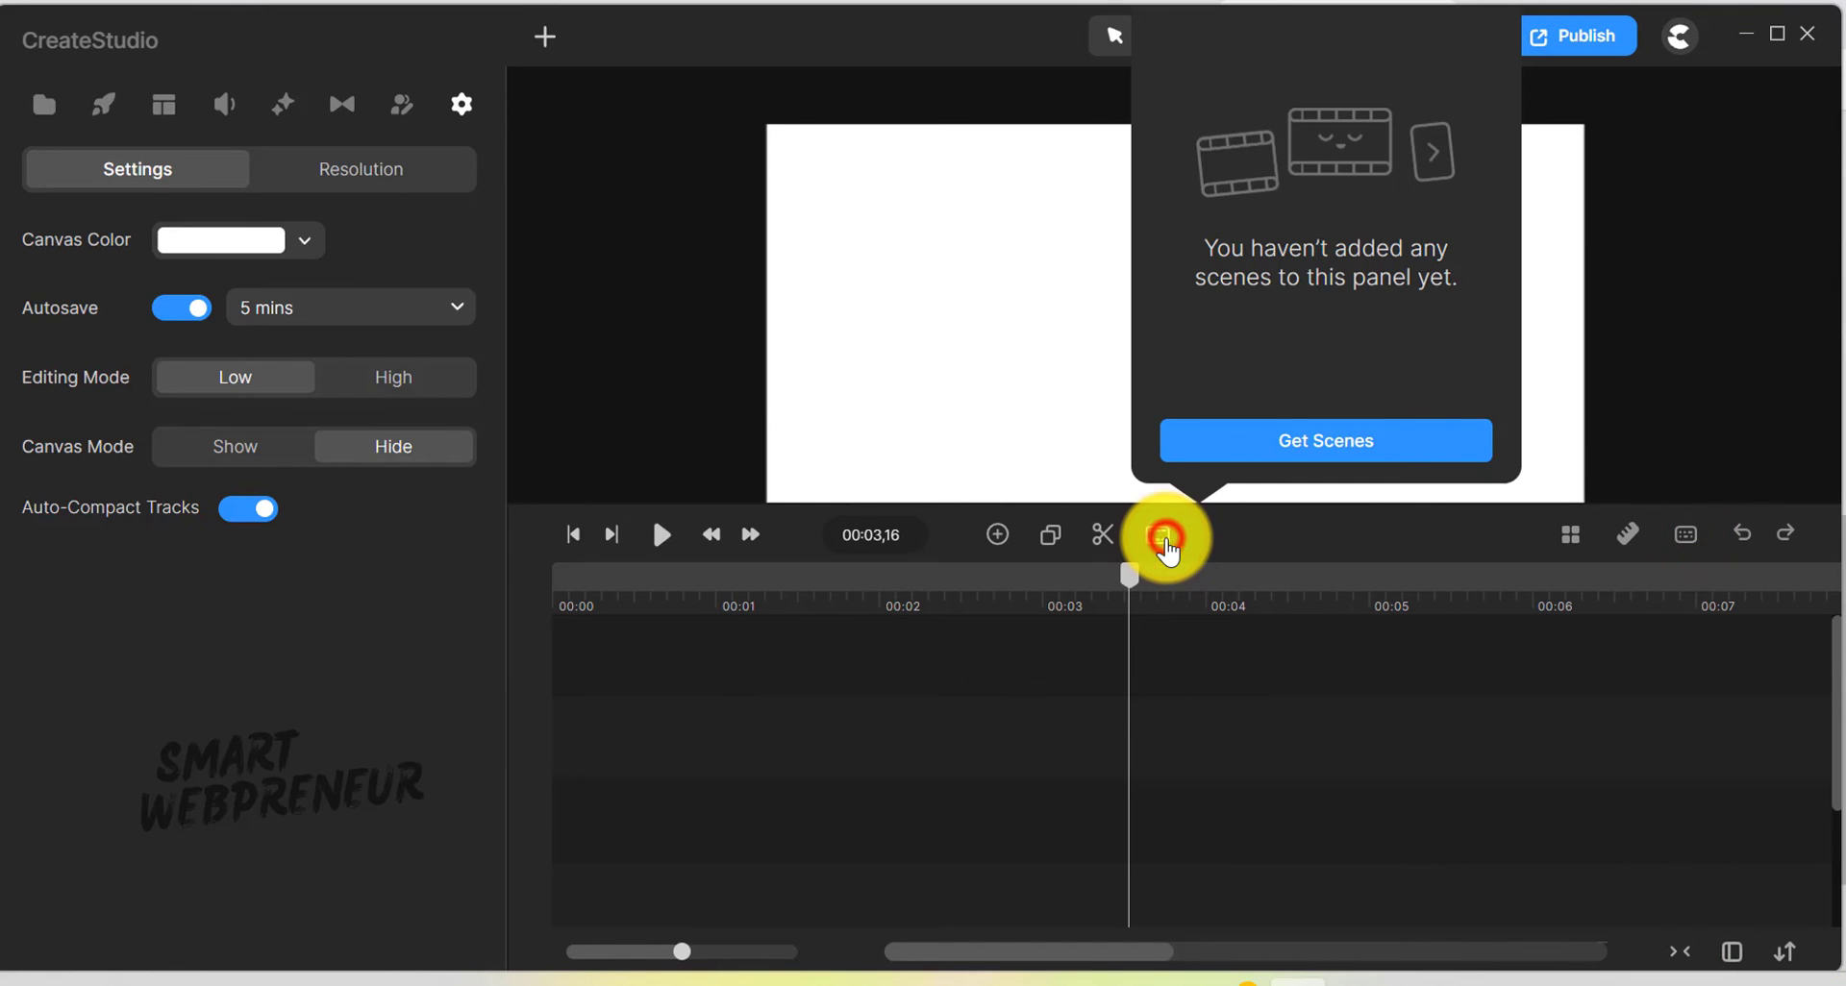
pyautogui.click(1165, 541)
pyautogui.click(1165, 540)
pyautogui.click(1288, 444)
pyautogui.click(1063, 316)
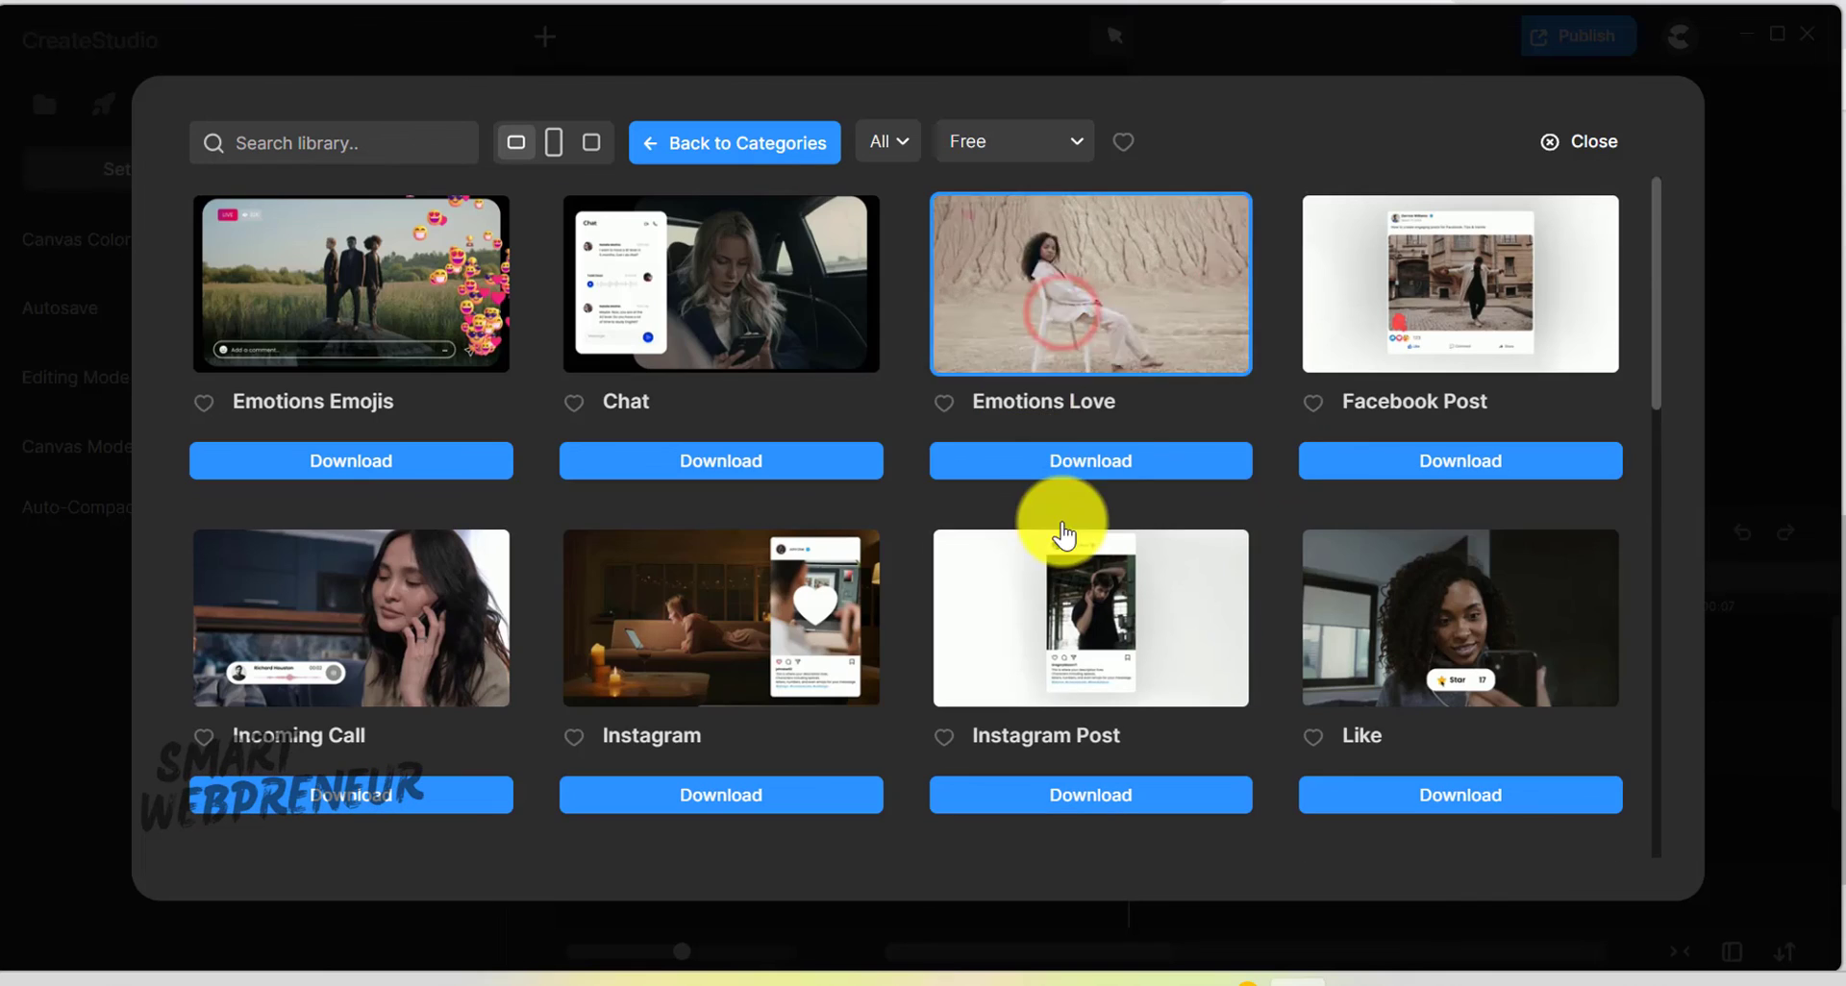
pyautogui.click(1096, 457)
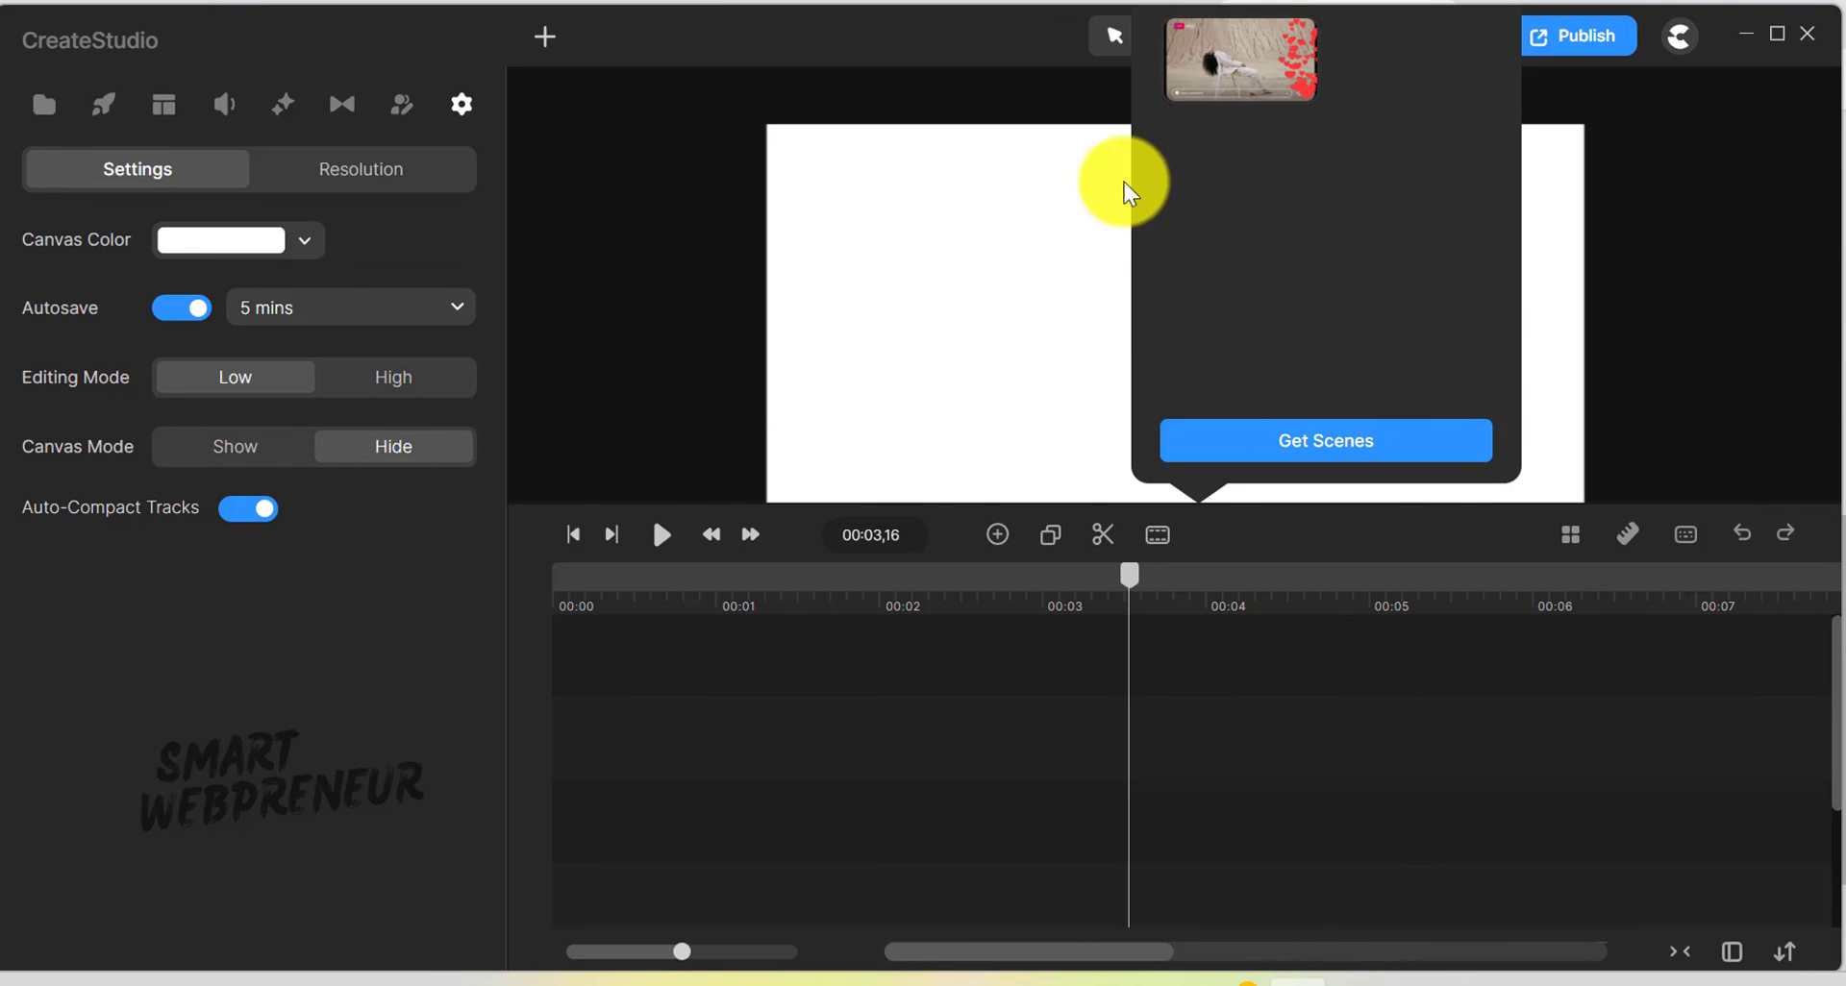
# - Place the Emotions Love scene on the timeline at about 4 seconds, replacing the first misplaced clip
pyautogui.click(1234, 59)
pyautogui.moveTo(986, 471); pyautogui.dragTo(795, 733)
pyautogui.rightClick(795, 746)
pyautogui.click(795, 704)
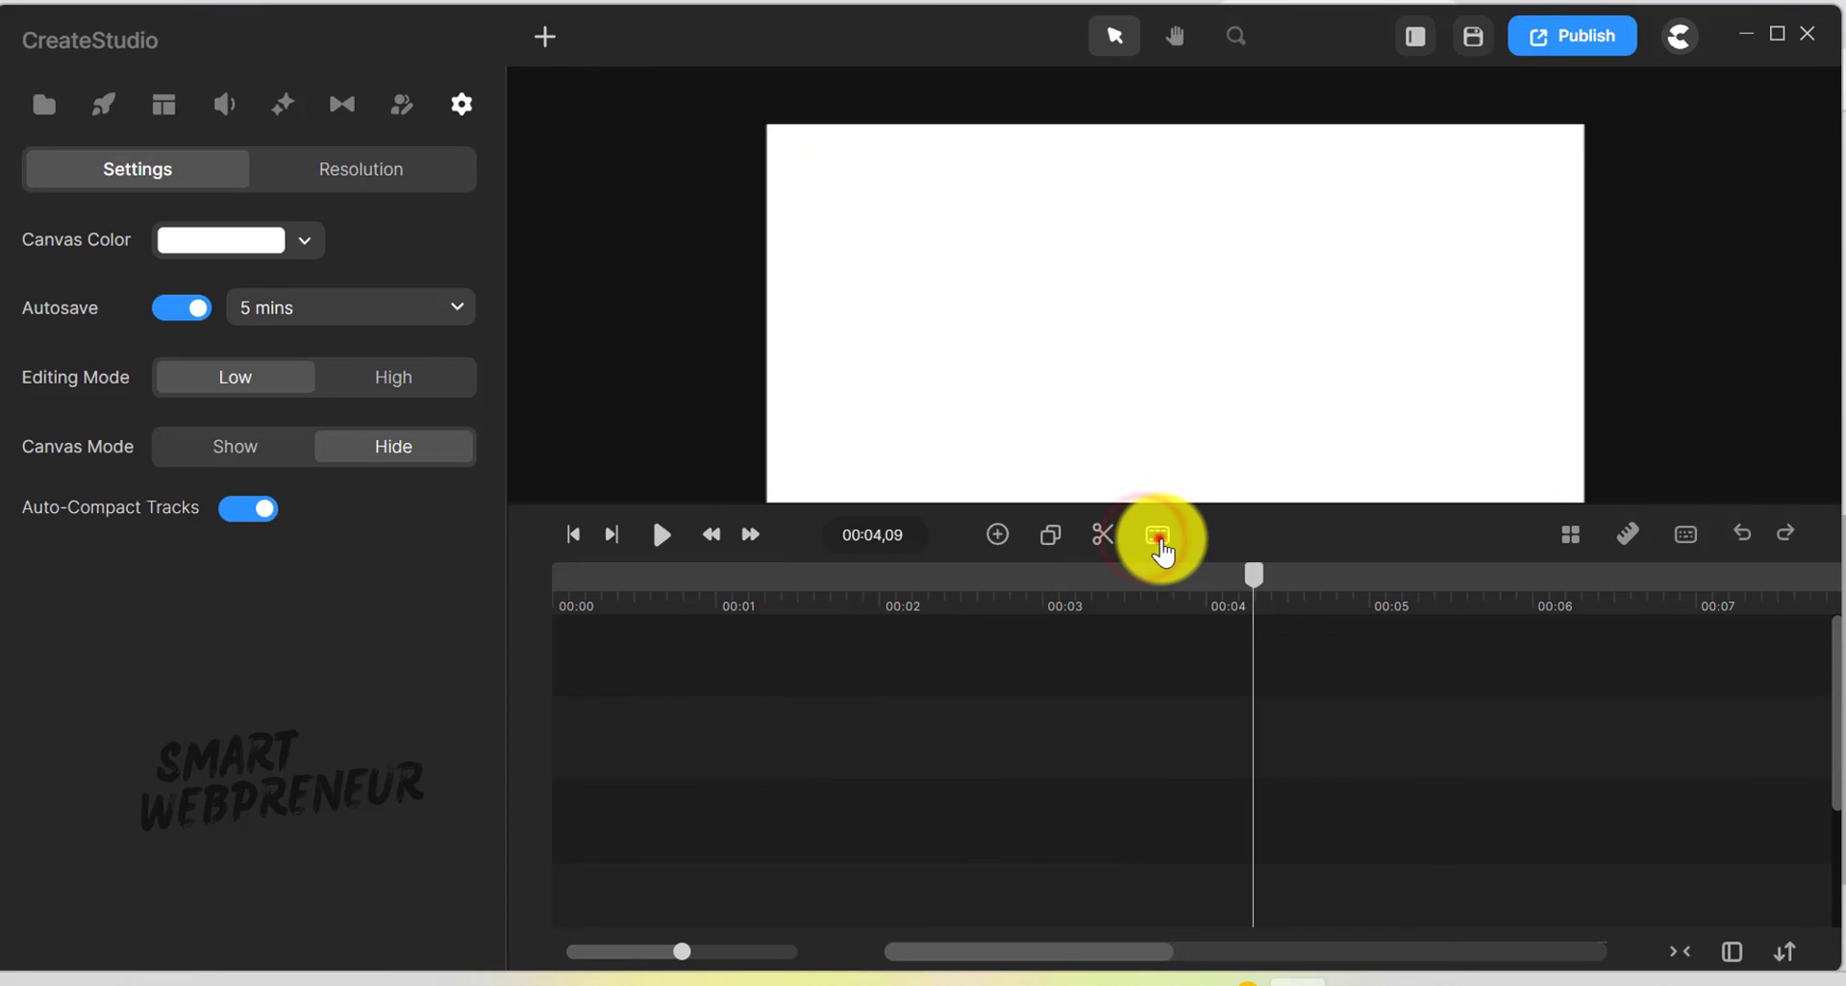
pyautogui.click(1156, 534)
pyautogui.moveTo(1237, 59); pyautogui.dragTo(1087, 717)
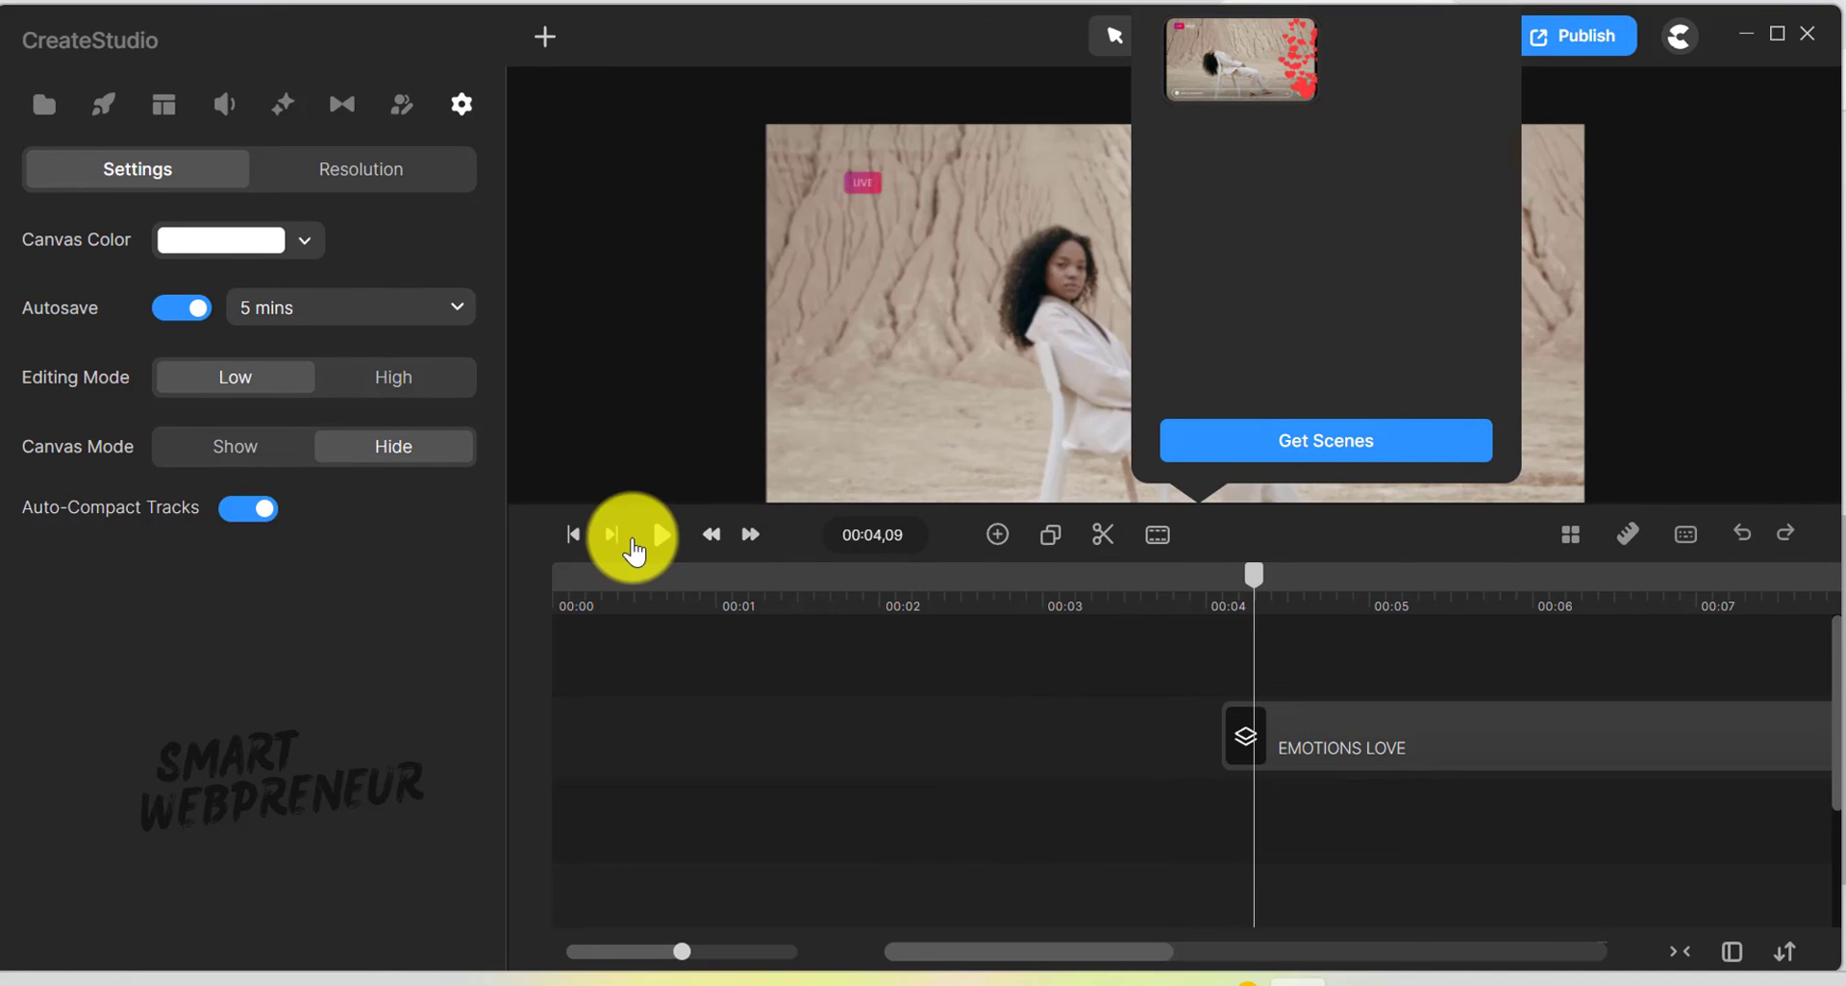
pyautogui.click(794, 712)
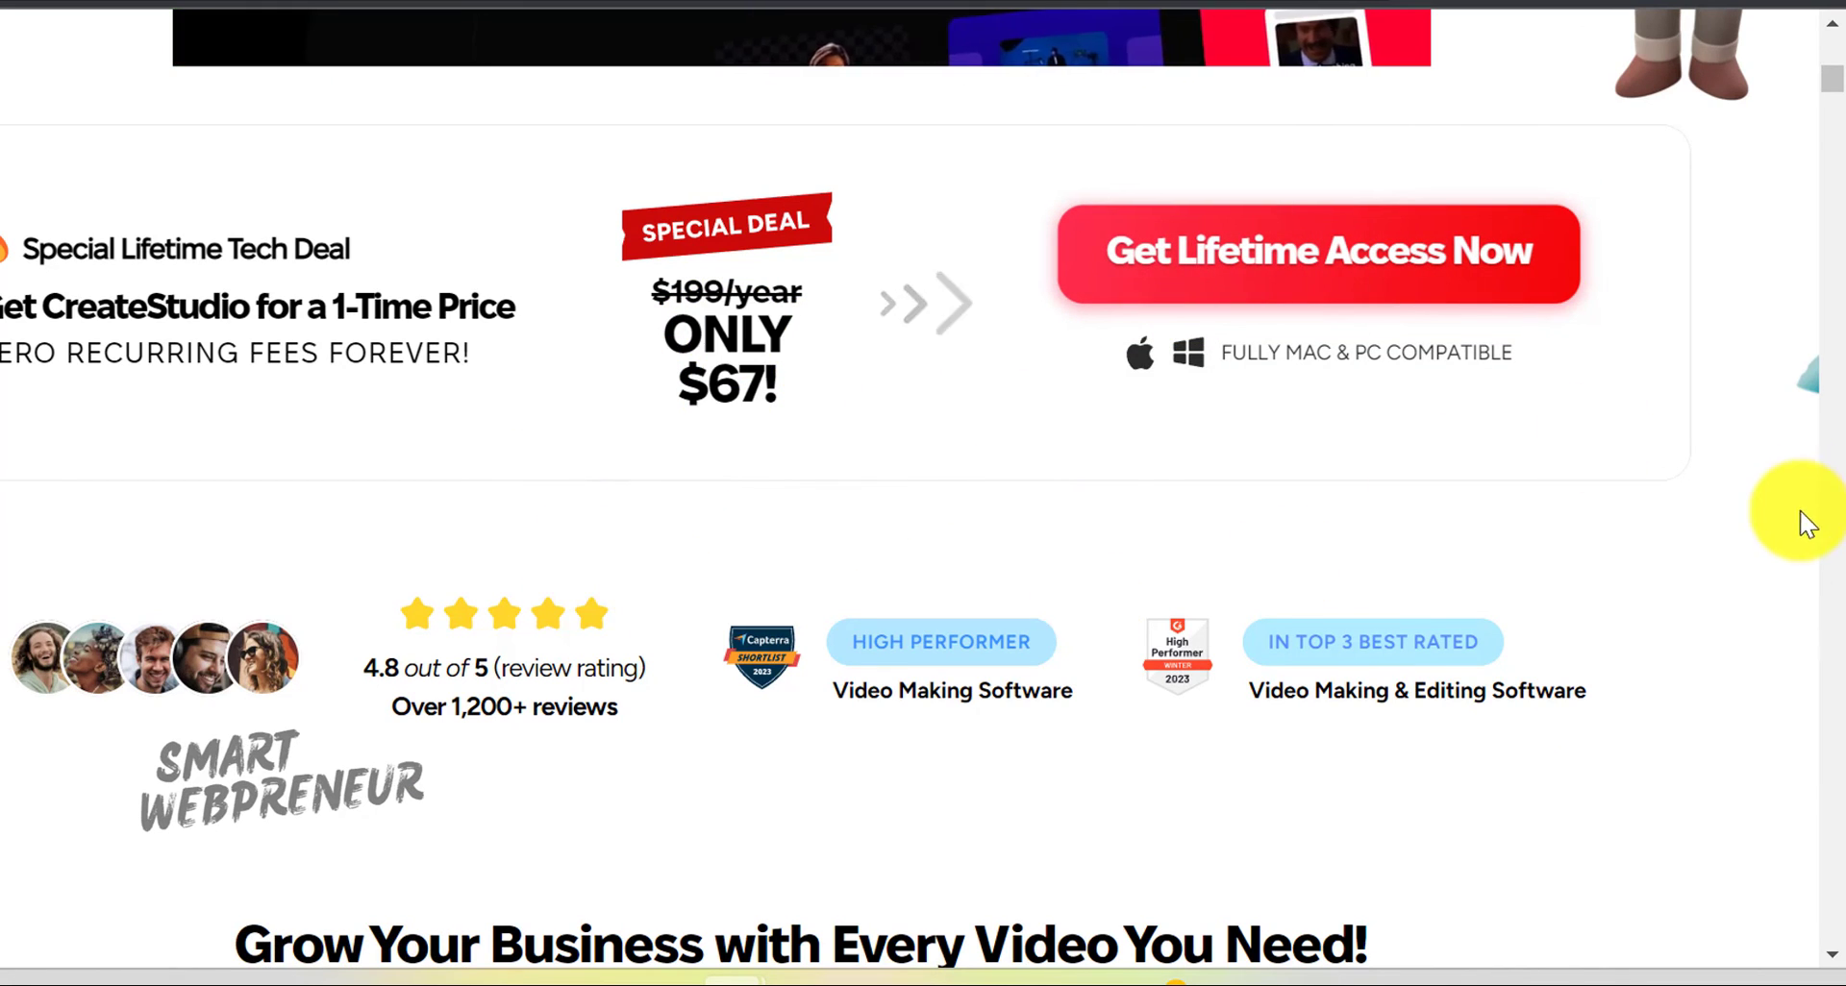
# - Scroll the sales page to the $67 lifetime deal card, down from $199/year
pyautogui.scroll(3, 1799, 517)
pyautogui.scroll(2, 1787, 528)
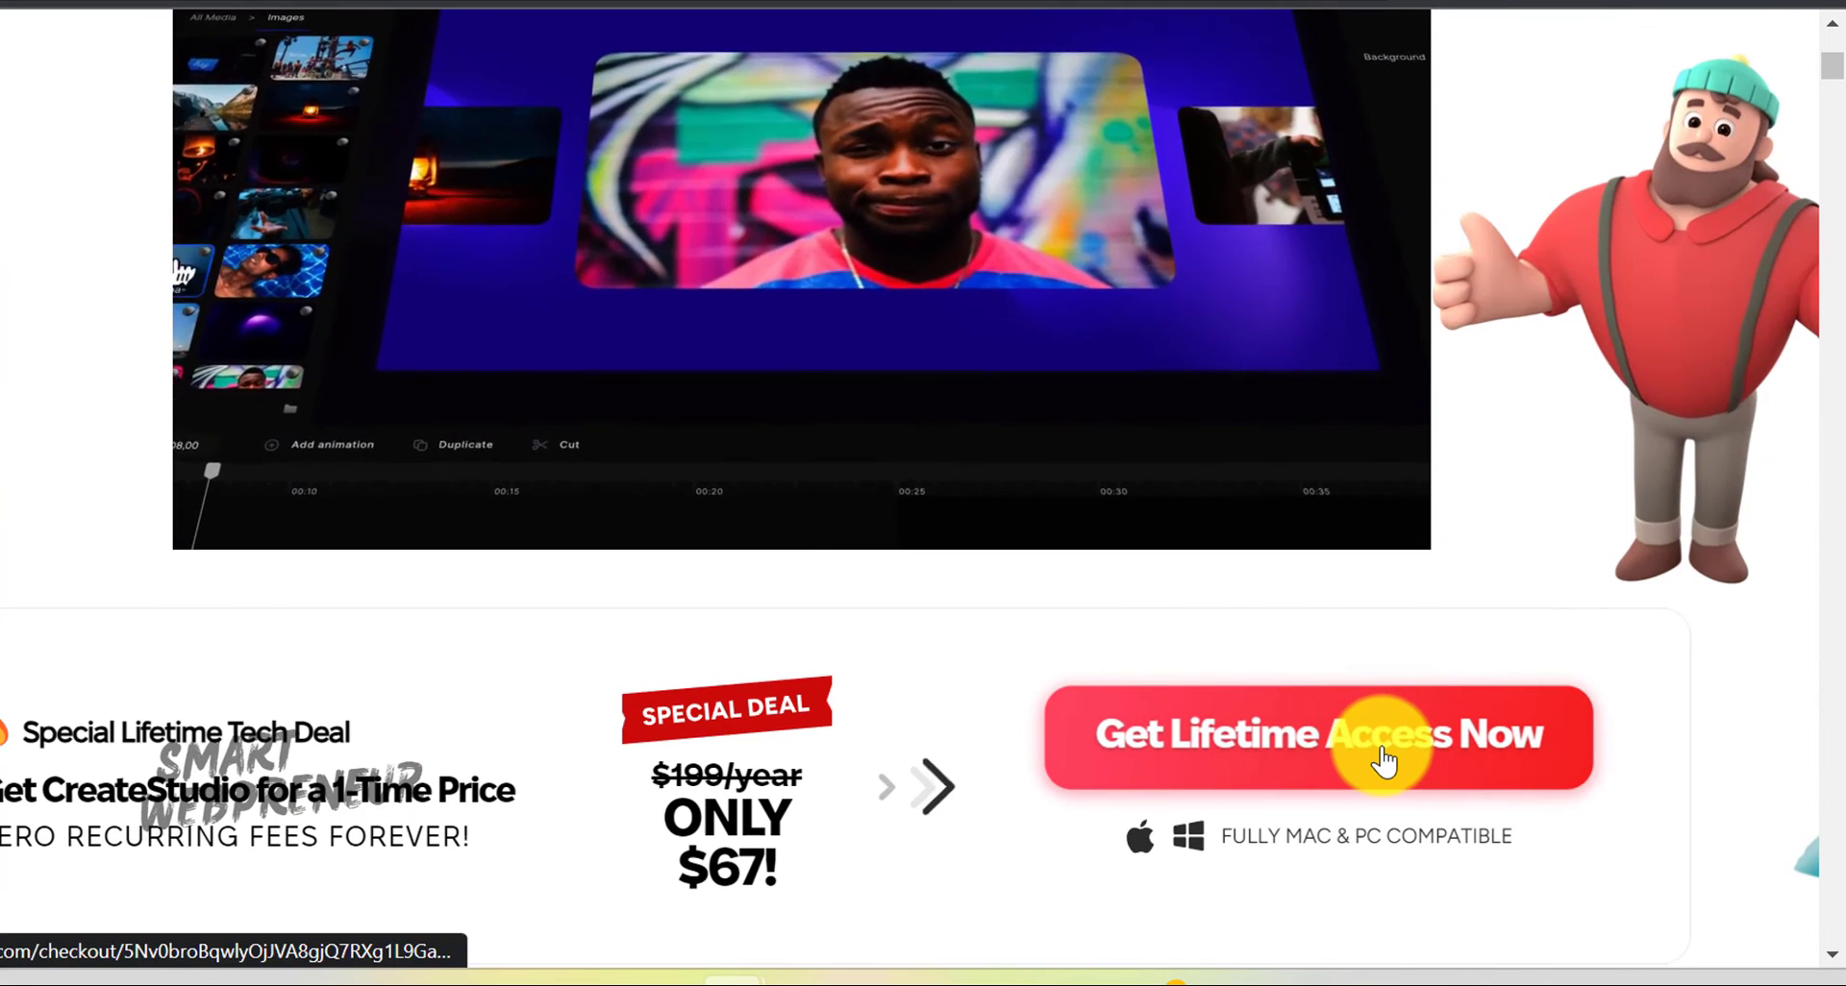